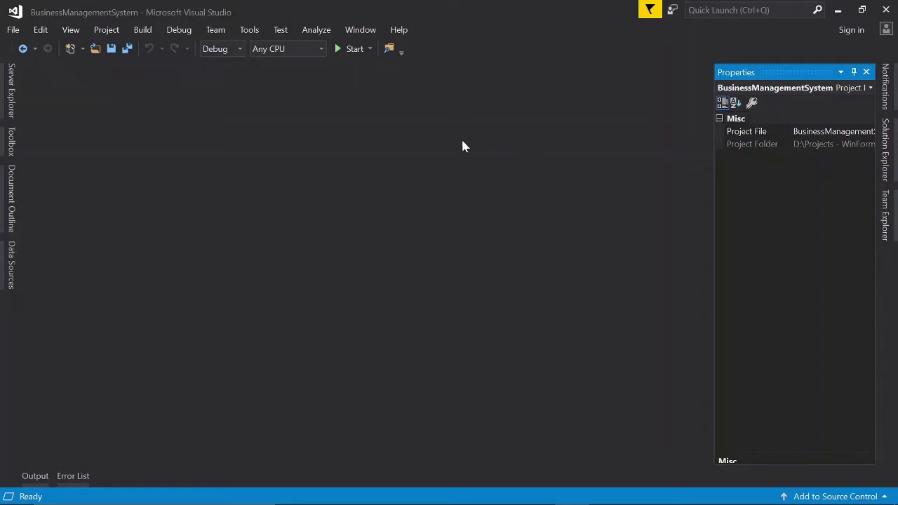
Build and launch the BusinessManagementSystem project in debug mode from Visual Studio
{"action": "left_click", "coordinate": [359, 54]}
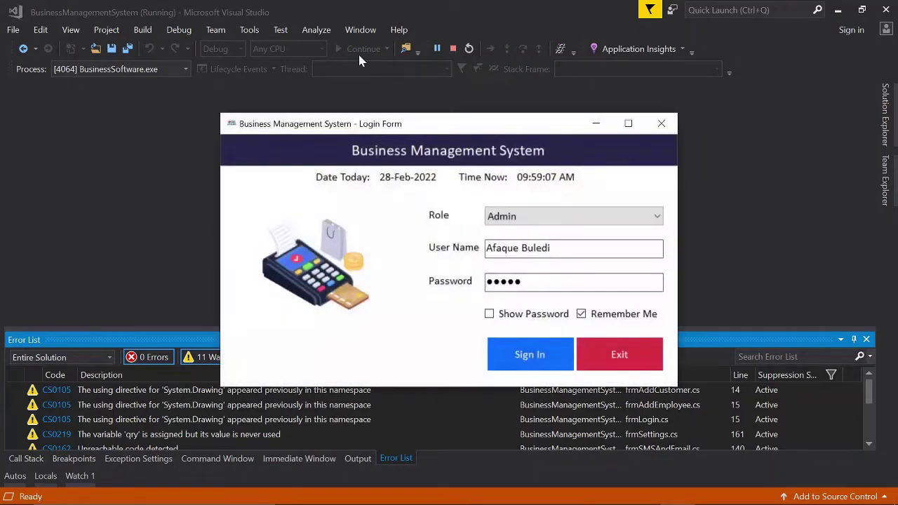
Sign in with the Admin role and Remember Me ticked, after repositioning the login window
{"action": "left_click_drag", "start_coordinate": [441, 126], "coordinate": [428, 113]}
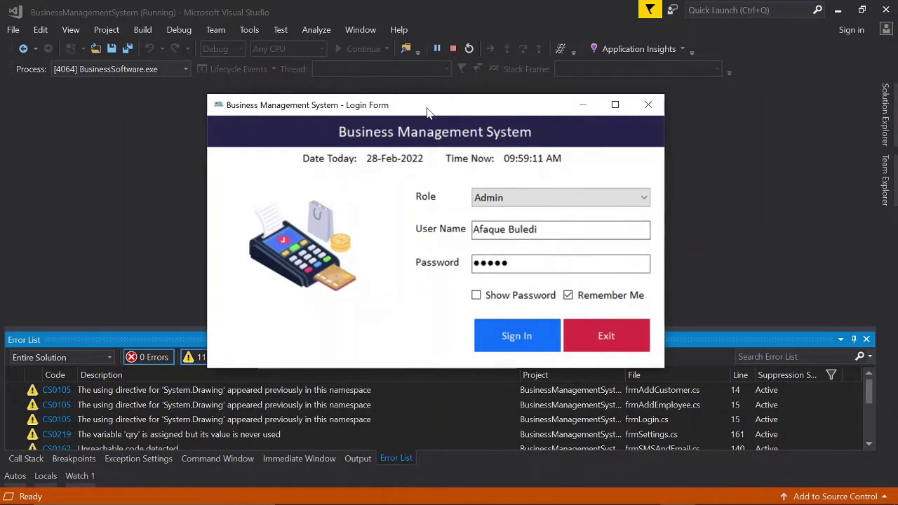
{"action": "left_click_drag", "start_coordinate": [426, 108], "coordinate": [422, 108]}
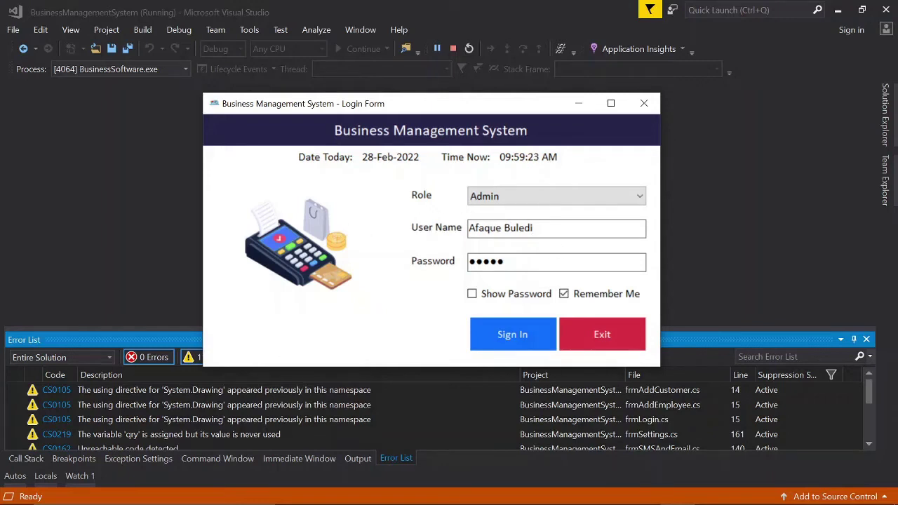
{"action": "left_click", "coordinate": [574, 205]}
{"action": "left_click", "coordinate": [572, 204]}
{"action": "left_click", "coordinate": [580, 297]}
{"action": "left_click", "coordinate": [483, 295]}
{"action": "left_click", "coordinate": [483, 295]}
{"action": "left_click", "coordinate": [514, 334]}
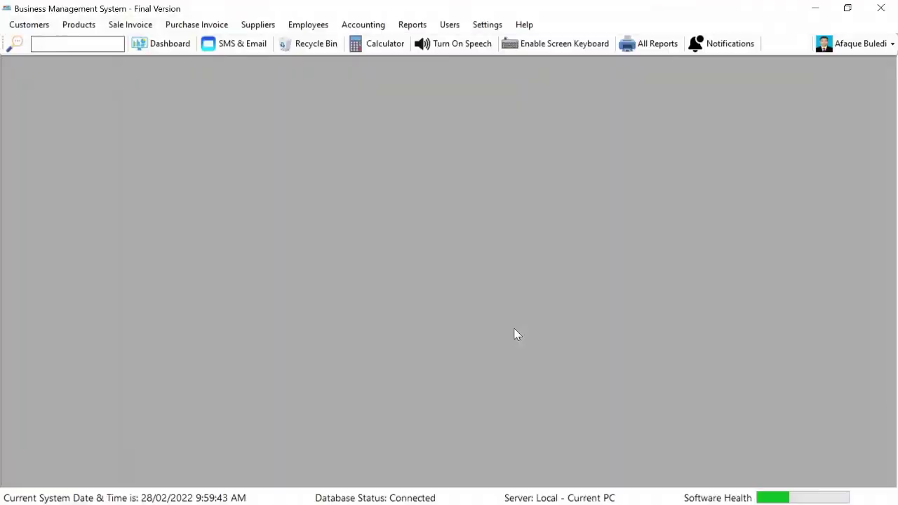
Show the Dashboard totals, then look over the customer menu and the account dropdown
{"action": "left_click", "coordinate": [170, 44]}
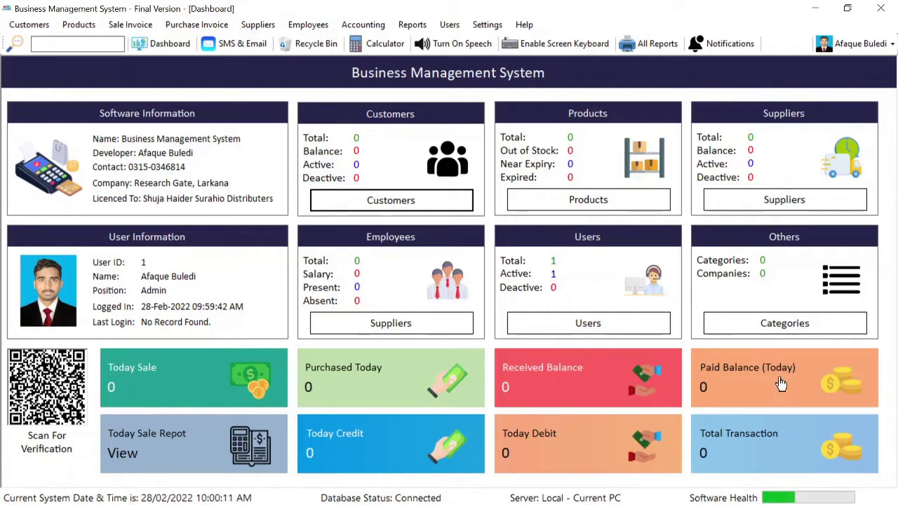
{"action": "left_click", "coordinate": [28, 26]}
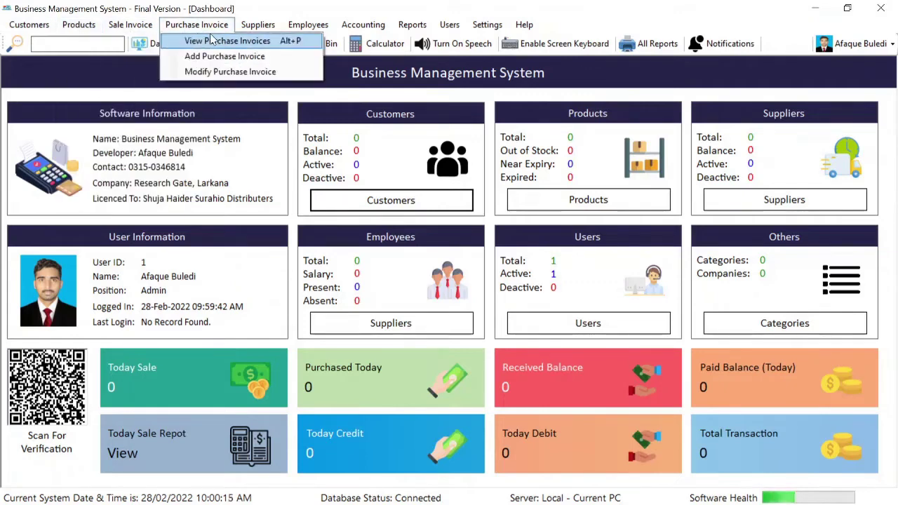
{"action": "left_click", "coordinate": [868, 55]}
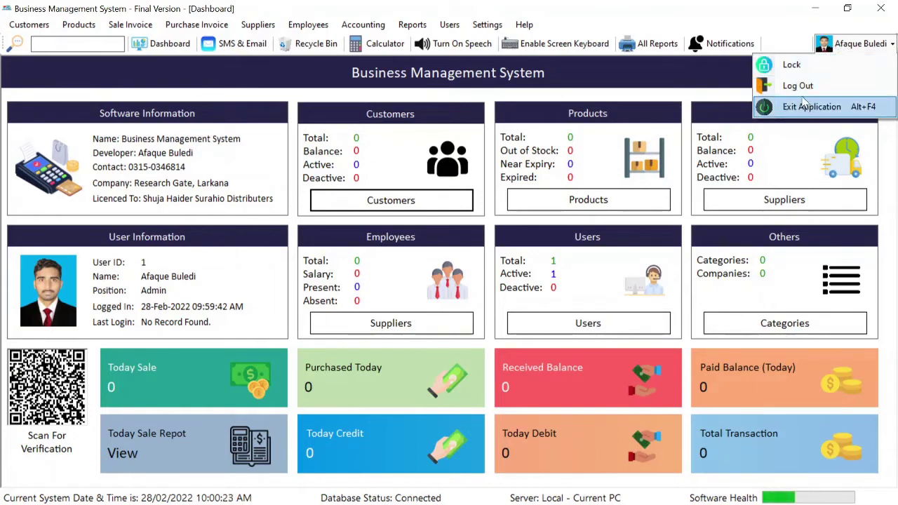
{"action": "left_click", "coordinate": [544, 95]}
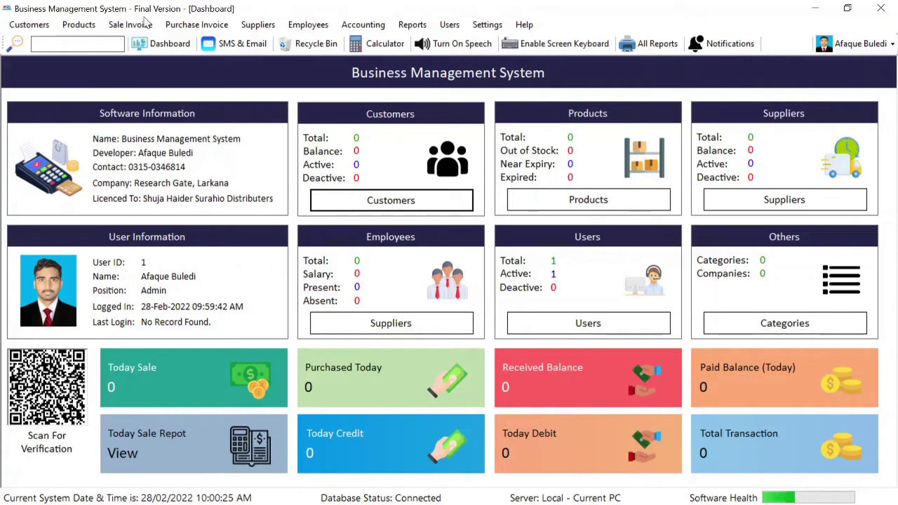
From View Customers, start a new customer named 'Test Customer'
{"action": "left_click", "coordinate": [43, 29]}
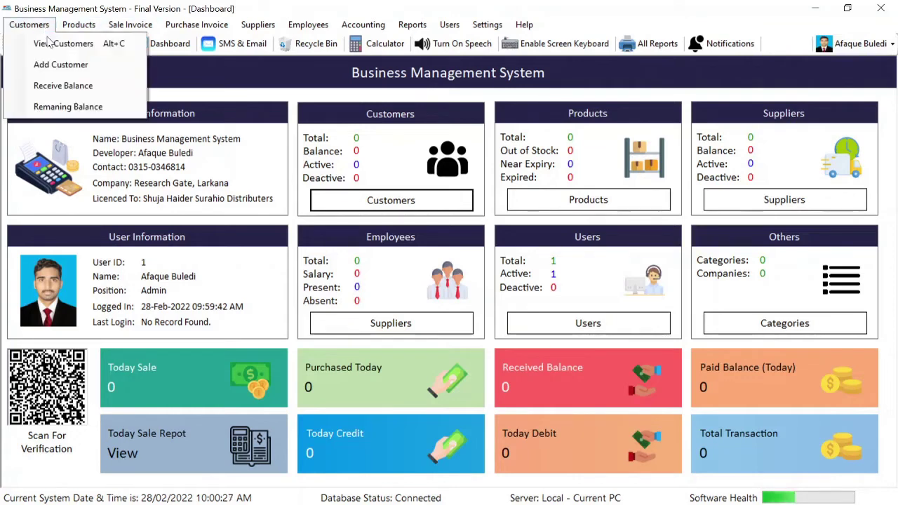
{"action": "left_click", "coordinate": [40, 41]}
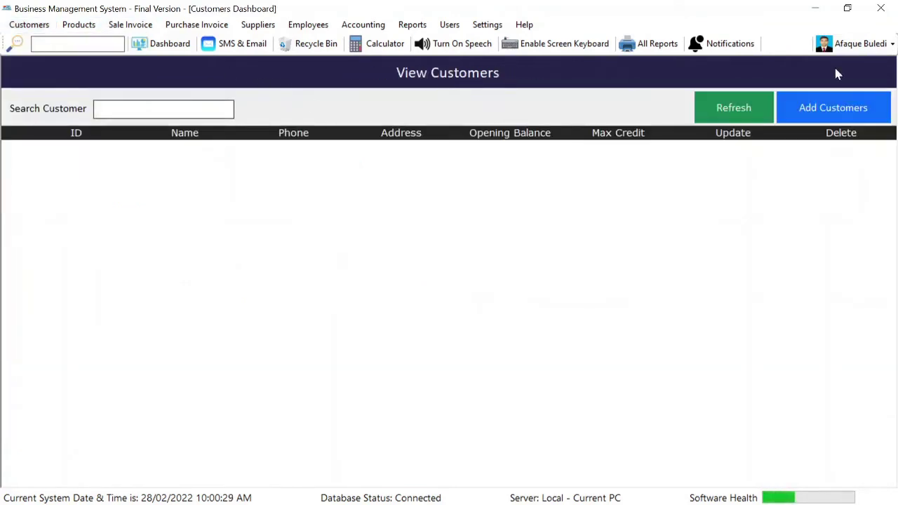
{"action": "left_click", "coordinate": [850, 107]}
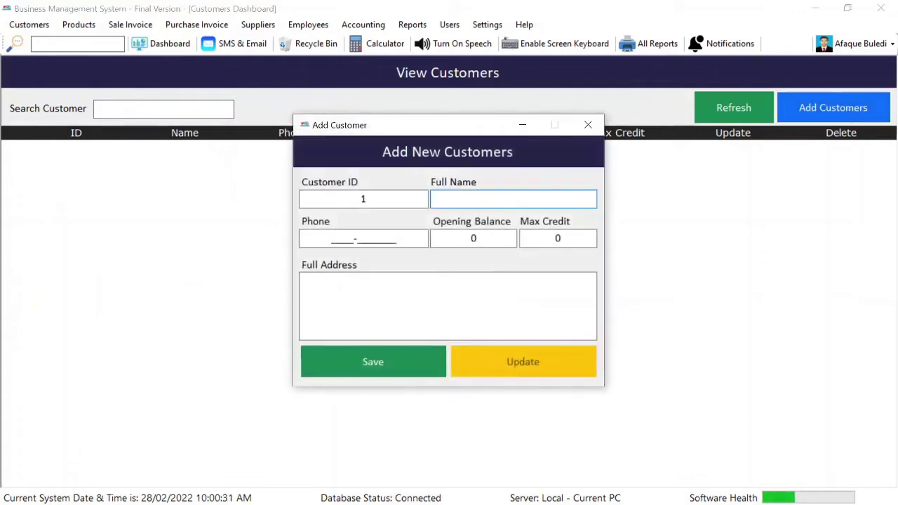
{"action": "type", "text": "Test Cuss"}
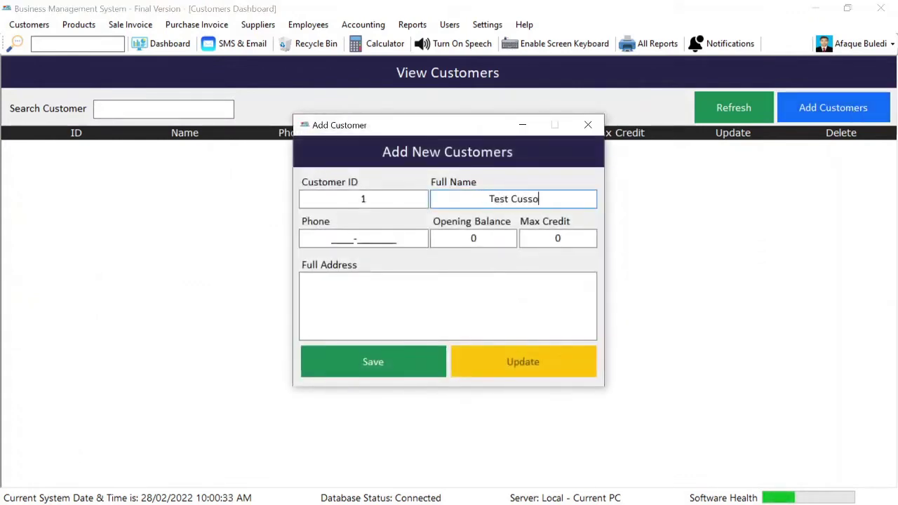
{"action": "key", "text": "BackSpace"}
{"action": "type", "text": "t"}
{"action": "type", "text": "ome"}
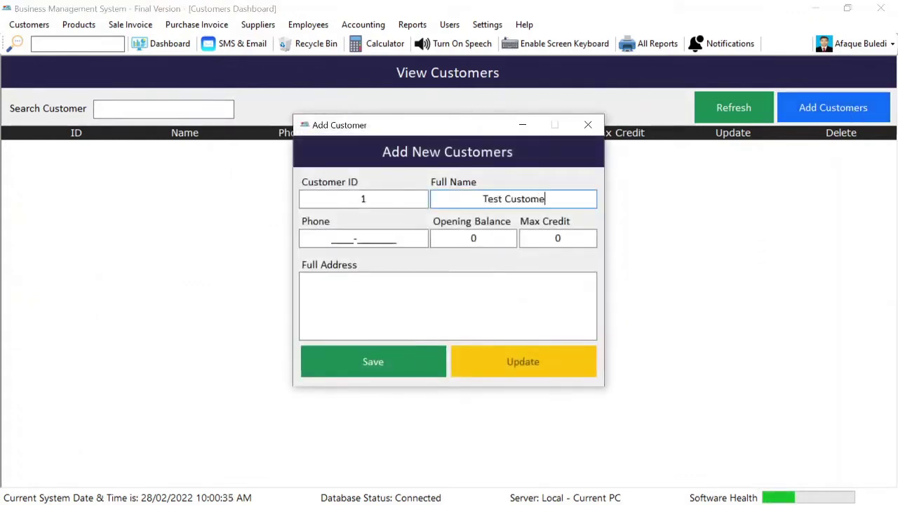
{"action": "type", "text": "r6346"}
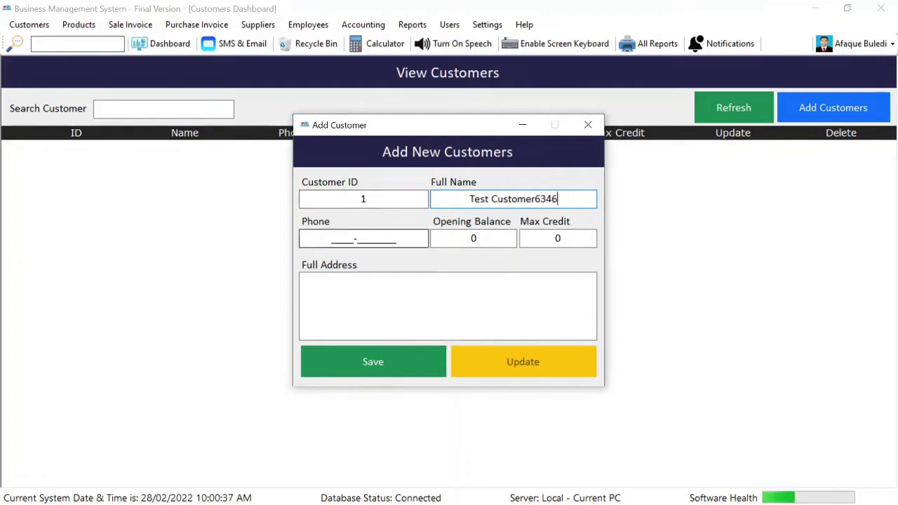
{"action": "key", "text": "BackSpace"}
{"action": "key", "text": "BackSpace"}
{"action": "key", "text": "BackSpace"}
{"action": "key", "text": "BackSpace"}
Enter the customer's phone number, max credit 100000 and address Larkana
{"action": "left_click", "coordinate": [364, 238]}
{"action": "type", "text": "34633473475"}
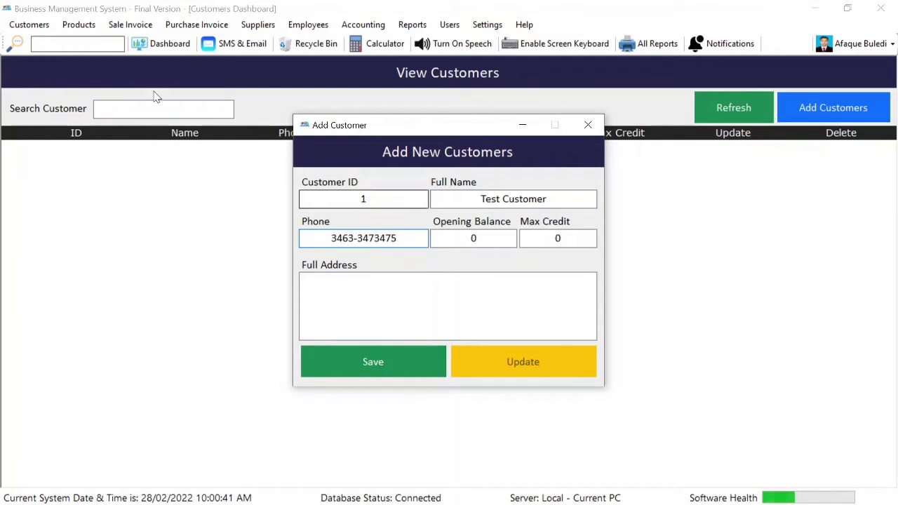
{"action": "left_click", "coordinate": [474, 238]}
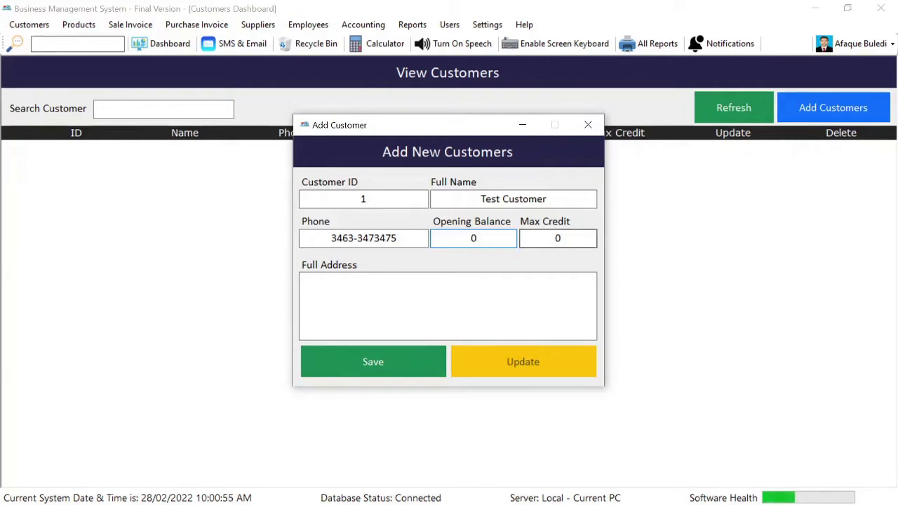
{"action": "left_click", "coordinate": [561, 238]}
{"action": "key", "text": "BackSpace"}
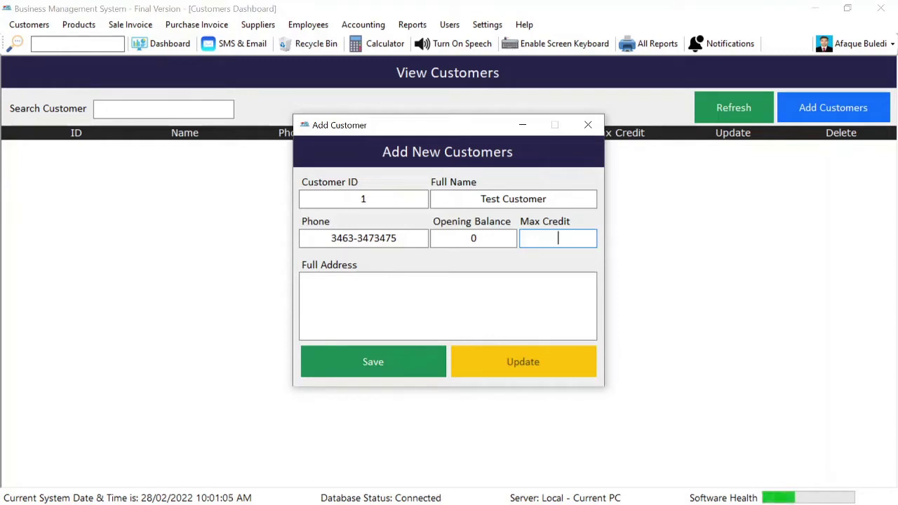
{"action": "type", "text": "00"}
{"action": "type", "text": "000"}
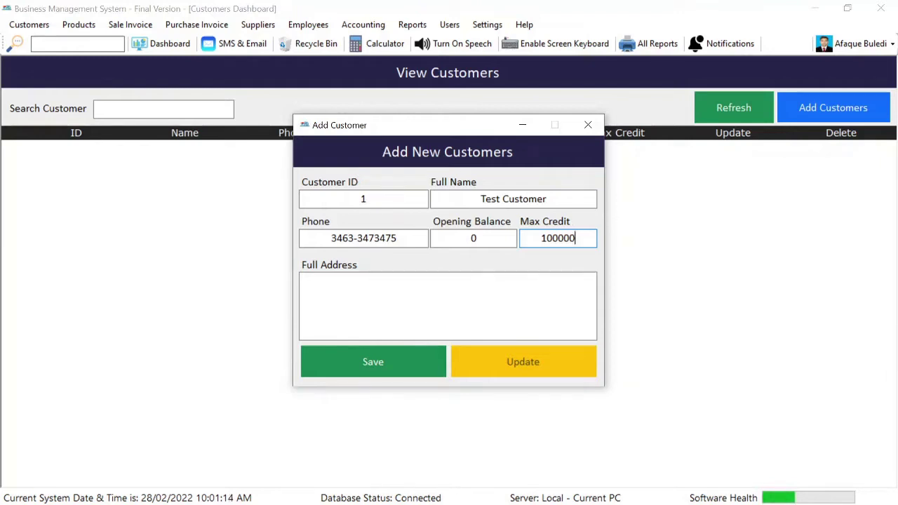
{"action": "left_click", "coordinate": [447, 281]}
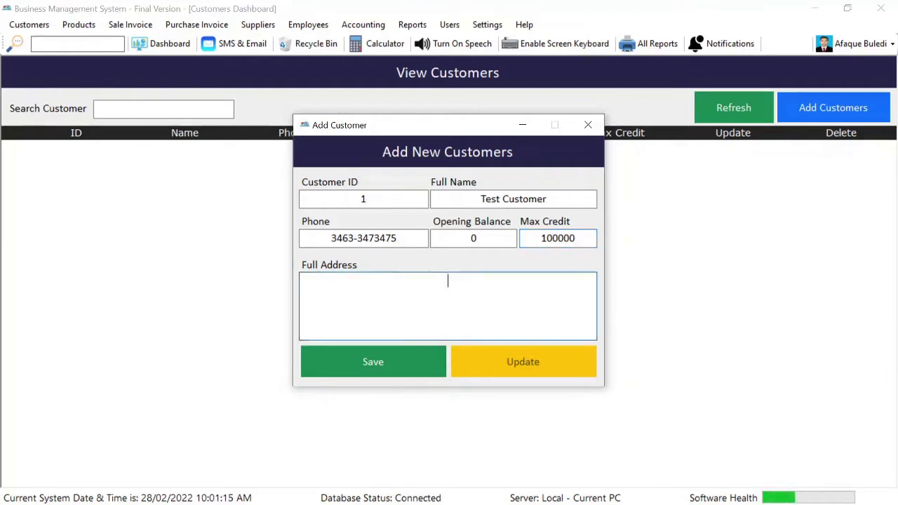
{"action": "type", "text": "Larkana"}
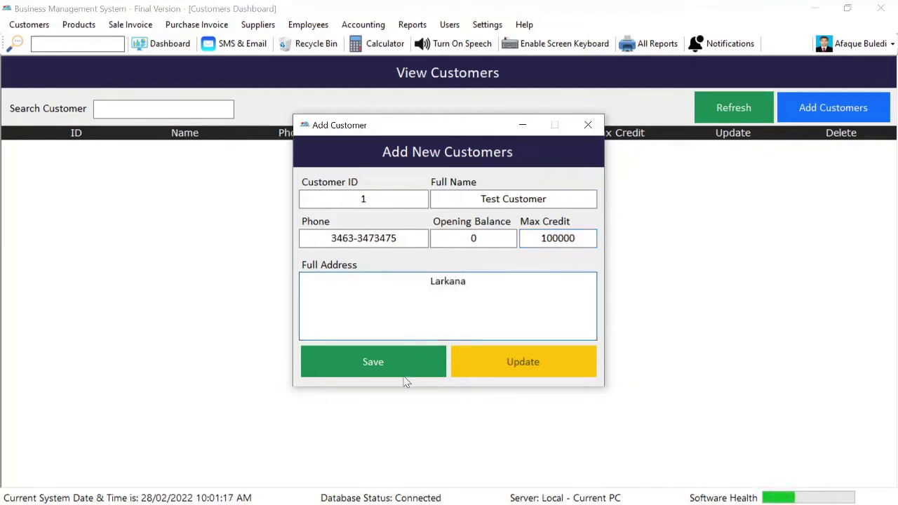
Save the customer, dismiss the messages, and refresh the list to show Test Customer
{"action": "left_click", "coordinate": [402, 376]}
{"action": "key", "text": "Return"}
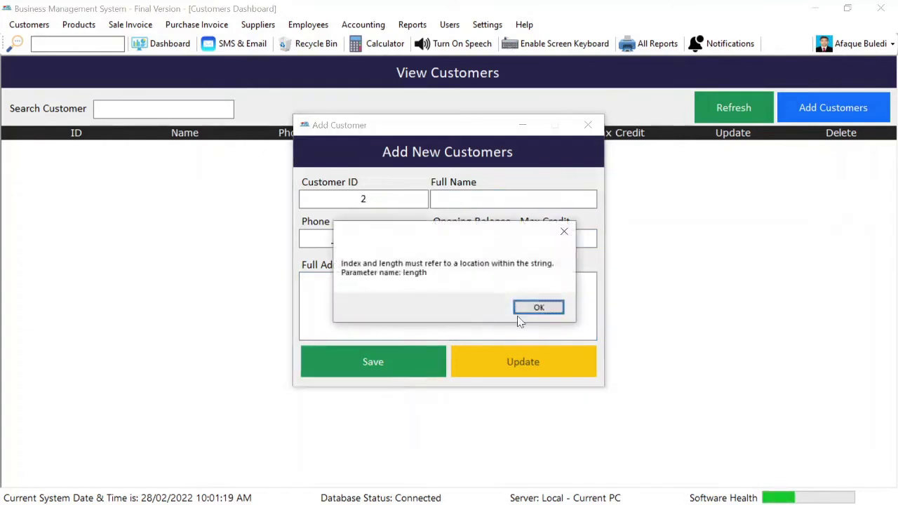
{"action": "left_click", "coordinate": [539, 308]}
{"action": "left_click", "coordinate": [587, 125]}
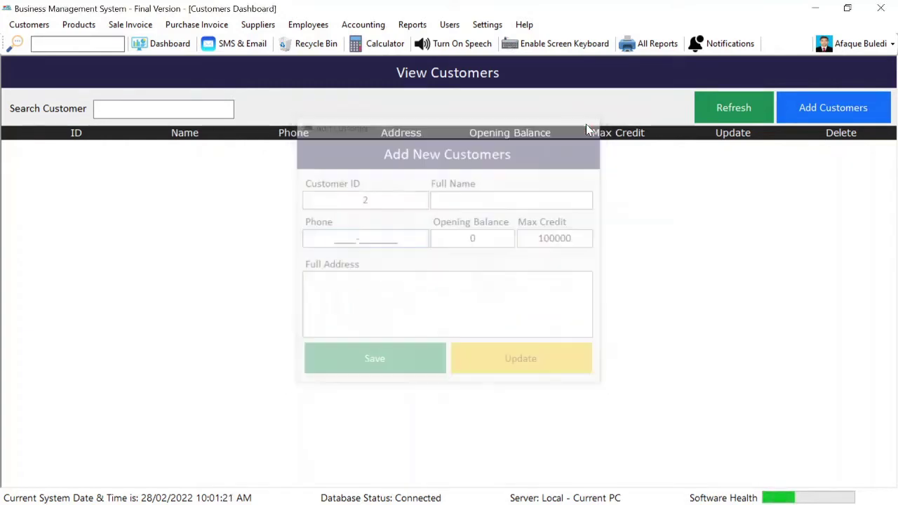
{"action": "left_click", "coordinate": [709, 120]}
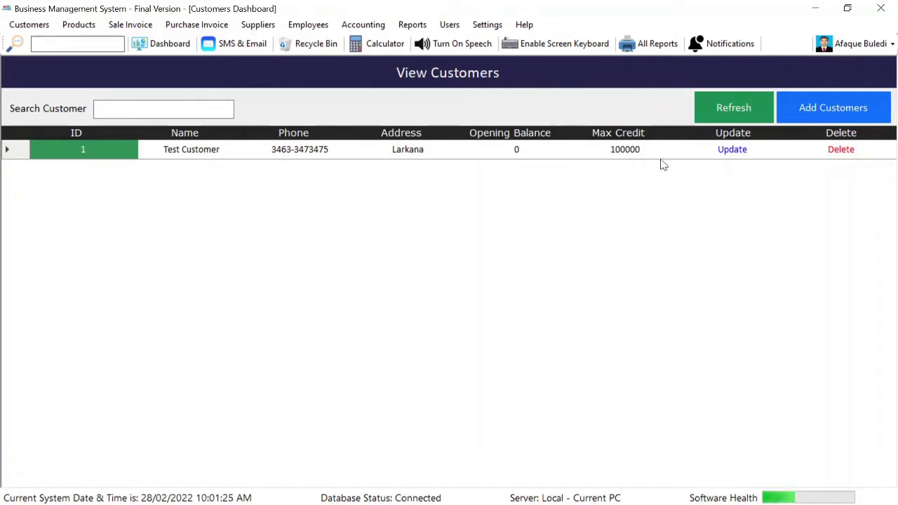
Edit Test Customer's address to read 'Larkana Sindh Pakistan'
{"action": "left_click", "coordinate": [734, 152]}
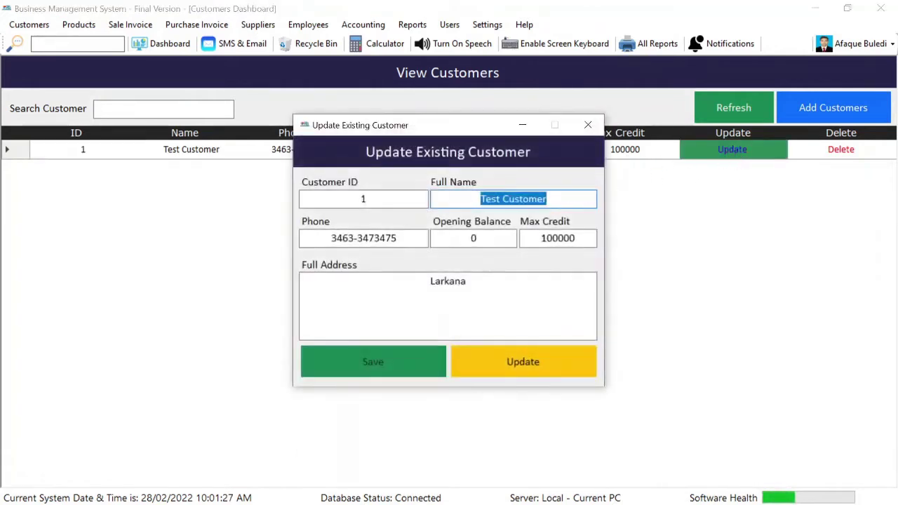
{"action": "key", "text": "End"}
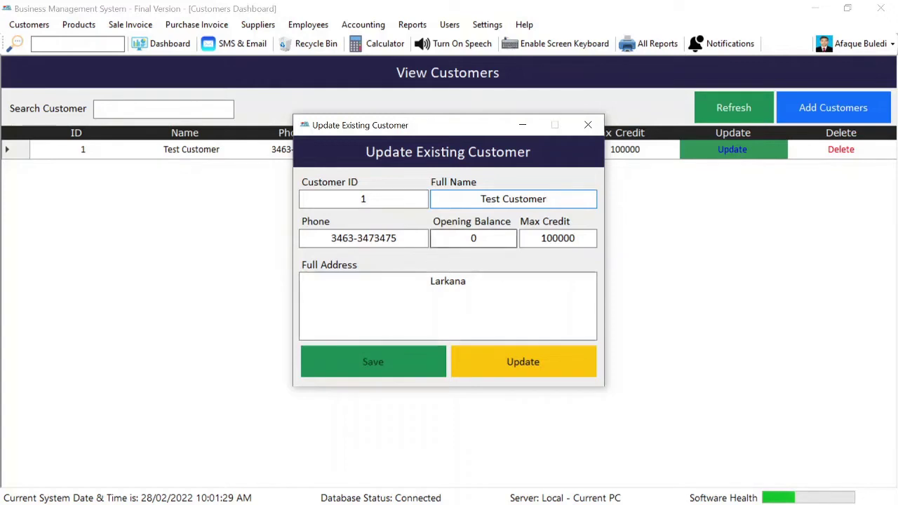
{"action": "left_click", "coordinate": [468, 282]}
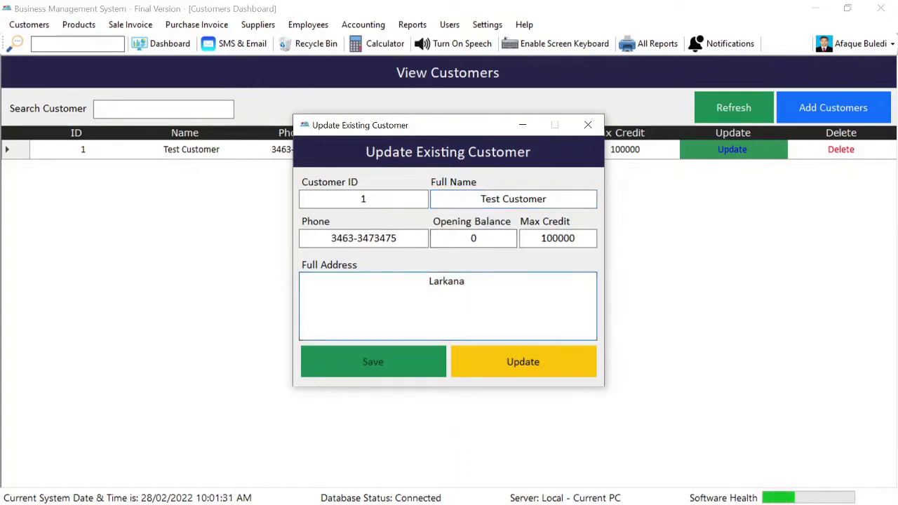
{"action": "type", "text": "Sindhi"}
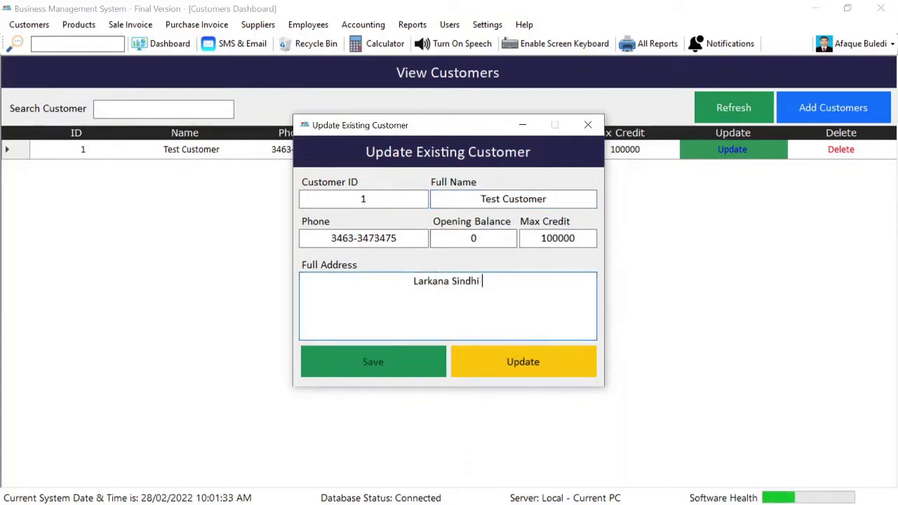
{"action": "key", "text": "BackSpace"}
{"action": "key", "text": "BackSpace"}
{"action": "type", "text": "Pk"}
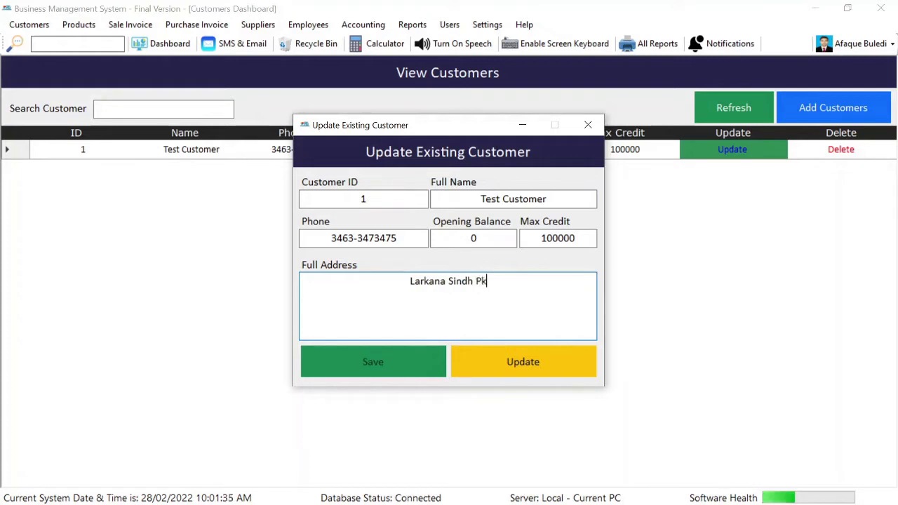
{"action": "key", "text": "BackSpace"}
{"action": "type", "text": "akistab"}
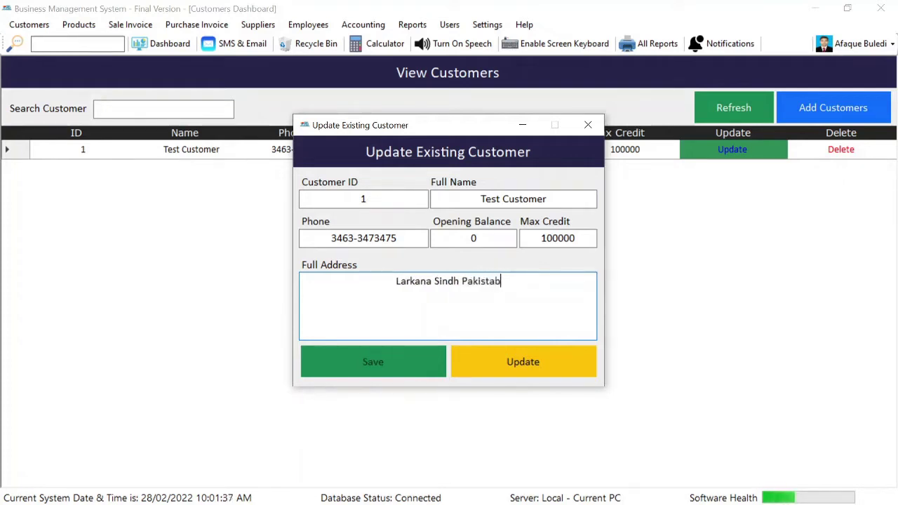
{"action": "key", "text": "BackSpace"}
{"action": "type", "text": "n"}
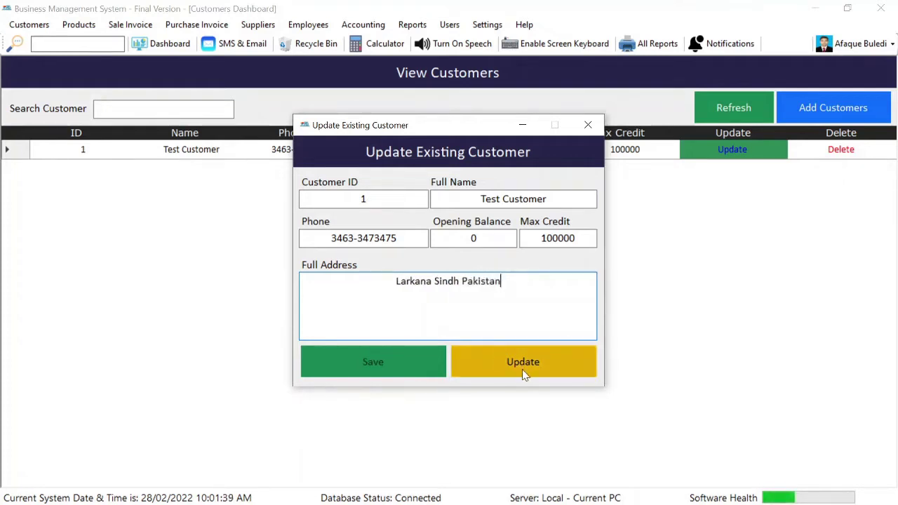
Save the update, close the editor, and refresh the list to confirm the new address
{"action": "left_click", "coordinate": [525, 374]}
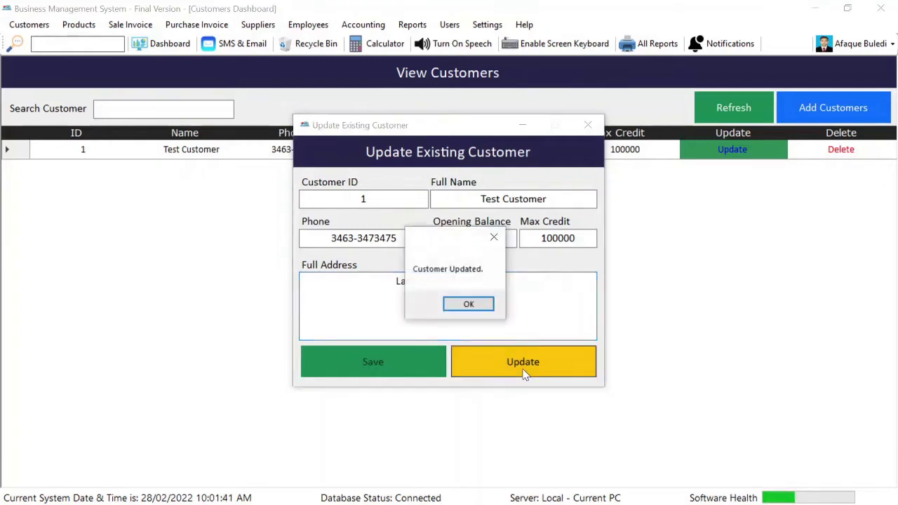
{"action": "key", "text": "Return"}
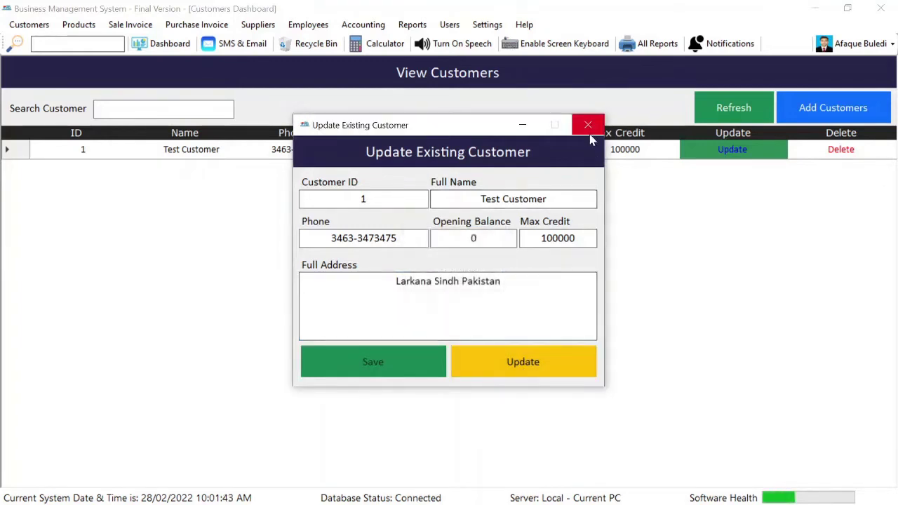
{"action": "left_click", "coordinate": [588, 124]}
{"action": "left_click", "coordinate": [728, 119]}
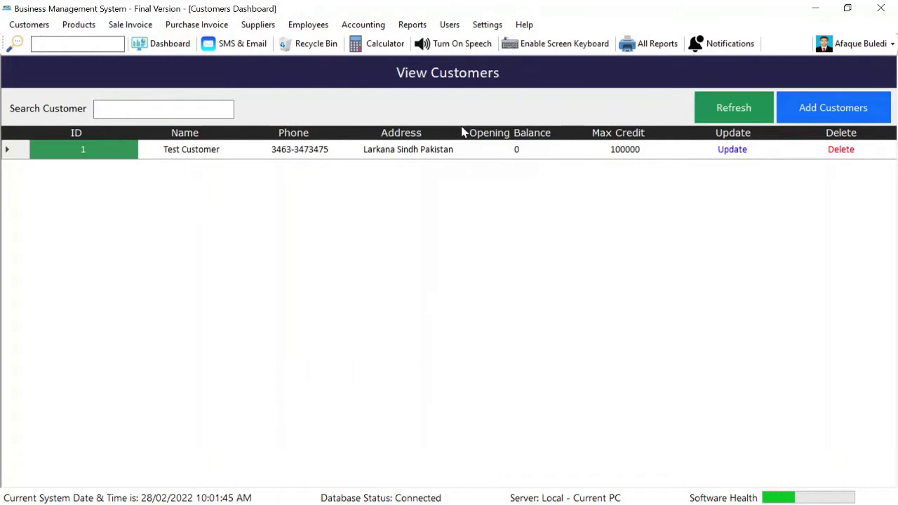
{"action": "left_click", "coordinate": [401, 154]}
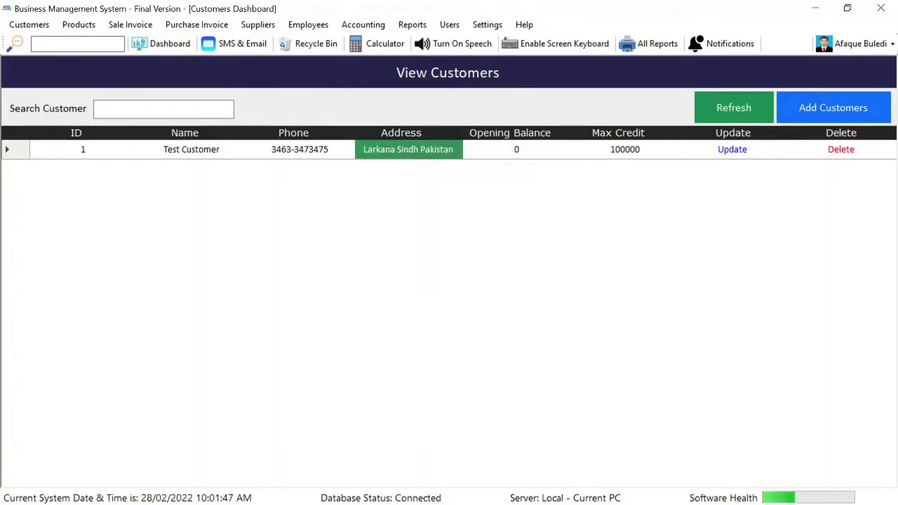
{"action": "left_click", "coordinate": [35, 26]}
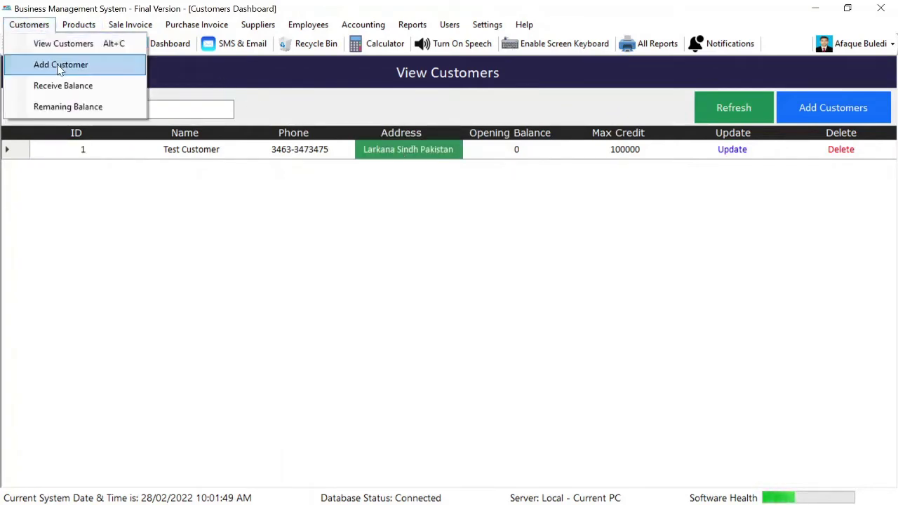
{"action": "left_click", "coordinate": [61, 65]}
{"action": "left_click", "coordinate": [597, 126]}
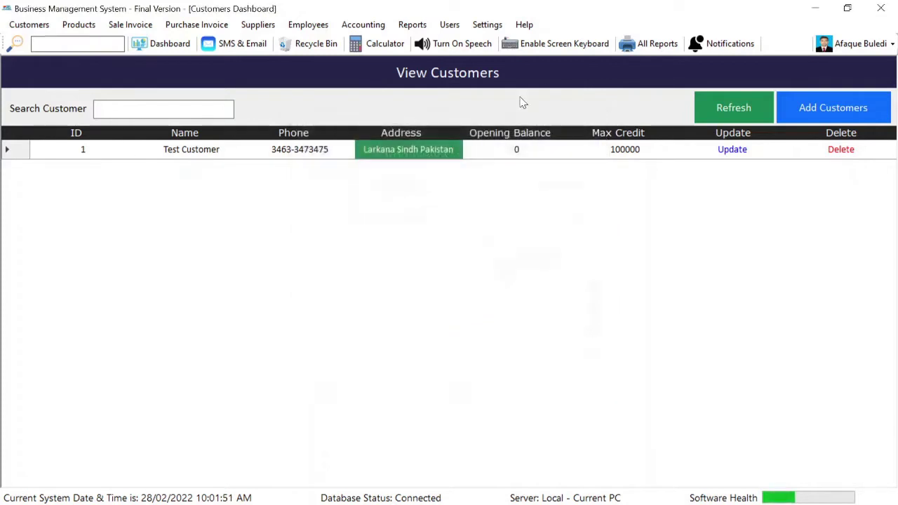
{"action": "left_click", "coordinate": [36, 26]}
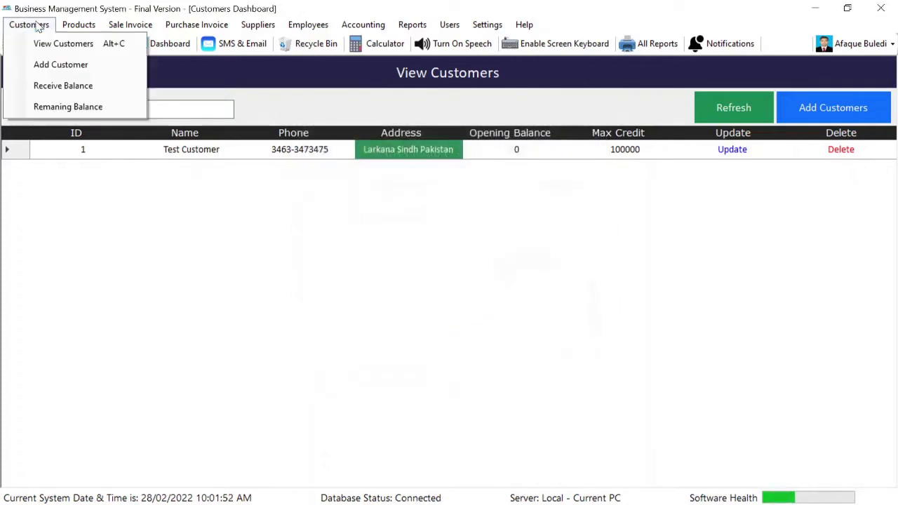
{"action": "left_click", "coordinate": [76, 89]}
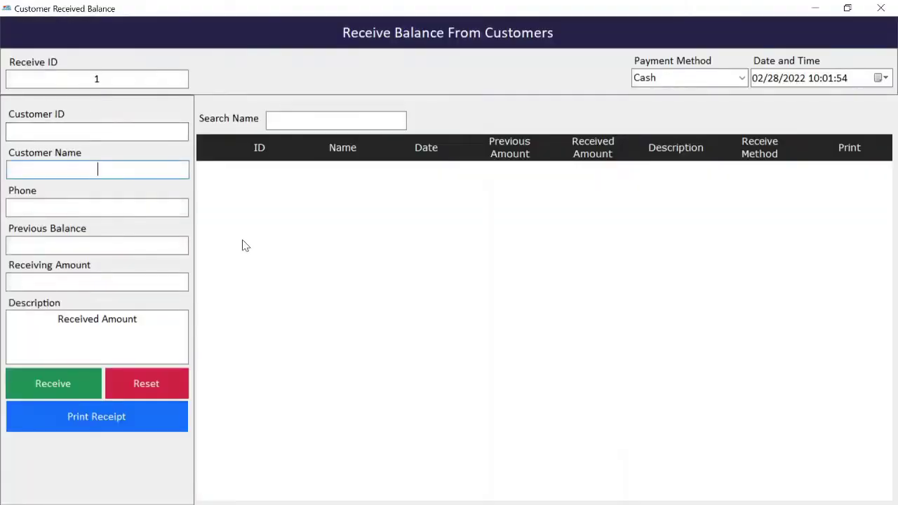
{"action": "key", "text": "Return"}
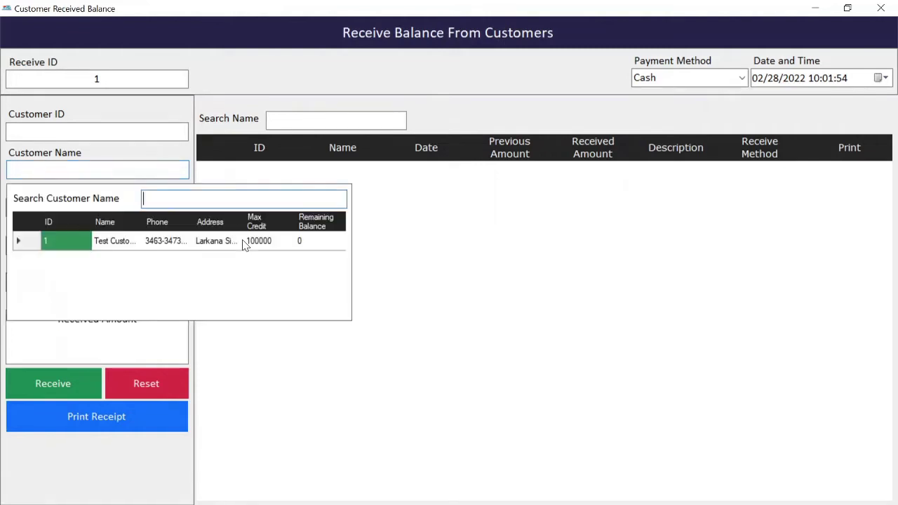
{"action": "key", "text": "Return"}
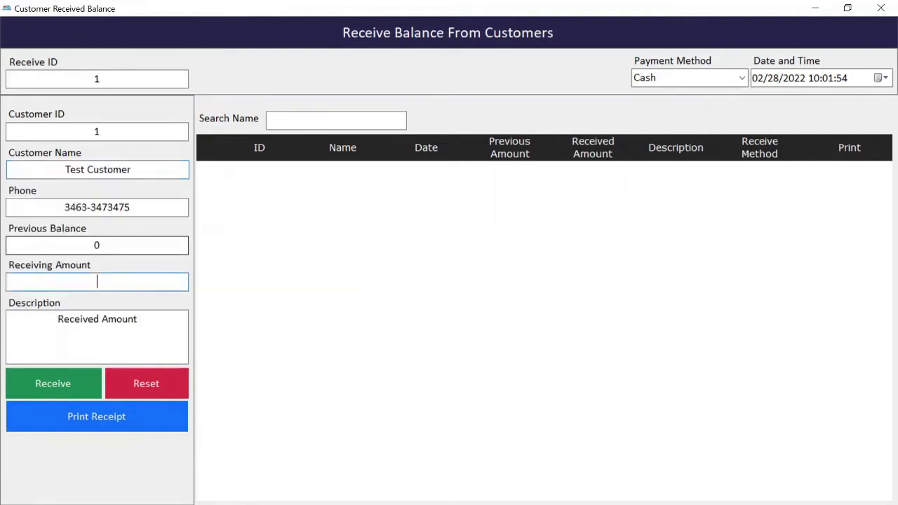
{"action": "double_click", "coordinate": [97, 246]}
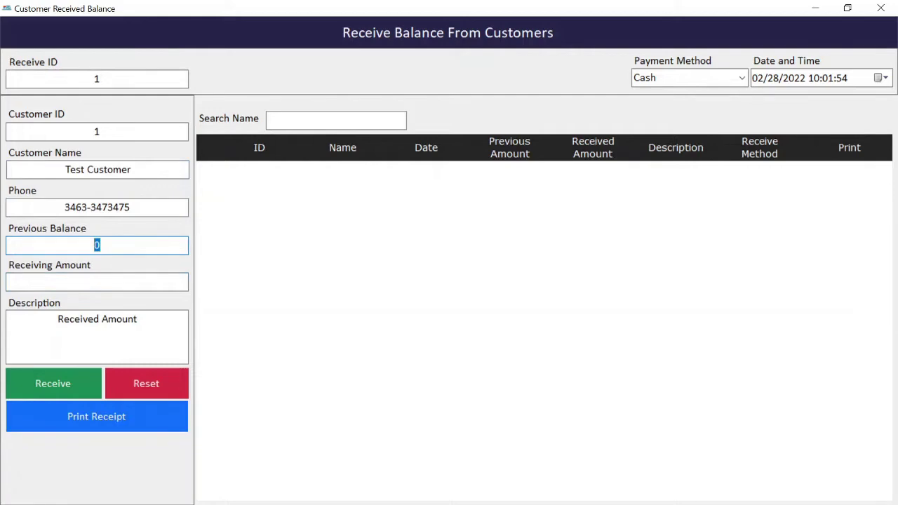
{"action": "left_click", "coordinate": [116, 278]}
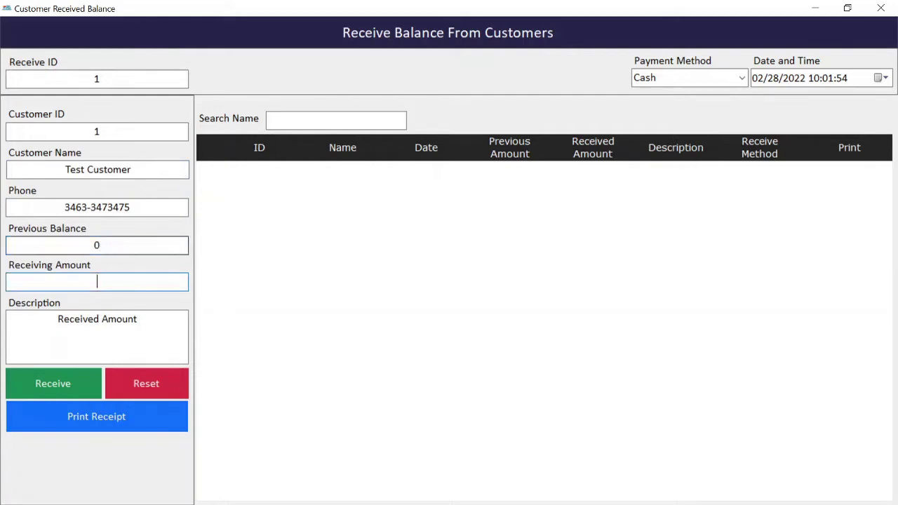
{"action": "left_click", "coordinate": [96, 244]}
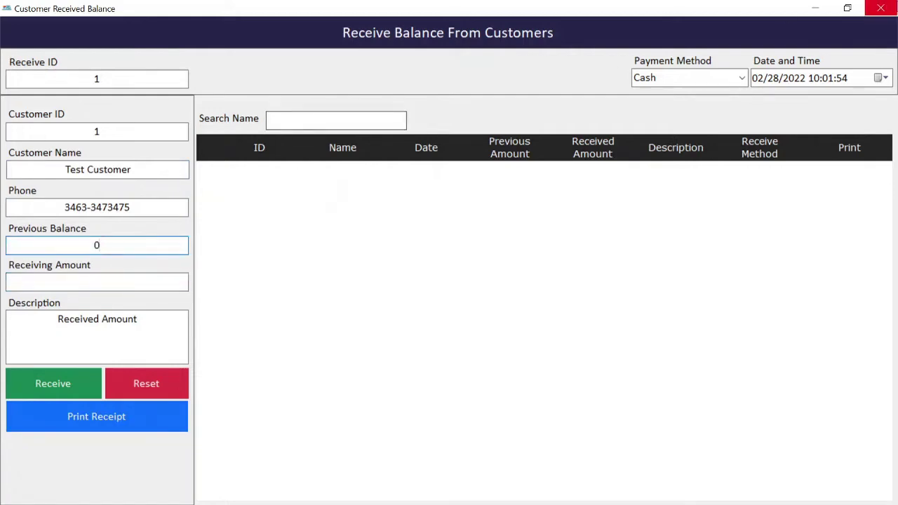
{"action": "left_click", "coordinate": [880, 8]}
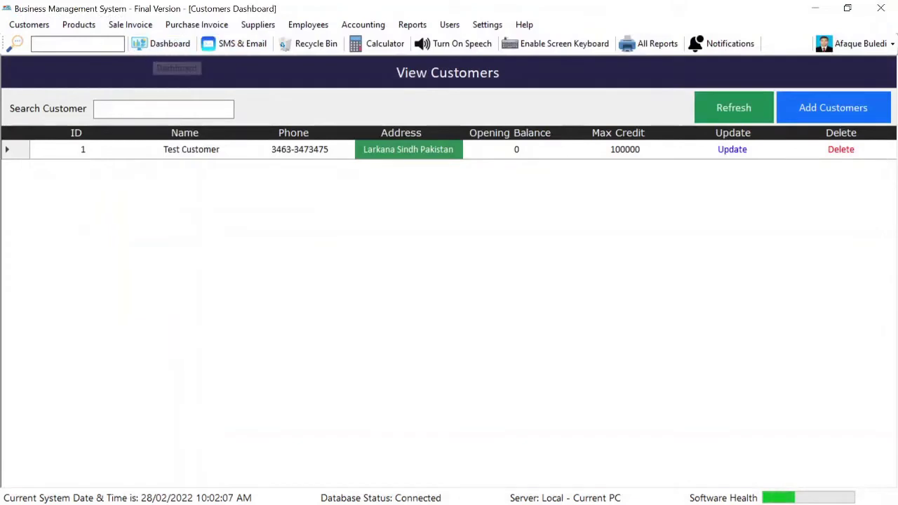
From View Products, start a new product Panadol with bar code 1
{"action": "left_click", "coordinate": [79, 25]}
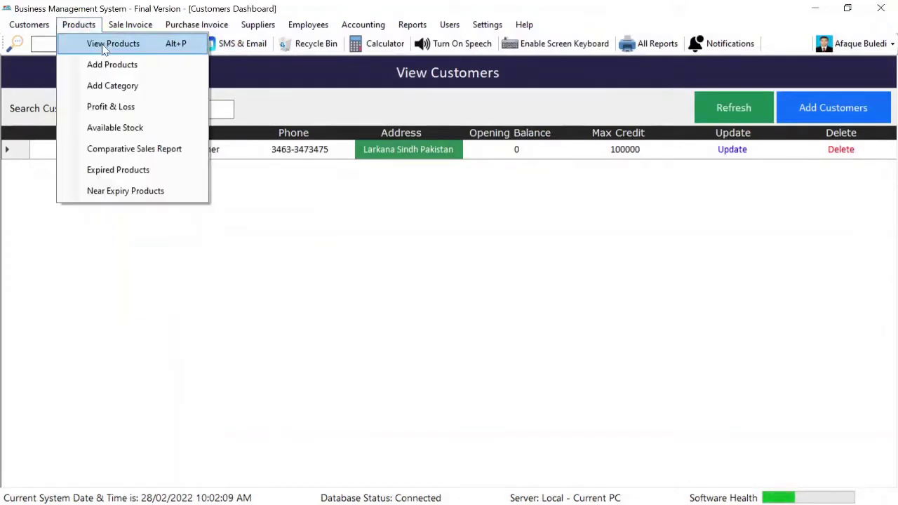
{"action": "left_click", "coordinate": [105, 43]}
{"action": "left_click", "coordinate": [853, 110]}
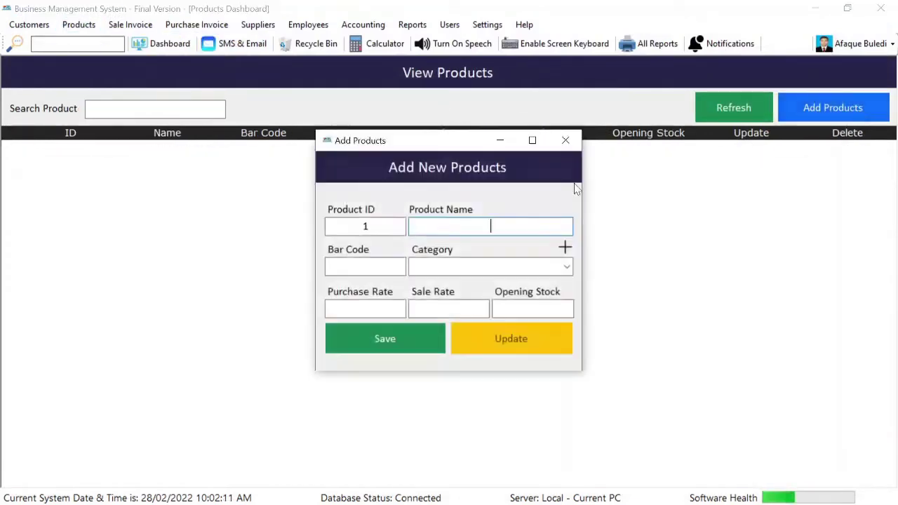
{"action": "type", "text": "Panadol"}
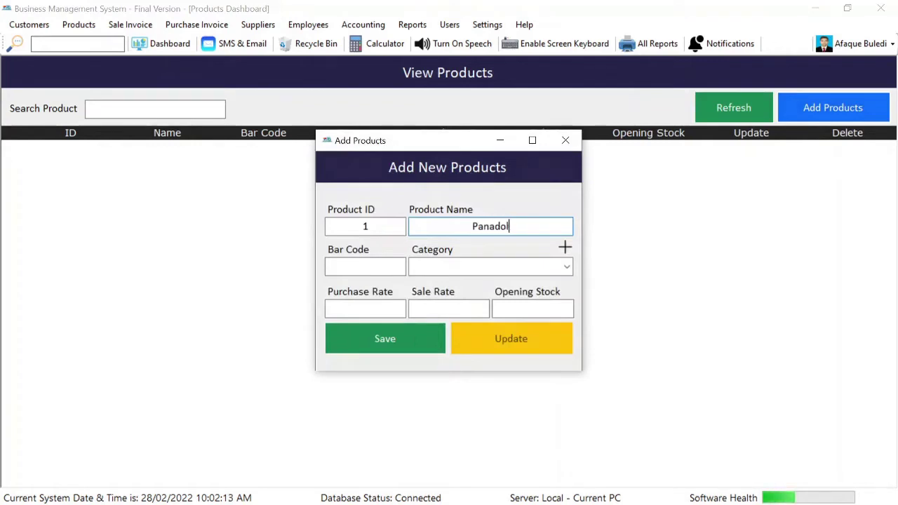
{"action": "key", "text": "Tab"}
{"action": "type", "text": "1"}
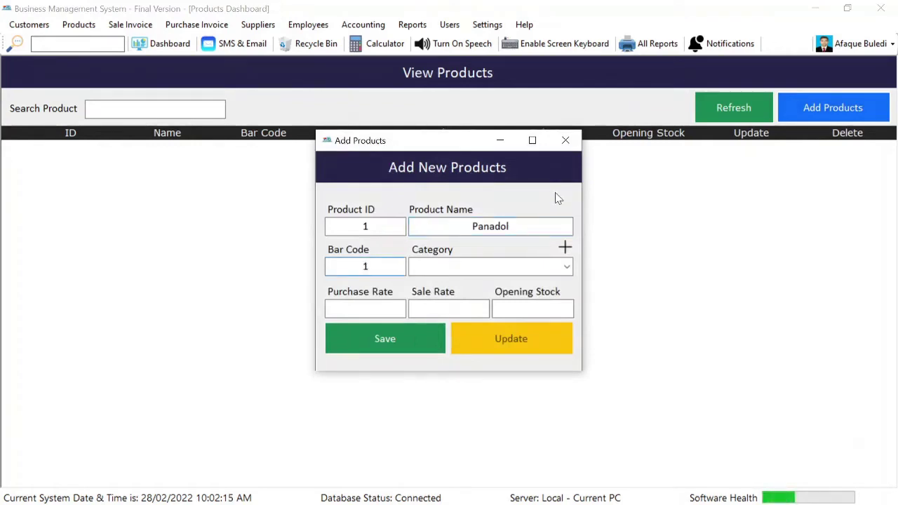
Create the product categories Medicine and Drinks
{"action": "left_click", "coordinate": [565, 249]}
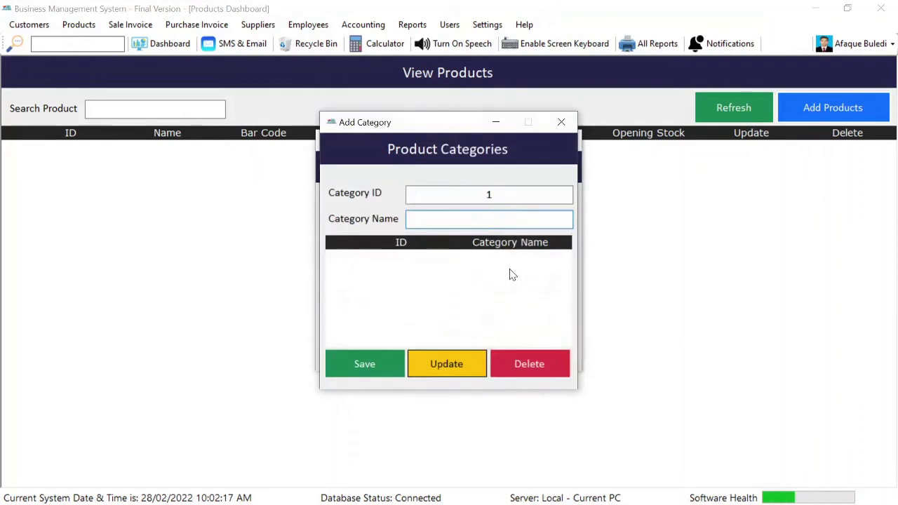
{"action": "type", "text": "Medicicne"}
{"action": "key", "text": "BackSpace"}
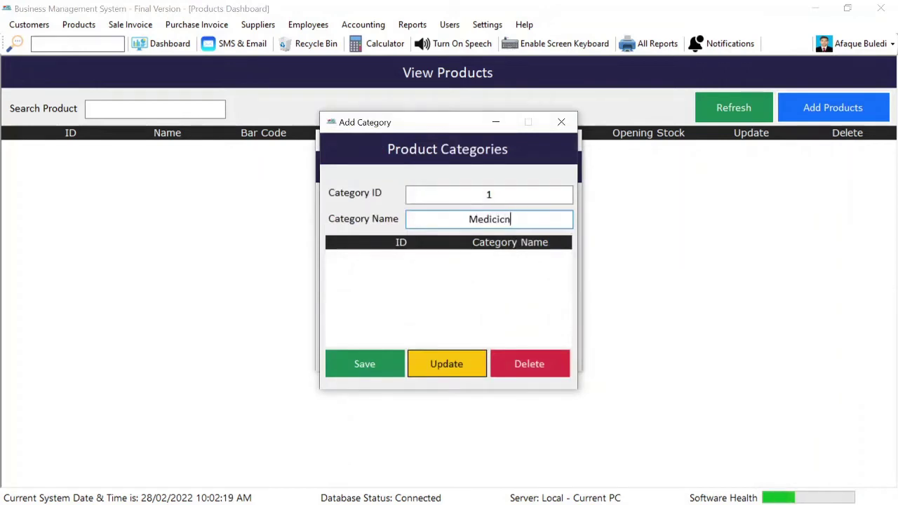
{"action": "key", "text": "BackSpace"}
{"action": "key", "text": "BackSpace"}
{"action": "key", "text": "BackSpace"}
{"action": "type", "text": "ine"}
{"action": "left_click", "coordinate": [353, 368]}
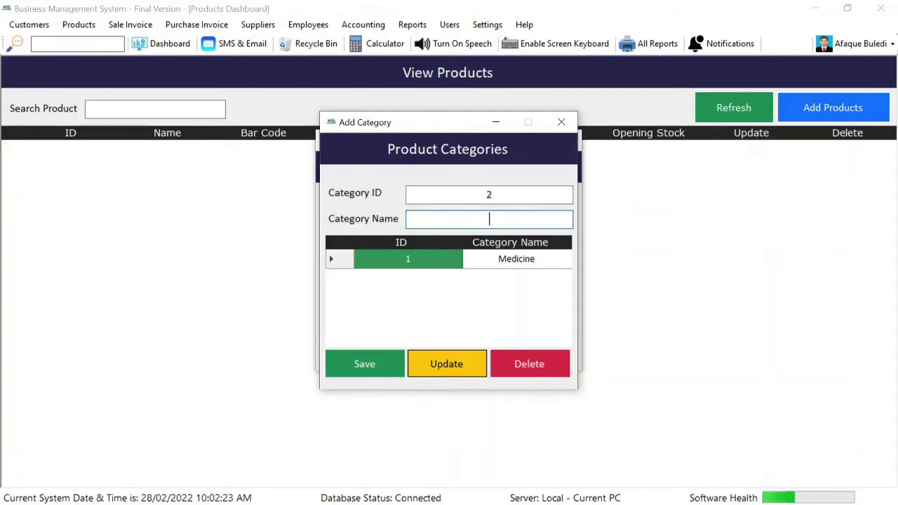
{"action": "type", "text": "Drinks"}
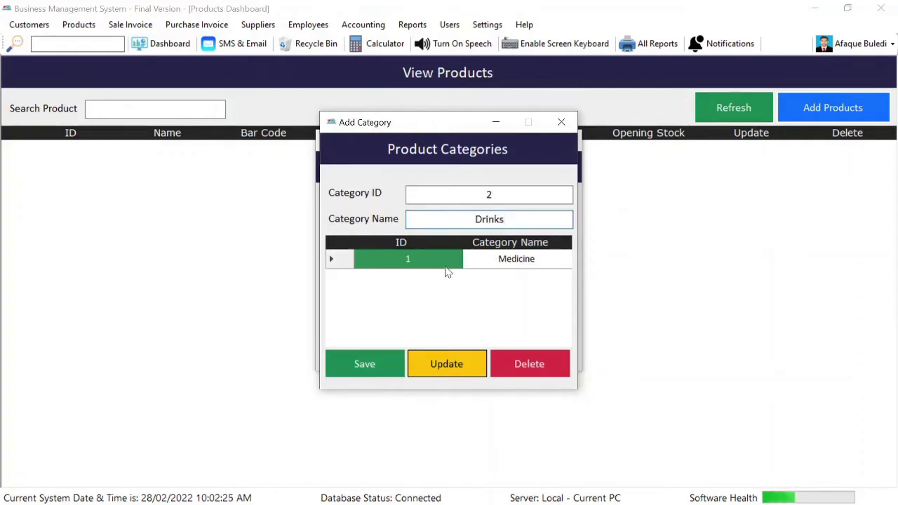
{"action": "left_click", "coordinate": [379, 368]}
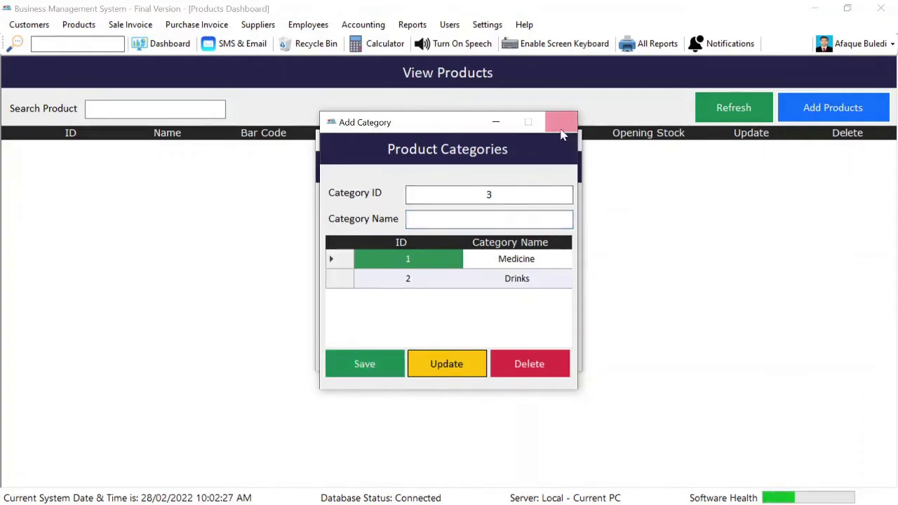
{"action": "left_click", "coordinate": [561, 122]}
Save Panadol in Medicine with purchase rate 10, sale rate 15 and opening stock 10
{"action": "left_click", "coordinate": [567, 266]}
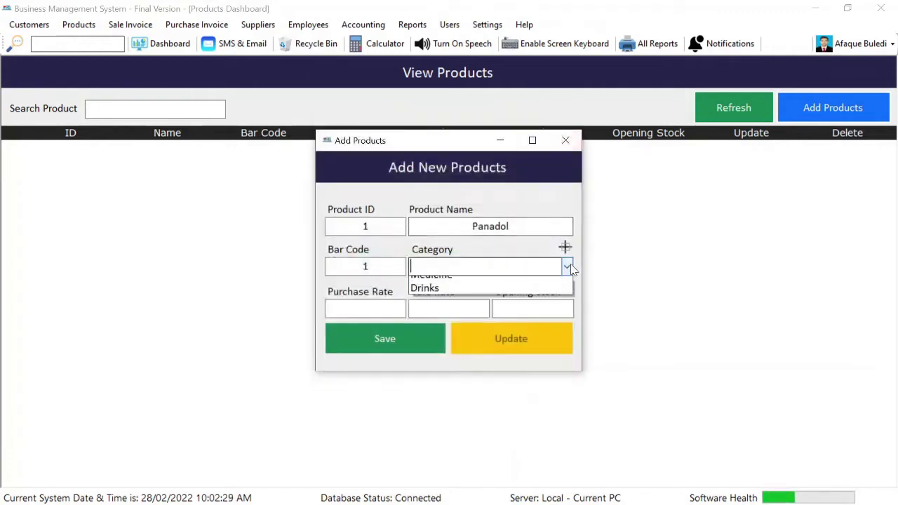
{"action": "left_click", "coordinate": [519, 284]}
{"action": "key", "text": "Down"}
{"action": "key", "text": "Tab"}
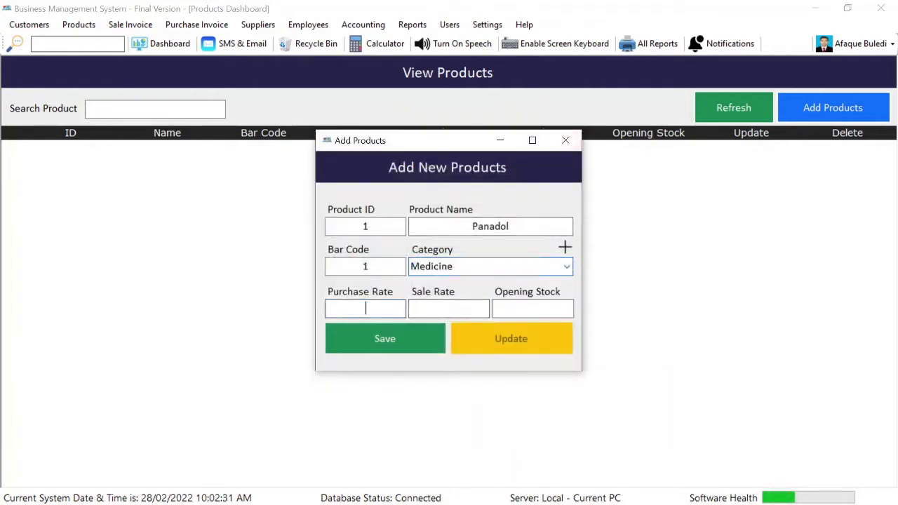
{"action": "type", "text": "10"}
{"action": "key", "text": "Tab"}
{"action": "type", "text": "1"}
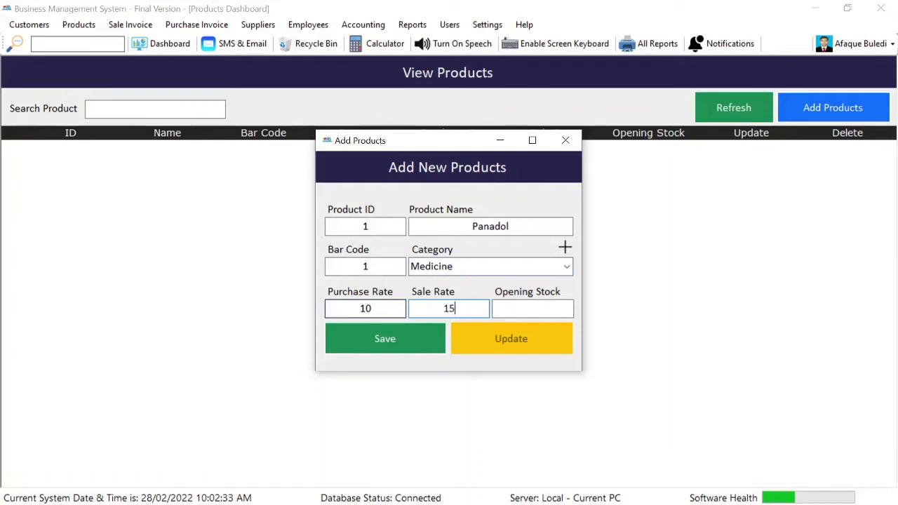
{"action": "type", "text": "5"}
{"action": "key", "text": "Tab"}
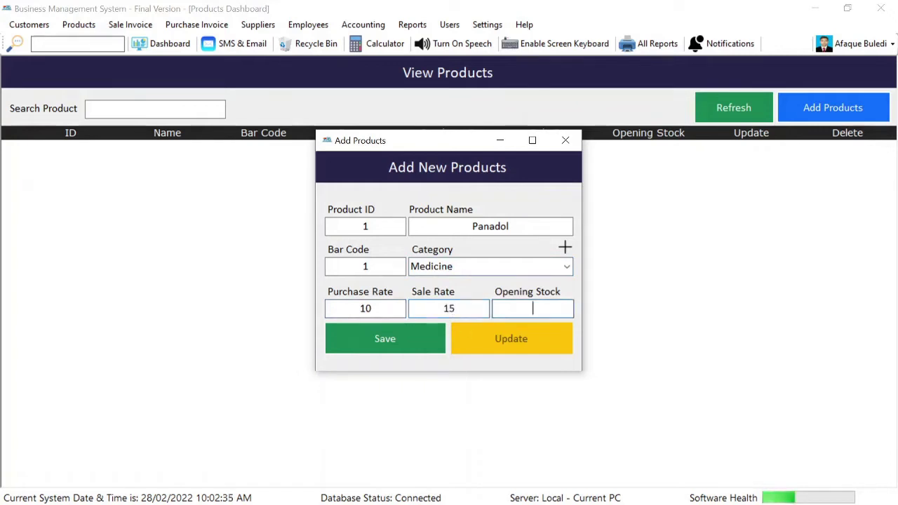
{"action": "type", "text": "10"}
{"action": "left_click", "coordinate": [421, 338]}
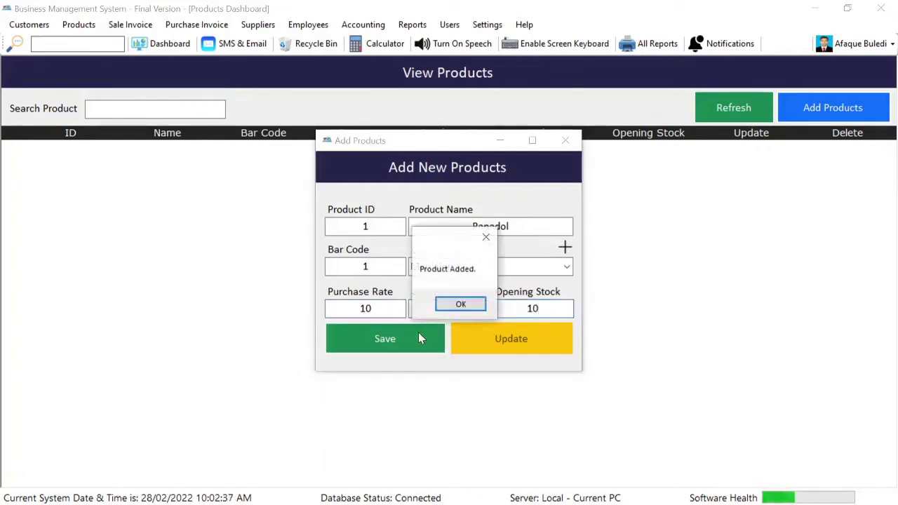
{"action": "key", "text": "Return"}
Add Brufen, bar code 2, in Medicine with purchase 15, sale 20, stock 10
{"action": "type", "text": "Brufeb"}
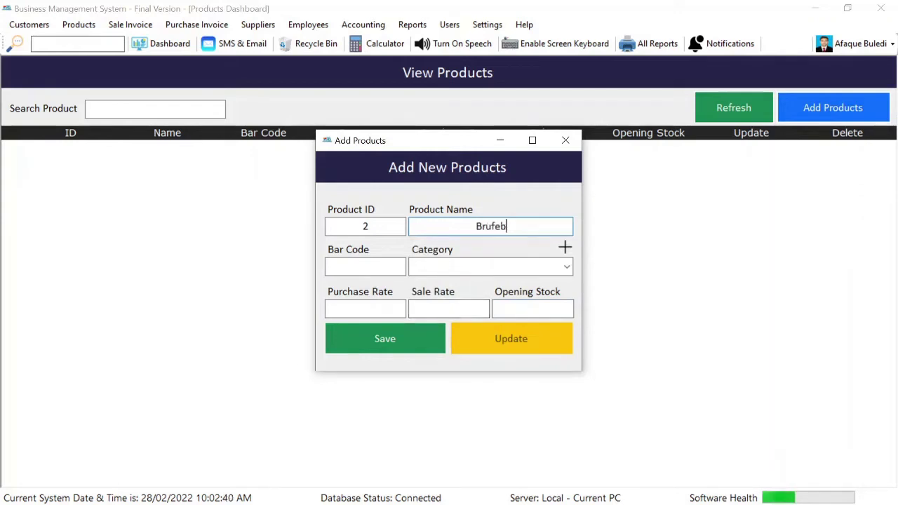
{"action": "key", "text": "BackSpace"}
{"action": "type", "text": "n"}
{"action": "left_click", "coordinate": [365, 266]}
{"action": "type", "text": "2"}
{"action": "key", "text": "Tab"}
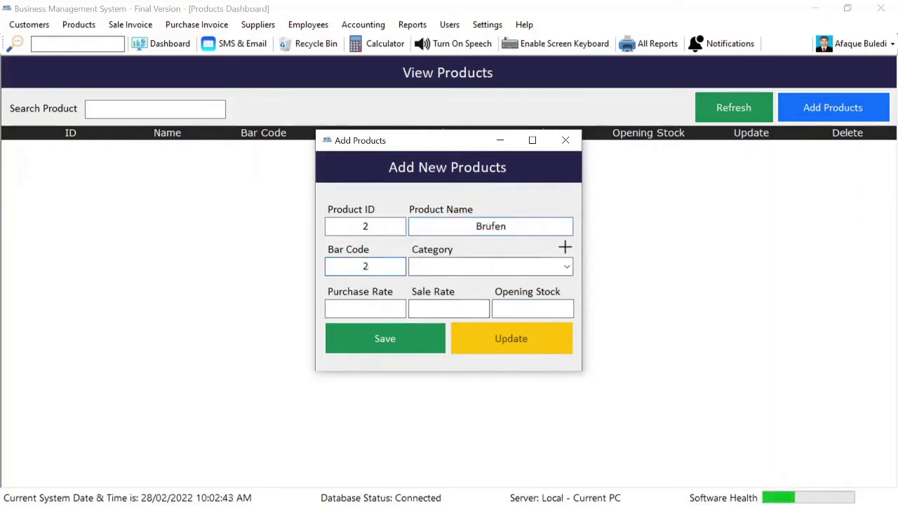
{"action": "left_click", "coordinate": [567, 268]}
{"action": "left_click", "coordinate": [533, 284]}
{"action": "left_click", "coordinate": [357, 310]}
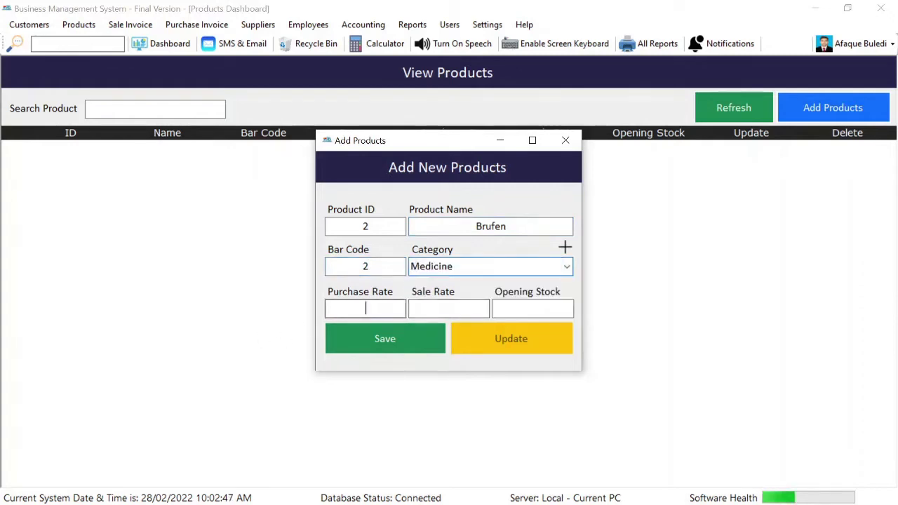
{"action": "type", "text": "15"}
{"action": "left_click", "coordinate": [448, 309]}
{"action": "type", "text": "20"}
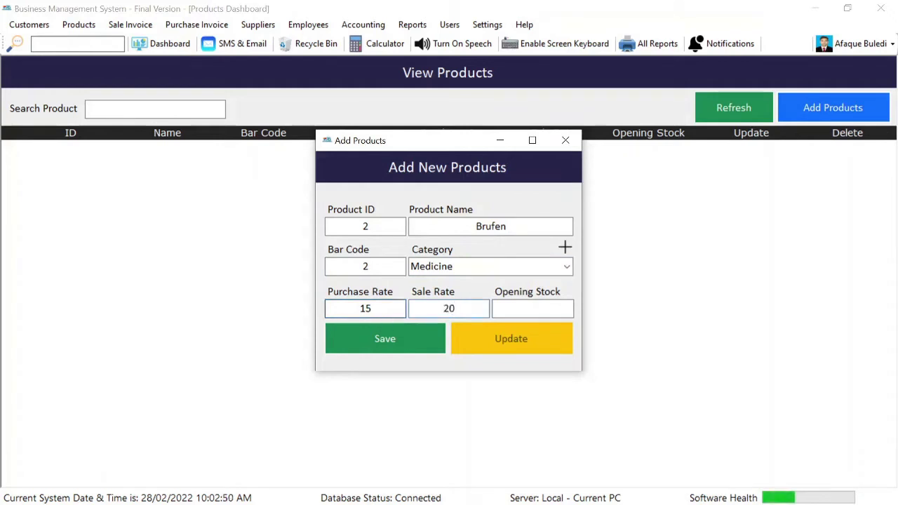
{"action": "left_click", "coordinate": [532, 309]}
{"action": "type", "text": "10"}
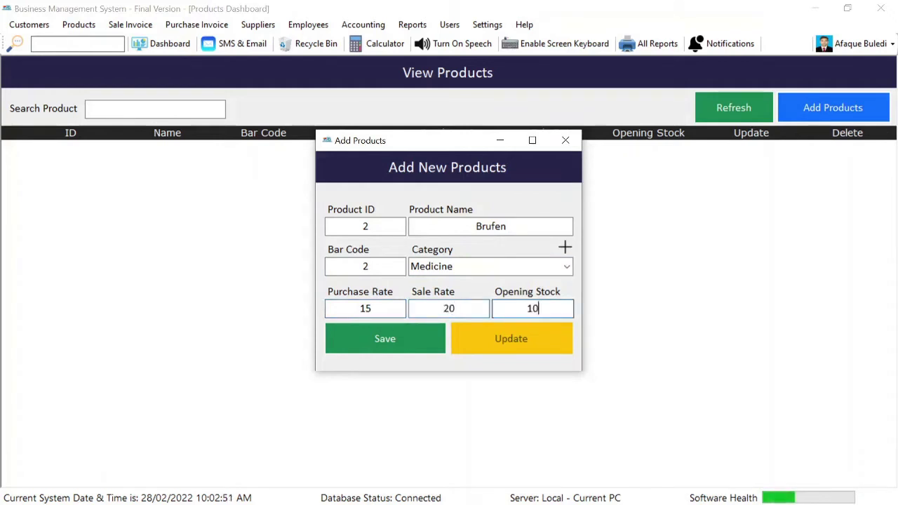
{"action": "left_click", "coordinate": [414, 339]}
{"action": "key", "text": "Return"}
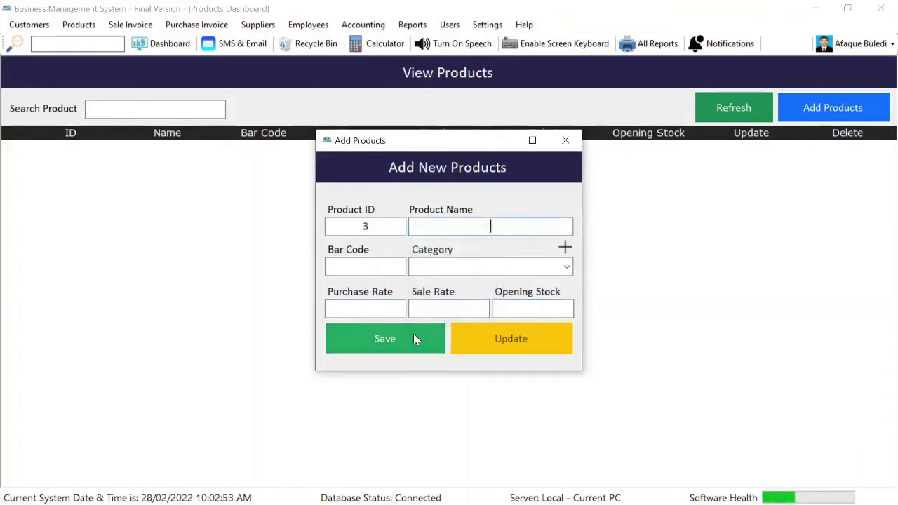
Add Pakola, bar code 3, in Drinks with purchase 35, sale 40, stock 10
{"action": "type", "text": "Pakila"}
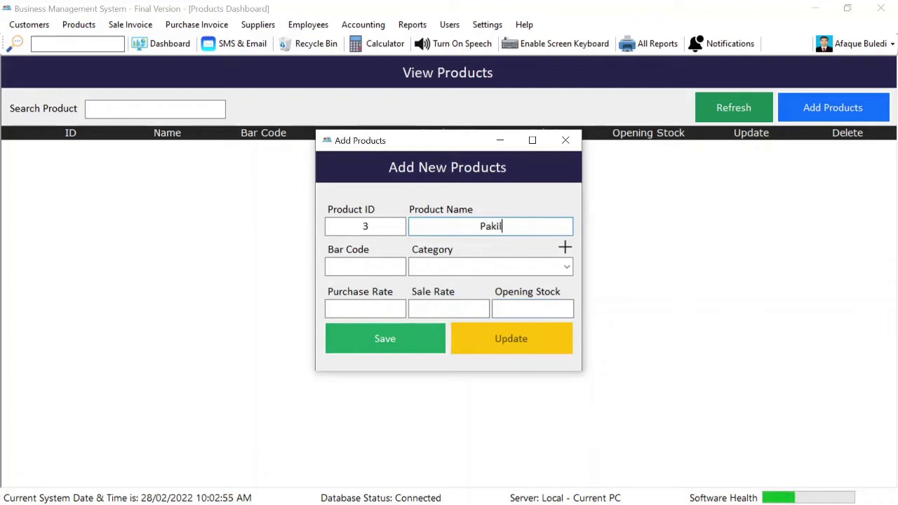
{"action": "key", "text": "BackSpace"}
{"action": "key", "text": "BackSpace"}
{"action": "key", "text": "BackSpace"}
{"action": "type", "text": "ola"}
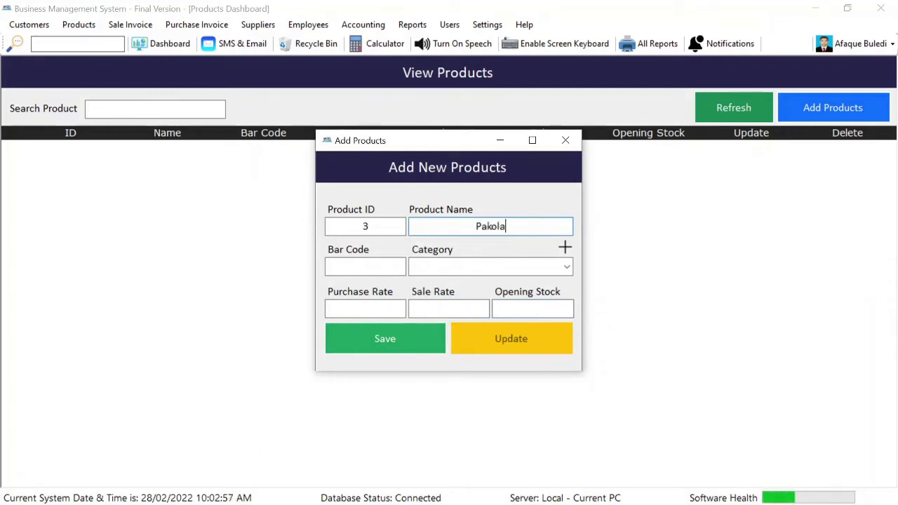
{"action": "key", "text": "Tab"}
{"action": "type", "text": "3"}
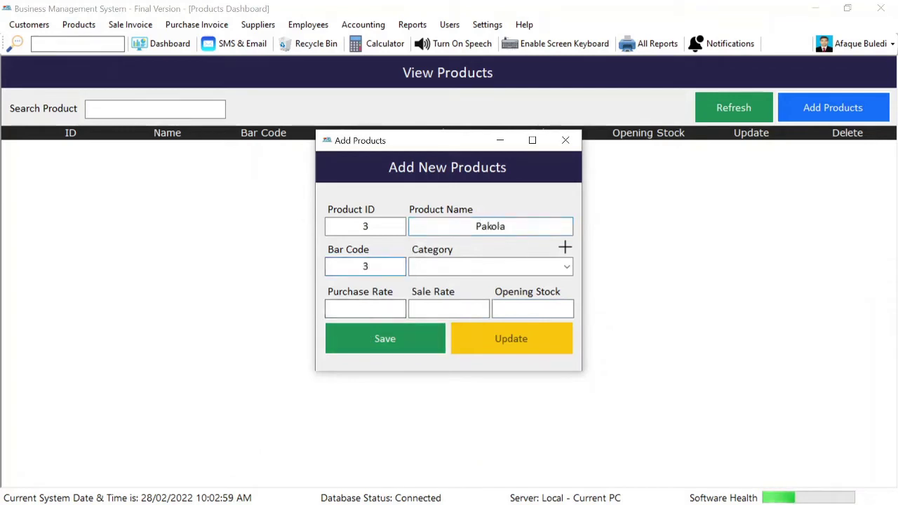
{"action": "left_click", "coordinate": [567, 266]}
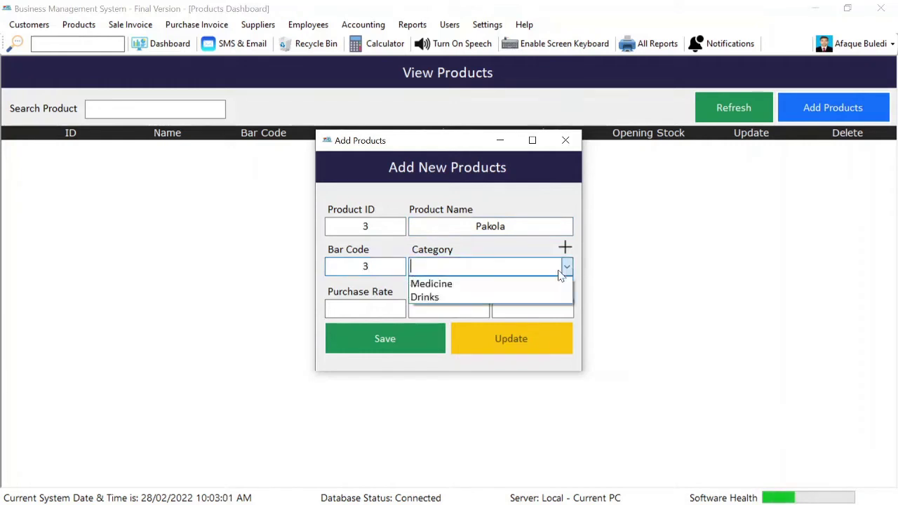
{"action": "left_click", "coordinate": [523, 297]}
{"action": "left_click", "coordinate": [365, 309]}
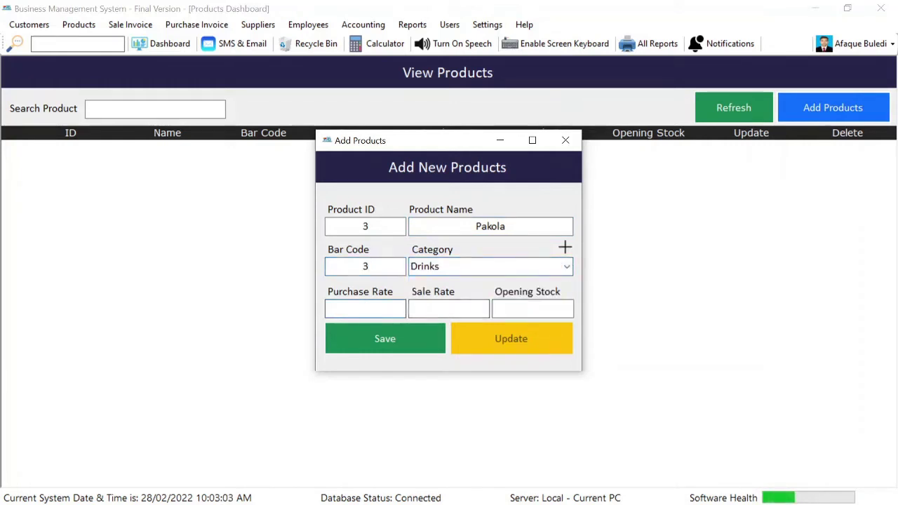
{"action": "key", "text": "Tab"}
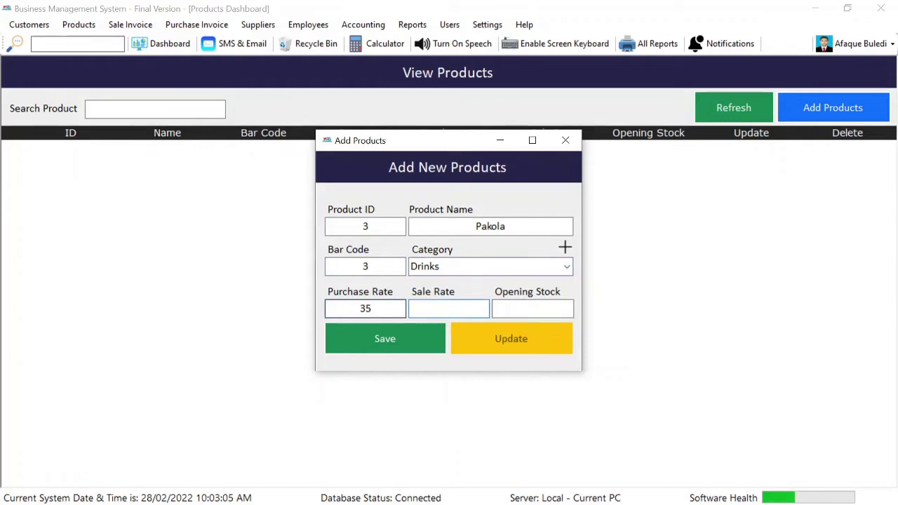
{"action": "type", "text": "40"}
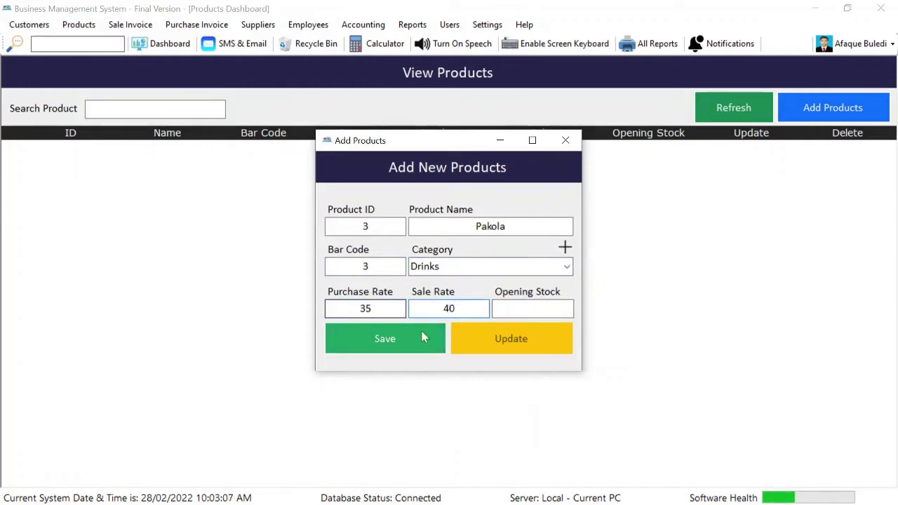
{"action": "left_click", "coordinate": [533, 308]}
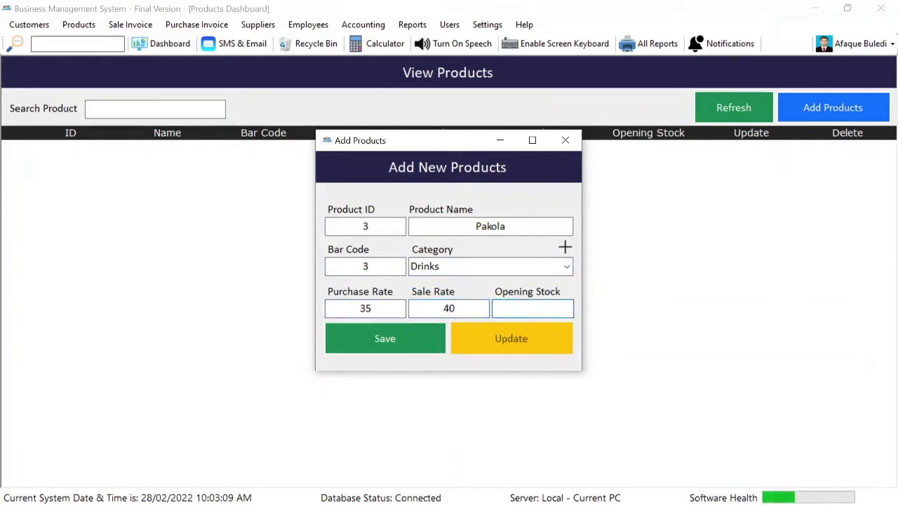
{"action": "type", "text": "10"}
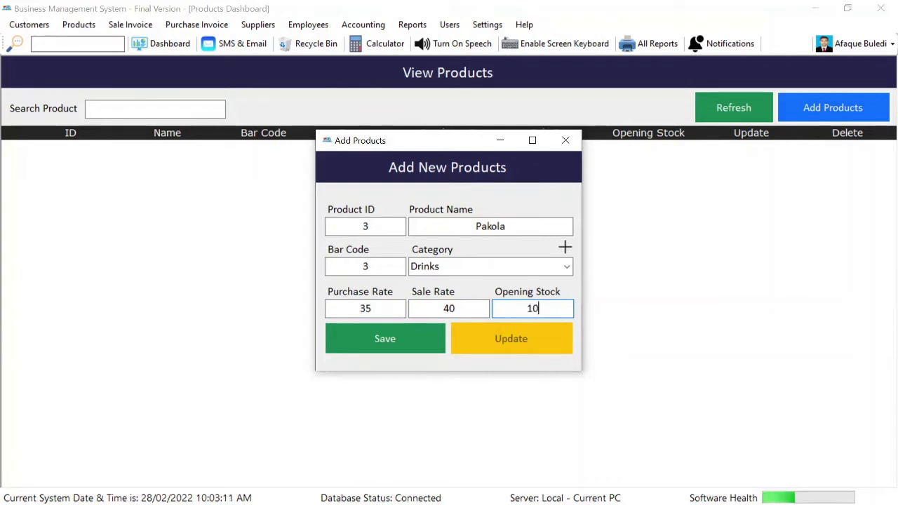
{"action": "left_click", "coordinate": [352, 349]}
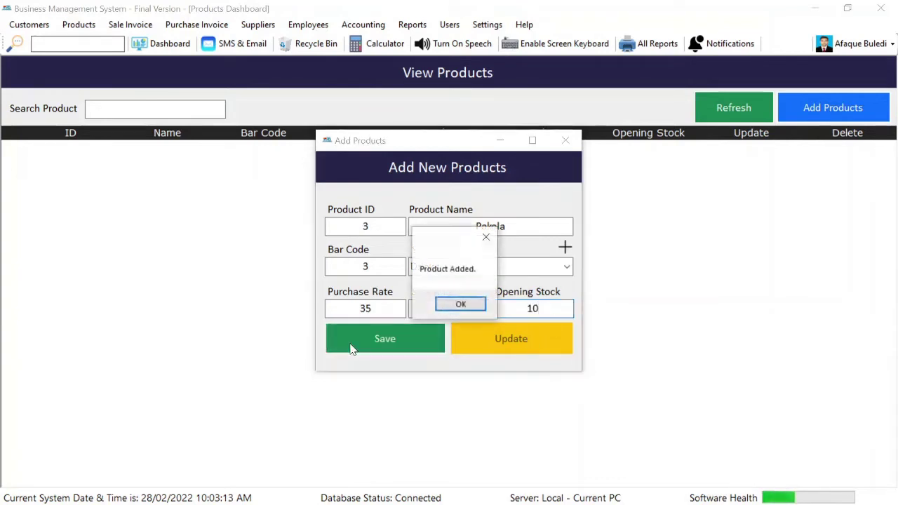
{"action": "key", "text": "Return"}
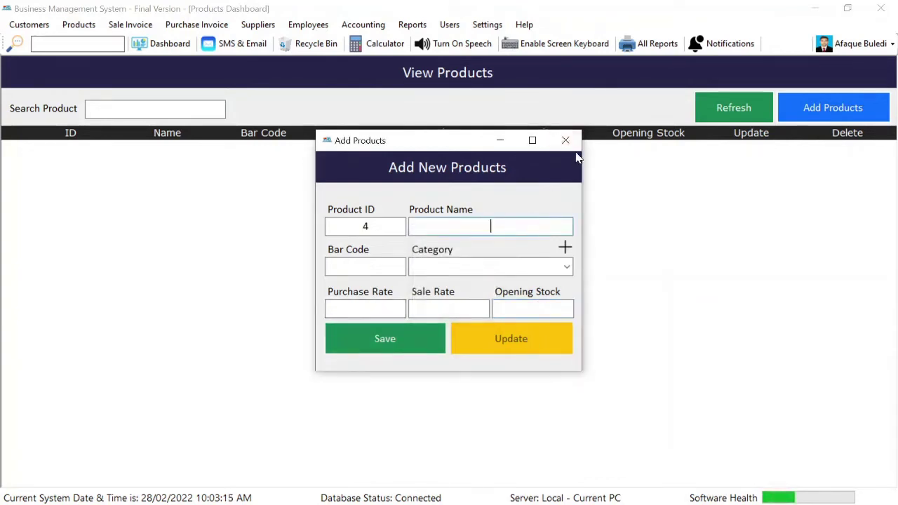
Refresh the product list to show Panadol, Brufen and Pakola, briefly reopening Pakola's edit form
{"action": "left_click", "coordinate": [566, 140]}
{"action": "left_click", "coordinate": [734, 109]}
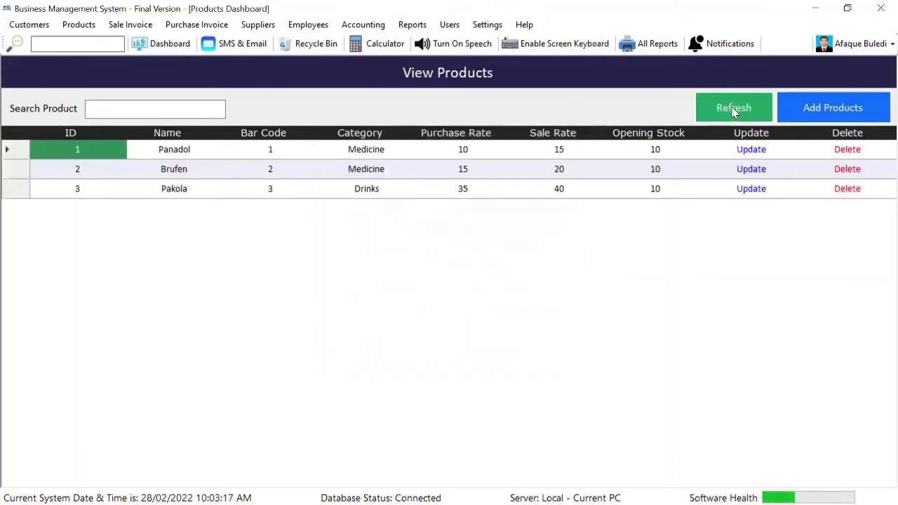
{"action": "left_click", "coordinate": [746, 194]}
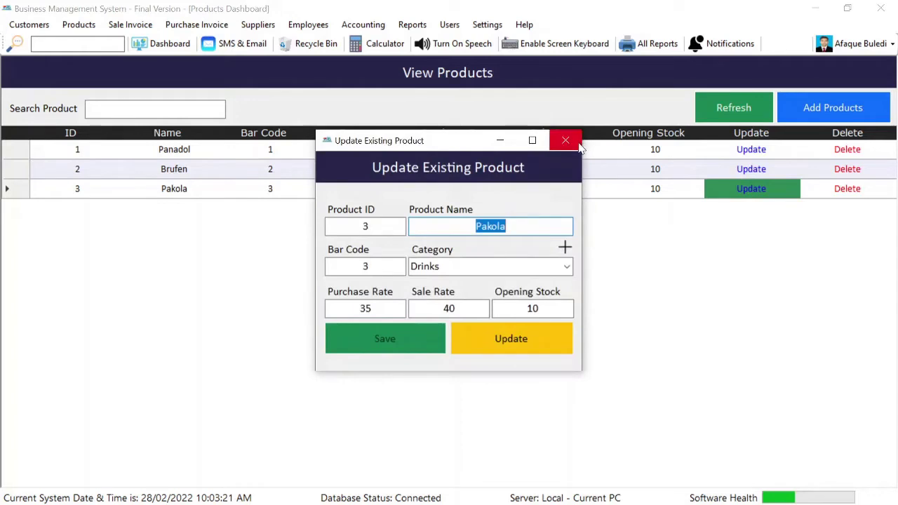
{"action": "left_click", "coordinate": [566, 140]}
{"action": "left_click", "coordinate": [87, 28]}
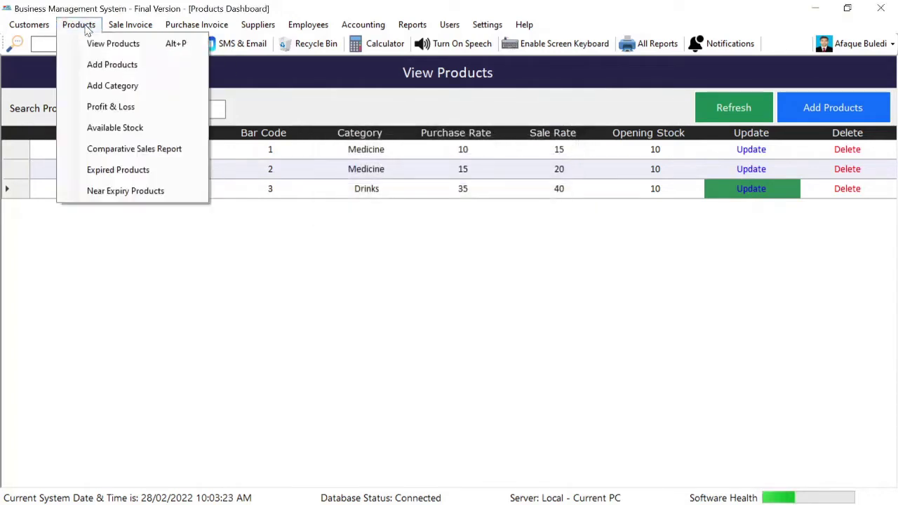
{"action": "left_click", "coordinate": [120, 70]}
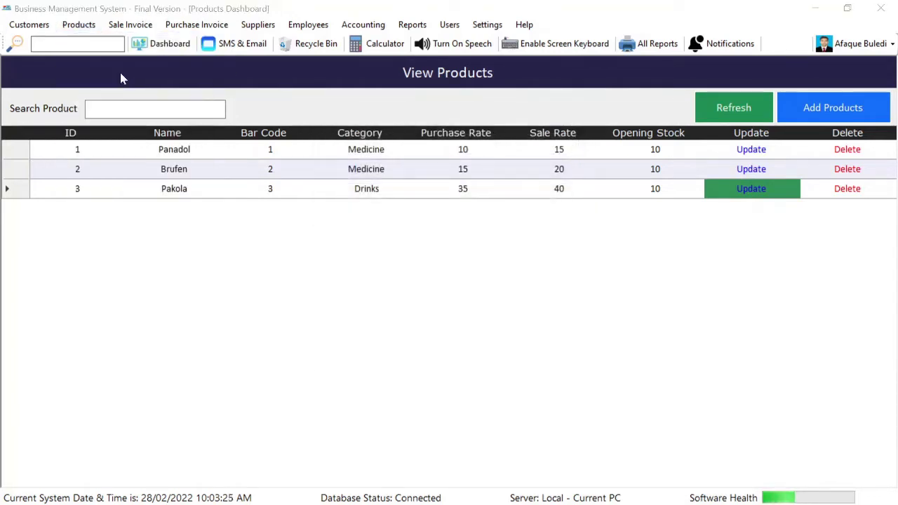
{"action": "left_click", "coordinate": [566, 140]}
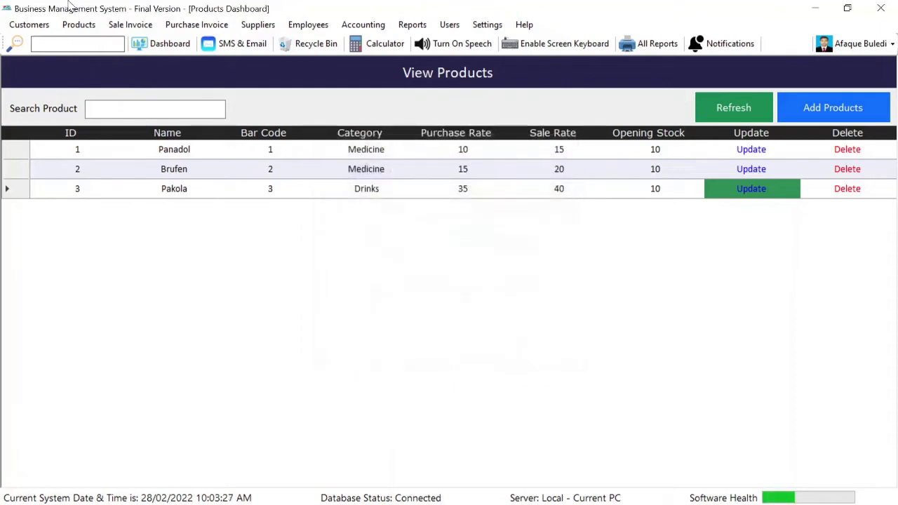
{"action": "left_click", "coordinate": [81, 28]}
Show the Available Stock report listing Panadol, Brufen and Pakola at 10 each
{"action": "left_click", "coordinate": [104, 88]}
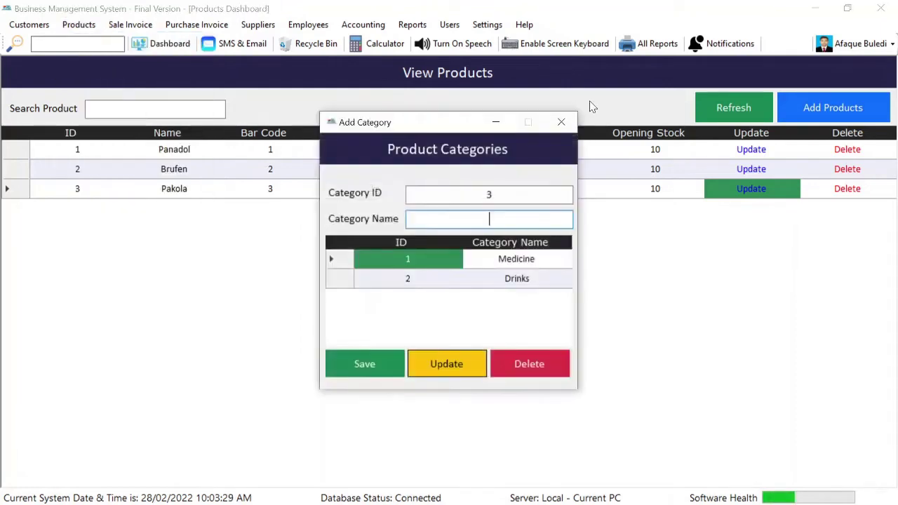
{"action": "left_click", "coordinate": [562, 122]}
{"action": "left_click", "coordinate": [79, 25]}
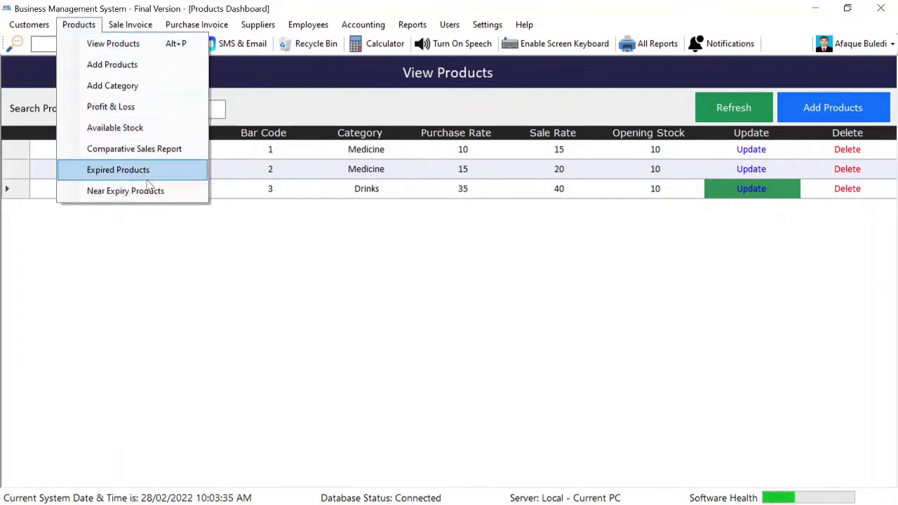
{"action": "left_click", "coordinate": [167, 126]}
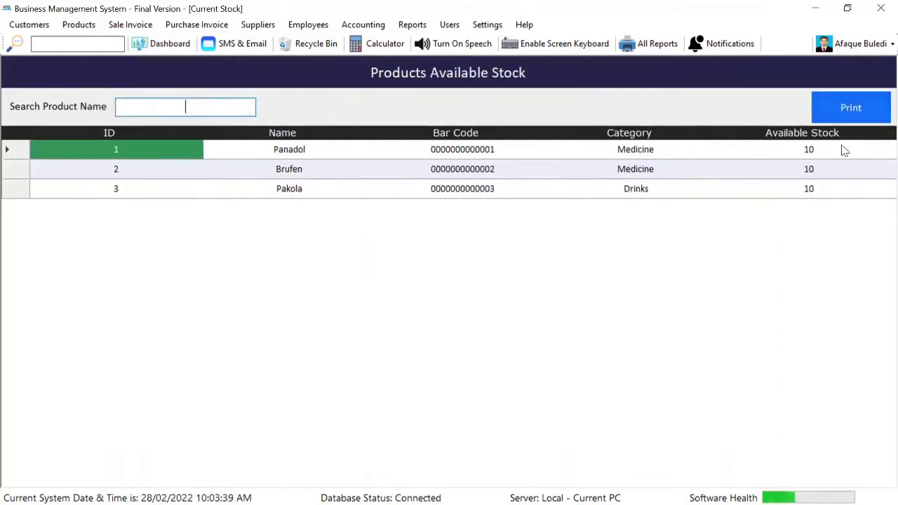
{"action": "left_click_drag", "start_coordinate": [841, 147], "coordinate": [844, 191]}
{"action": "left_click", "coordinate": [844, 191]}
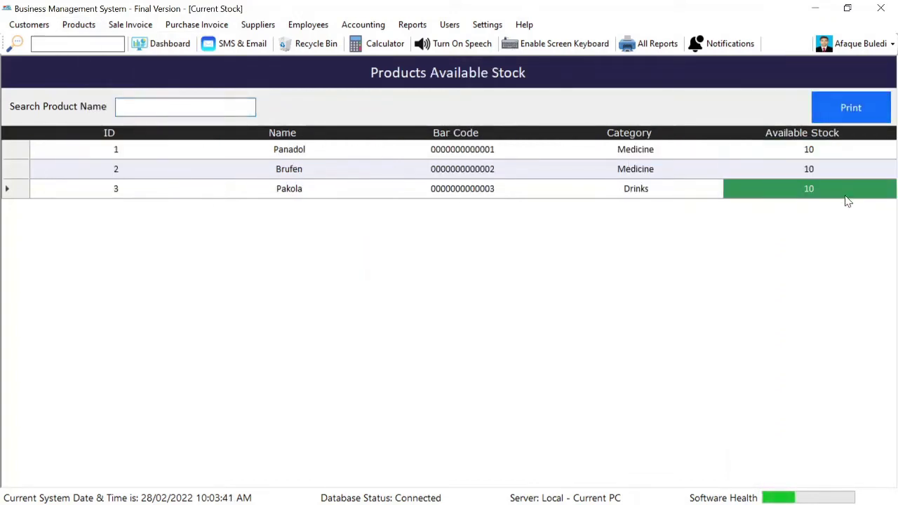
{"action": "left_click", "coordinate": [826, 157]}
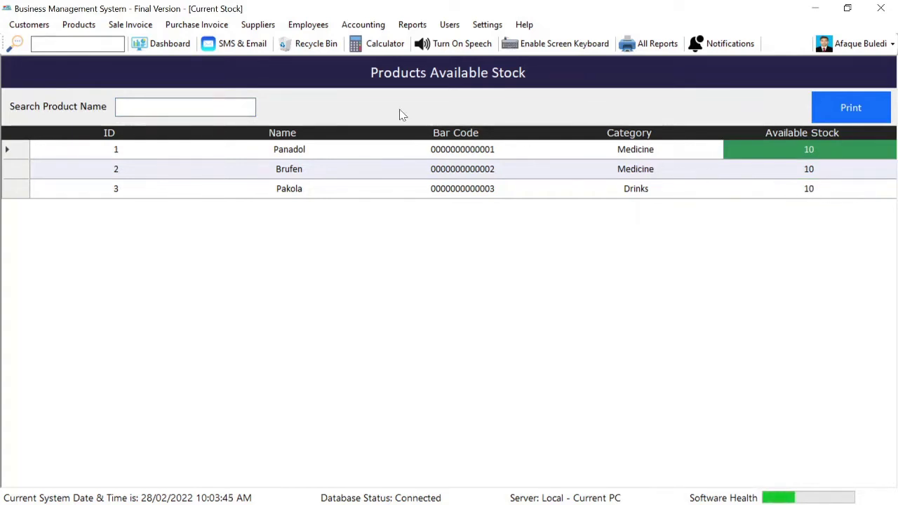
List sale bills with the date filter set to All, then start a new sale invoice
{"action": "left_click", "coordinate": [130, 25]}
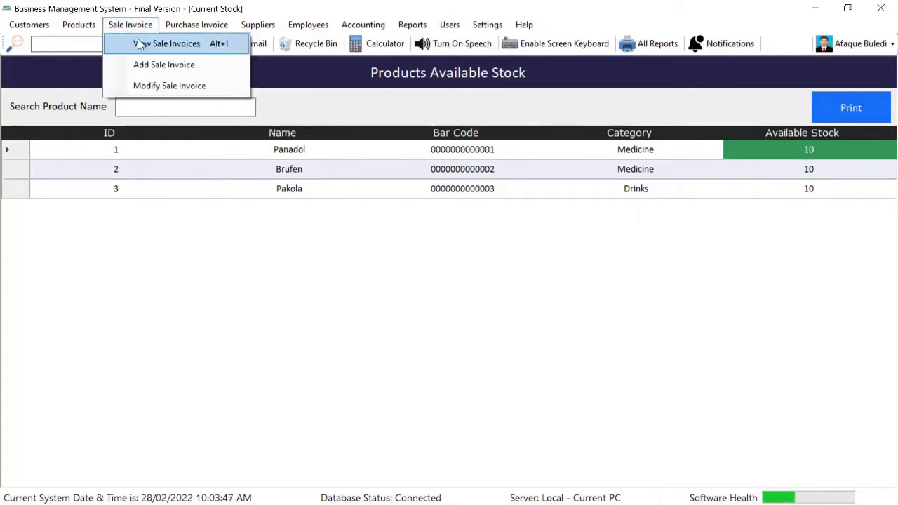
{"action": "left_click", "coordinate": [166, 49]}
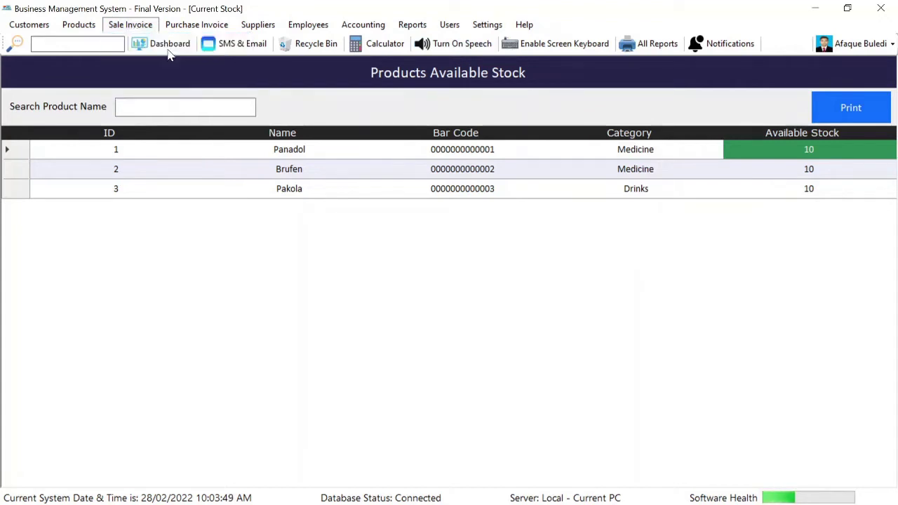
{"action": "left_click", "coordinate": [344, 108]}
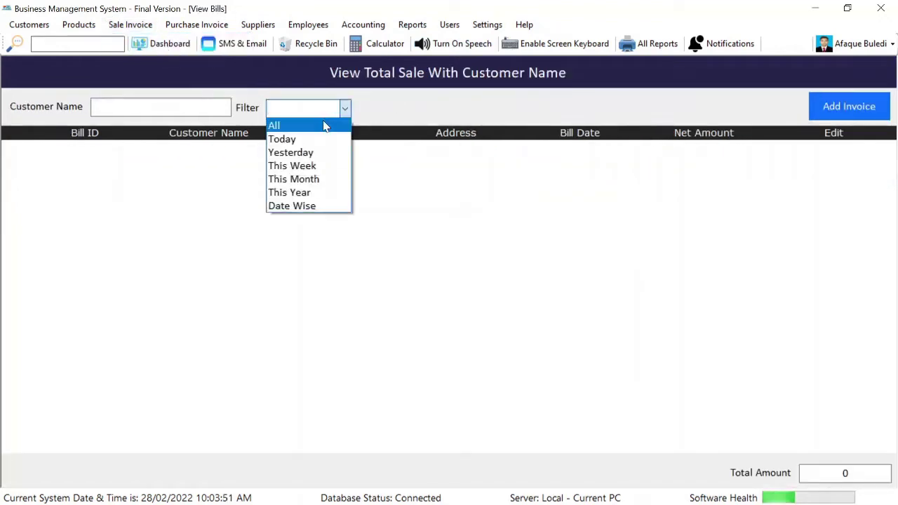
{"action": "left_click", "coordinate": [324, 123]}
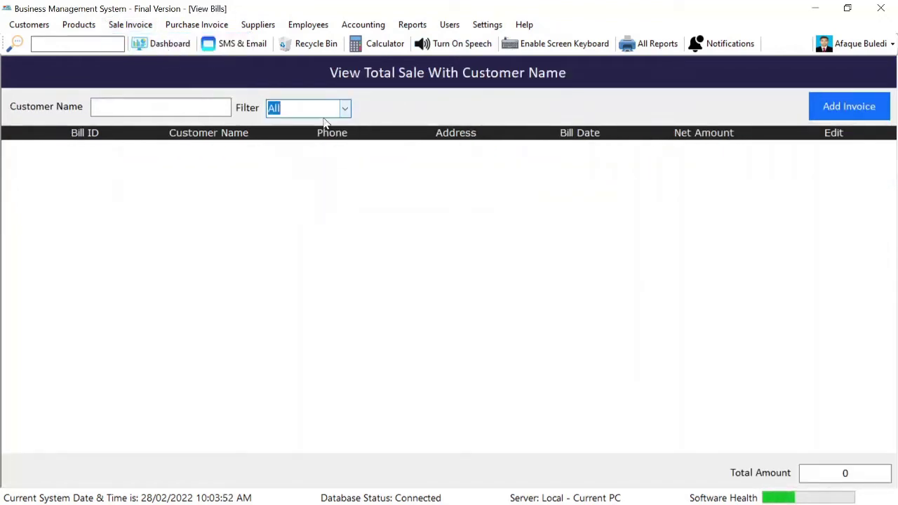
{"action": "left_click", "coordinate": [868, 106]}
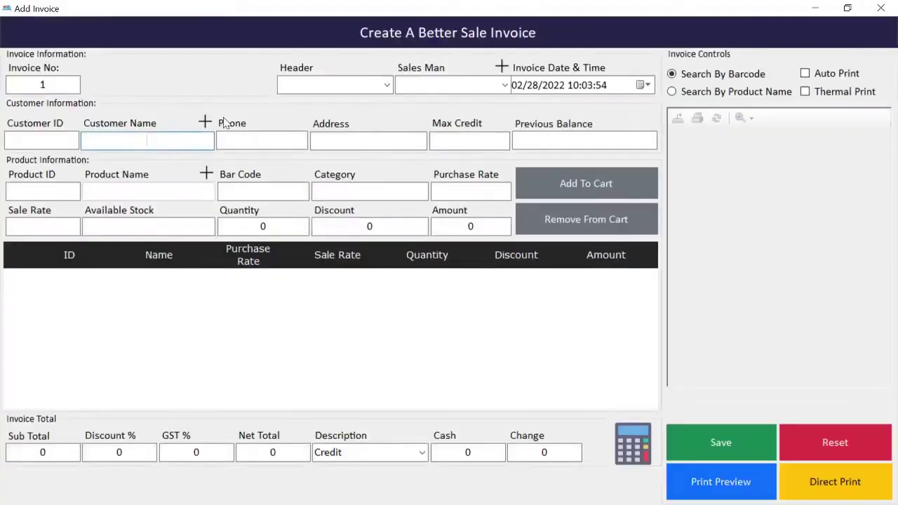
Load Test Customer onto the sale invoice and switch product search to Product Name
{"action": "left_click", "coordinate": [156, 143]}
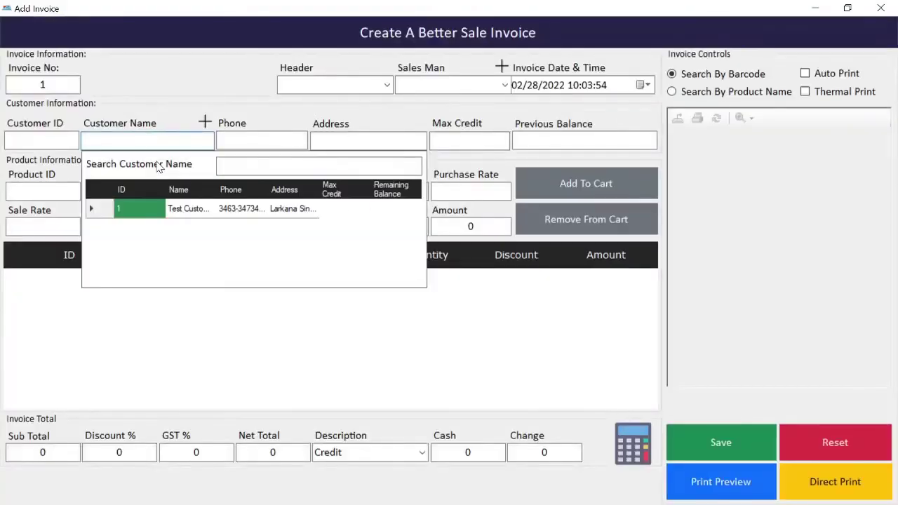
{"action": "double_click", "coordinate": [183, 210]}
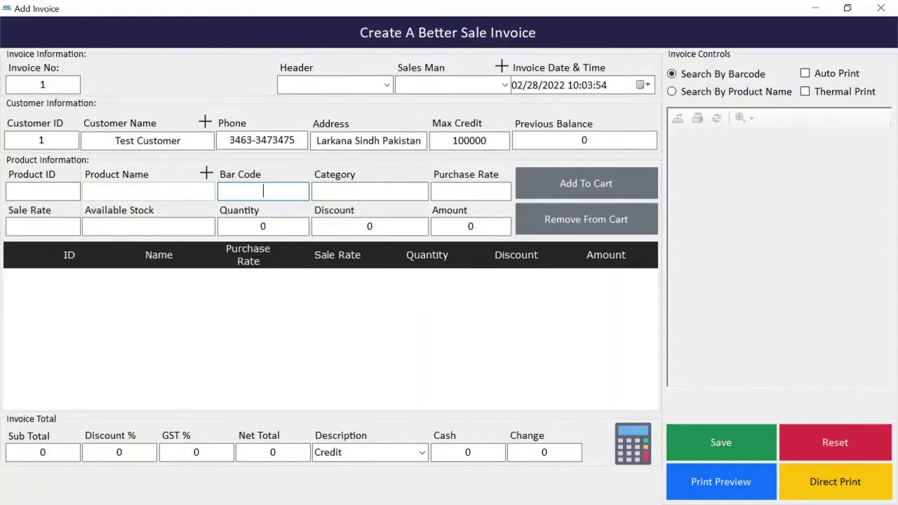
{"action": "left_click", "coordinate": [725, 97]}
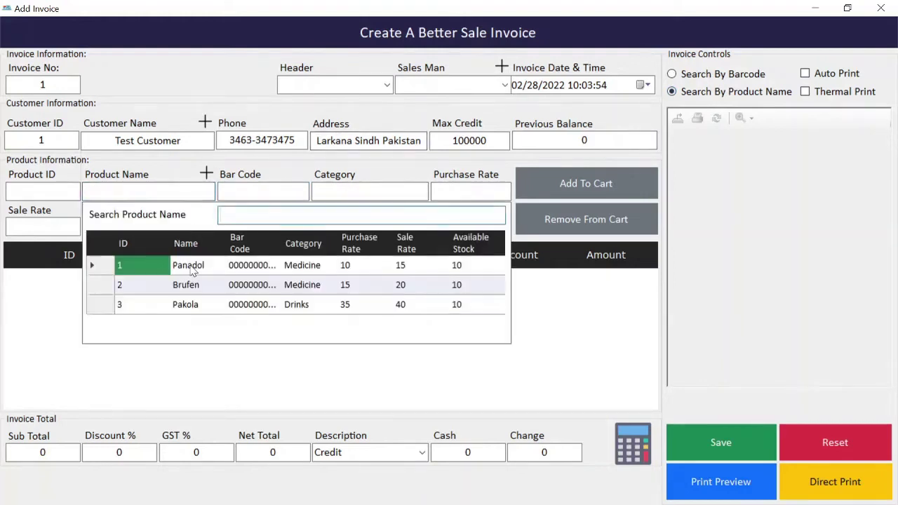
Add Panadol ×2, Brufen ×3 and Pakola ×1 to the invoice cart
{"action": "double_click", "coordinate": [193, 269]}
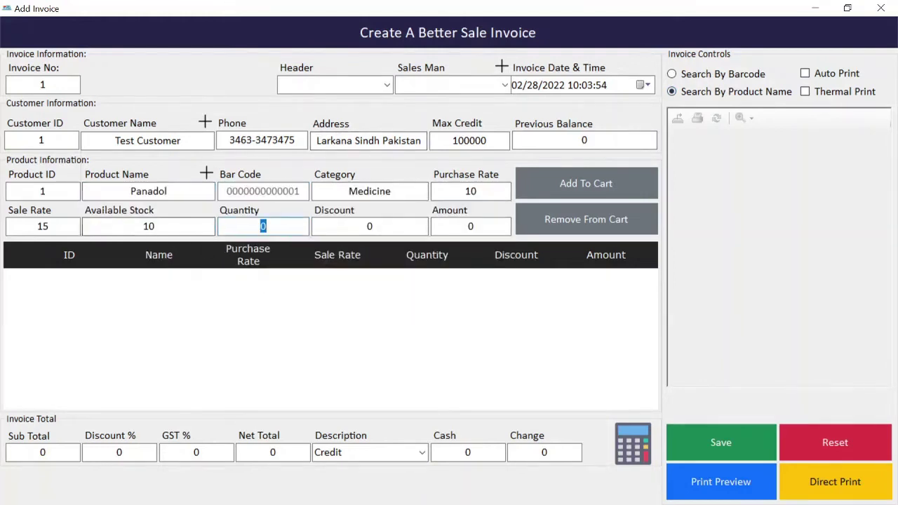
{"action": "type", "text": "2"}
{"action": "key", "text": "Tab"}
{"action": "key", "text": "Tab"}
{"action": "key", "text": "Return"}
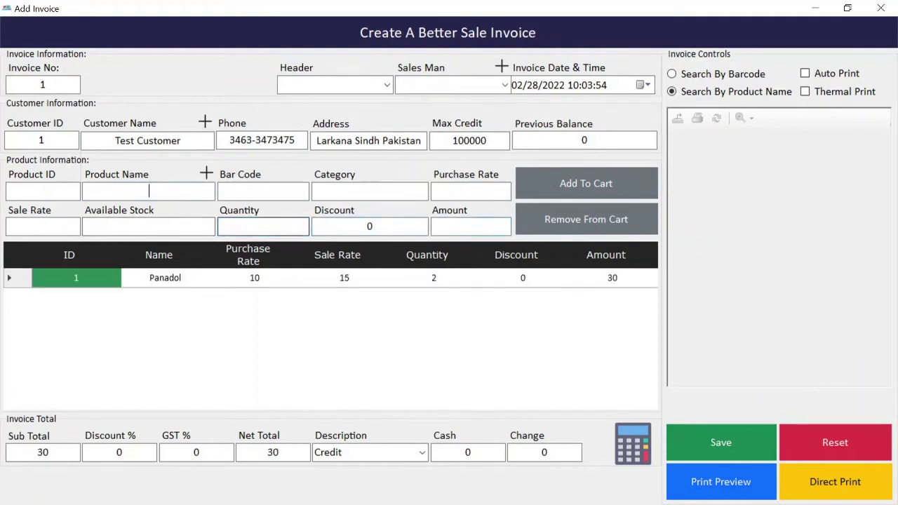
{"action": "key", "text": "Return"}
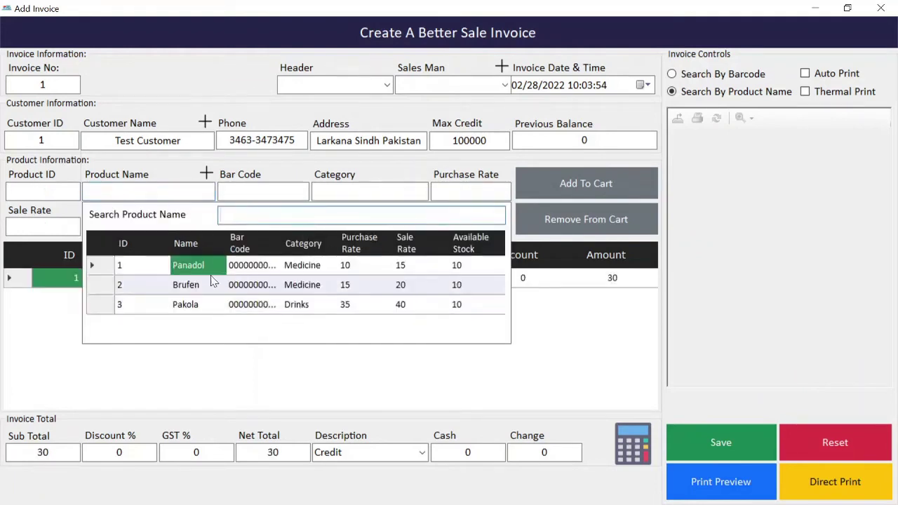
{"action": "double_click", "coordinate": [199, 278]}
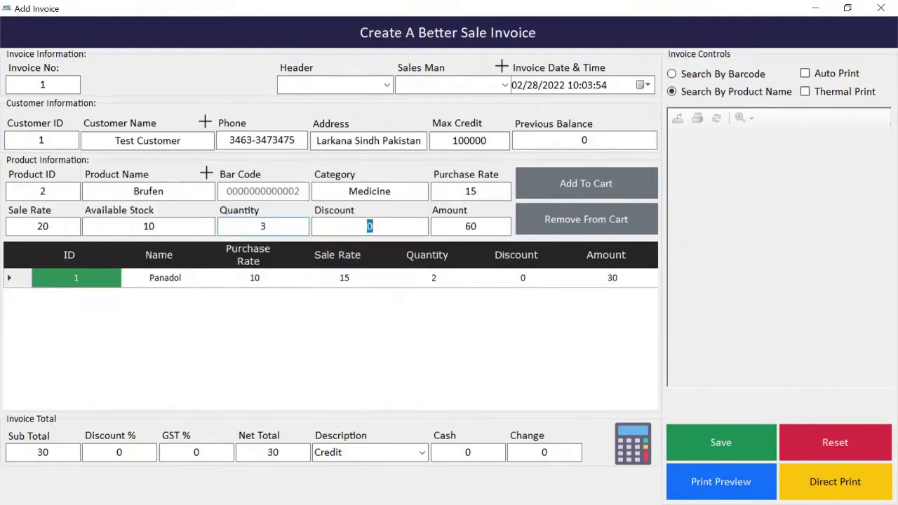
{"action": "key", "text": "Return"}
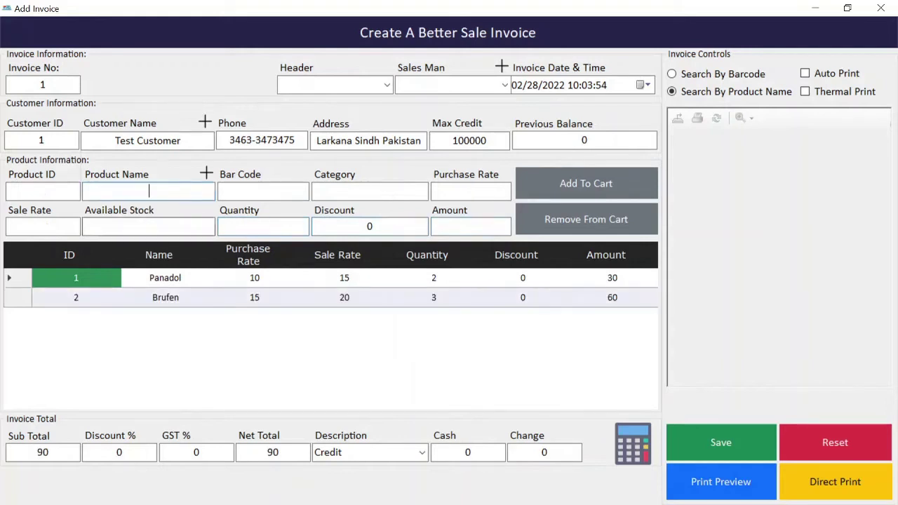
{"action": "key", "text": "Return"}
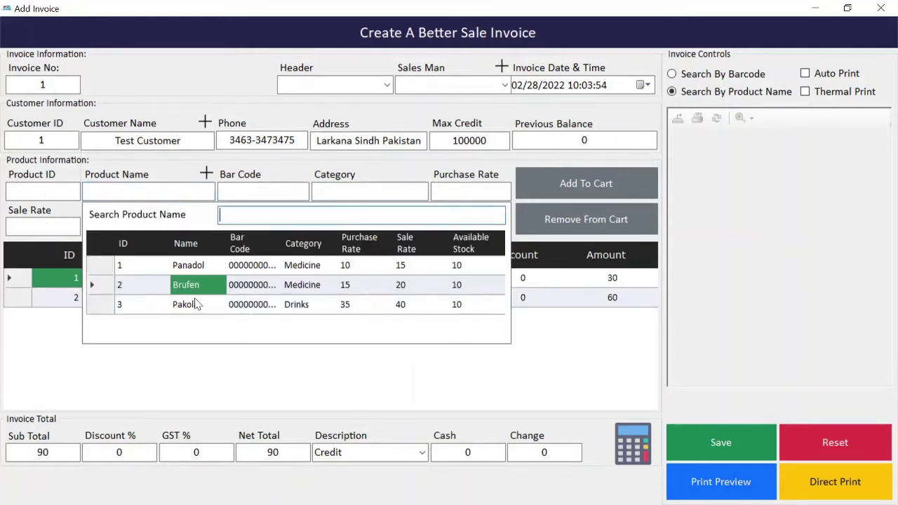
{"action": "double_click", "coordinate": [192, 307]}
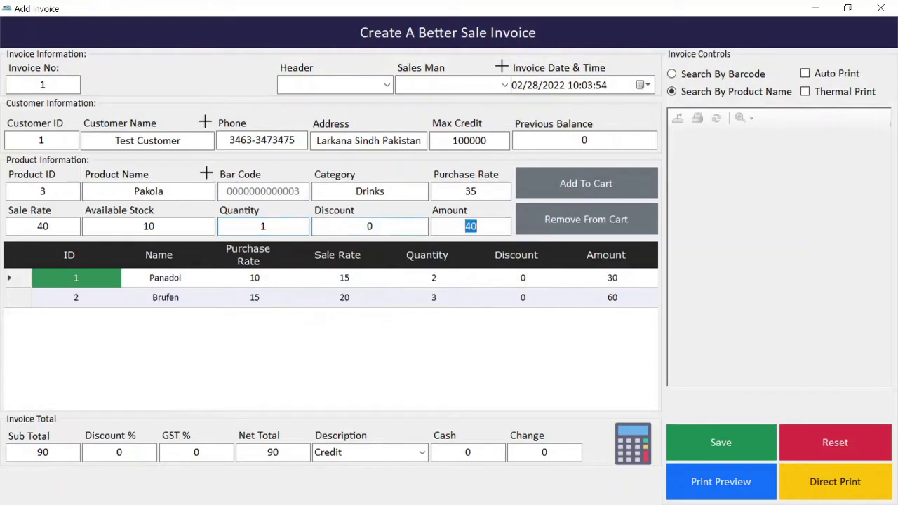
{"action": "key", "text": "Return"}
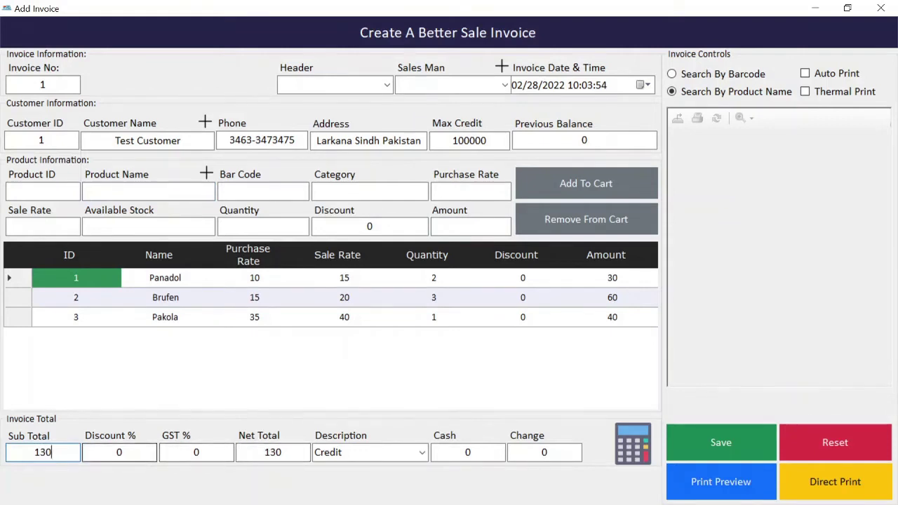
Apply a 10% discount, then check the net total of 117 and the change amount
{"action": "left_click", "coordinate": [120, 452]}
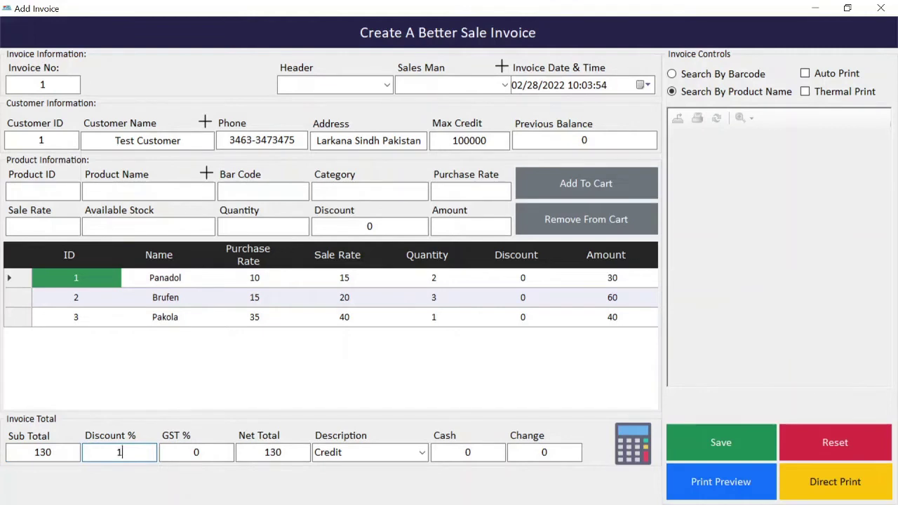
{"action": "type", "text": "10"}
{"action": "key", "text": "Tab"}
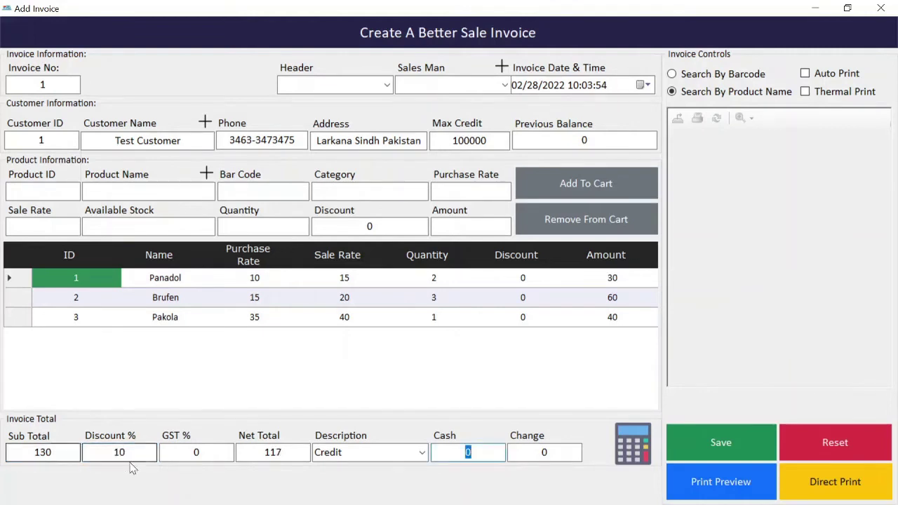
{"action": "left_click", "coordinate": [284, 452]}
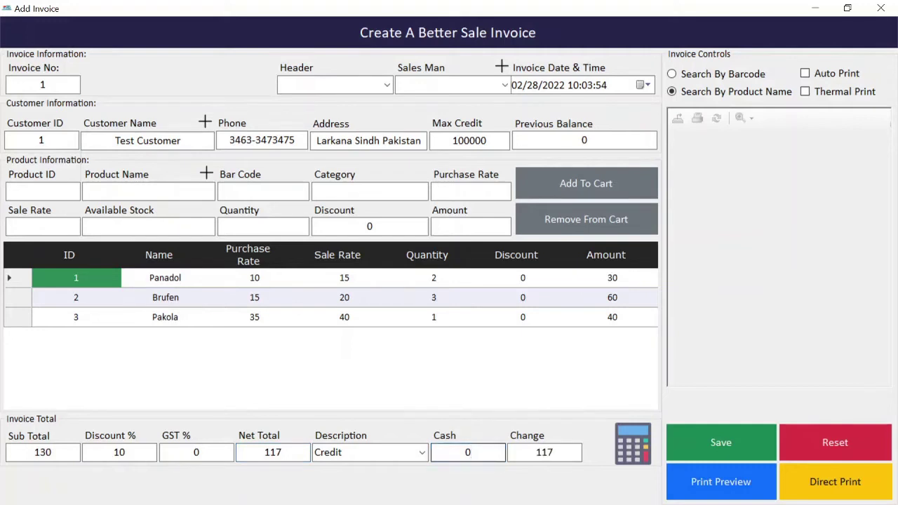
{"action": "left_click", "coordinate": [553, 452]}
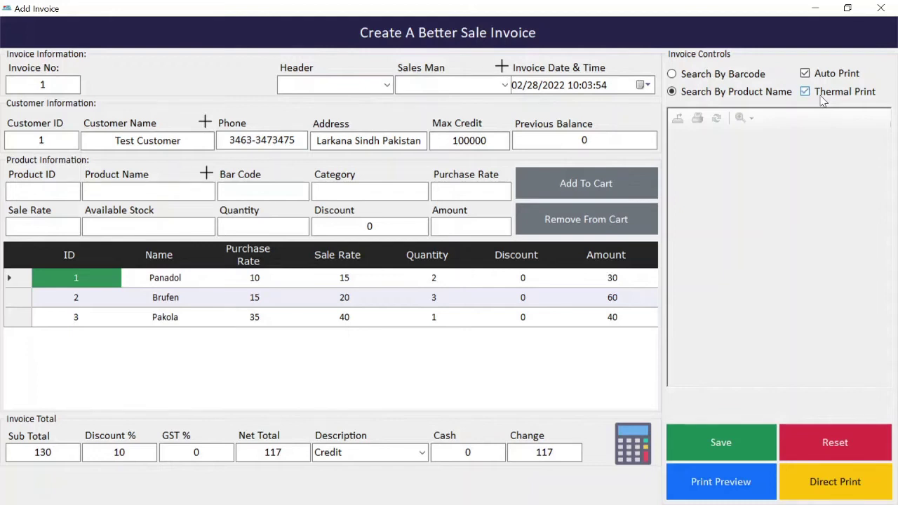
Save the invoice, acknowledge 'Invoice Saved.', and cancel saving the print output to a file
{"action": "left_click", "coordinate": [723, 446]}
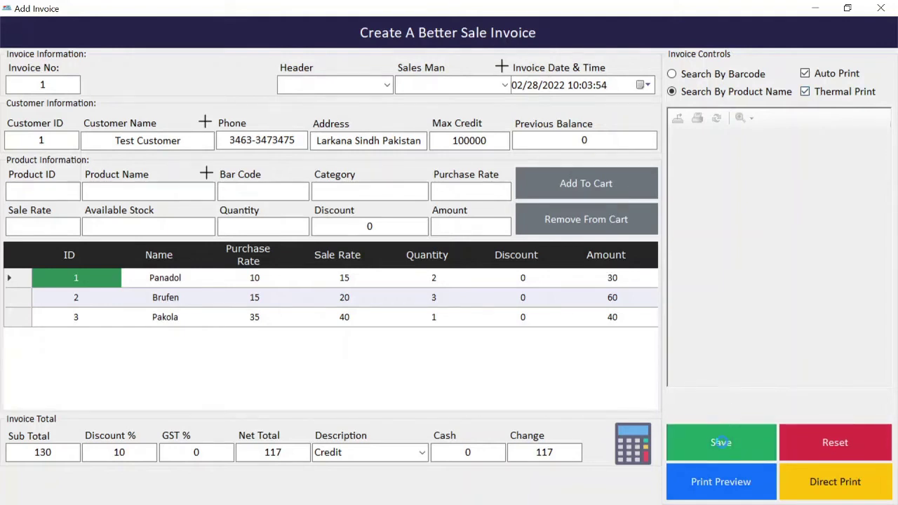
{"action": "left_click", "coordinate": [469, 307]}
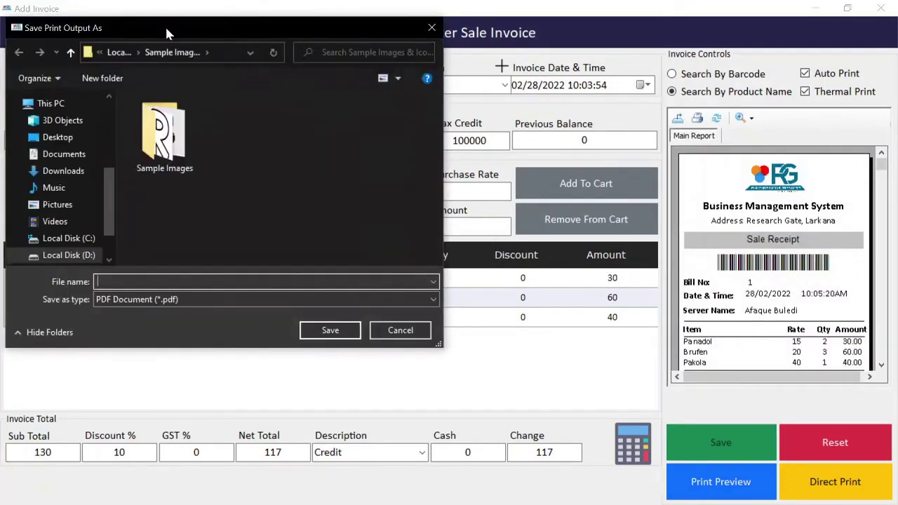
{"action": "left_click_drag", "start_coordinate": [167, 30], "coordinate": [280, 41]}
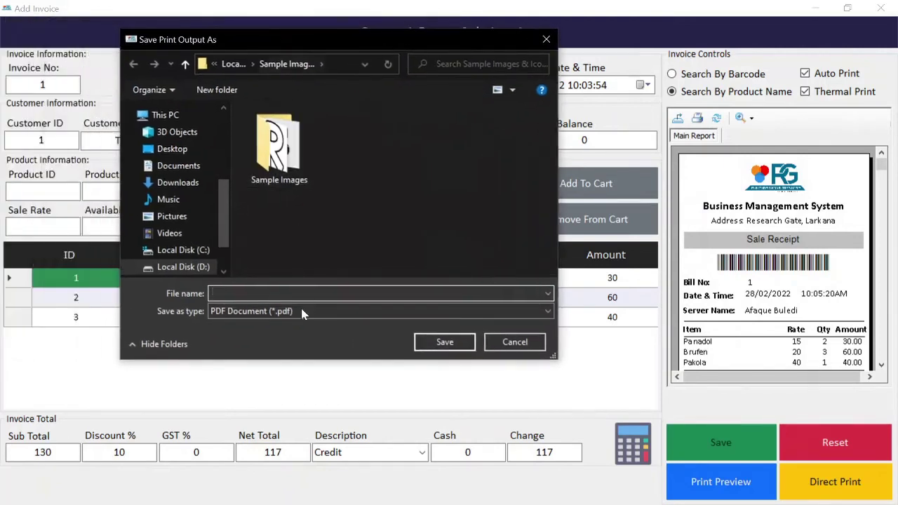
{"action": "left_click", "coordinate": [519, 345]}
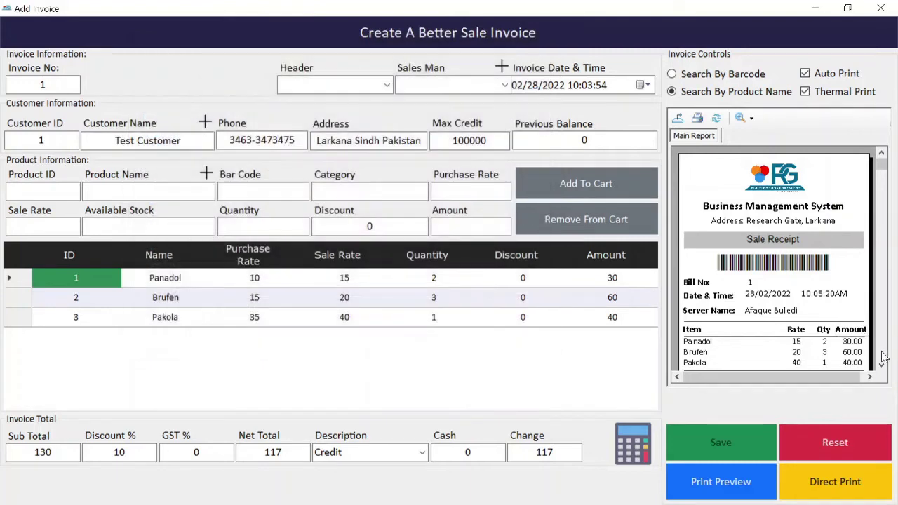
Scroll through the sale receipt down to its discount and net amount, then untick Thermal Print
{"action": "left_click", "coordinate": [881, 367]}
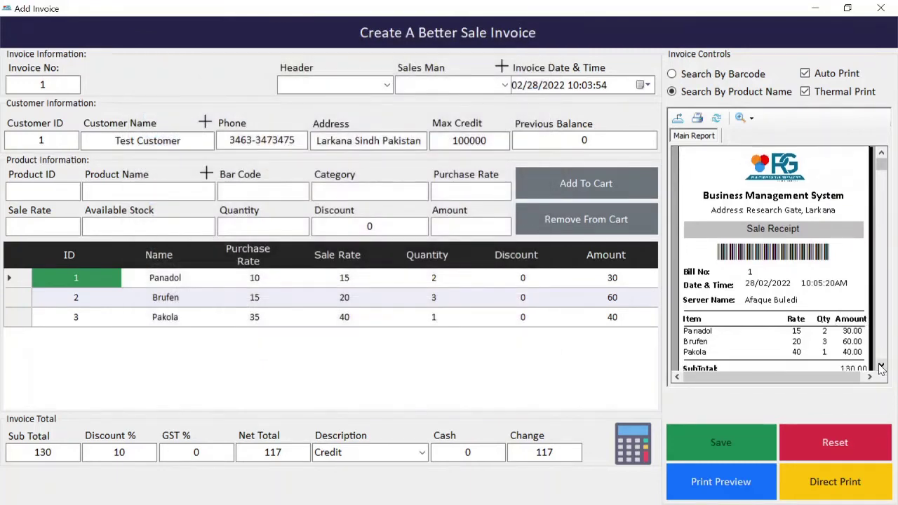
{"action": "left_click", "coordinate": [881, 367]}
{"action": "left_click", "coordinate": [881, 367]}
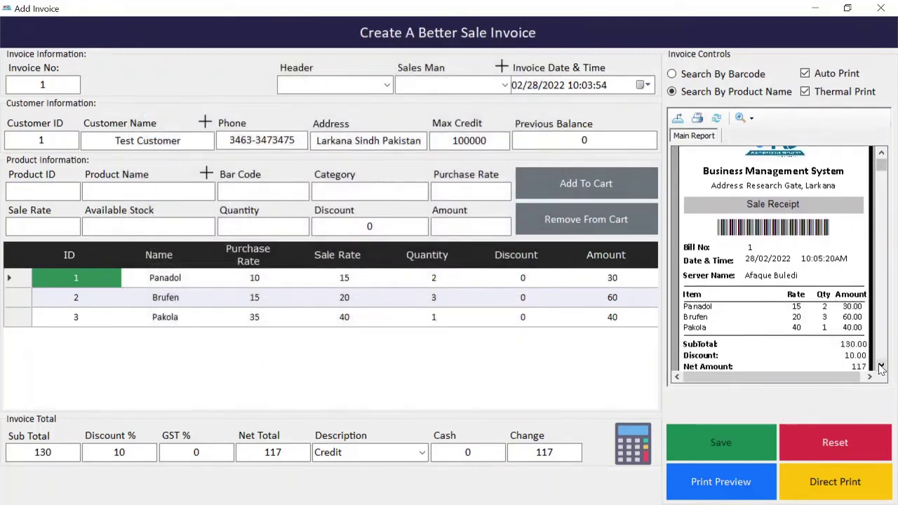
{"action": "left_click", "coordinate": [881, 367]}
{"action": "left_click", "coordinate": [880, 367]}
{"action": "left_click", "coordinate": [880, 367]}
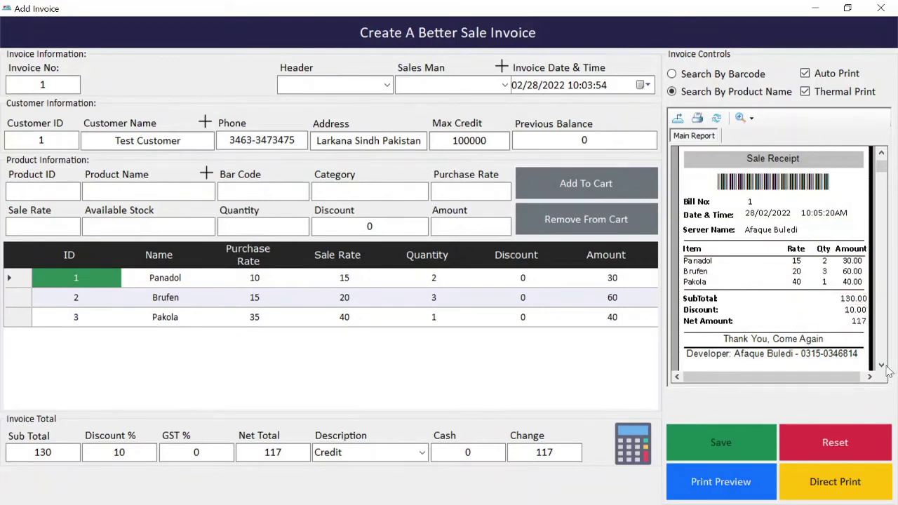
{"action": "left_click_drag", "start_coordinate": [881, 166], "coordinate": [880, 154]}
{"action": "left_click", "coordinate": [853, 97]}
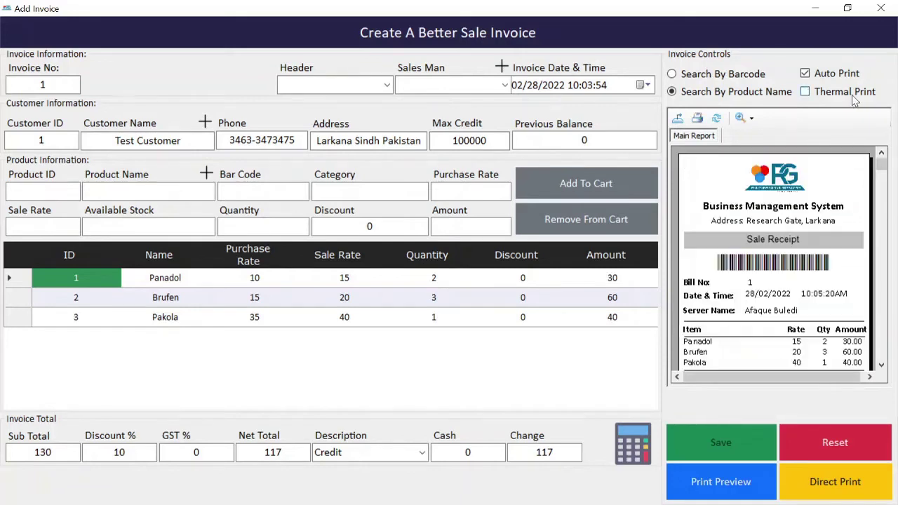
Untick Auto Print, then review the full-page Invoice Report with net amount 117 and close it
{"action": "left_click", "coordinate": [817, 79]}
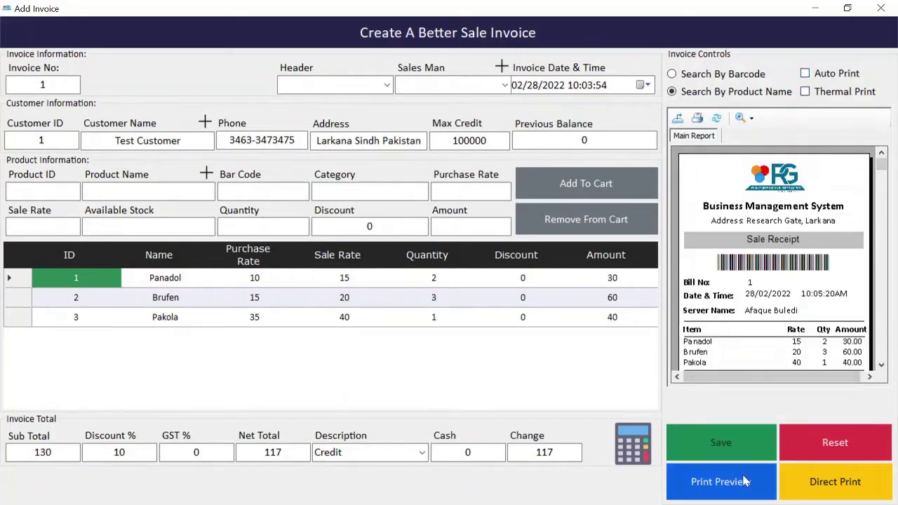
{"action": "left_click", "coordinate": [746, 481]}
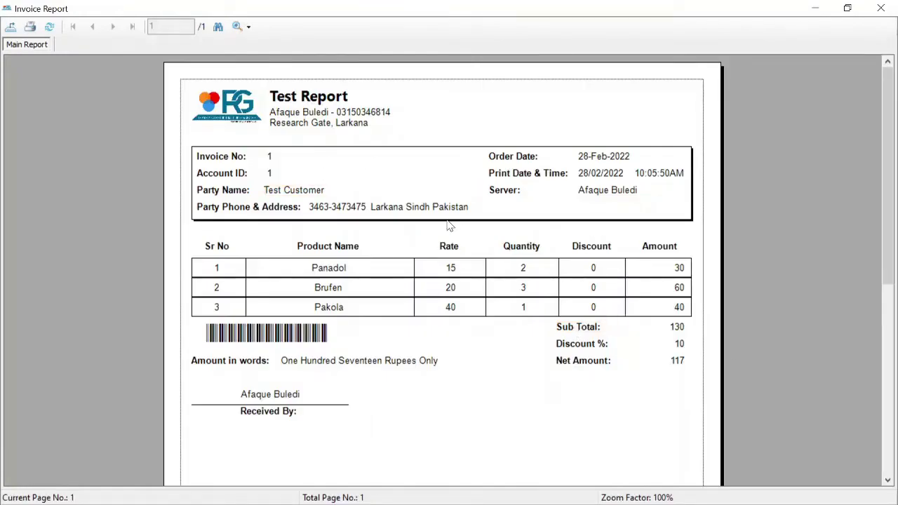
{"action": "left_click", "coordinate": [617, 158]}
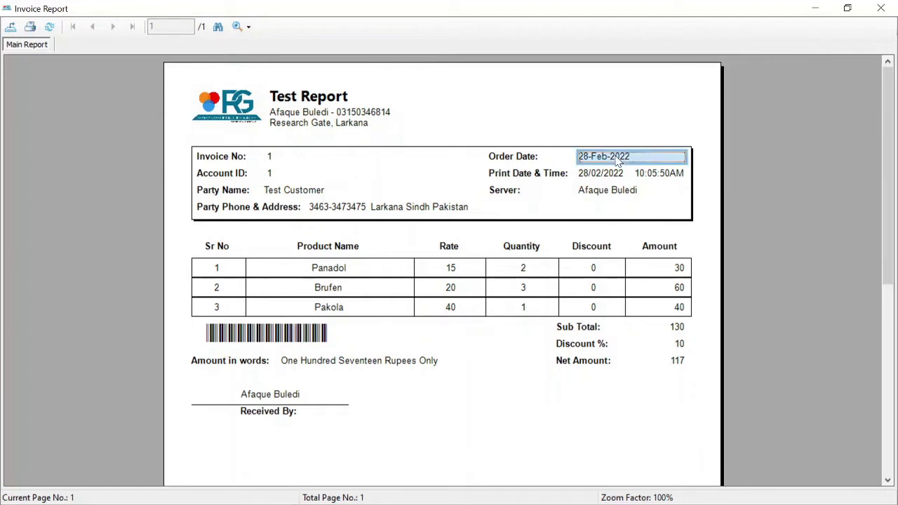
{"action": "left_click", "coordinate": [286, 178]}
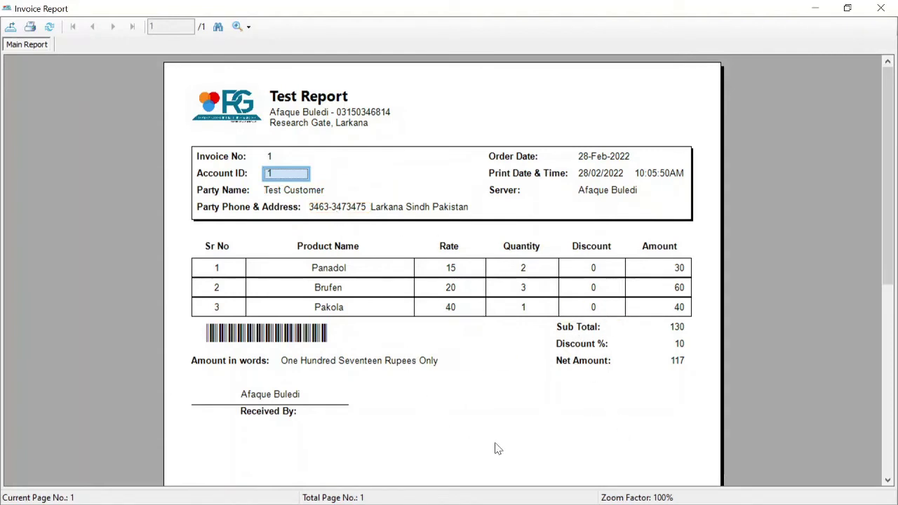
{"action": "mouse_move", "coordinate": [495, 450]}
{"action": "left_mouse_down"}
{"action": "mouse_move", "coordinate": [241, 287]}
{"action": "mouse_move", "coordinate": [204, 319]}
{"action": "mouse_move", "coordinate": [384, 408]}
{"action": "left_mouse_up"}
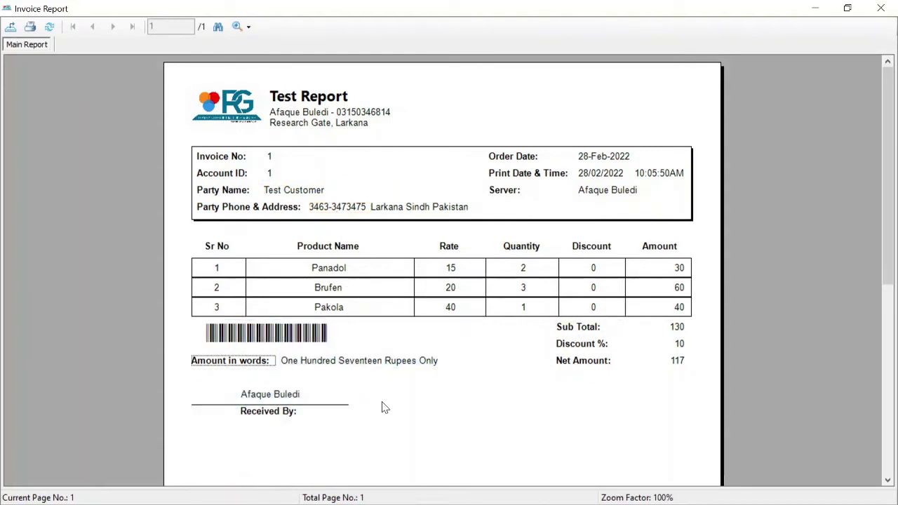
{"action": "left_click", "coordinate": [880, 8]}
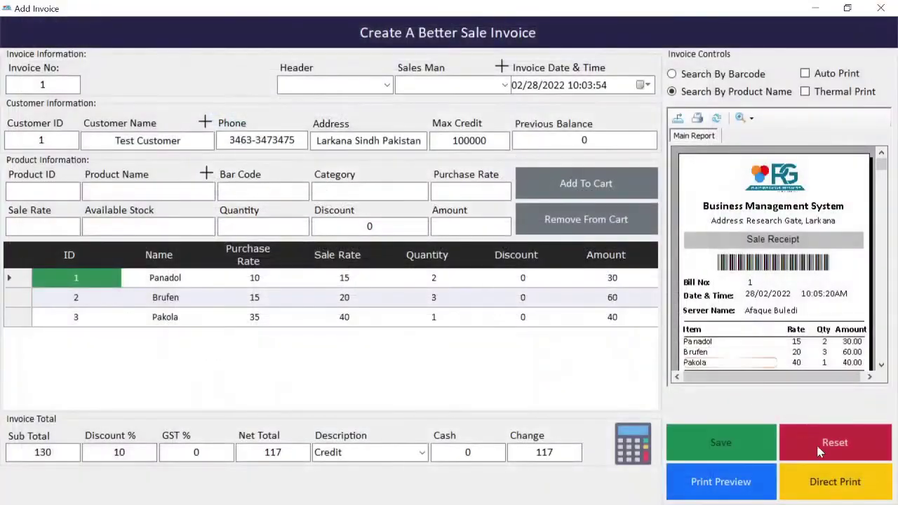
Close the invoice form and list all sale bills, confirming bill 1 with net amount 117
{"action": "left_click", "coordinate": [825, 455]}
{"action": "left_click", "coordinate": [881, 8]}
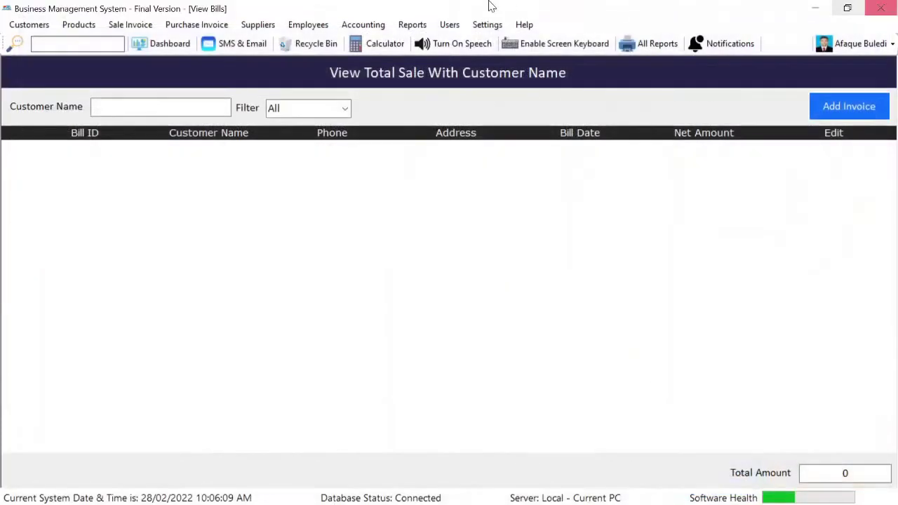
{"action": "left_click", "coordinate": [344, 109]}
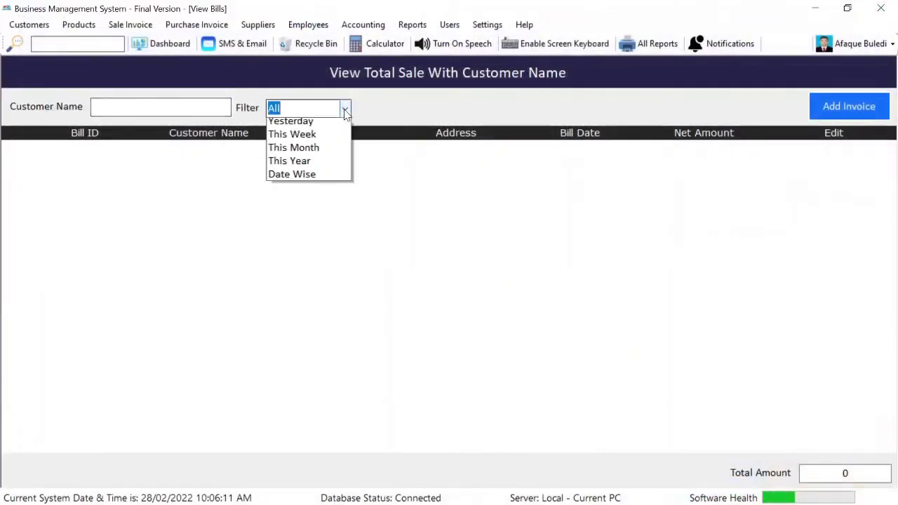
{"action": "left_click", "coordinate": [338, 122]}
{"action": "left_click", "coordinate": [339, 112]}
{"action": "left_click", "coordinate": [338, 123]}
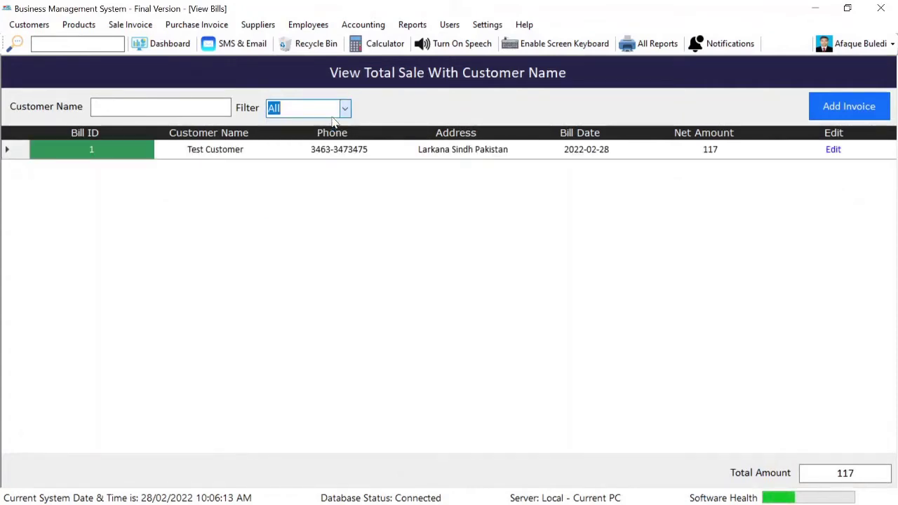
{"action": "left_click", "coordinate": [712, 154]}
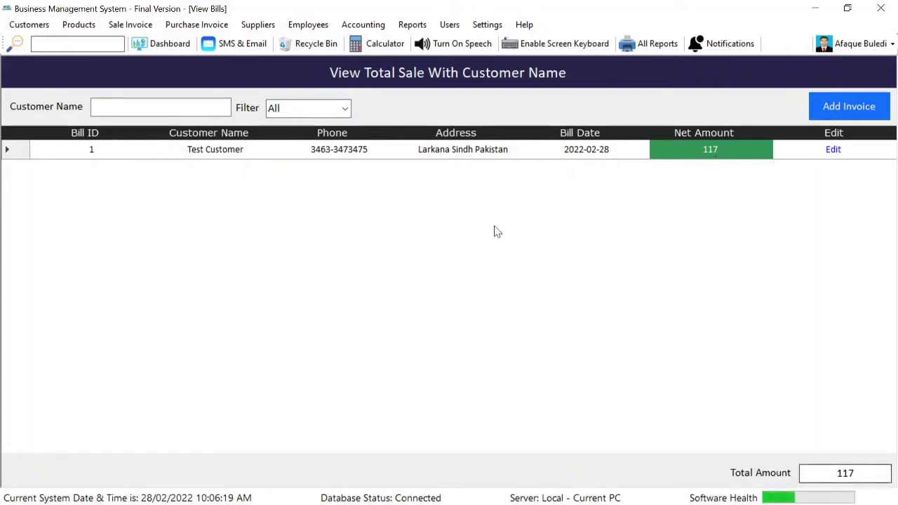
{"action": "left_click", "coordinate": [28, 24]}
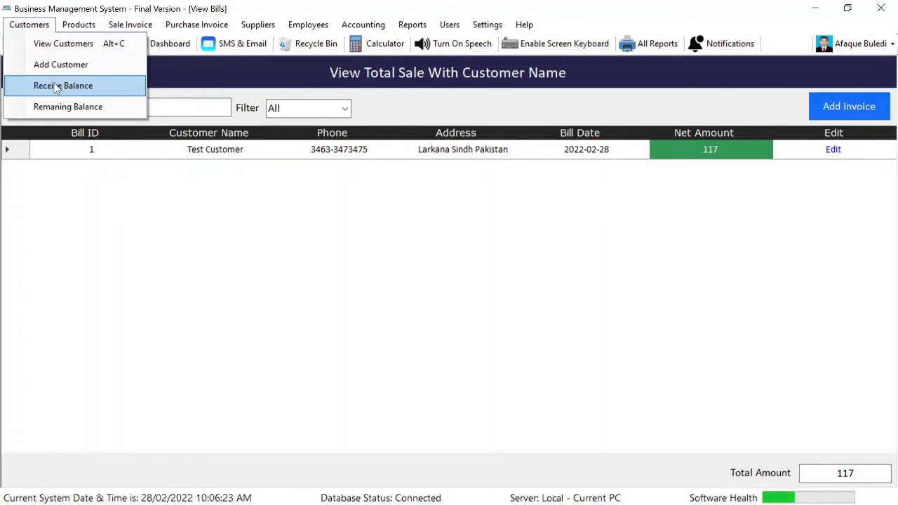
Check Test Customer's 117 balance, receive a 110 payment, and open its printable receipt
{"action": "left_click", "coordinate": [61, 107]}
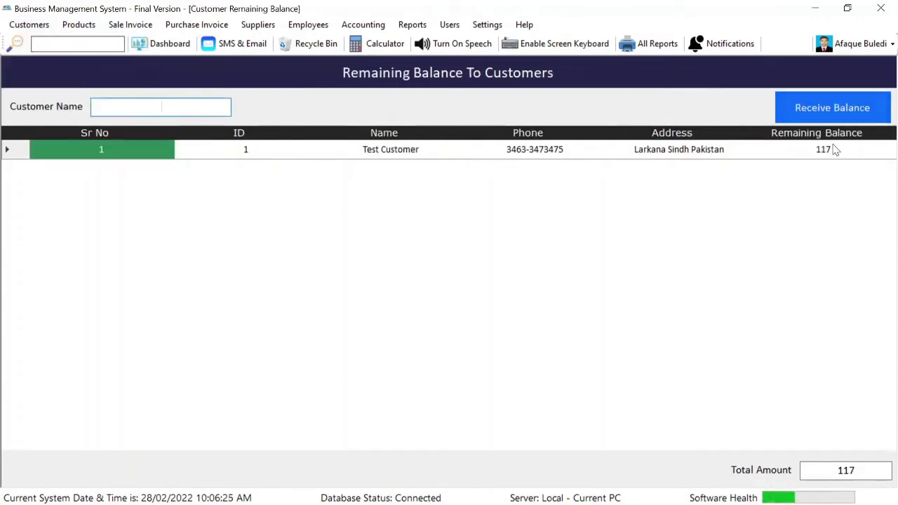
{"action": "left_click", "coordinate": [831, 152]}
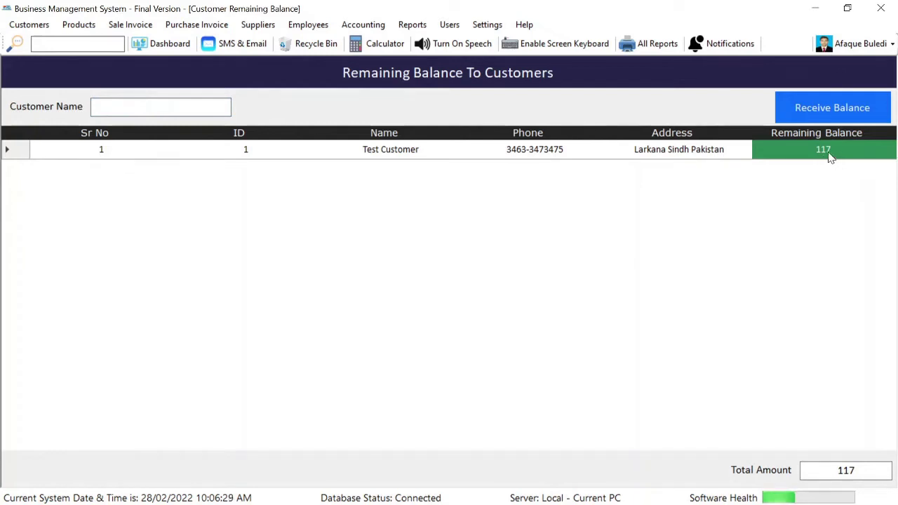
{"action": "left_click", "coordinate": [28, 27]}
{"action": "left_click", "coordinate": [67, 86]}
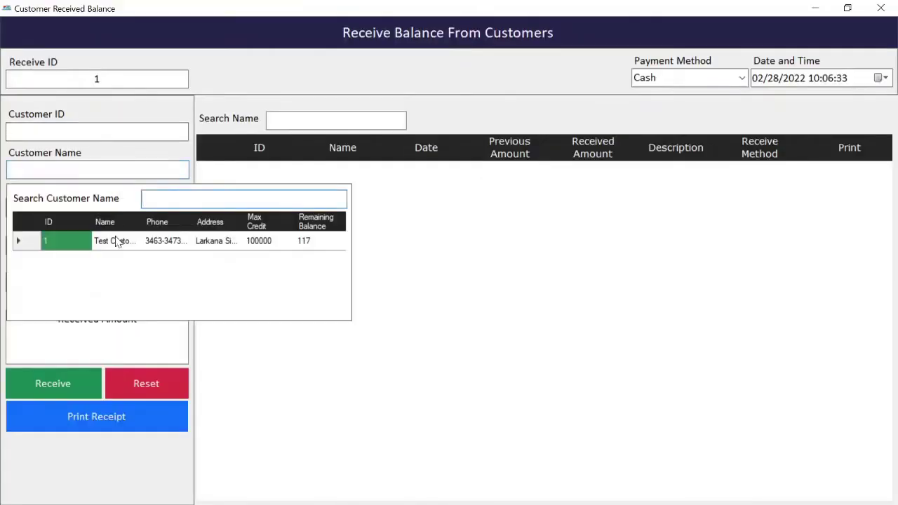
{"action": "double_click", "coordinate": [116, 240]}
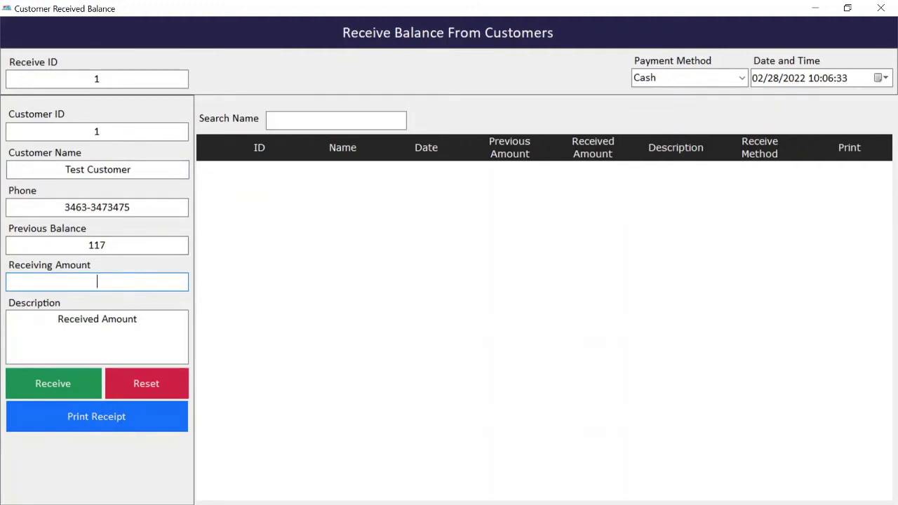
{"action": "left_click", "coordinate": [79, 392]}
{"action": "key", "text": "Return"}
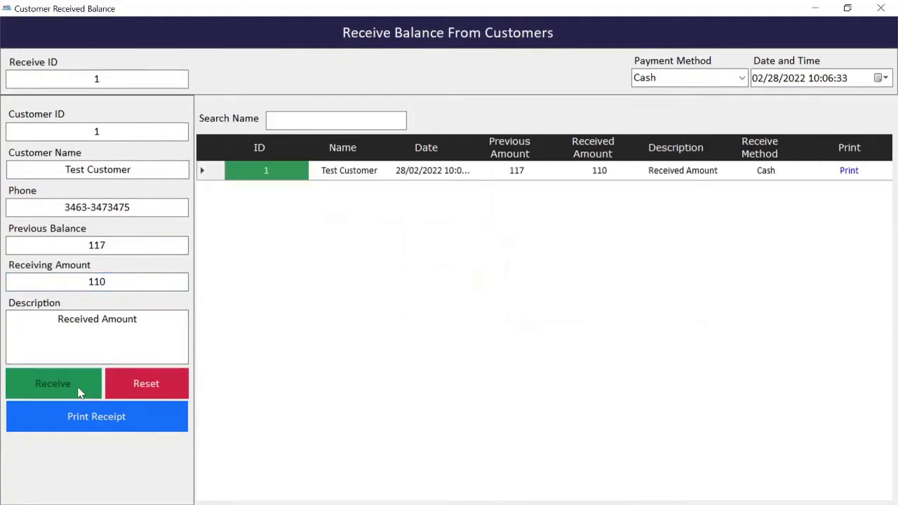
{"action": "left_click", "coordinate": [116, 411]}
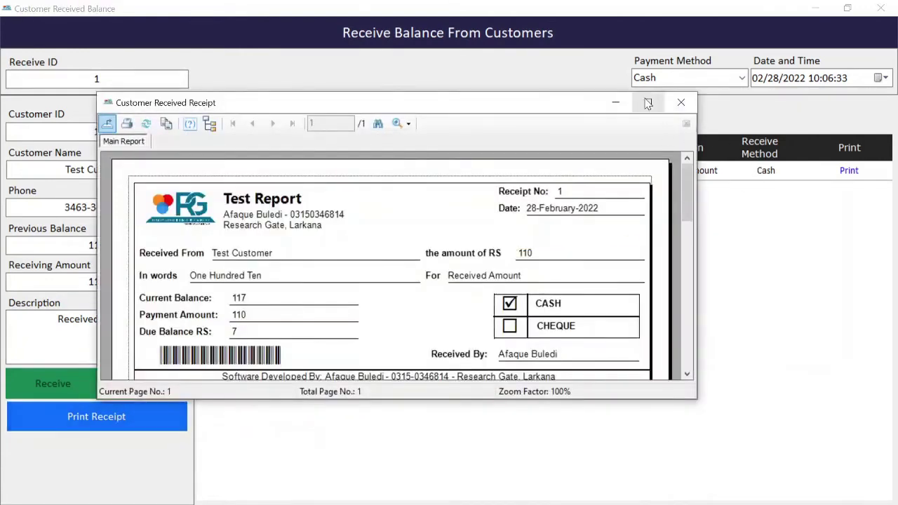
Maximize Customer Received Receipt 1, review the 110 payment leaving 7 due, then close it
{"action": "left_click", "coordinate": [647, 102]}
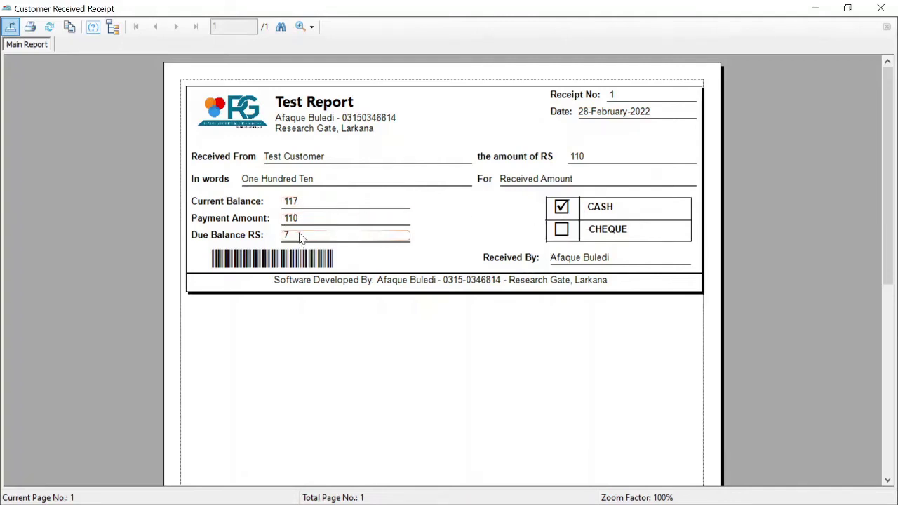
{"action": "left_click_drag", "start_coordinate": [627, 365], "coordinate": [533, 310]}
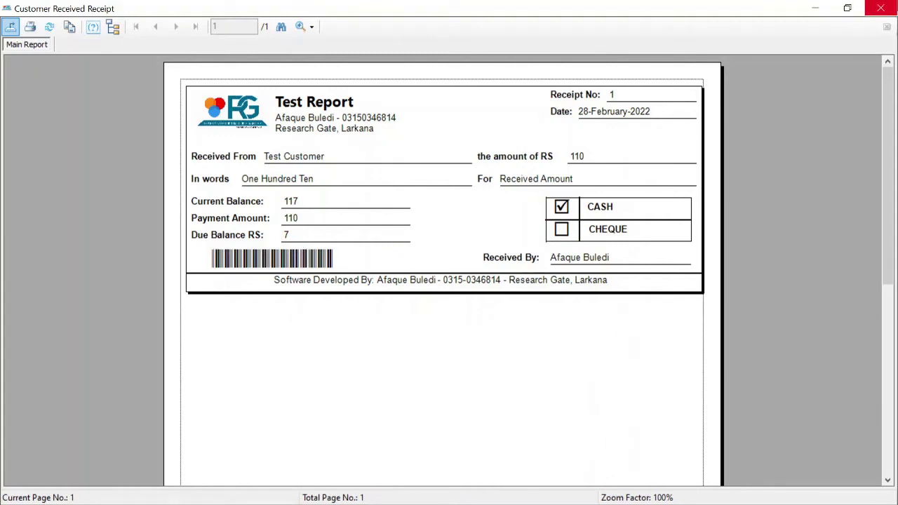
{"action": "left_click", "coordinate": [893, 9]}
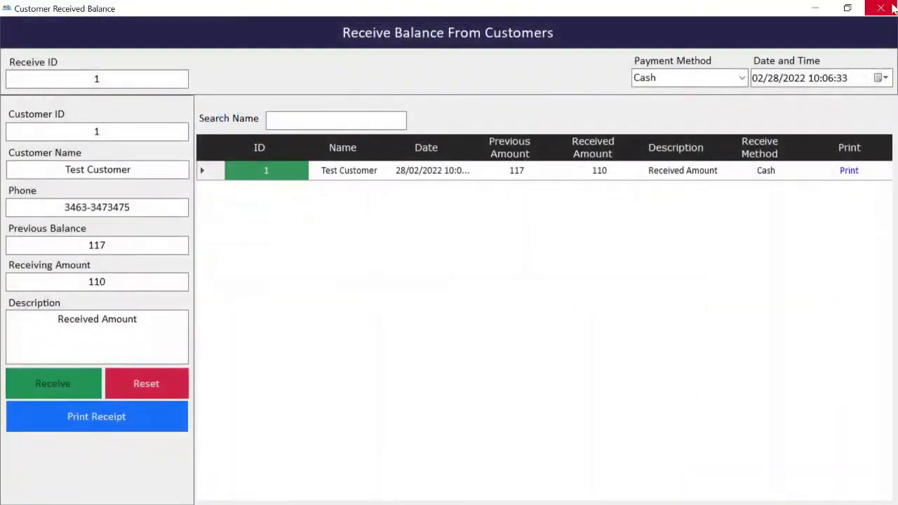
Reset the Receive Balance form, reload Test Customer to see the previous balance of 7, and close it
{"action": "left_click", "coordinate": [154, 390]}
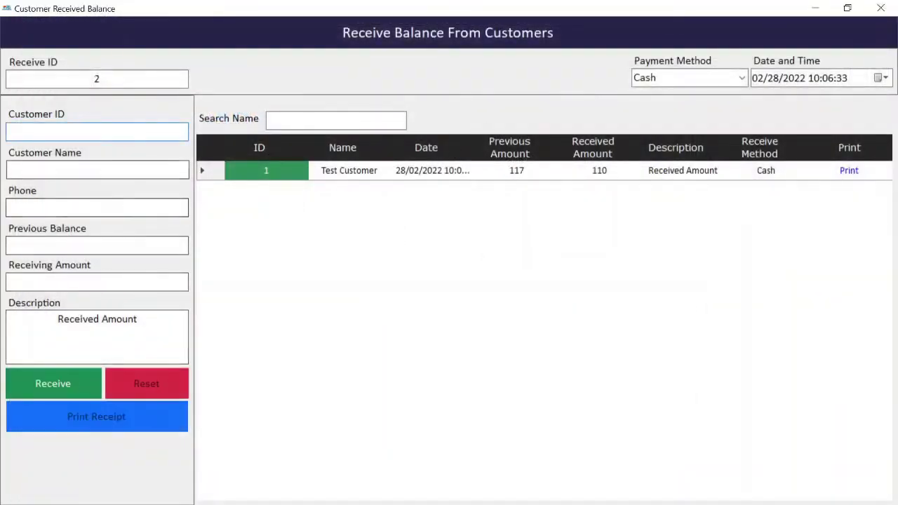
{"action": "left_click", "coordinate": [99, 170]}
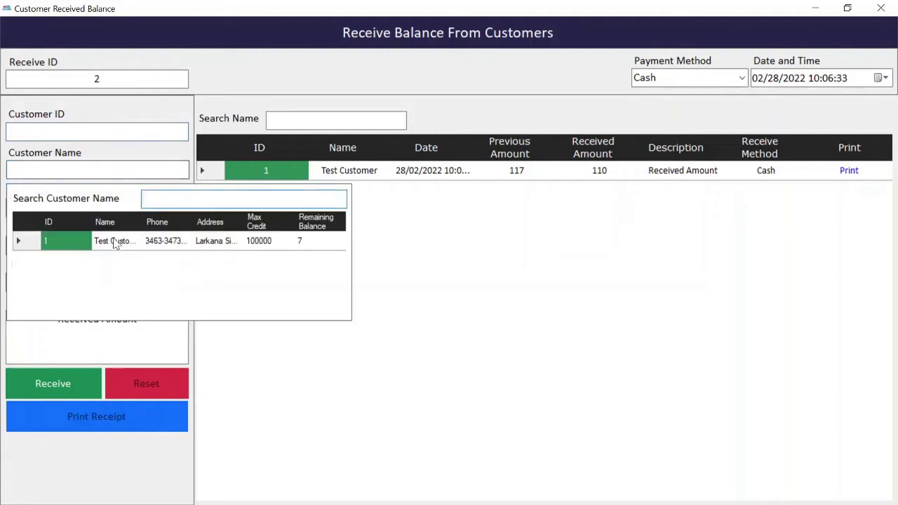
{"action": "double_click", "coordinate": [116, 241]}
{"action": "double_click", "coordinate": [100, 245]}
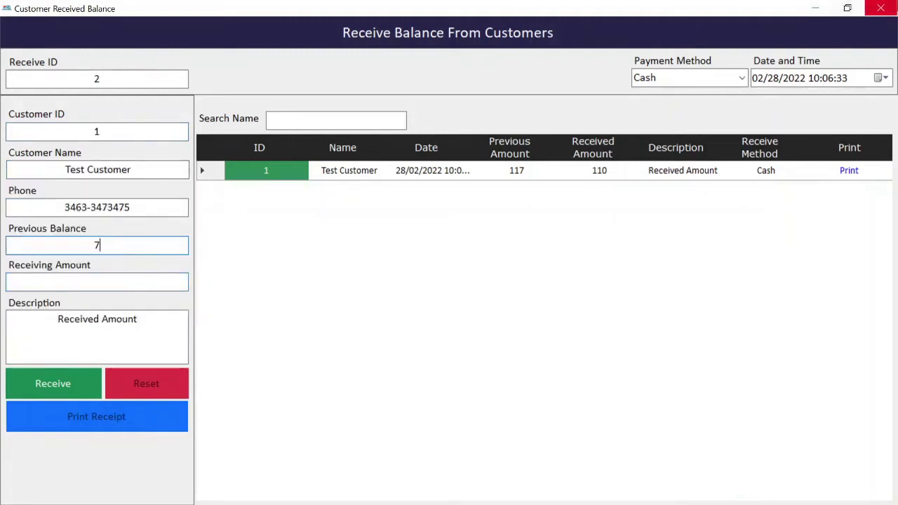
{"action": "left_click", "coordinate": [881, 7]}
Reopen the customers' remaining balances to confirm 7 outstanding, then close all forms
{"action": "left_click", "coordinate": [28, 30]}
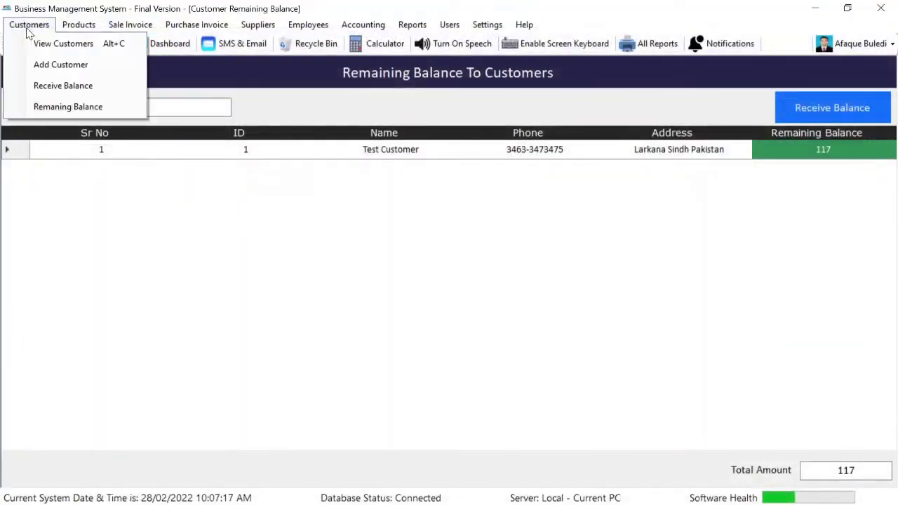
{"action": "left_click", "coordinate": [579, 109]}
{"action": "key", "text": "alt+s"}
{"action": "left_click", "coordinate": [29, 25]}
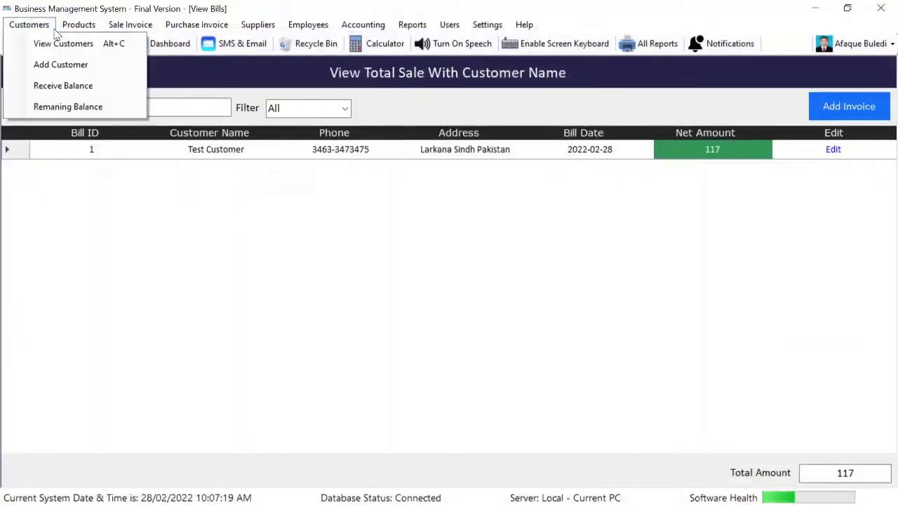
{"action": "left_click", "coordinate": [66, 105]}
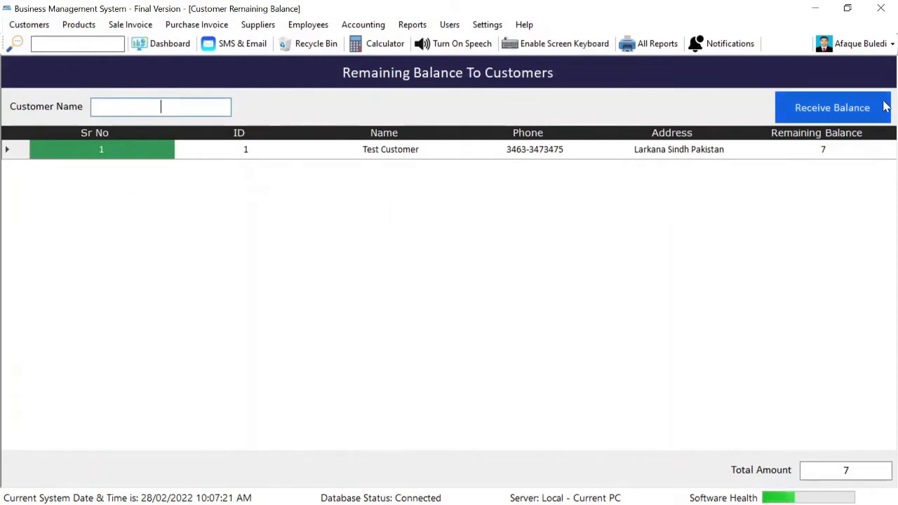
{"action": "left_click", "coordinate": [860, 147]}
{"action": "key", "text": "Escape"}
{"action": "key", "text": "Escape"}
{"action": "key", "text": "Escape"}
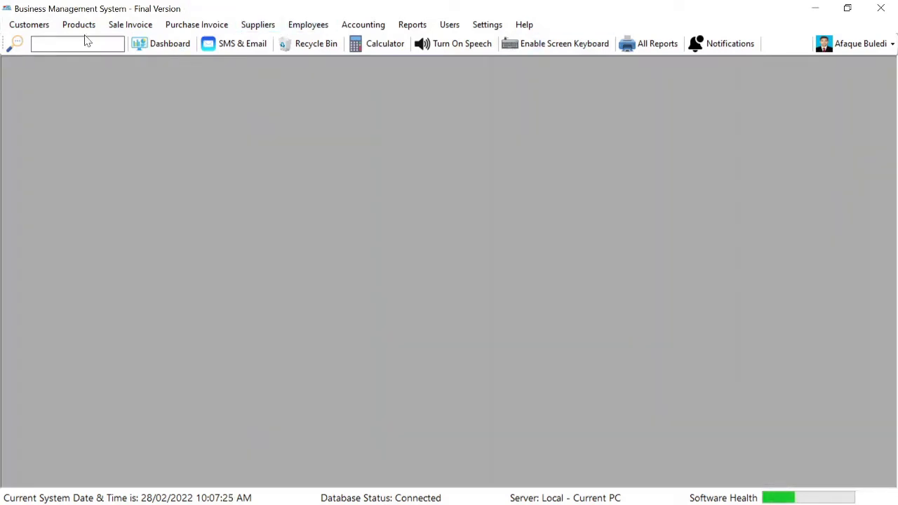
Check available stock of Panadol (8), Brufen (7) and Pakola (9), then open the product profit and loss report
{"action": "left_click", "coordinate": [79, 25]}
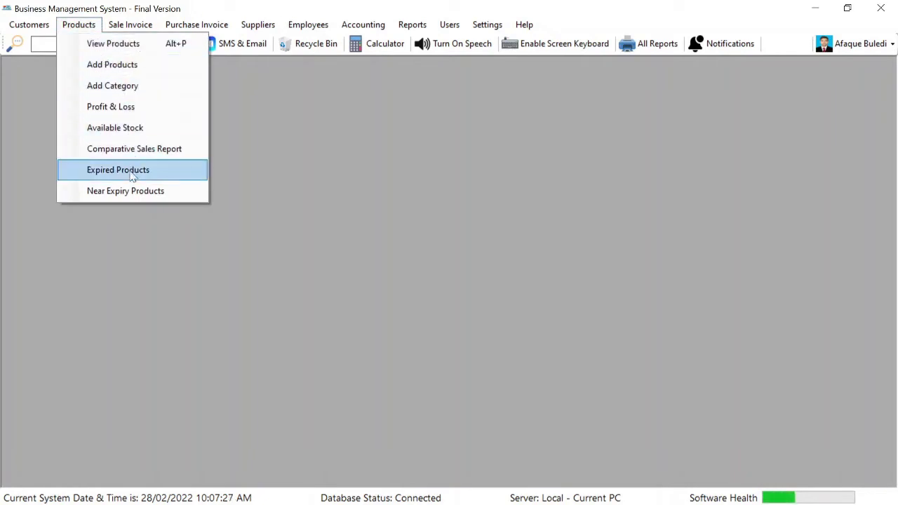
{"action": "left_click", "coordinate": [116, 127]}
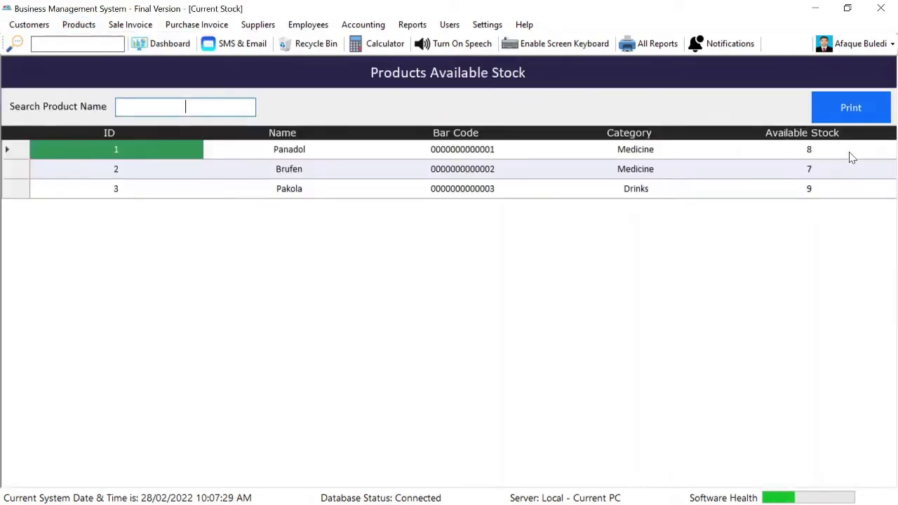
{"action": "left_click", "coordinate": [829, 147]}
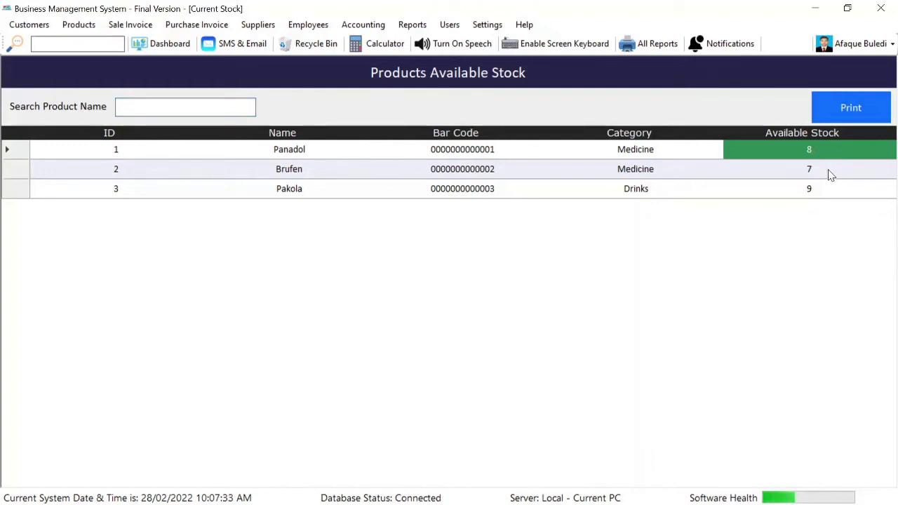
{"action": "left_click", "coordinate": [829, 173]}
{"action": "left_click", "coordinate": [812, 191]}
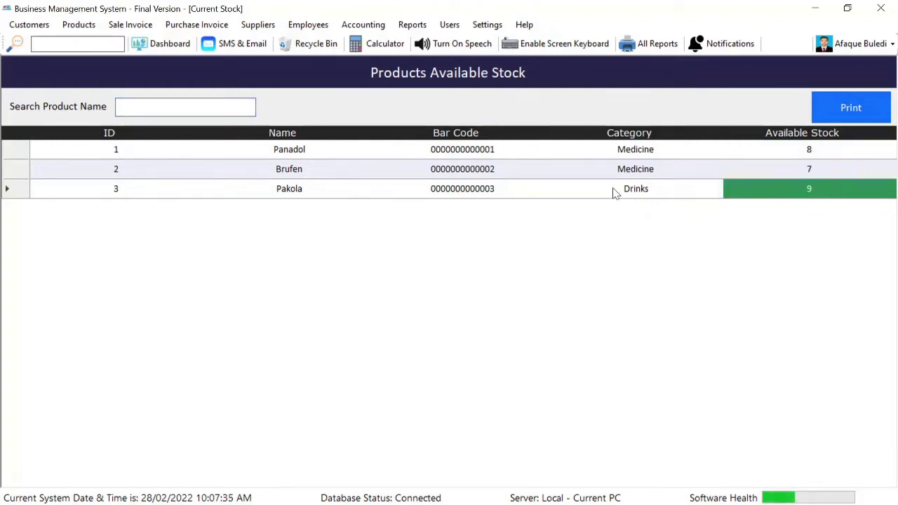
{"action": "left_click", "coordinate": [79, 24]}
{"action": "left_click", "coordinate": [113, 107]}
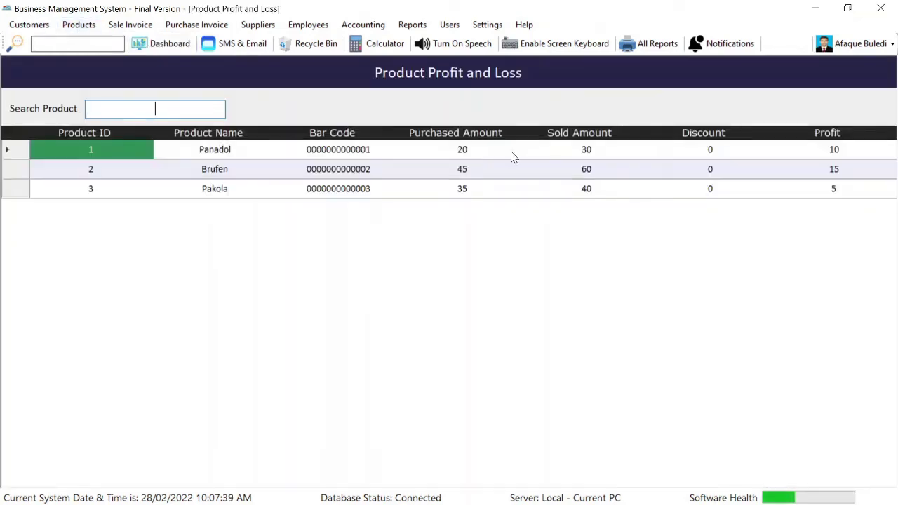
Review Panadol's 20/30/10 and Brufen's 45/60/15 purchased/sold/profit figures, then close the report
{"action": "left_click", "coordinate": [509, 156]}
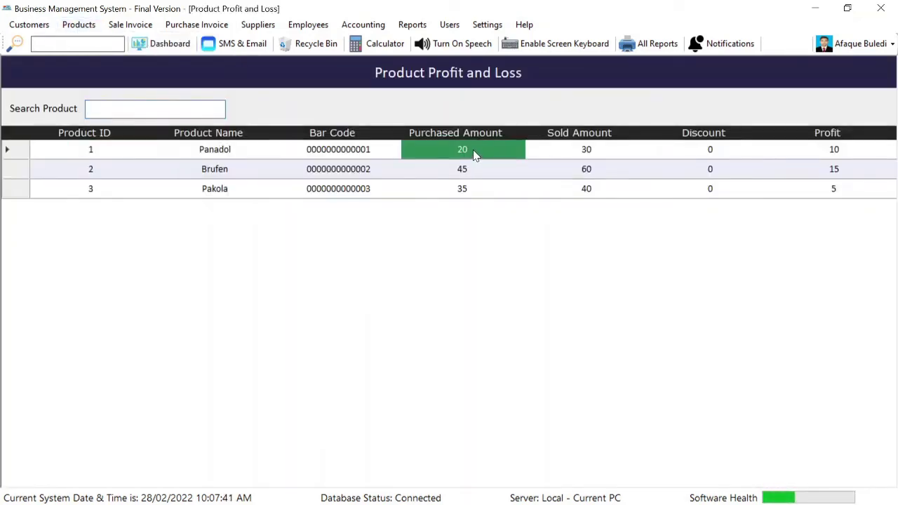
{"action": "left_click", "coordinate": [595, 153]}
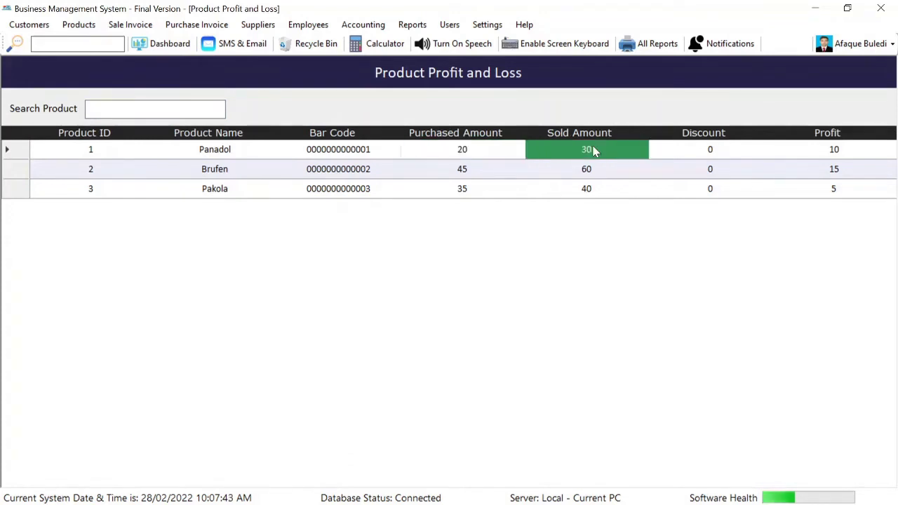
{"action": "left_click", "coordinate": [847, 152]}
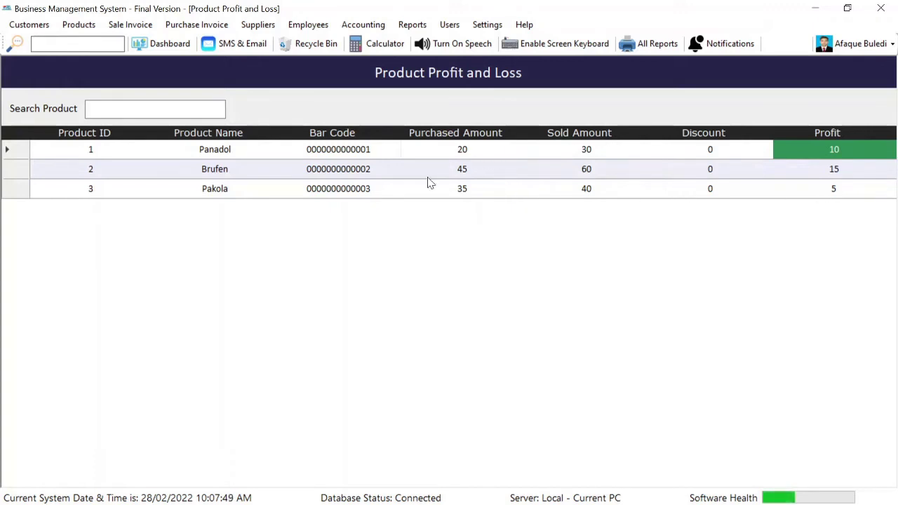
{"action": "left_click", "coordinate": [478, 174]}
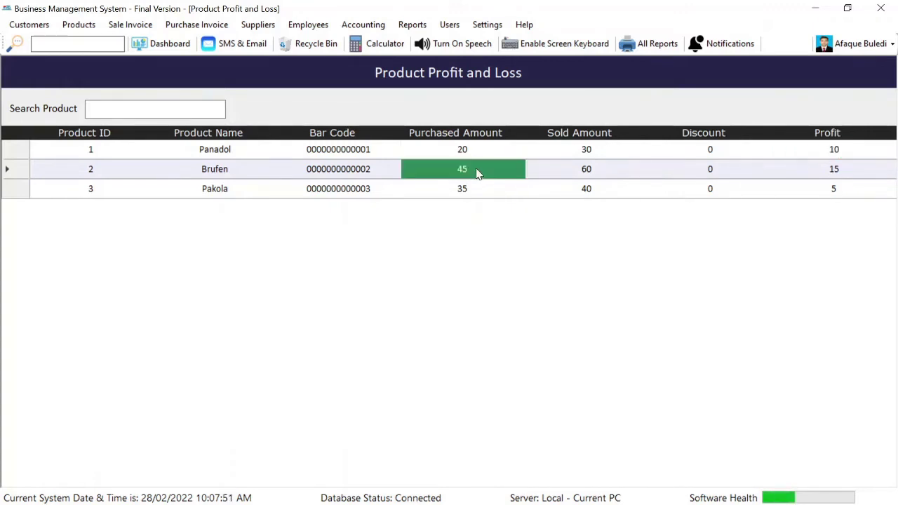
{"action": "left_click", "coordinate": [587, 174]}
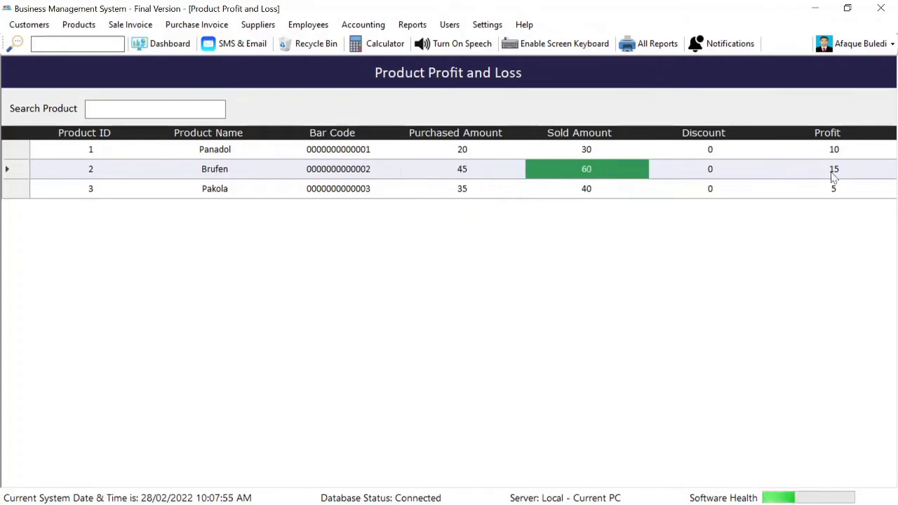
{"action": "left_click", "coordinate": [856, 172]}
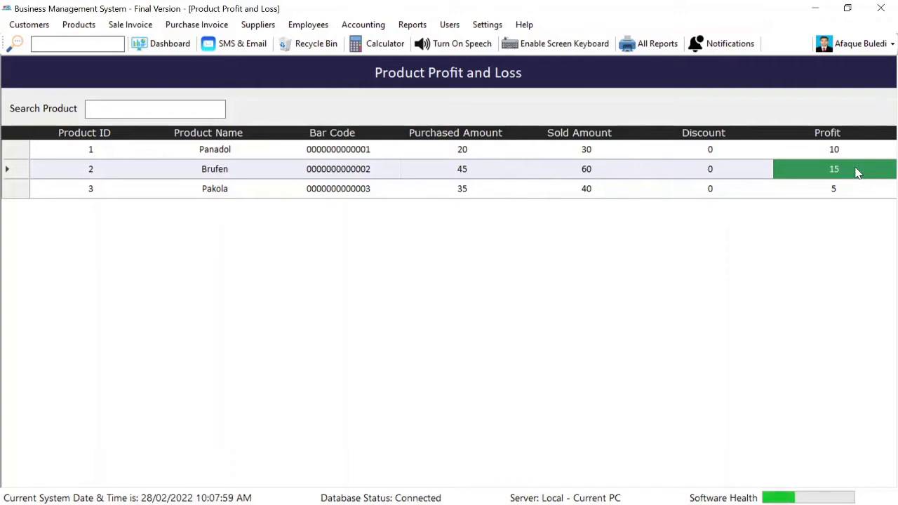
{"action": "key", "text": "Escape"}
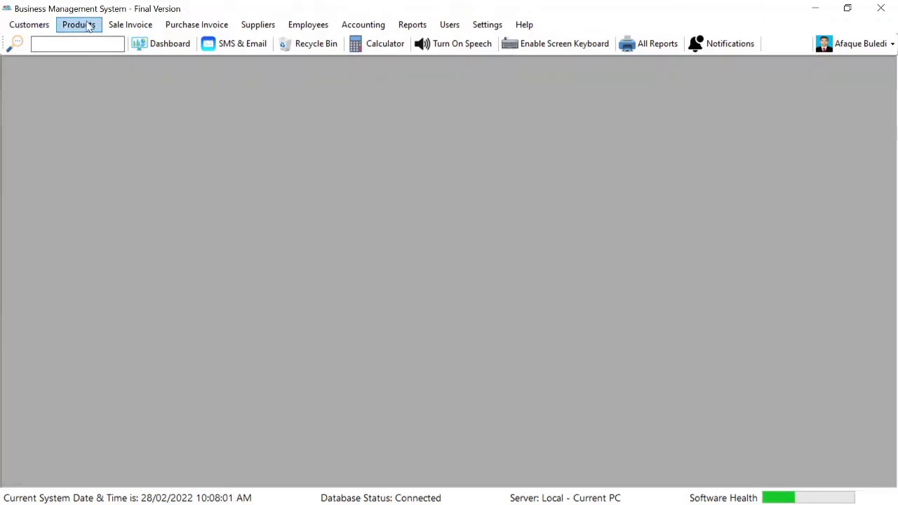
From the suppliers list, start a new supplier named Test Supplier and enter its phone number
{"action": "left_click", "coordinate": [88, 26]}
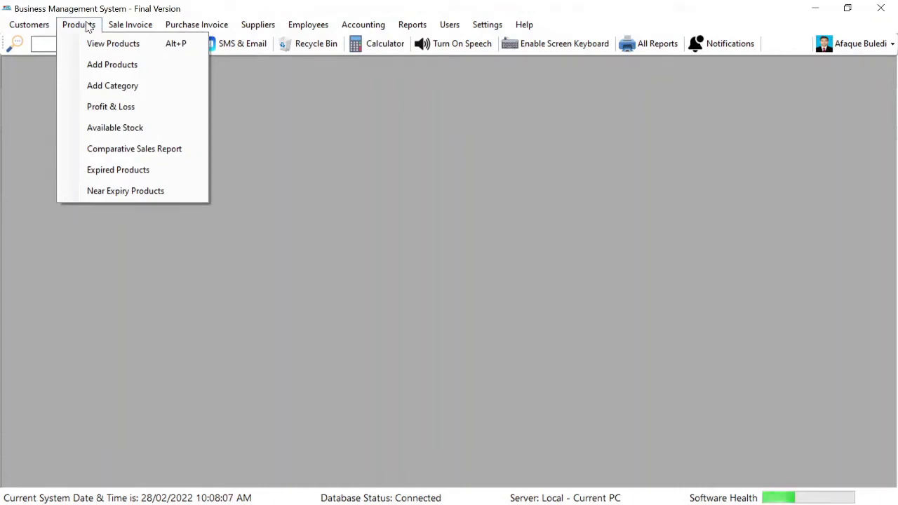
{"action": "mouse_move", "coordinate": [181, 32]}
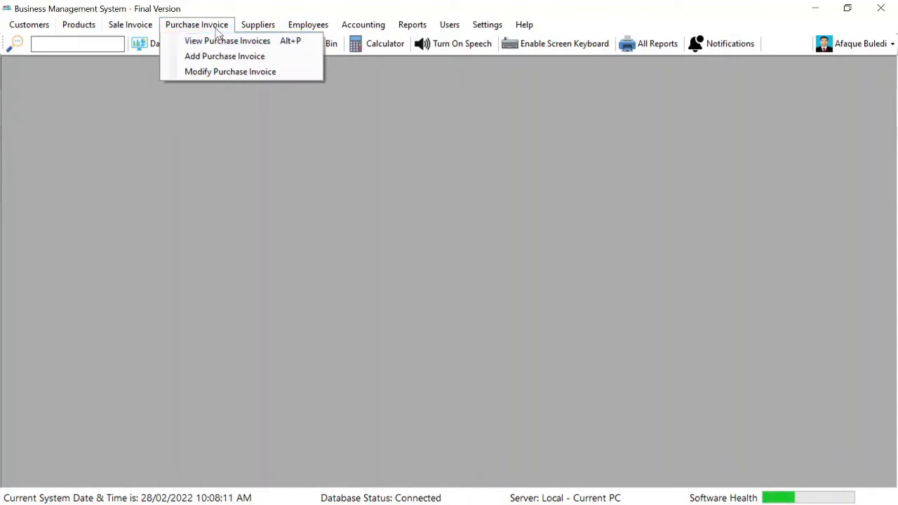
{"action": "mouse_move", "coordinate": [260, 31]}
{"action": "left_click", "coordinate": [285, 45]}
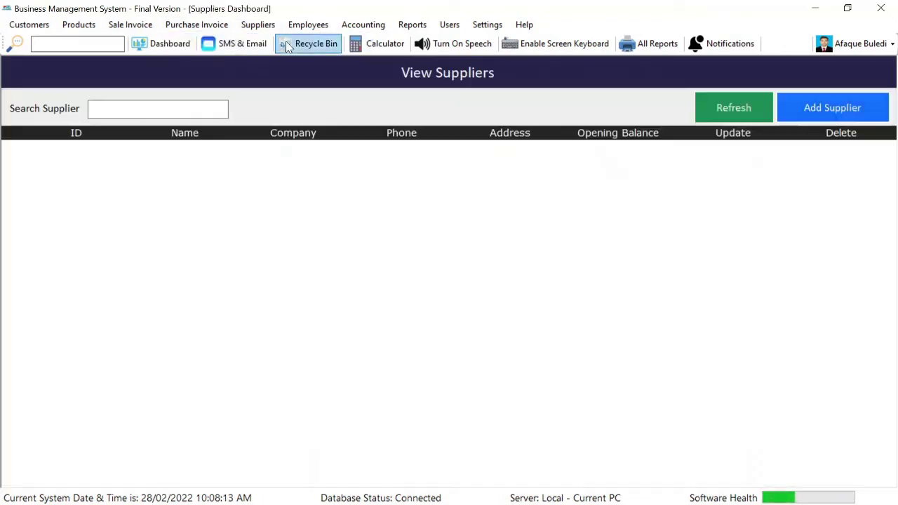
{"action": "left_click", "coordinate": [798, 109]}
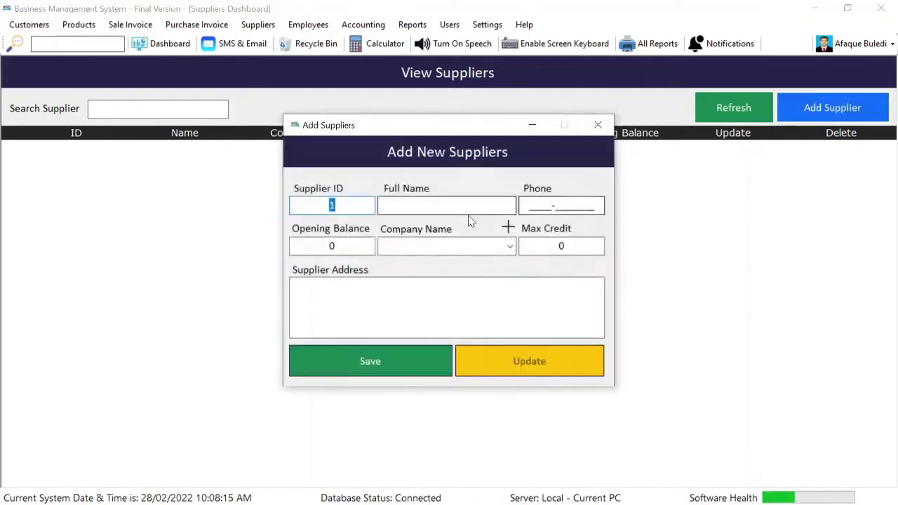
{"action": "type", "text": "Test "}
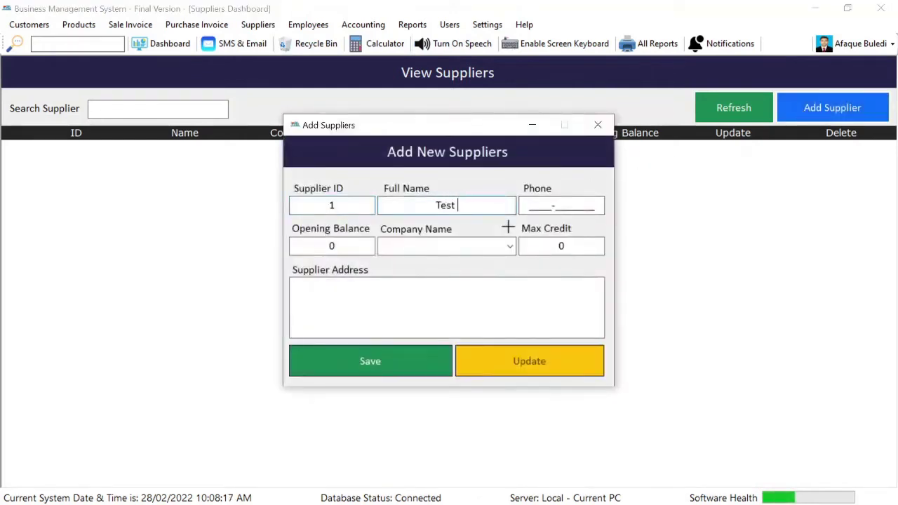
{"action": "type", "text": "Supplier"}
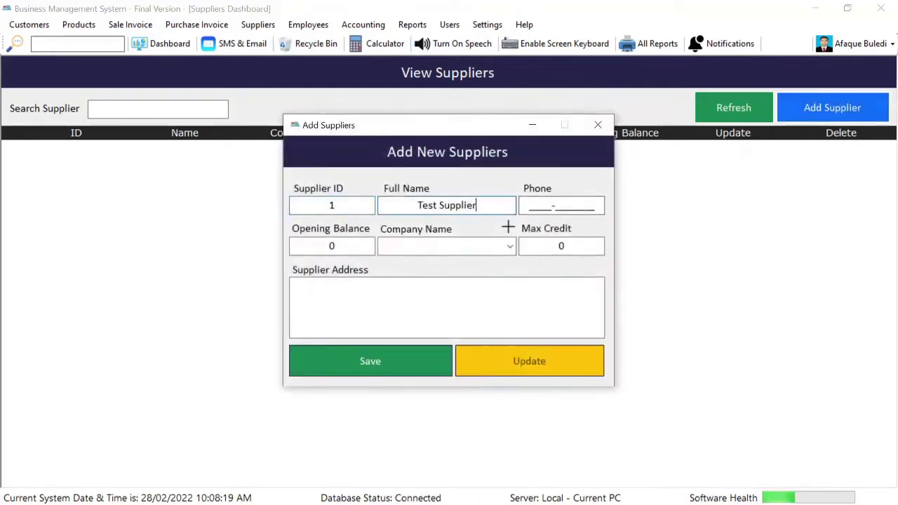
{"action": "left_click", "coordinate": [557, 205]}
{"action": "type", "text": "6346-"}
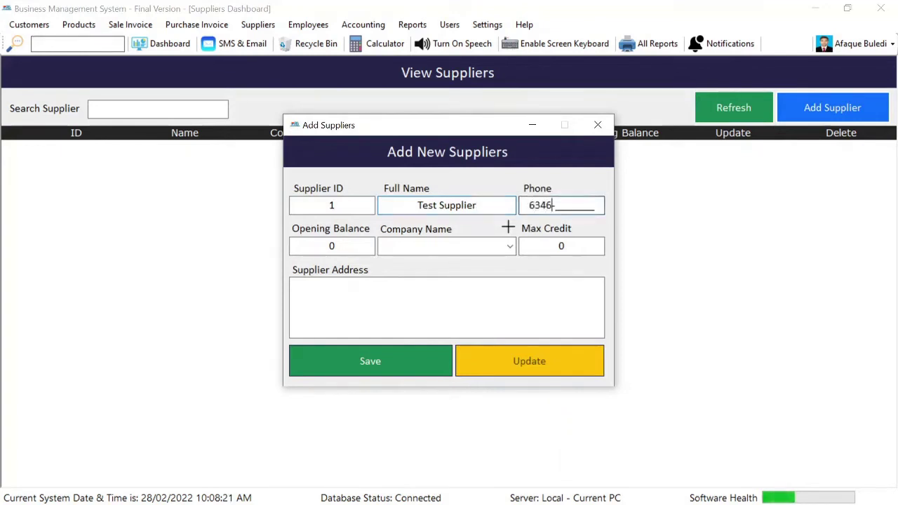
{"action": "type", "text": "3463463"}
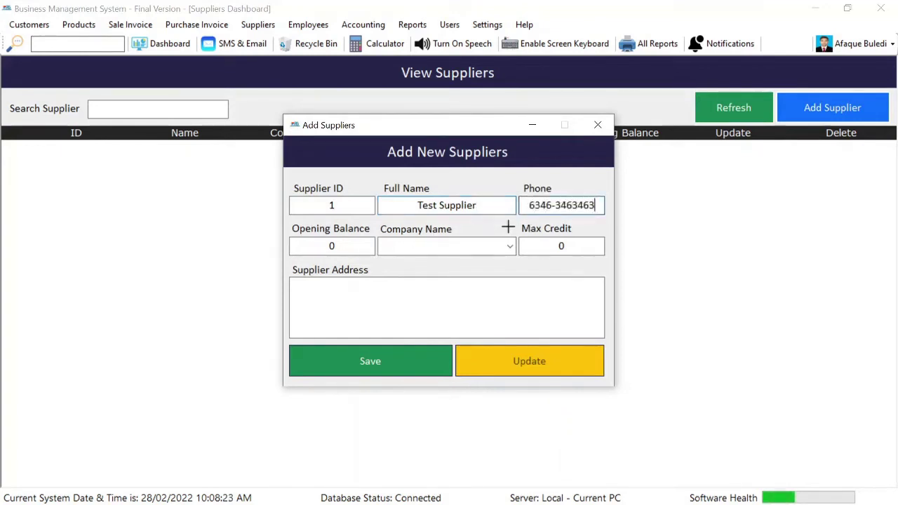
Add the companies AGS and GSK to the supplier company list
{"action": "left_click", "coordinate": [507, 226]}
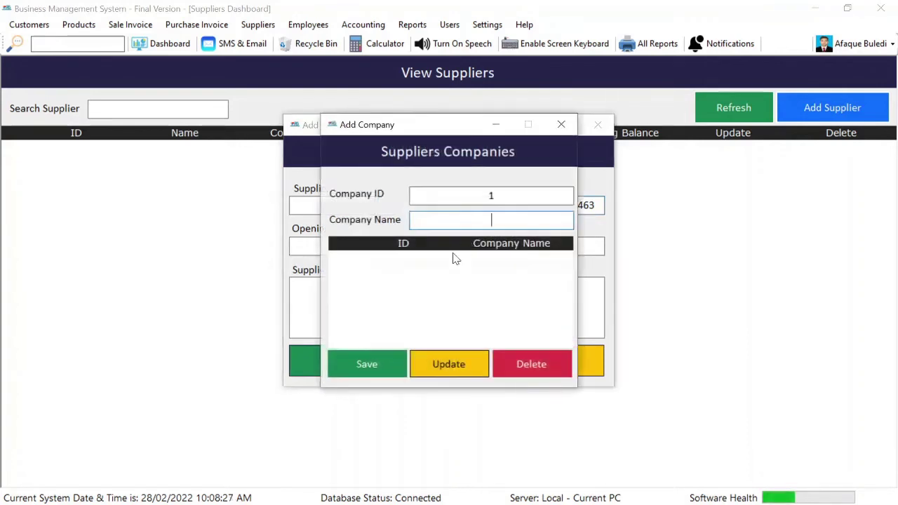
{"action": "type", "text": "AGS"}
{"action": "left_click", "coordinate": [369, 364]}
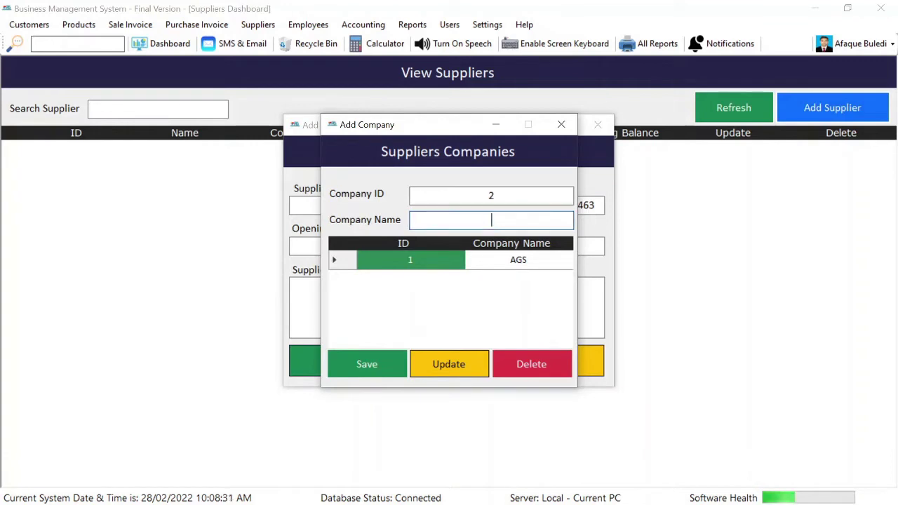
{"action": "type", "text": "GSK"}
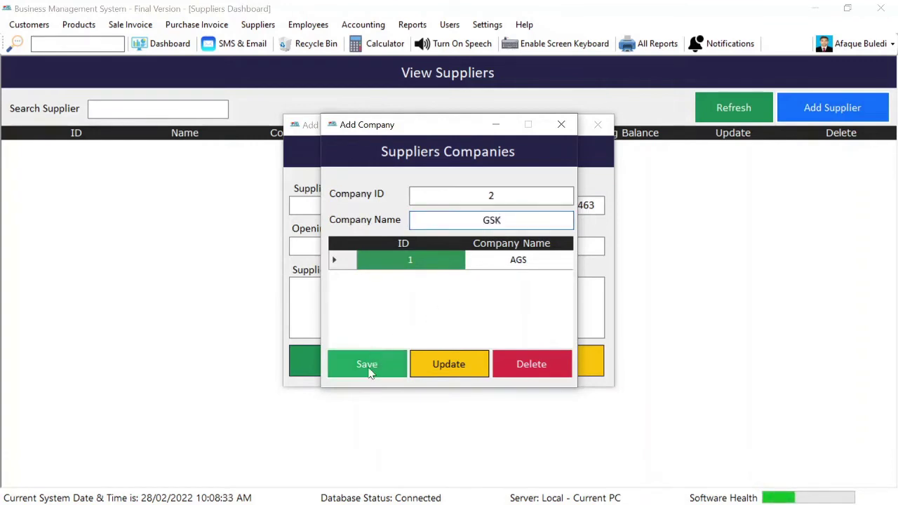
{"action": "left_click", "coordinate": [372, 365]}
{"action": "left_click", "coordinate": [562, 125]}
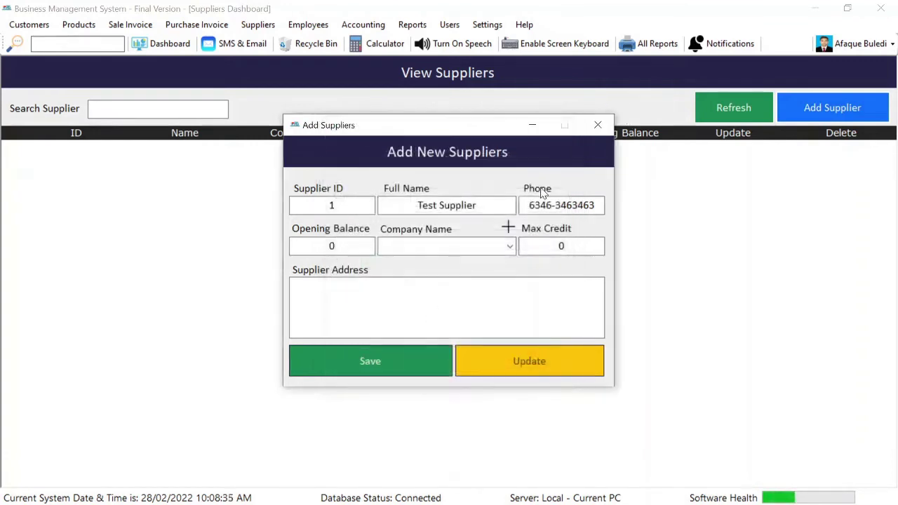
Assign company AGS, enter the address and max credit 100000, save the supplier and refresh the list
{"action": "left_click", "coordinate": [510, 246]}
{"action": "left_click", "coordinate": [467, 271]}
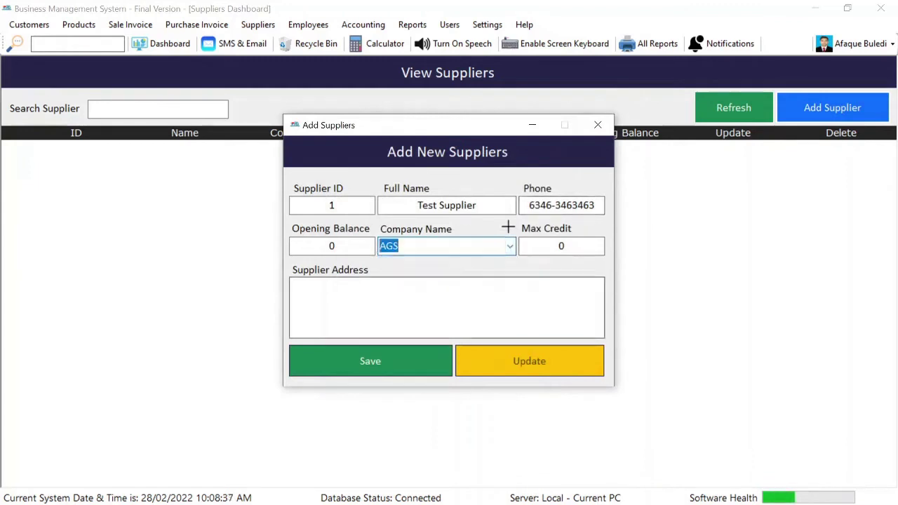
{"action": "left_click", "coordinate": [449, 301]}
{"action": "type", "text": "Larkana"}
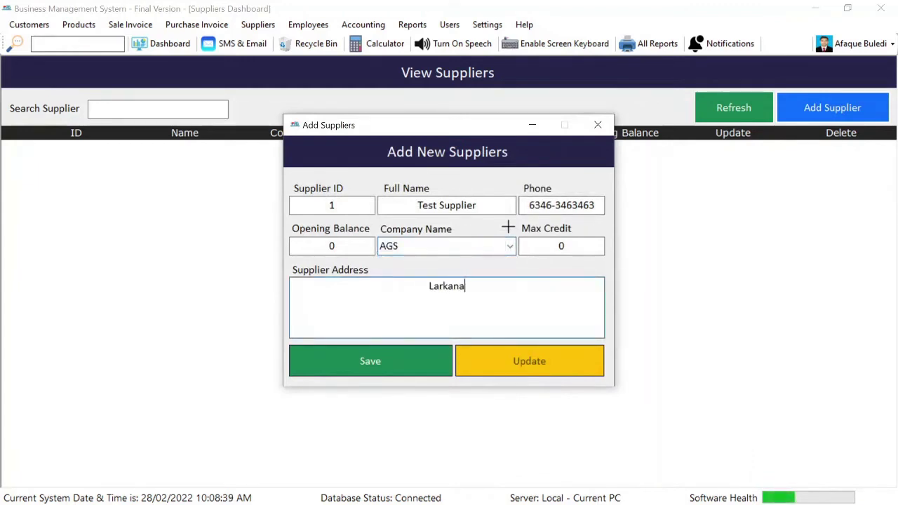
{"action": "double_click", "coordinate": [561, 247]}
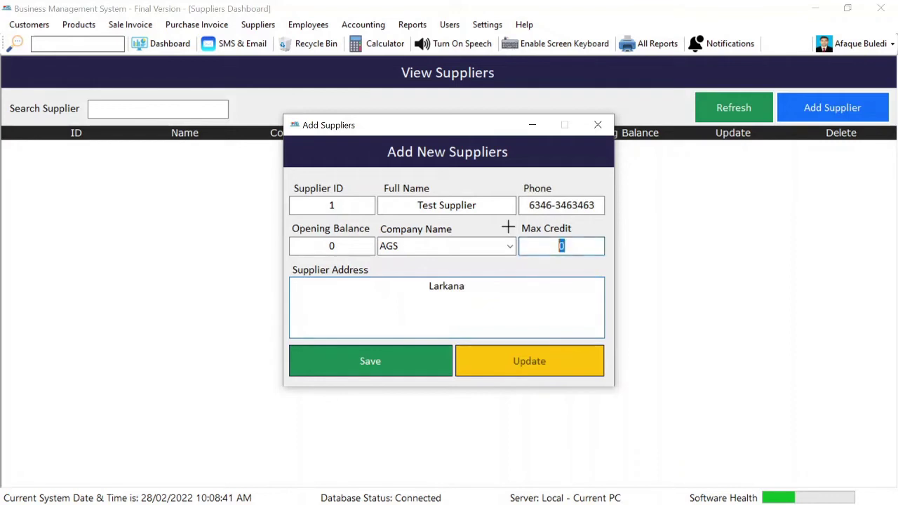
{"action": "type", "text": "100000"}
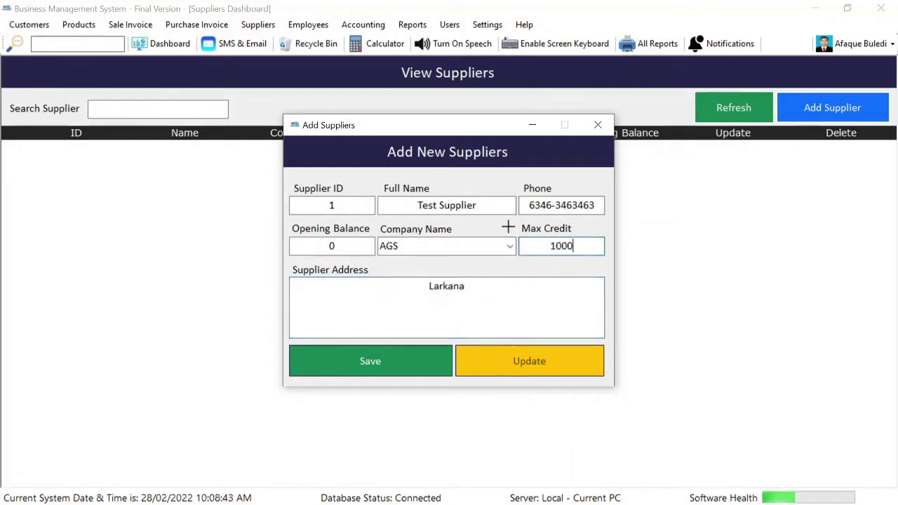
{"action": "left_click", "coordinate": [436, 361]}
{"action": "key", "text": "Return"}
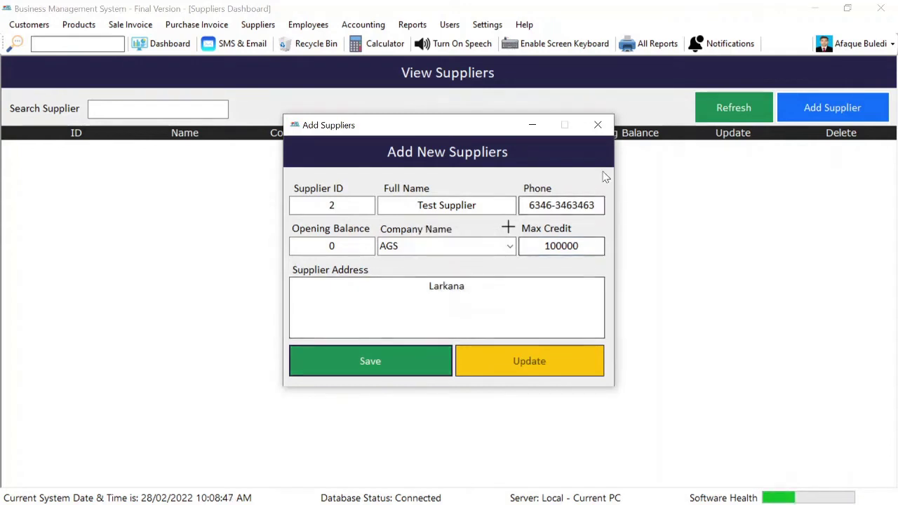
{"action": "left_click", "coordinate": [598, 125]}
{"action": "left_click", "coordinate": [746, 114]}
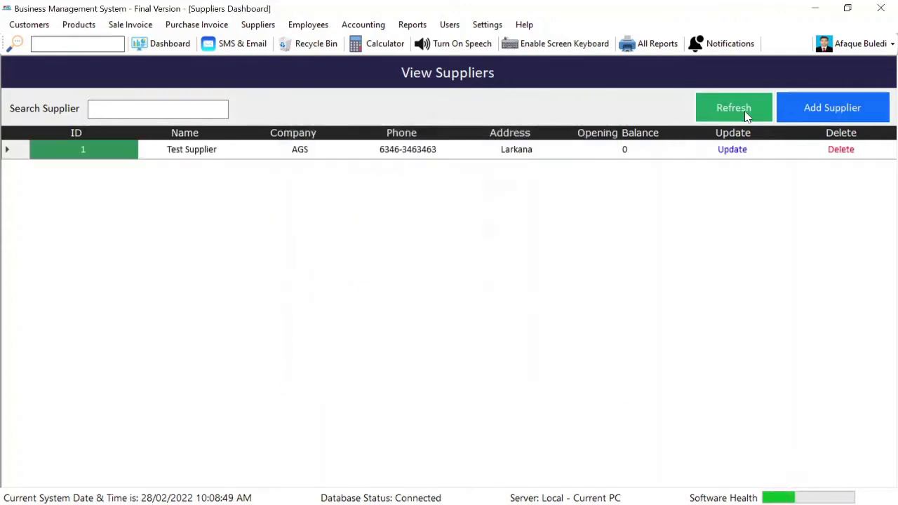
Start a new purchase invoice from Test Supplier and choose Panadol as the product
{"action": "left_click", "coordinate": [203, 26]}
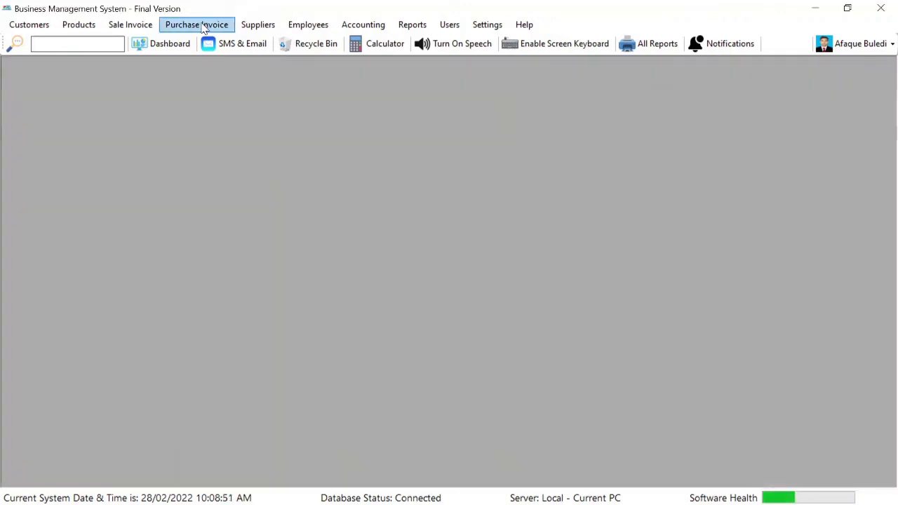
{"action": "left_click", "coordinate": [221, 57]}
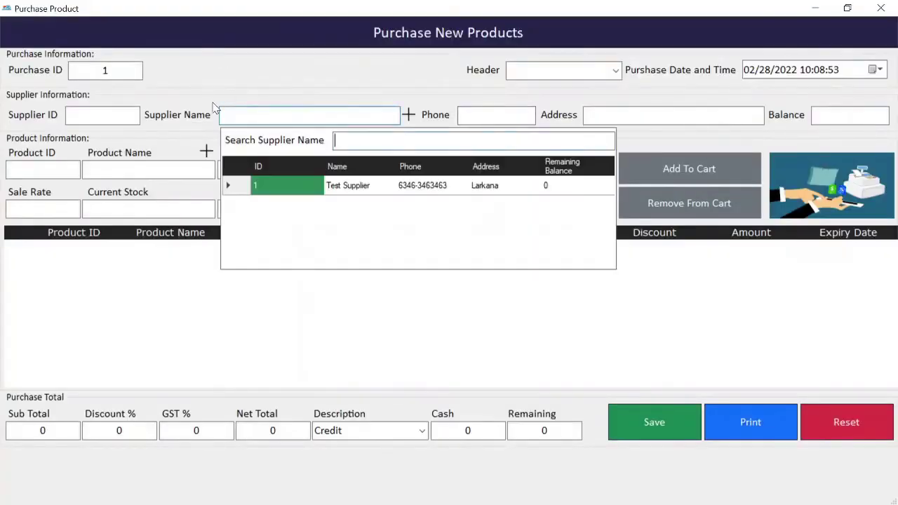
{"action": "double_click", "coordinate": [357, 191]}
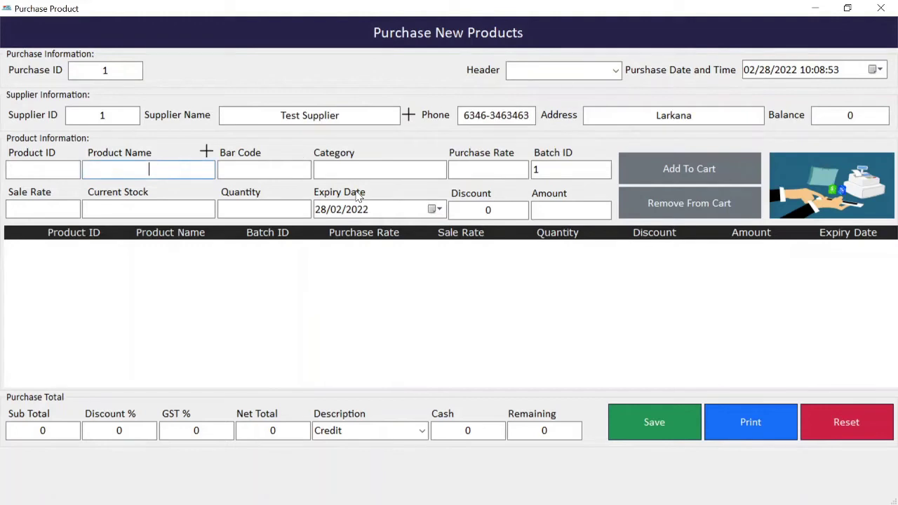
{"action": "key", "text": "Return"}
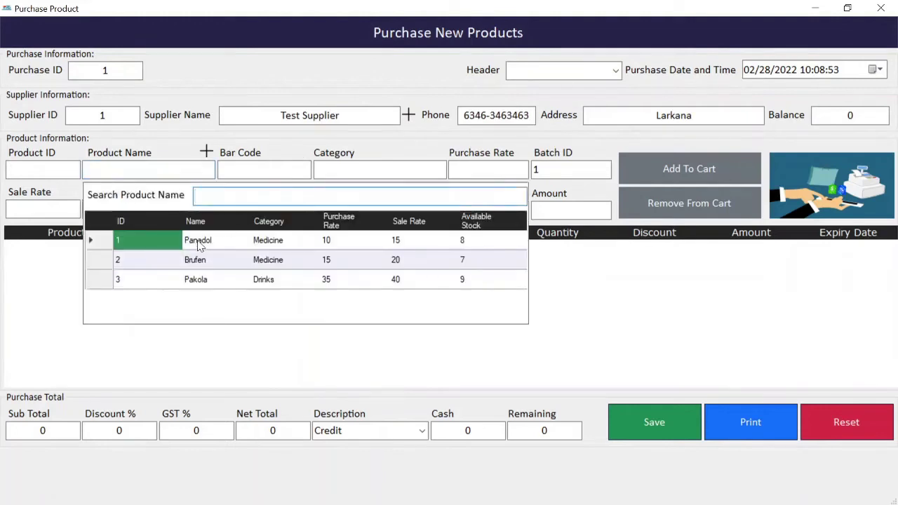
{"action": "double_click", "coordinate": [199, 243]}
{"action": "left_click", "coordinate": [266, 208]}
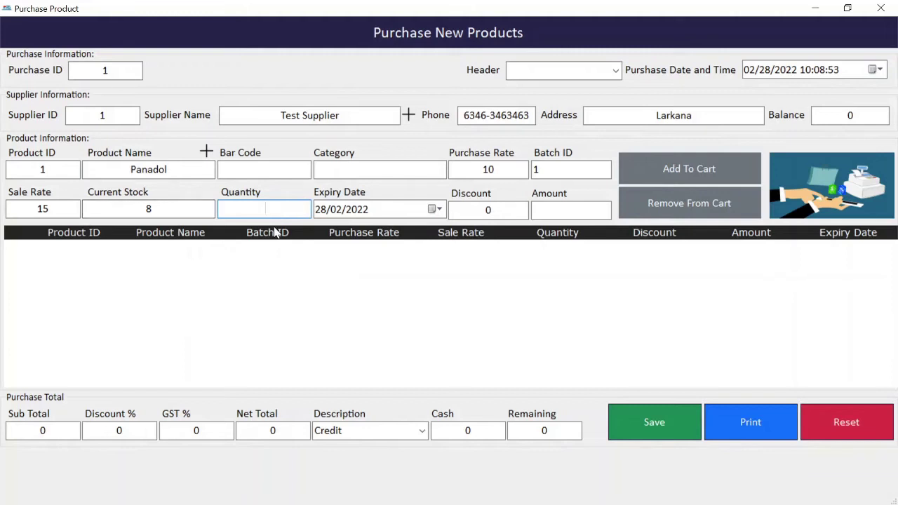
Add 5 Panadol expiring 16 March 2022 to the purchase cart
{"action": "left_click", "coordinate": [438, 209]}
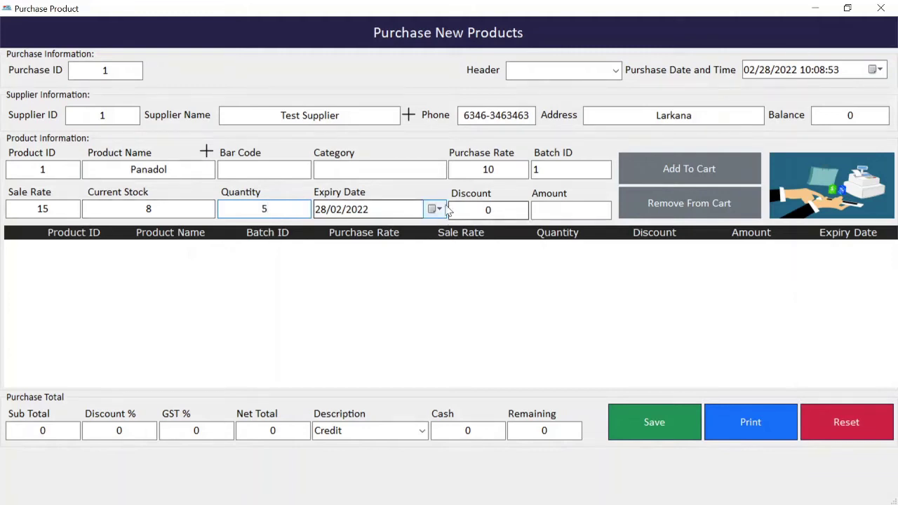
{"action": "left_click", "coordinate": [463, 231]}
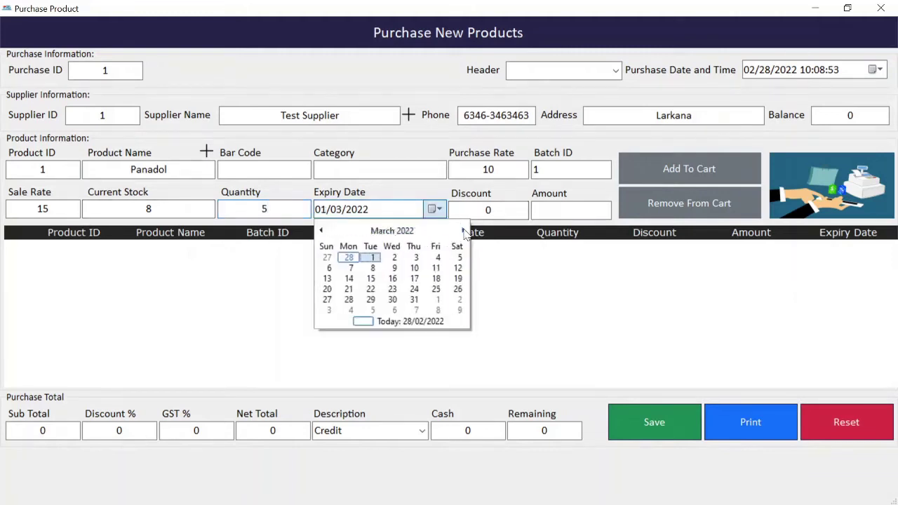
{"action": "left_click", "coordinate": [393, 279]}
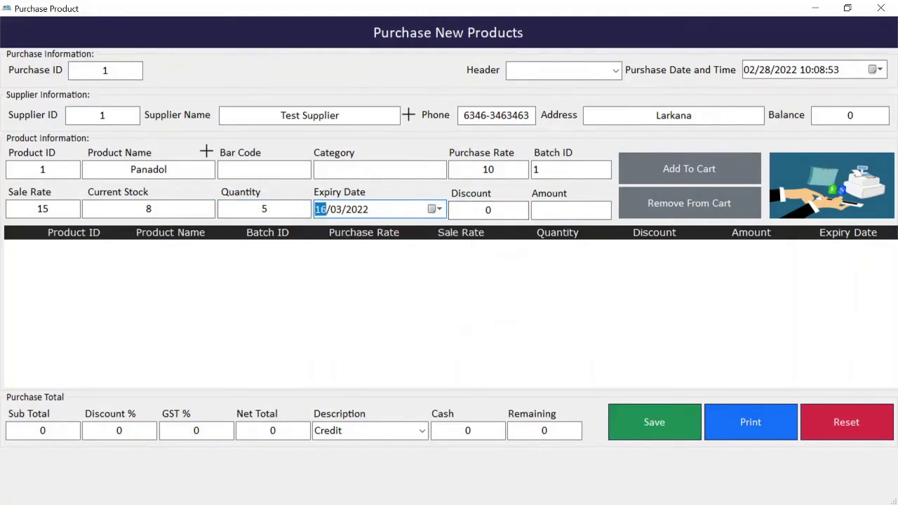
{"action": "left_click", "coordinate": [273, 209]}
{"action": "key", "text": "Return"}
{"action": "key", "text": "Return"}
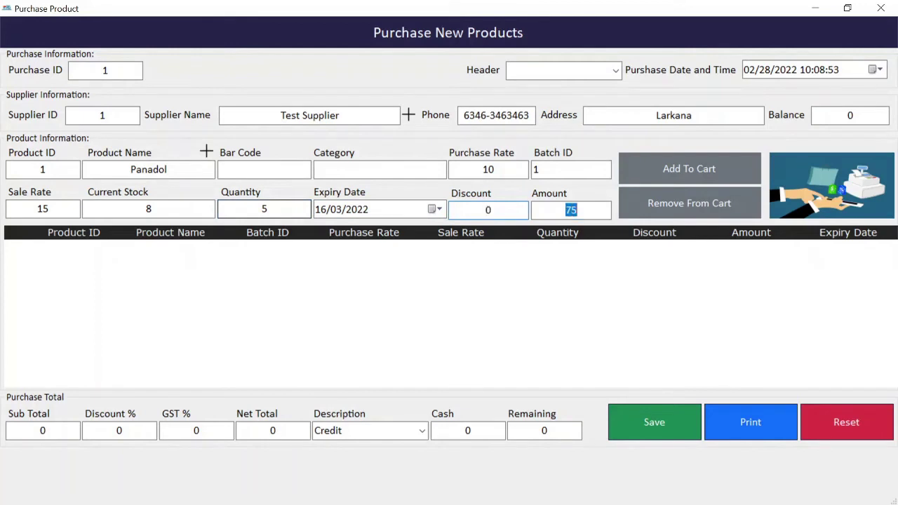
{"action": "key", "text": "Return"}
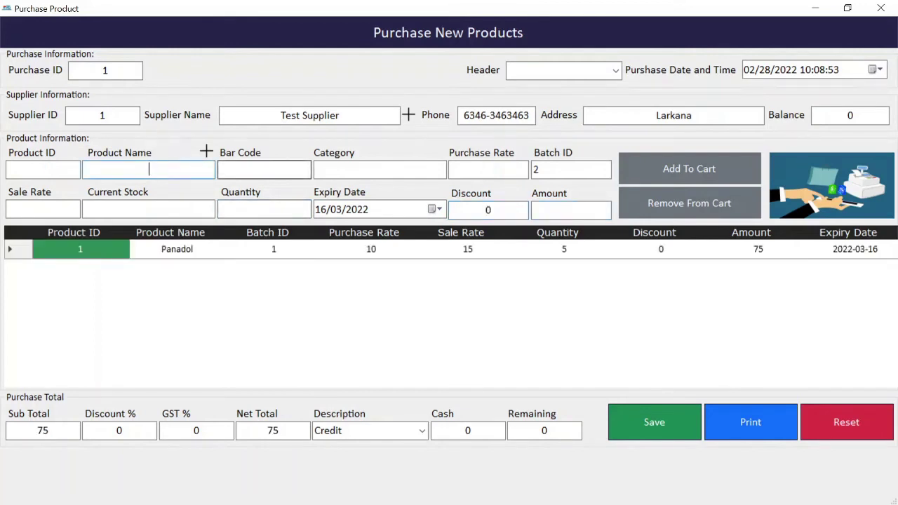
{"action": "key", "text": "Return"}
Add 5 Brufen expiring 22 April 2022 to the cart, amounting to 100
{"action": "double_click", "coordinate": [217, 259]}
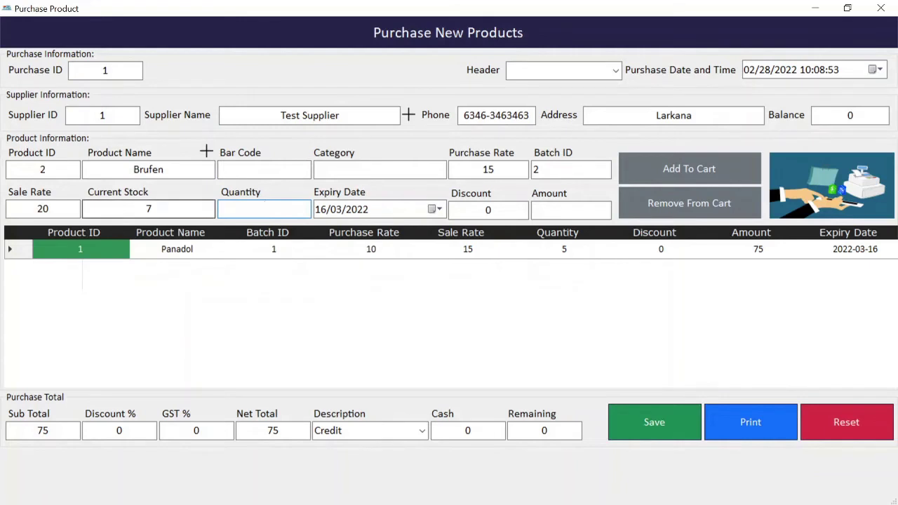
{"action": "key", "text": "Return"}
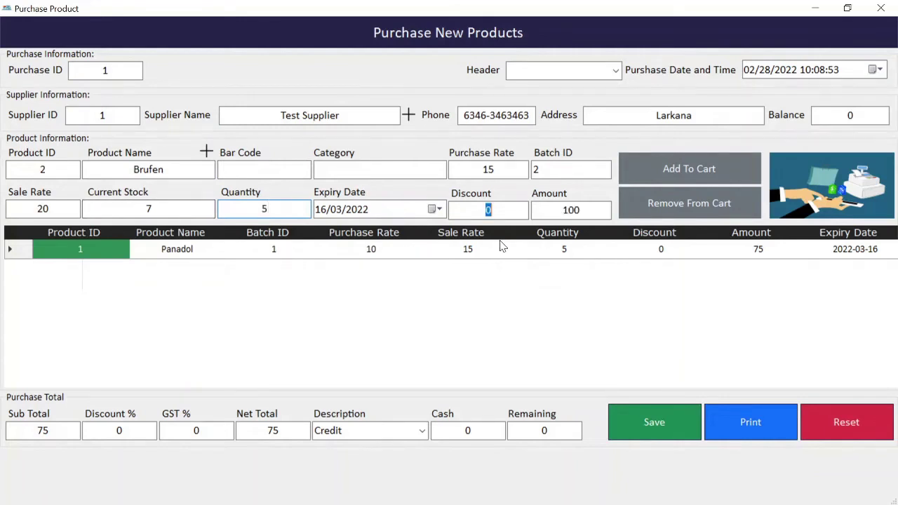
{"action": "left_click", "coordinate": [434, 210]}
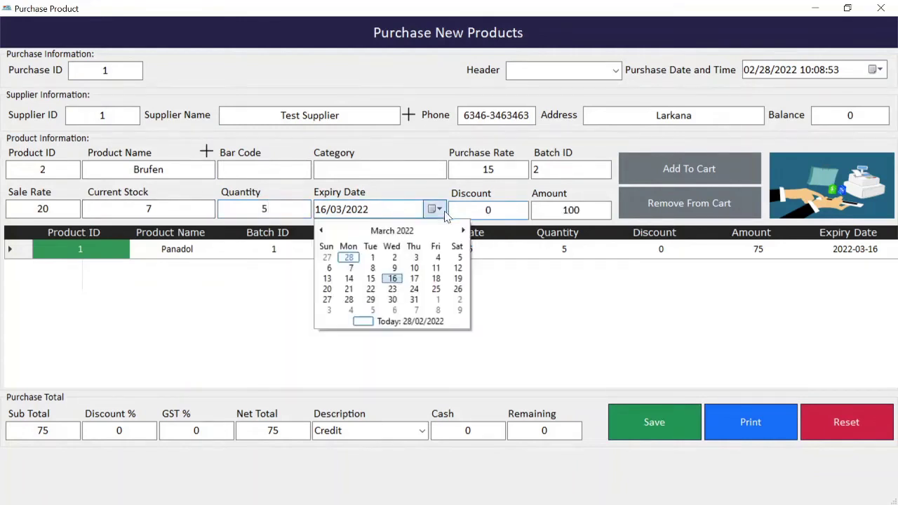
{"action": "left_click", "coordinate": [463, 231]}
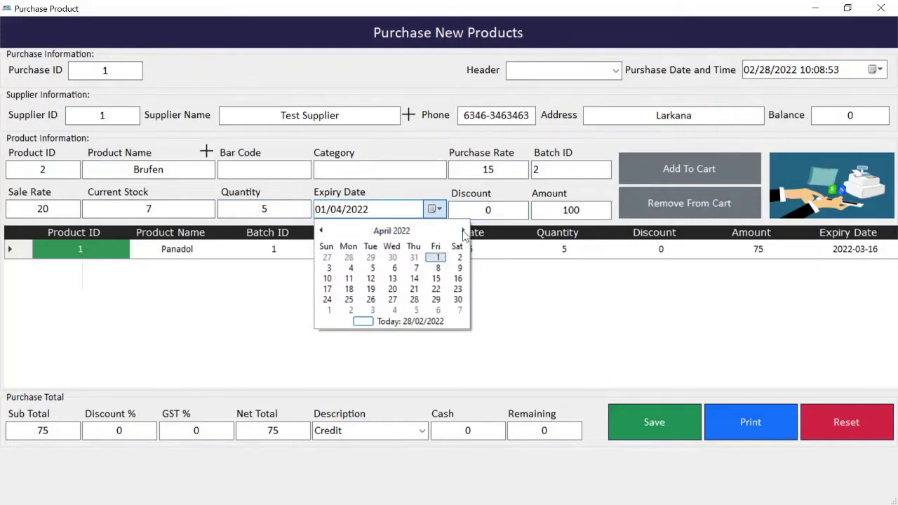
{"action": "left_click", "coordinate": [436, 289]}
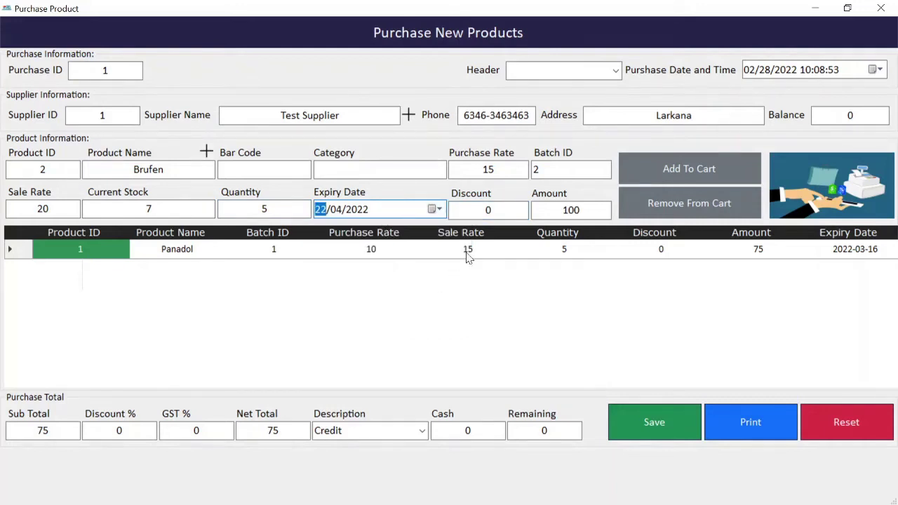
{"action": "key", "text": "Tab"}
{"action": "key", "text": "Tab"}
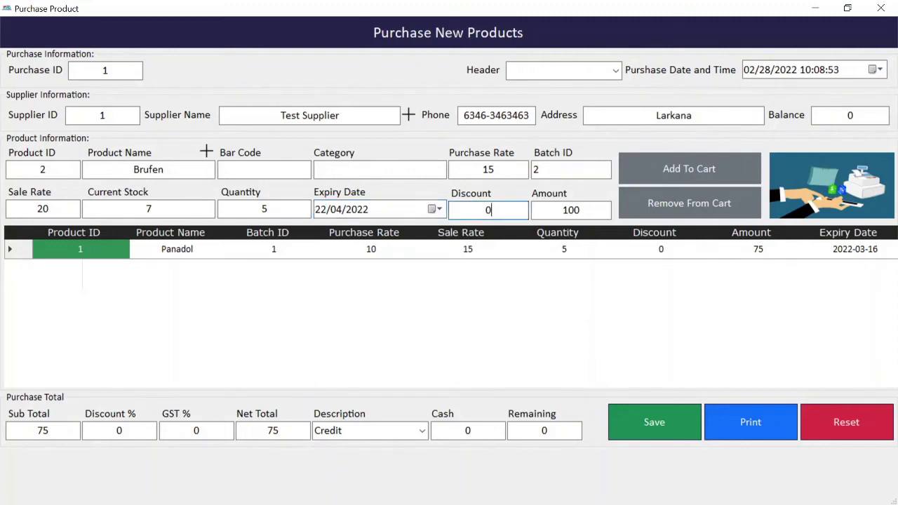
{"action": "key", "text": "Return"}
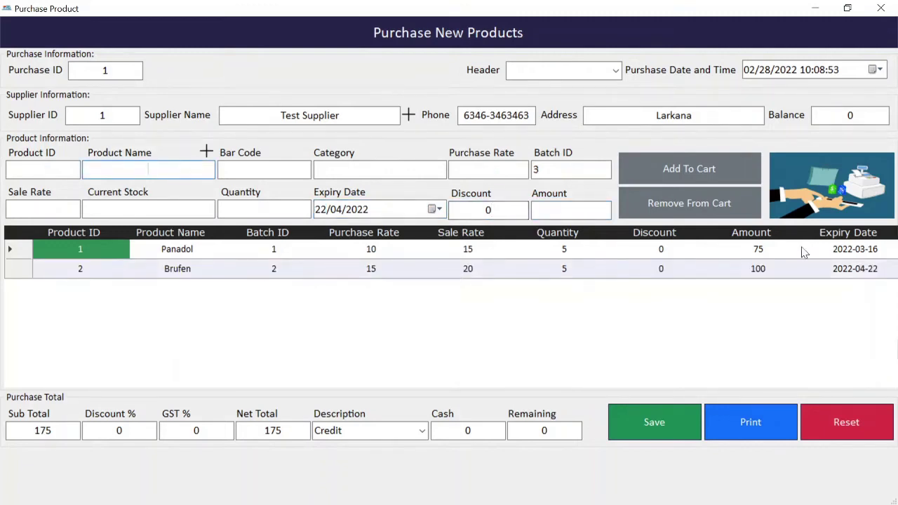
Confirm the 175 sub total, save the purchase invoice, reset and close the form
{"action": "left_click_drag", "start_coordinate": [756, 272], "coordinate": [750, 239]}
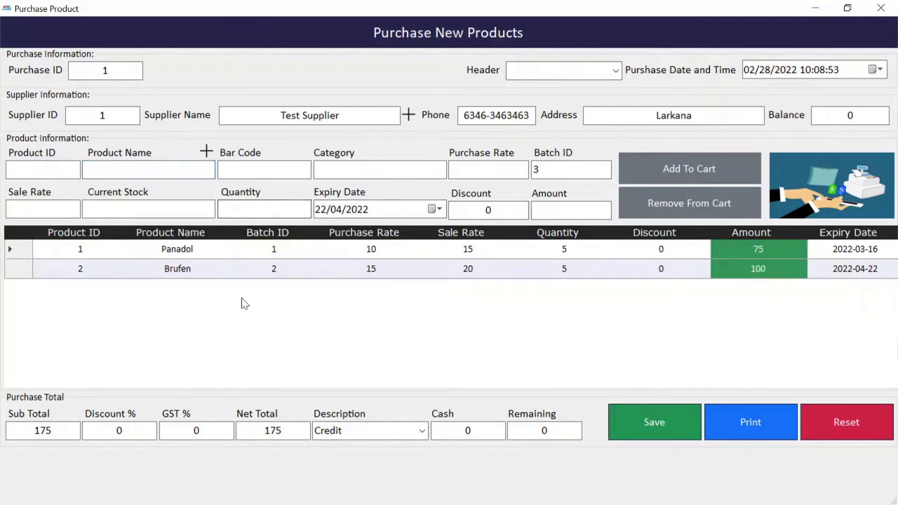
{"action": "left_click", "coordinate": [79, 433]}
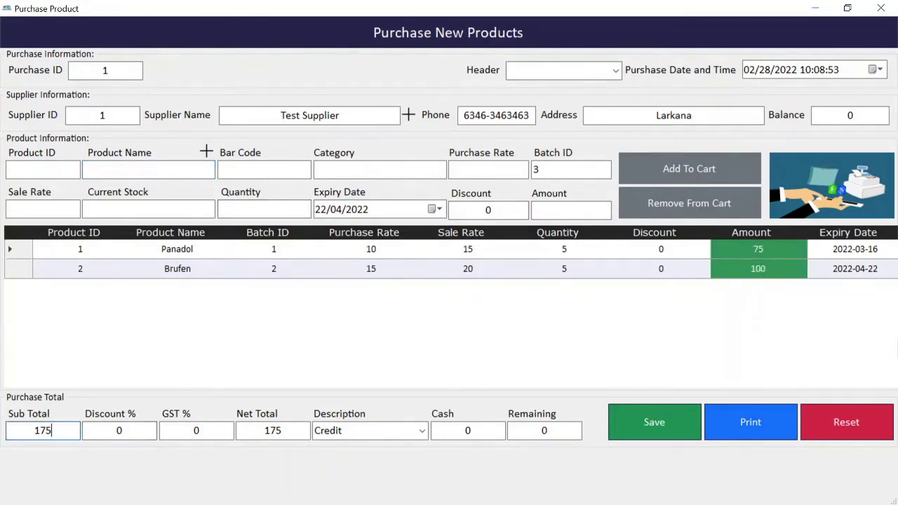
{"action": "left_click", "coordinate": [56, 431]}
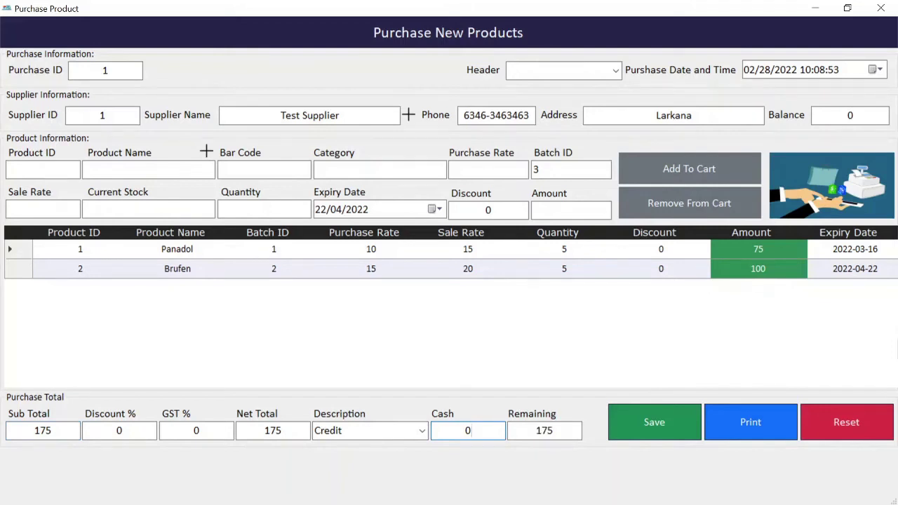
{"action": "left_click", "coordinate": [673, 424]}
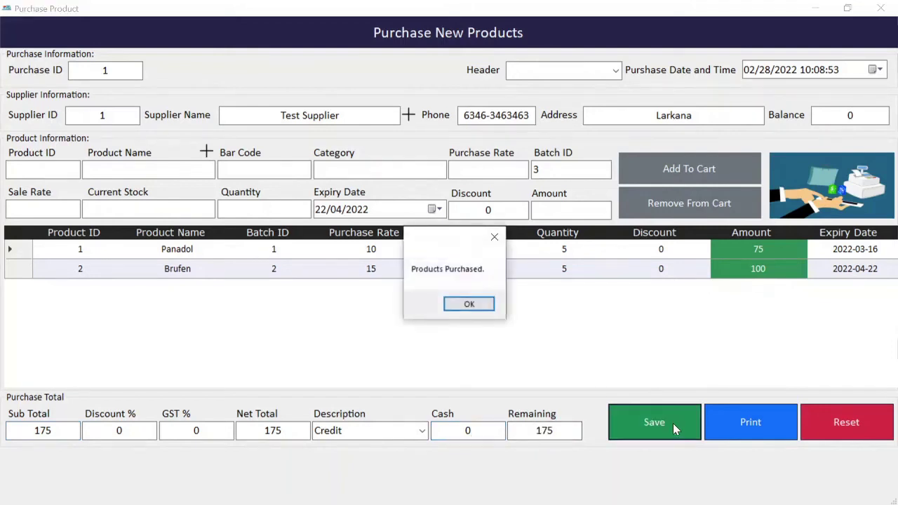
{"action": "key", "text": "Return"}
{"action": "left_click", "coordinate": [866, 431]}
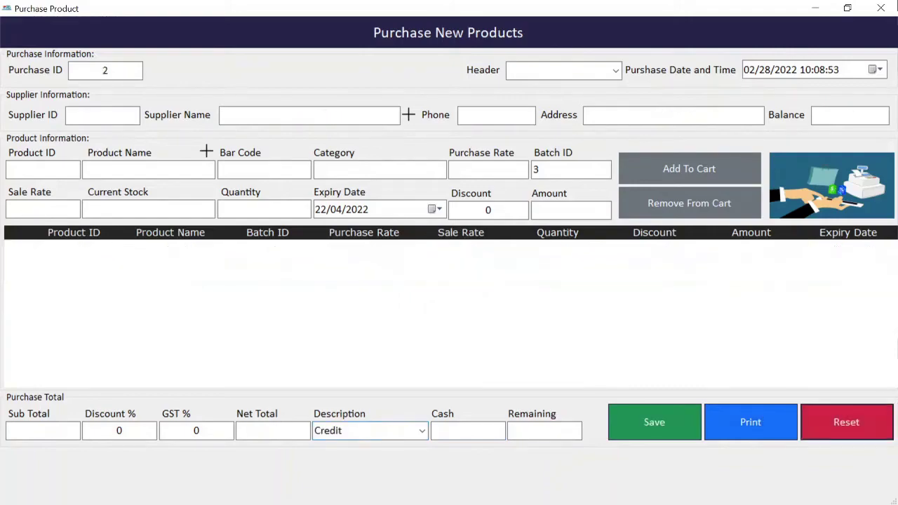
{"action": "left_click", "coordinate": [881, 8]}
Check the available stock report: Panadol 13, Brufen 12, Pakola 9
{"action": "left_click", "coordinate": [80, 27]}
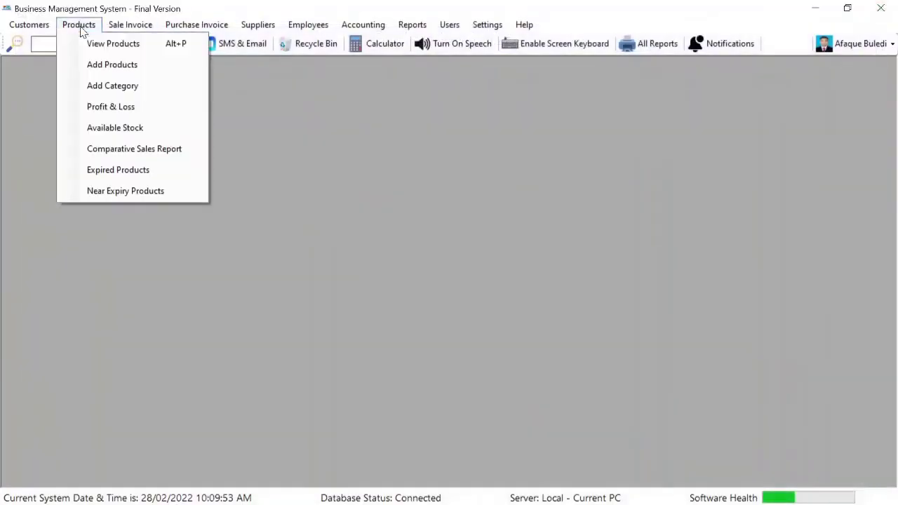
{"action": "left_click", "coordinate": [118, 128]}
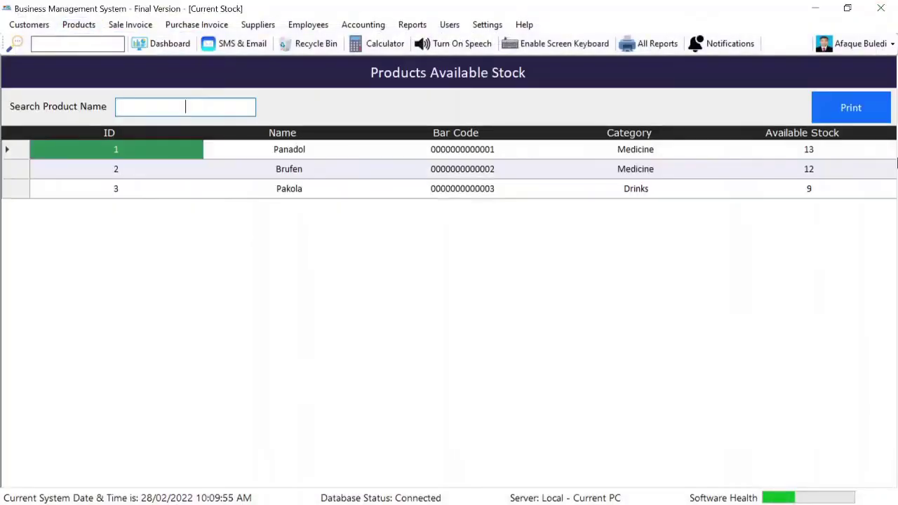
{"action": "left_click", "coordinate": [810, 152]}
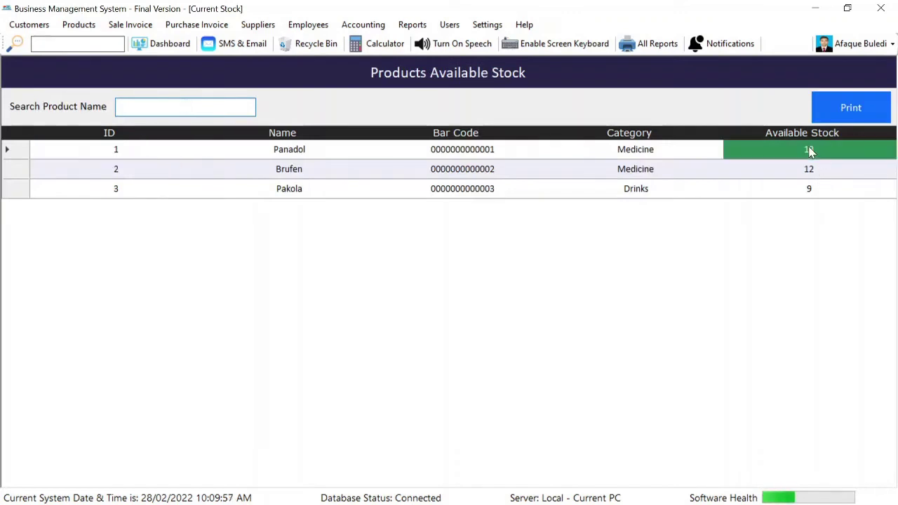
{"action": "left_click", "coordinate": [822, 169]}
{"action": "left_click", "coordinate": [820, 194]}
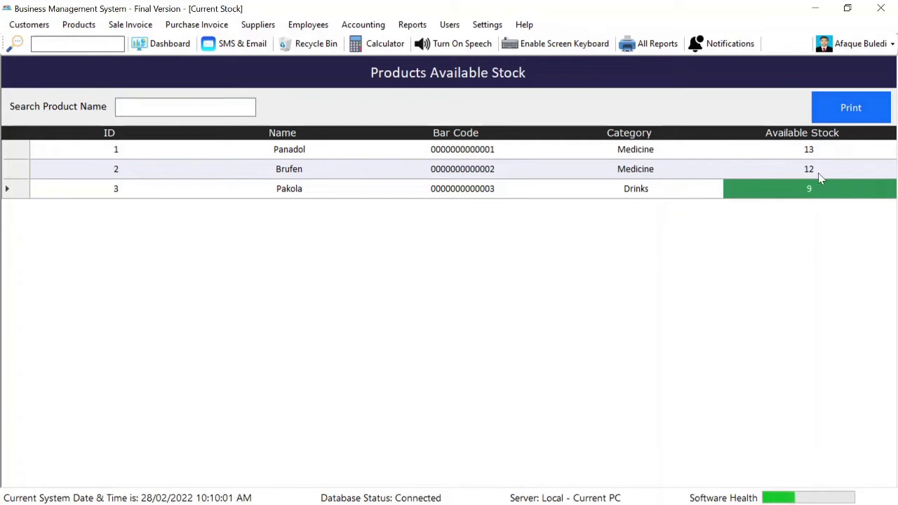
{"action": "left_click_drag", "start_coordinate": [779, 168], "coordinate": [772, 150]}
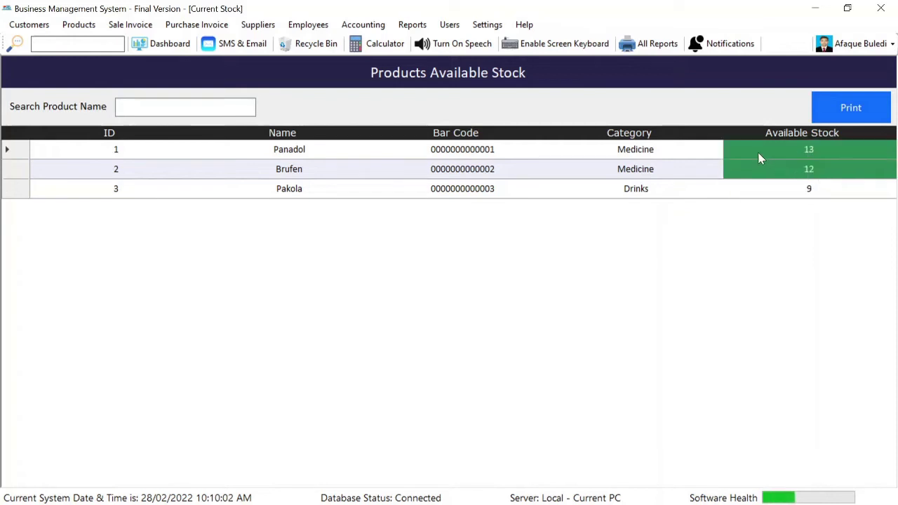
{"action": "left_click", "coordinate": [333, 178]}
View the expired products report and close it
{"action": "left_click", "coordinate": [79, 25]}
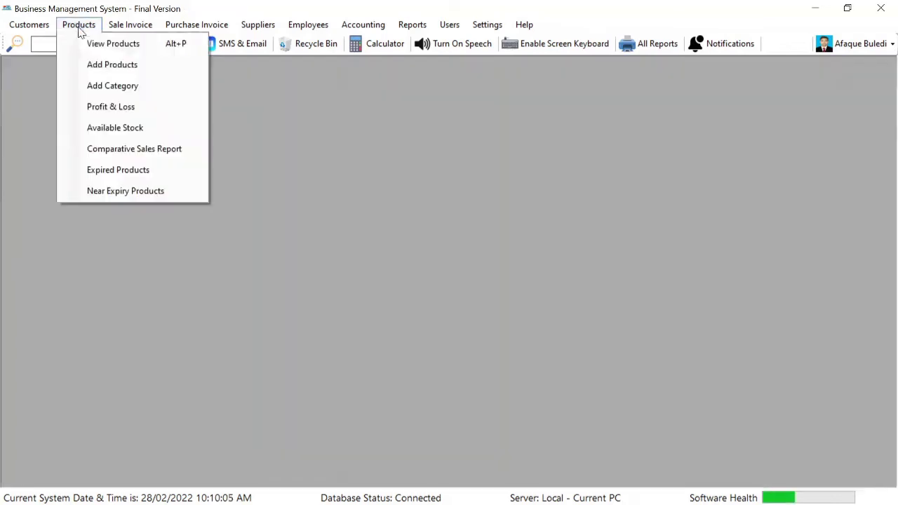
{"action": "left_click", "coordinate": [146, 177]}
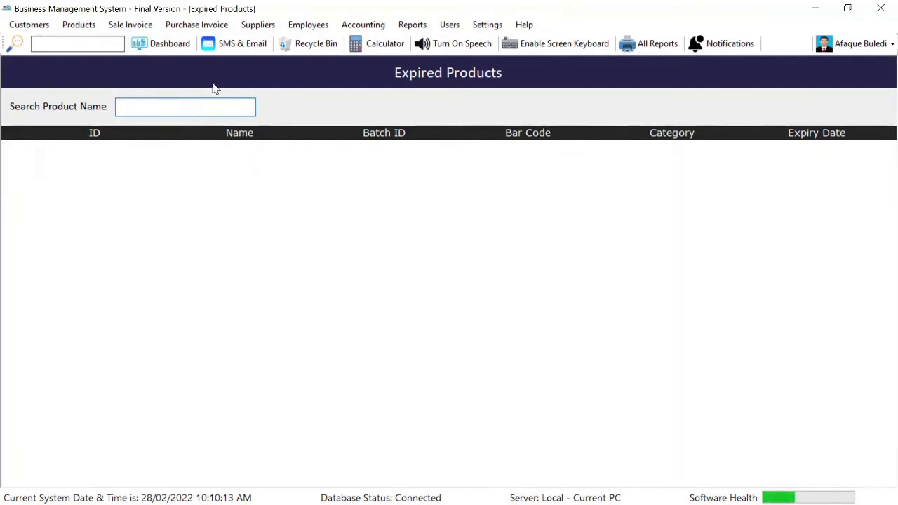
{"action": "key", "text": "Escape"}
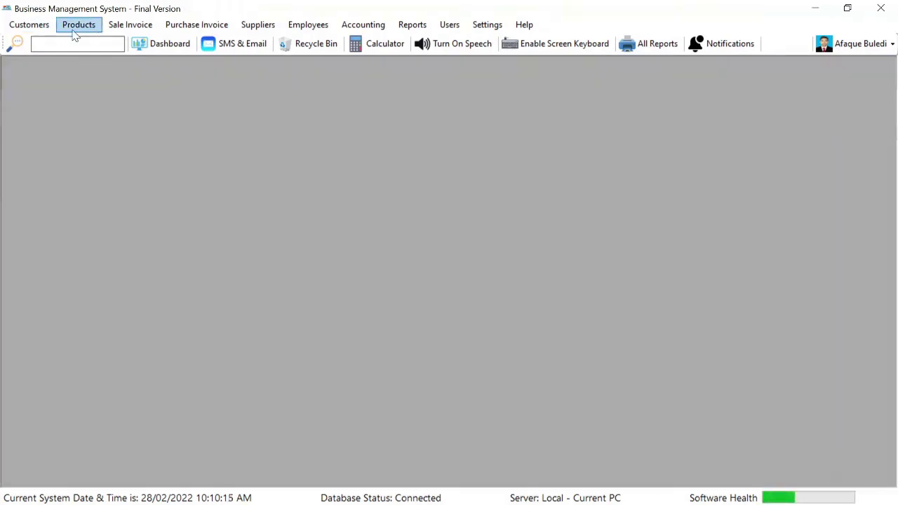
Review Panadol (16/03/2022) and Brufen (22/04/2022) in the near-expiry report, sorted by ID descending
{"action": "left_click", "coordinate": [79, 25]}
{"action": "left_click", "coordinate": [126, 192]}
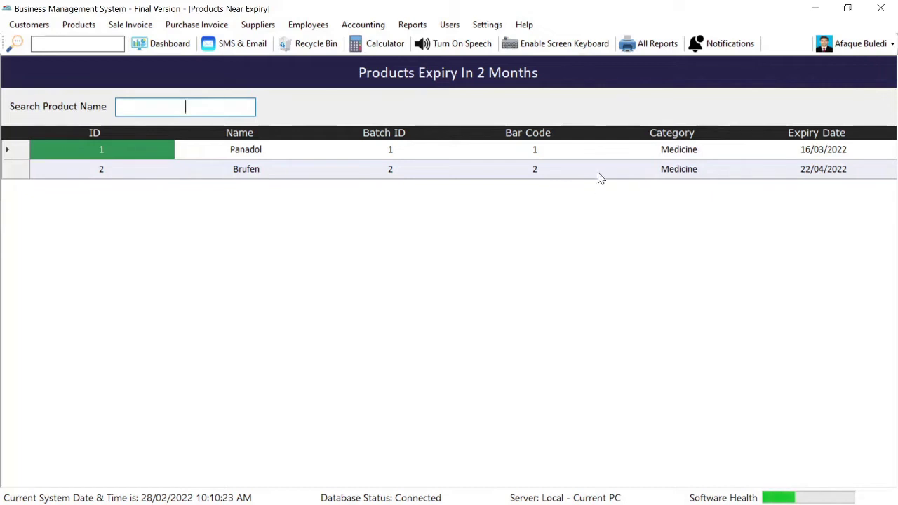
{"action": "left_click", "coordinate": [823, 150]}
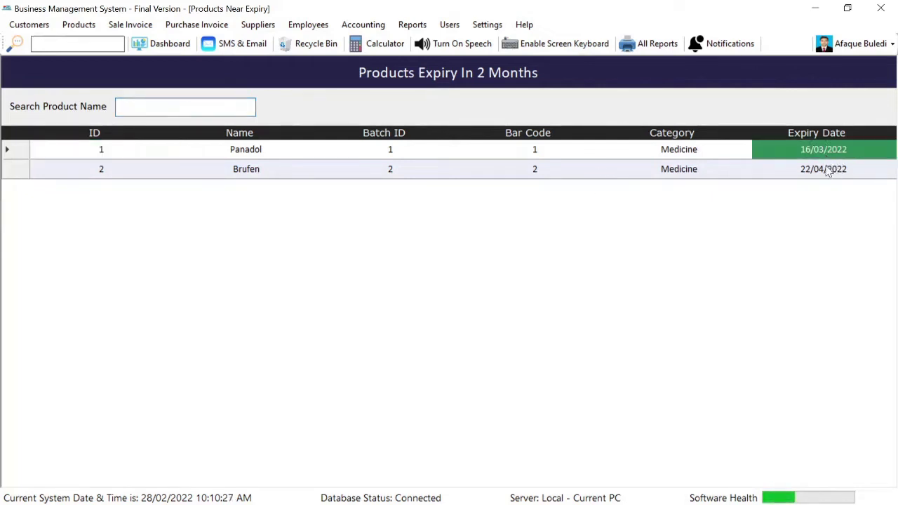
{"action": "left_click", "coordinate": [825, 175]}
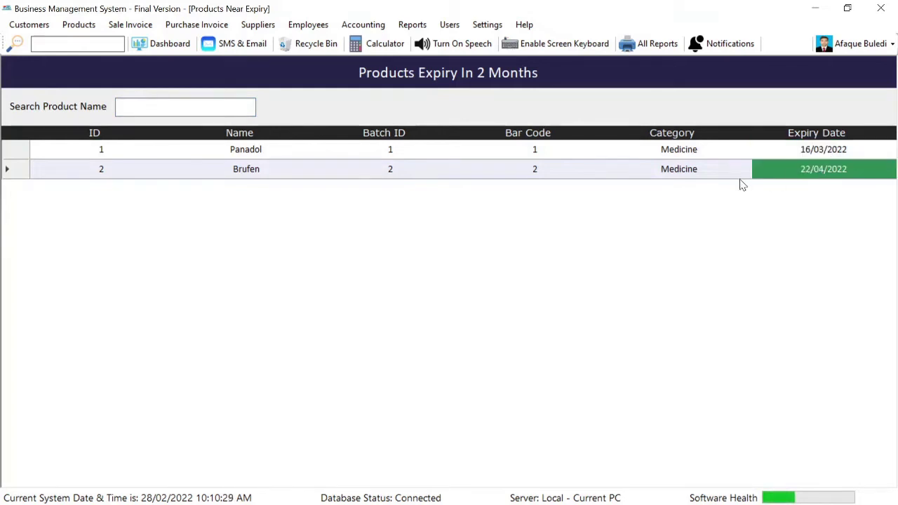
{"action": "left_click", "coordinate": [158, 137]}
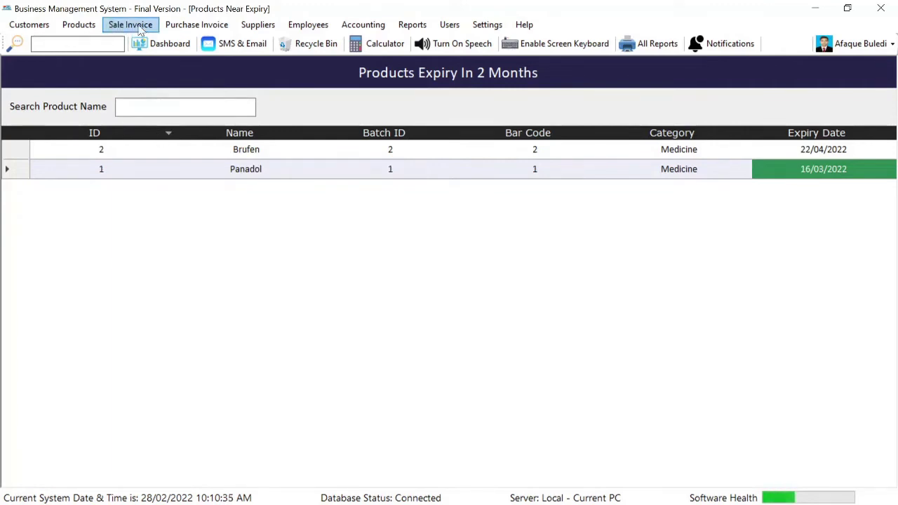
{"action": "left_click", "coordinate": [184, 25]}
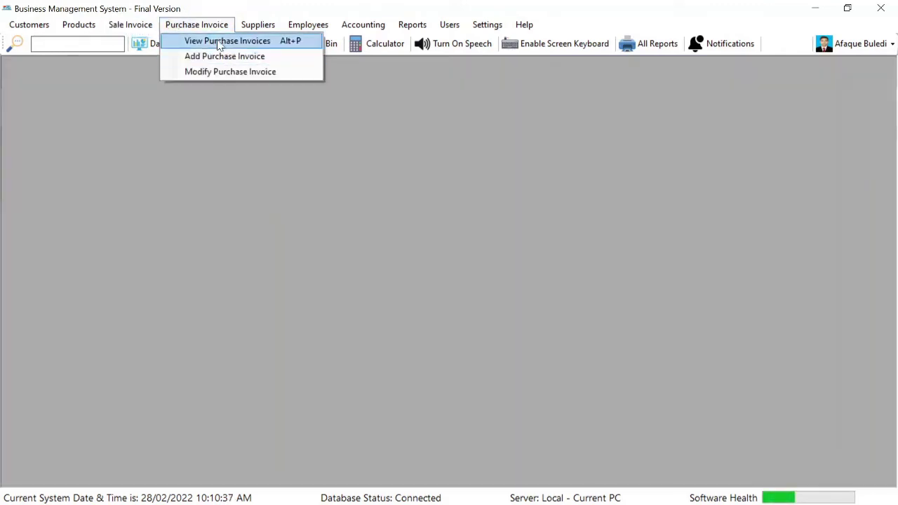
Review the saved Test Supplier purchase invoice with its 175 net amount and date
{"action": "left_click", "coordinate": [217, 41]}
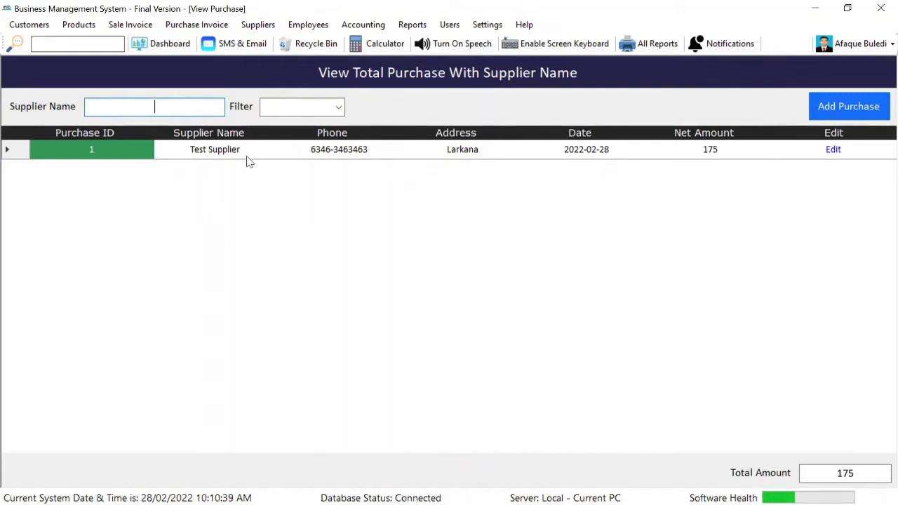
{"action": "left_click", "coordinate": [226, 155]}
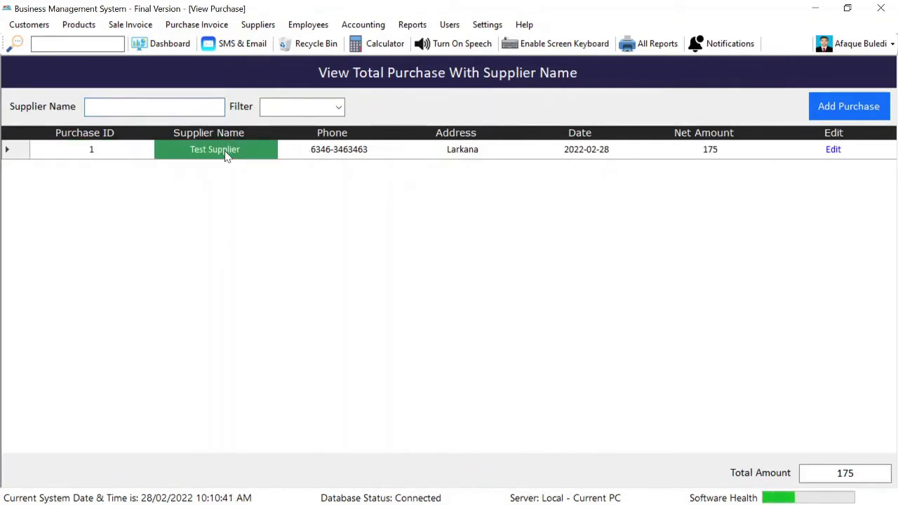
{"action": "left_click", "coordinate": [730, 154]}
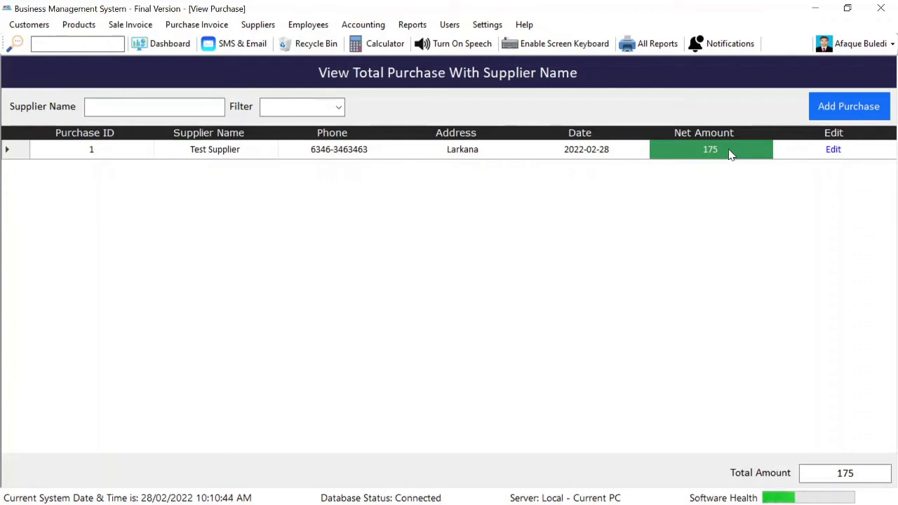
{"action": "left_click", "coordinate": [607, 155]}
Check the 175 remaining balance owed to suppliers, then close the report
{"action": "left_click", "coordinate": [257, 26]}
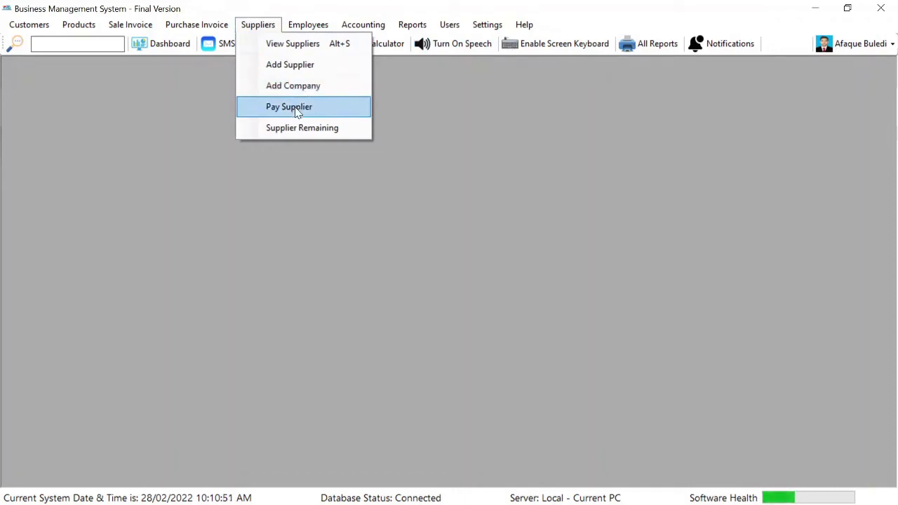
{"action": "left_click", "coordinate": [296, 127]}
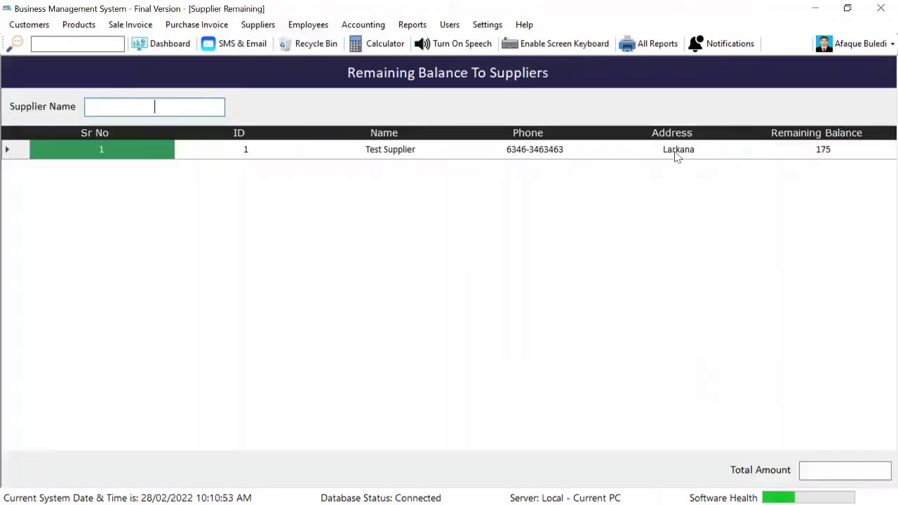
{"action": "left_click", "coordinate": [835, 151]}
{"action": "key", "text": "Escape"}
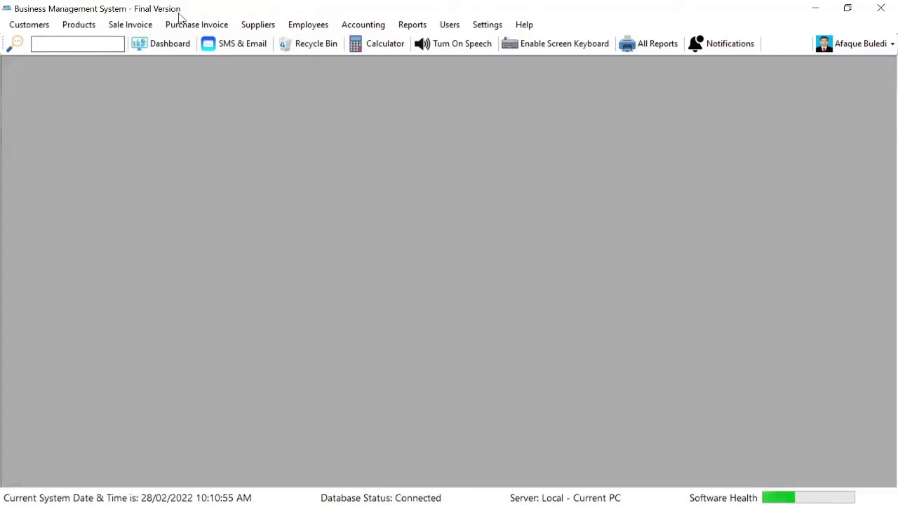
{"action": "left_click", "coordinate": [257, 24]}
Pay Test Supplier 100 in cash against the 175 balance
{"action": "left_click", "coordinate": [309, 104]}
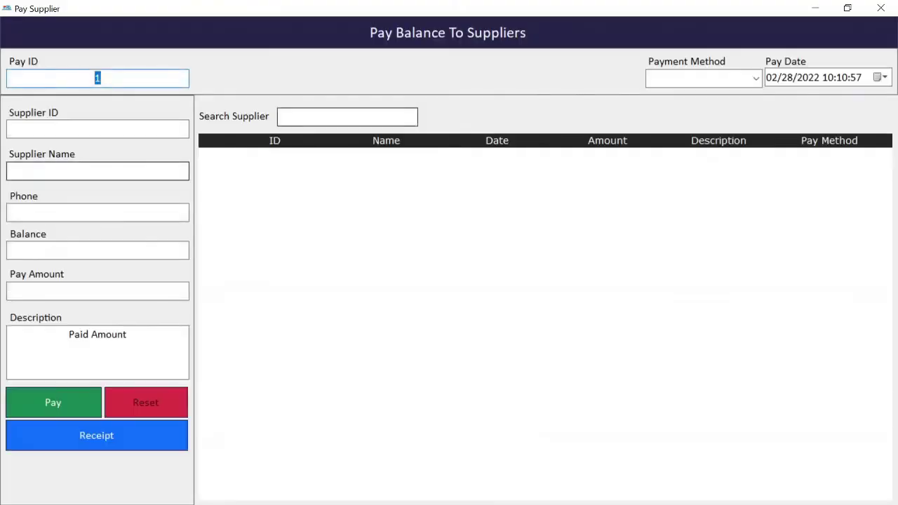
{"action": "left_click", "coordinate": [108, 171]}
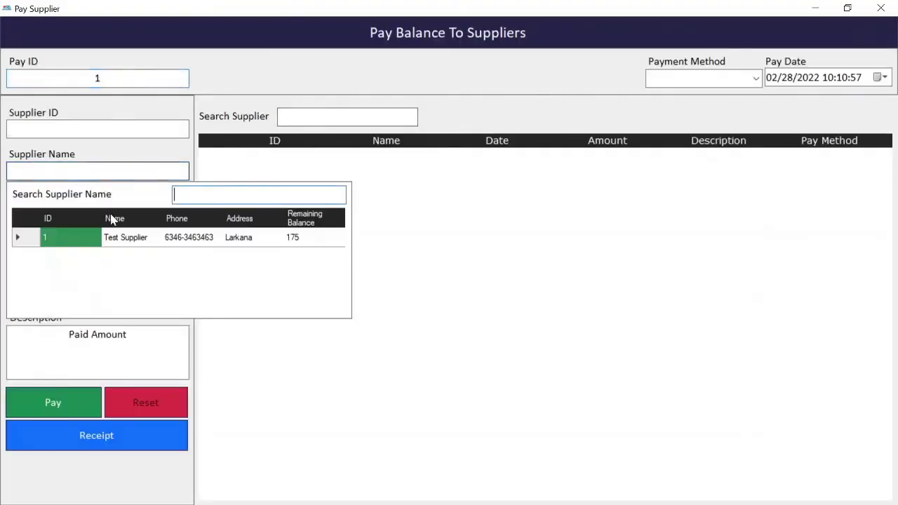
{"action": "double_click", "coordinate": [124, 236]}
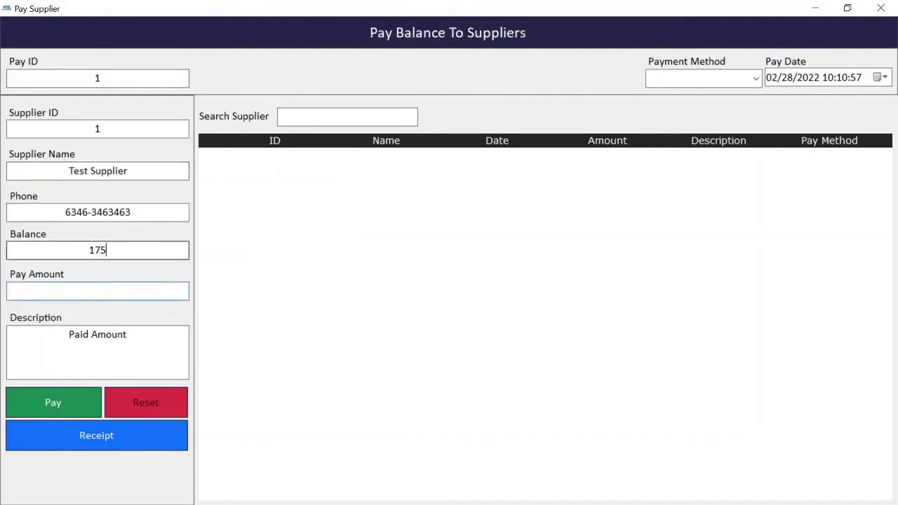
{"action": "double_click", "coordinate": [97, 250]}
{"action": "left_click", "coordinate": [98, 291]}
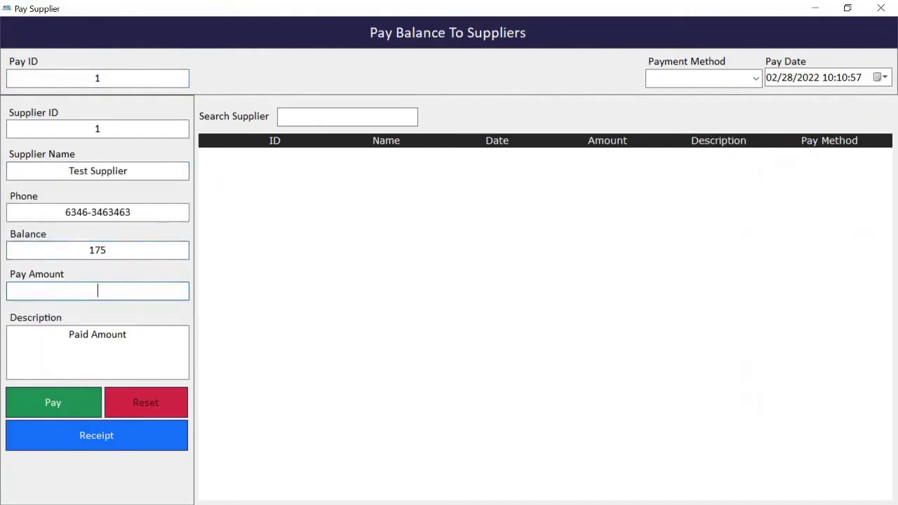
{"action": "left_click", "coordinate": [756, 78]}
{"action": "left_click", "coordinate": [709, 94]}
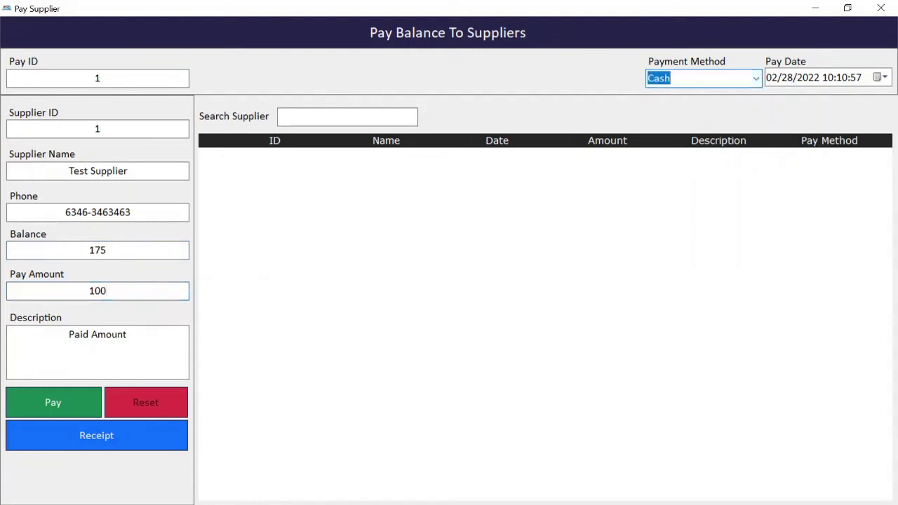
{"action": "left_click", "coordinate": [54, 406]}
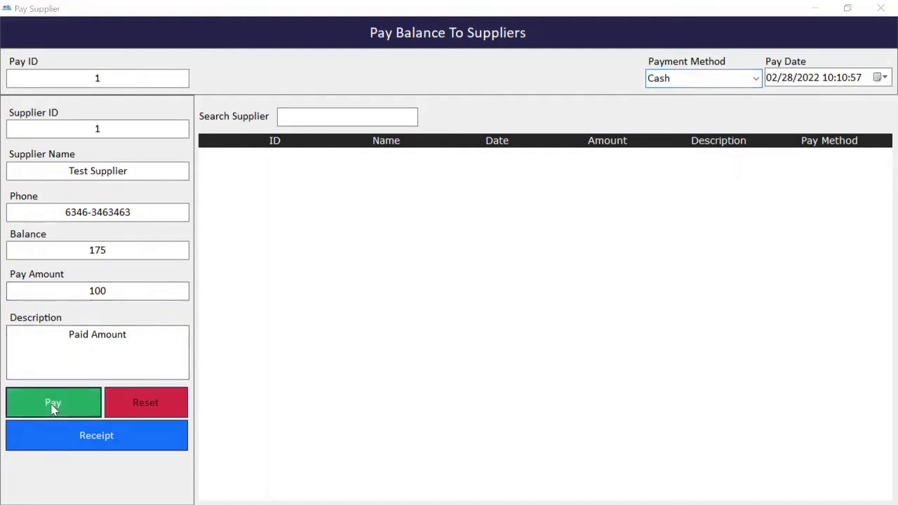
{"action": "key", "text": "Return"}
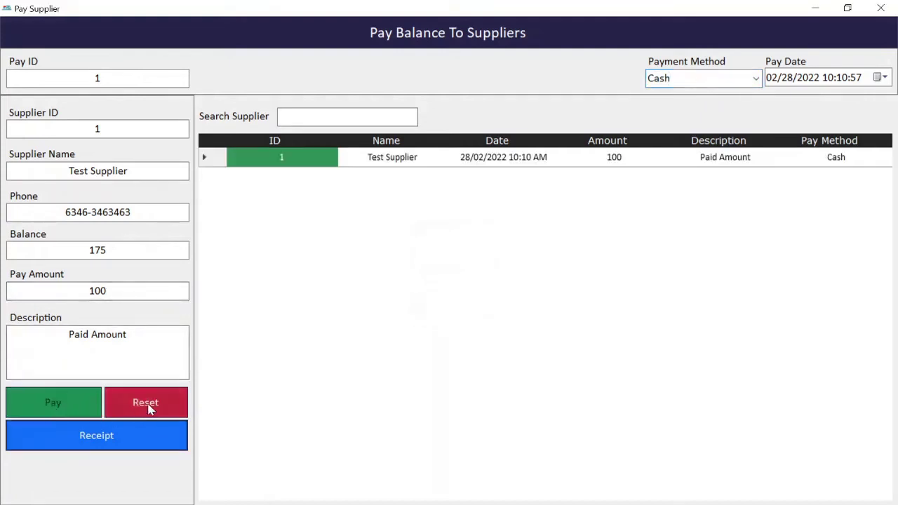
Reselect Test Supplier to confirm its balance is now 75, then close the payment window
{"action": "left_click", "coordinate": [146, 403]}
{"action": "left_click", "coordinate": [90, 171]}
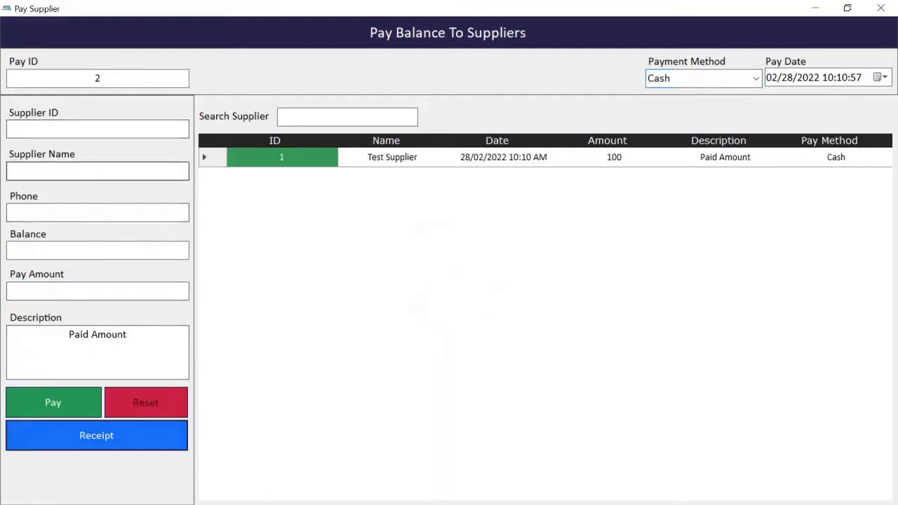
{"action": "double_click", "coordinate": [129, 237]}
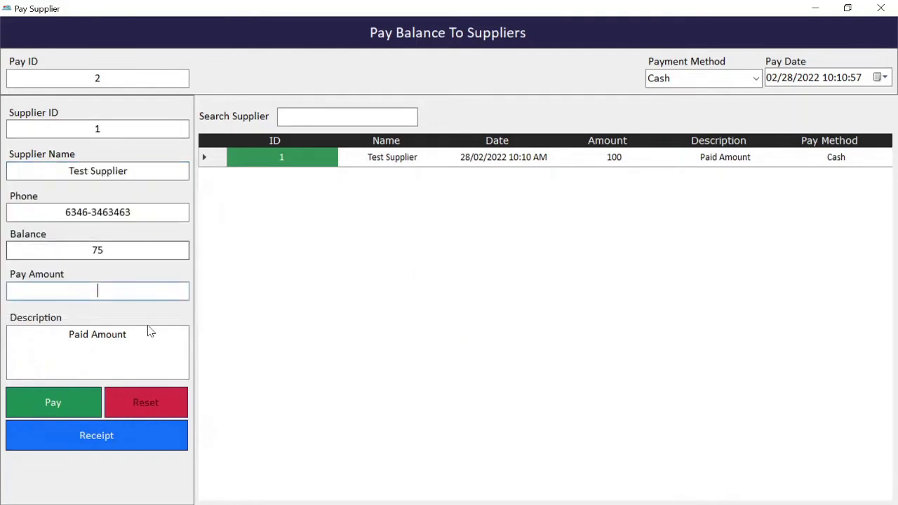
{"action": "left_click", "coordinate": [104, 250]}
{"action": "double_click", "coordinate": [98, 250]}
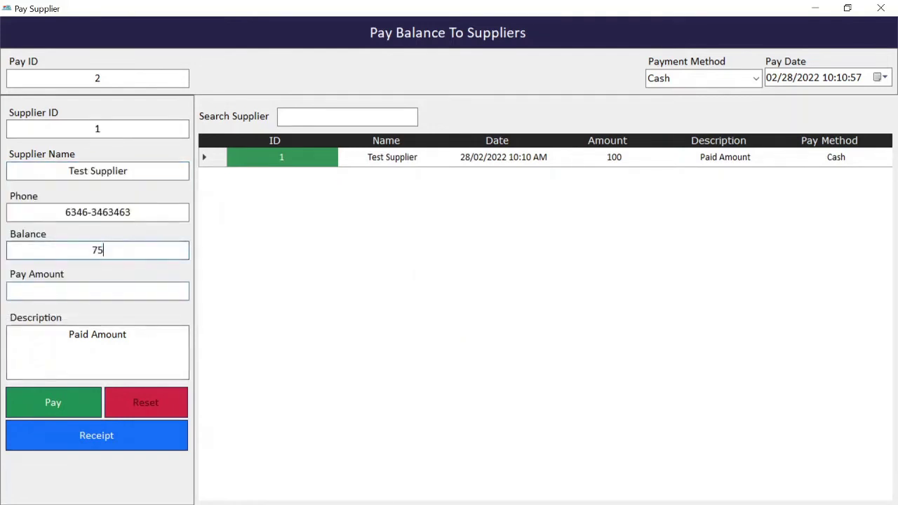
{"action": "left_click", "coordinate": [881, 8]}
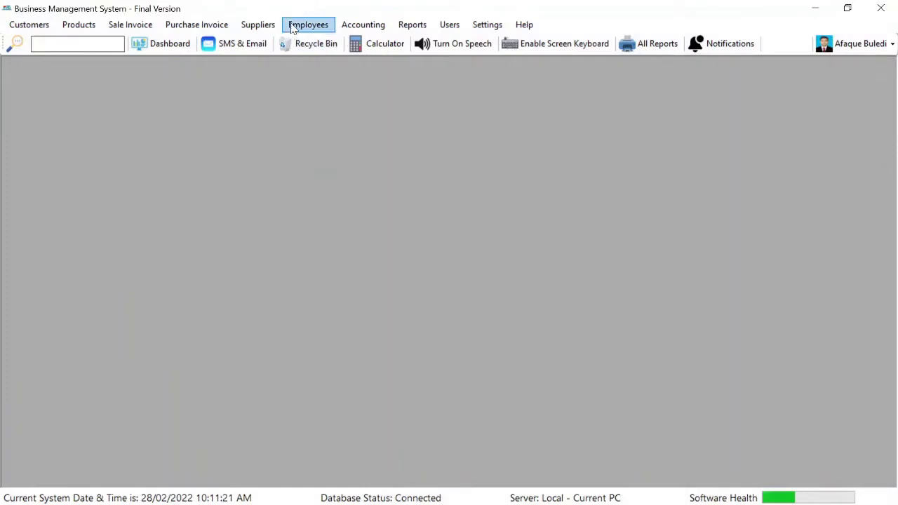
Confirm Test Supplier's remaining balance of 75 in the supplier balance report
{"action": "left_click", "coordinate": [253, 27]}
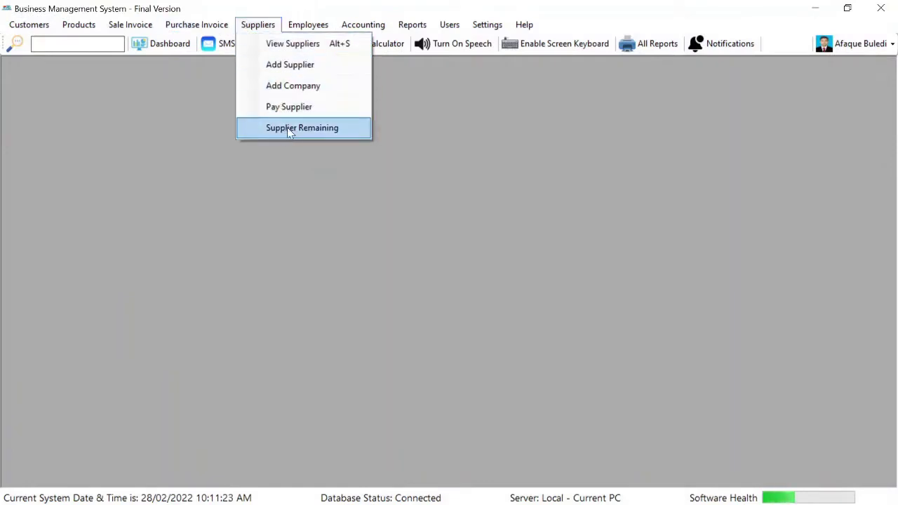
{"action": "left_click", "coordinate": [289, 130]}
{"action": "left_click", "coordinate": [835, 154]}
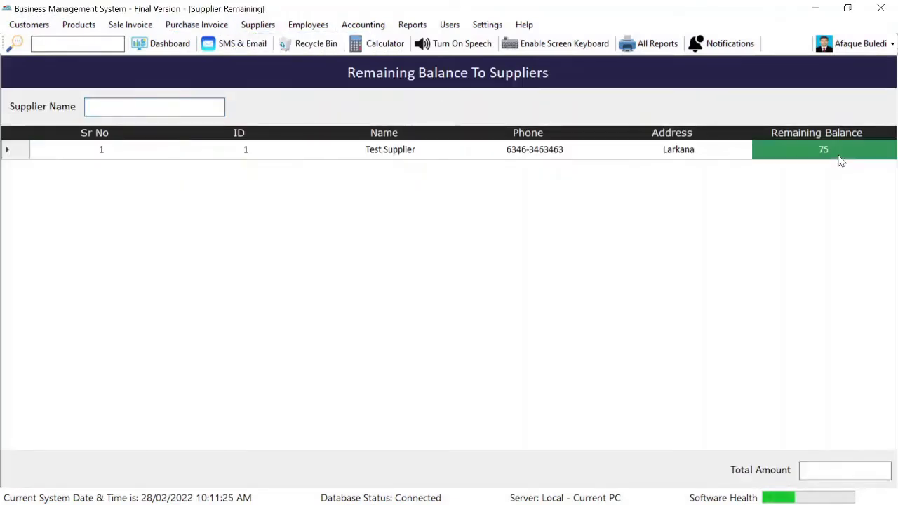
{"action": "key", "text": "Escape"}
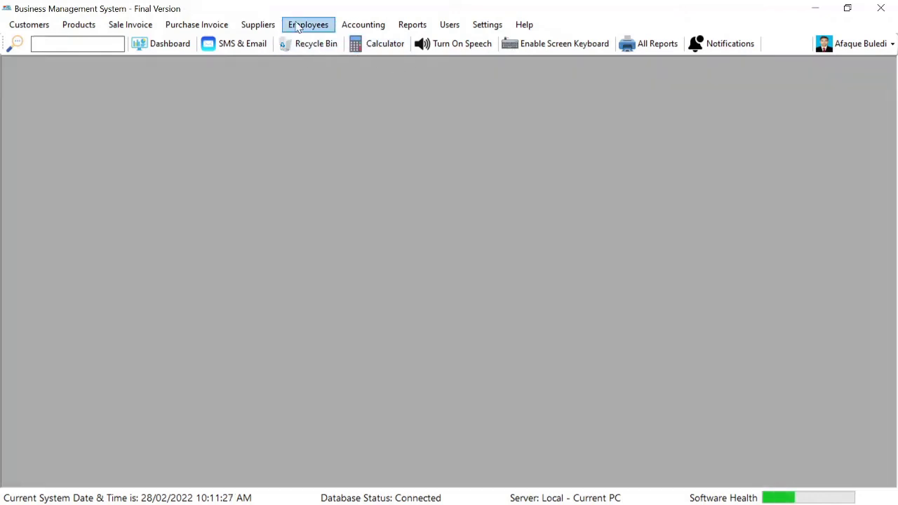
{"action": "left_click", "coordinate": [299, 26]}
Start a new employee and enter the full name, CNIC and phone number
{"action": "left_click", "coordinate": [316, 42]}
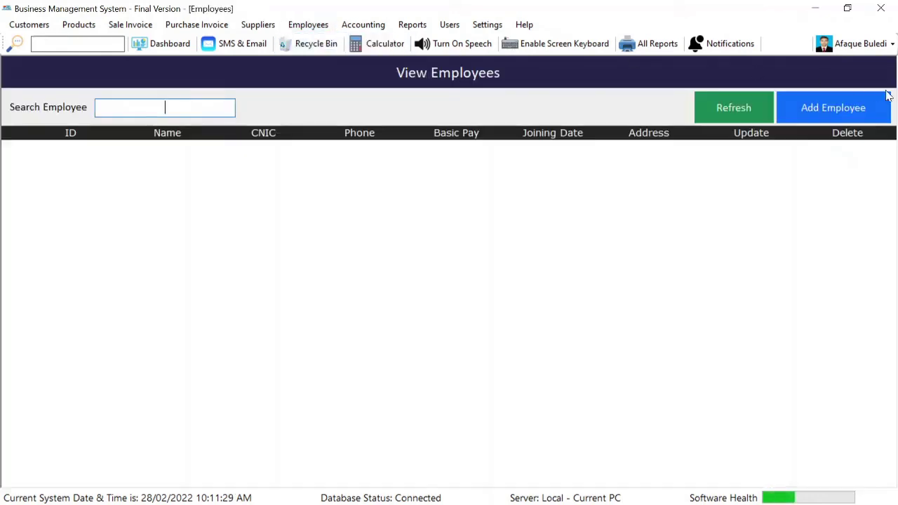
{"action": "left_click", "coordinate": [831, 111]}
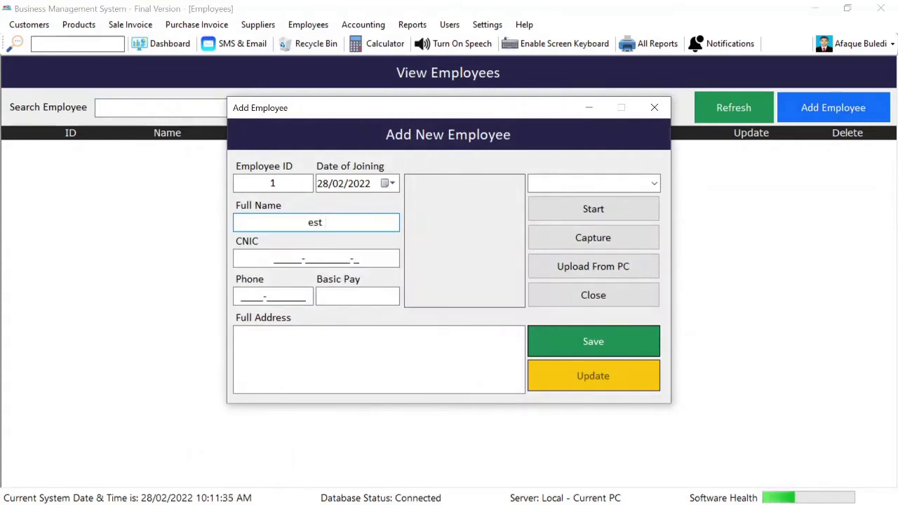
{"action": "type", "text": "t Emloye"}
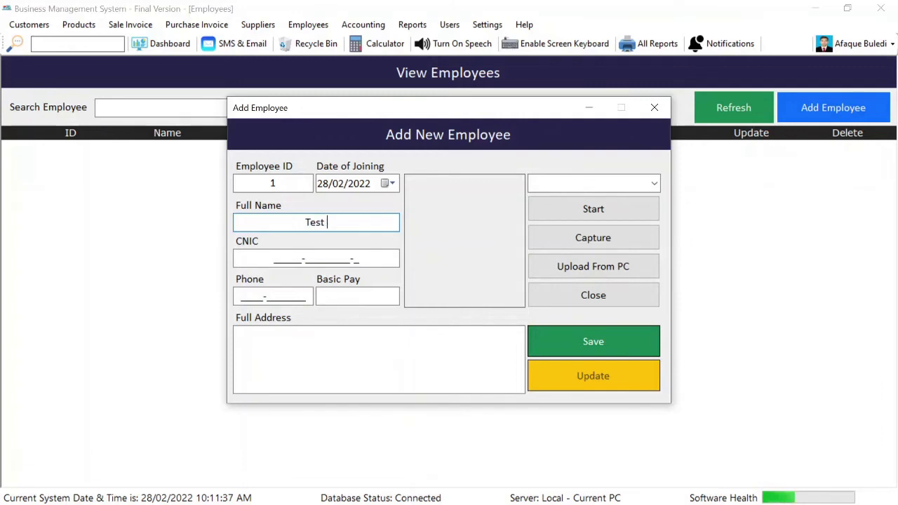
{"action": "type", "text": "e One"}
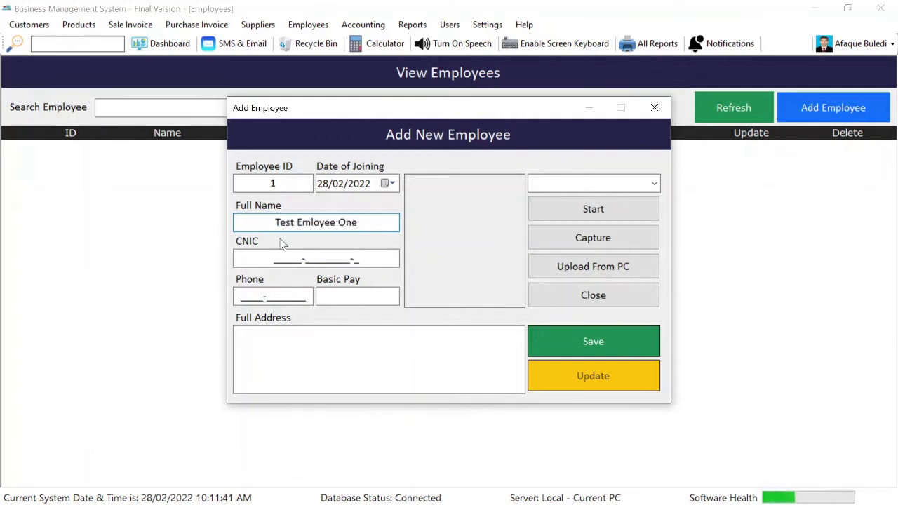
{"action": "key", "text": "Tab"}
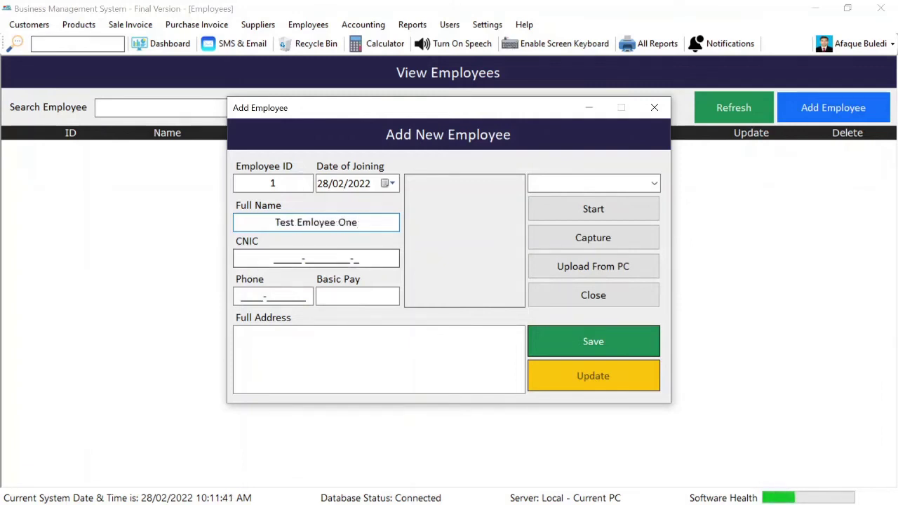
{"action": "type", "text": "34643463463463"}
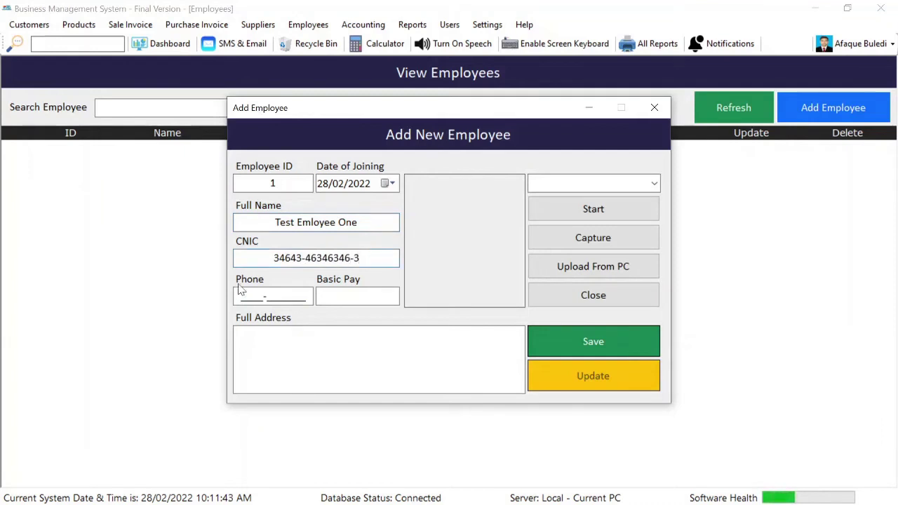
{"action": "left_click", "coordinate": [241, 291]}
{"action": "type", "text": "64634"}
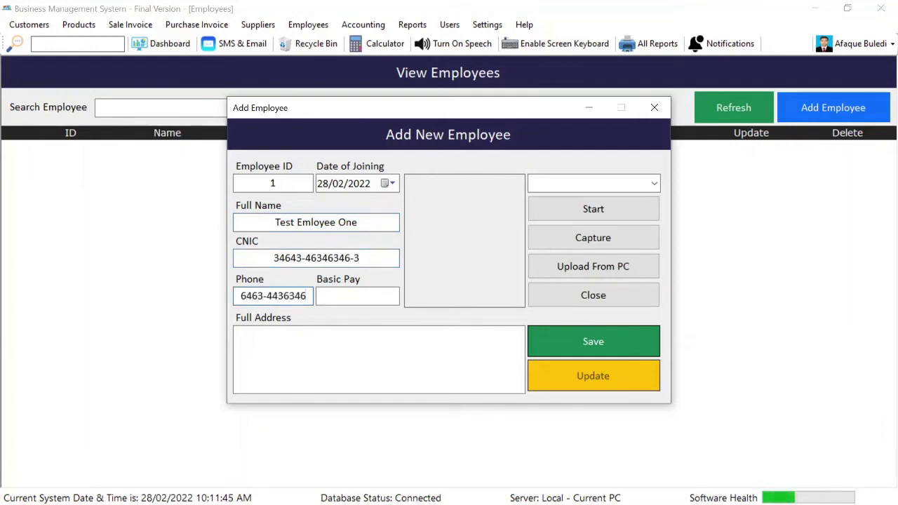
Enter basic pay 10000 and the address, keeping joining date 28/02/2022
{"action": "left_click", "coordinate": [327, 298]}
{"action": "type", "text": "10"}
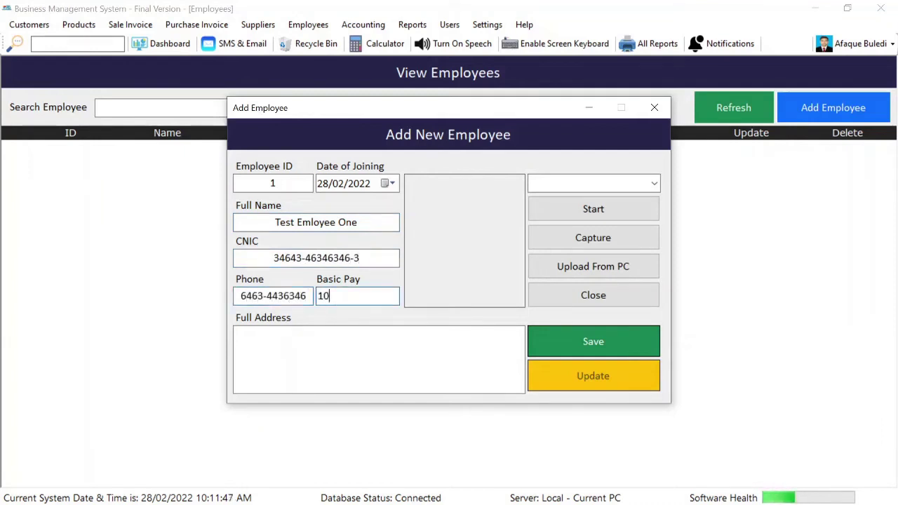
{"action": "type", "text": "000"}
{"action": "left_click", "coordinate": [380, 335]}
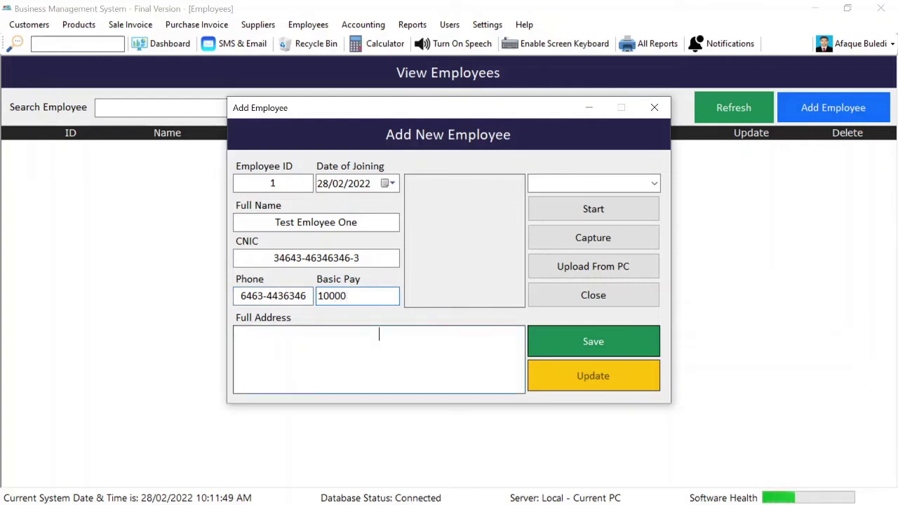
{"action": "type", "text": "Larkana"}
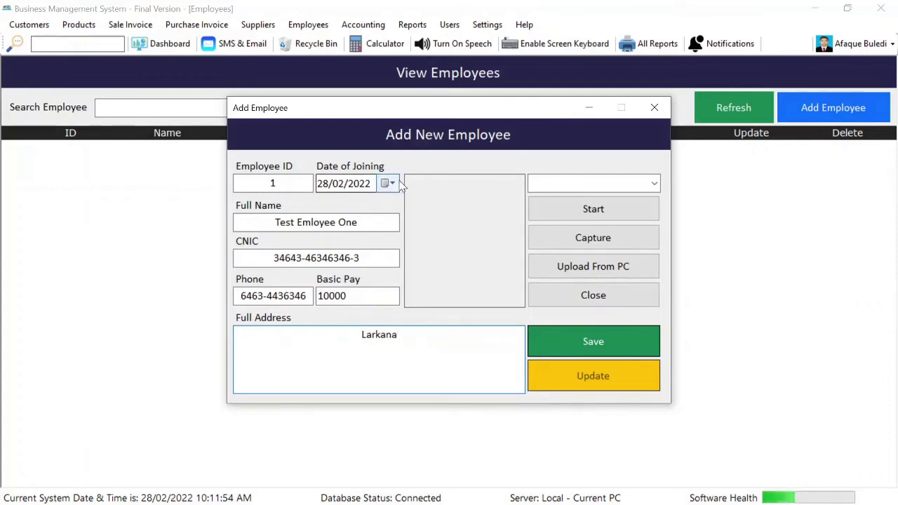
{"action": "left_click", "coordinate": [391, 184]}
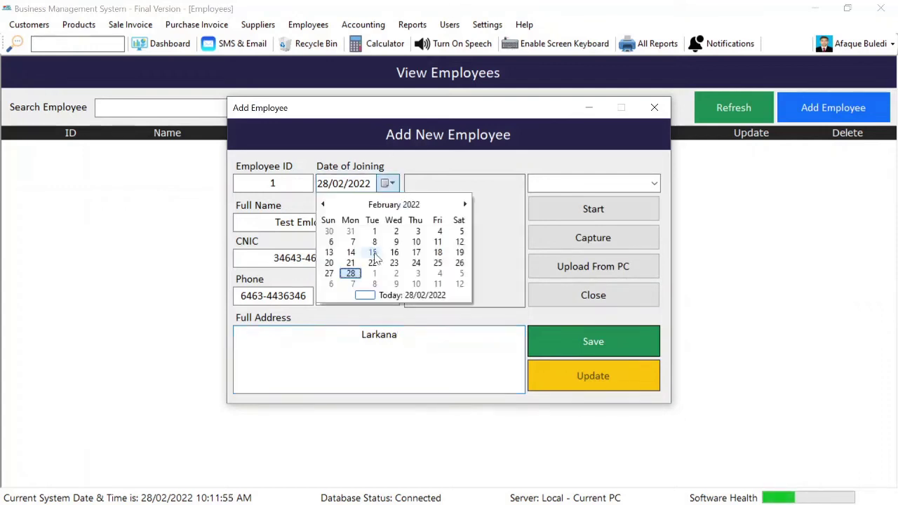
{"action": "left_click", "coordinate": [357, 275]}
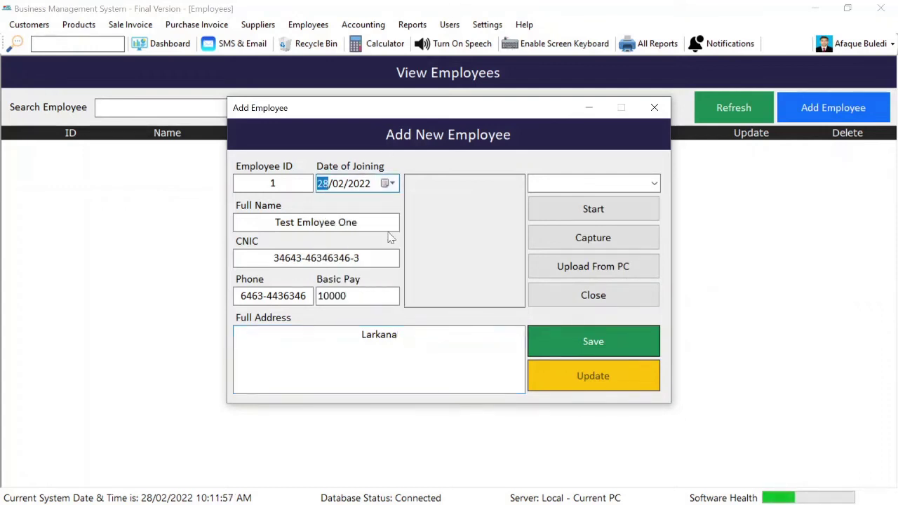
Select Integrated Webcam as the camera and start its live preview
{"action": "left_click", "coordinate": [654, 185]}
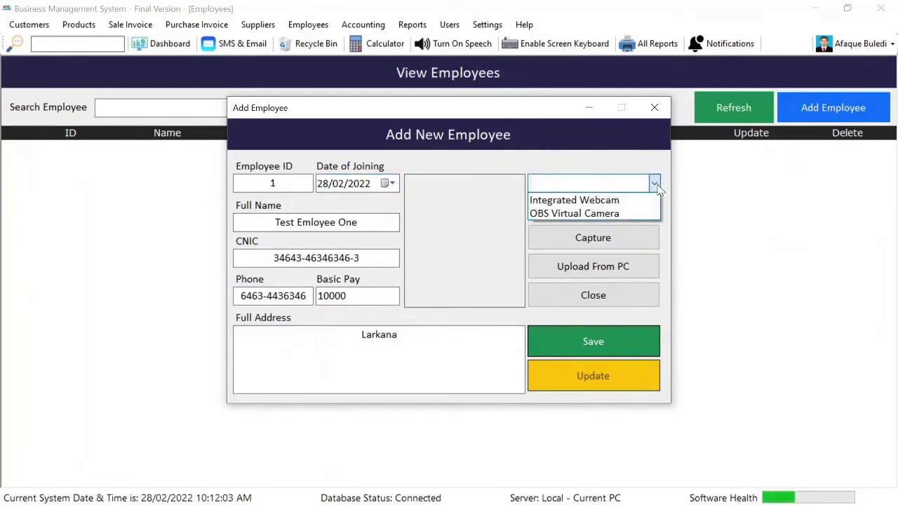
{"action": "left_click", "coordinate": [634, 200]}
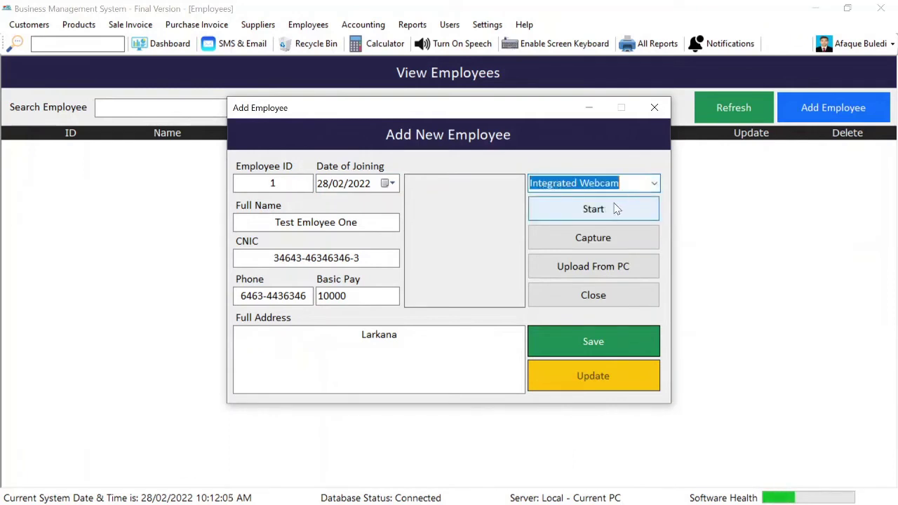
{"action": "left_click", "coordinate": [616, 208]}
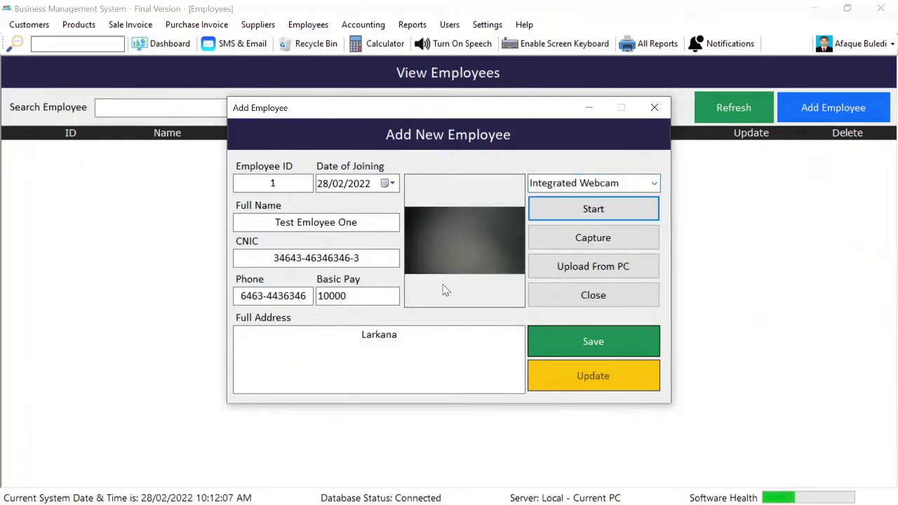
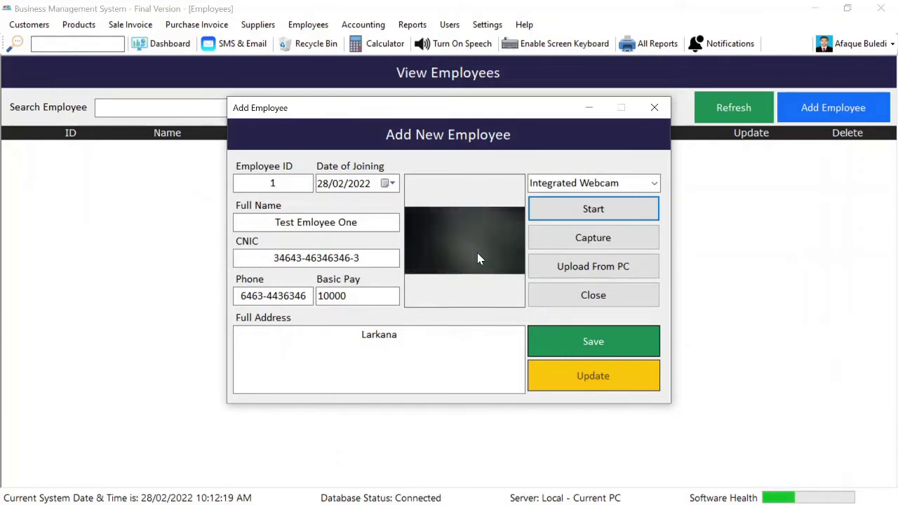
Upload the 'boy' image from the PC as the employee's photo
{"action": "left_click", "coordinate": [565, 270]}
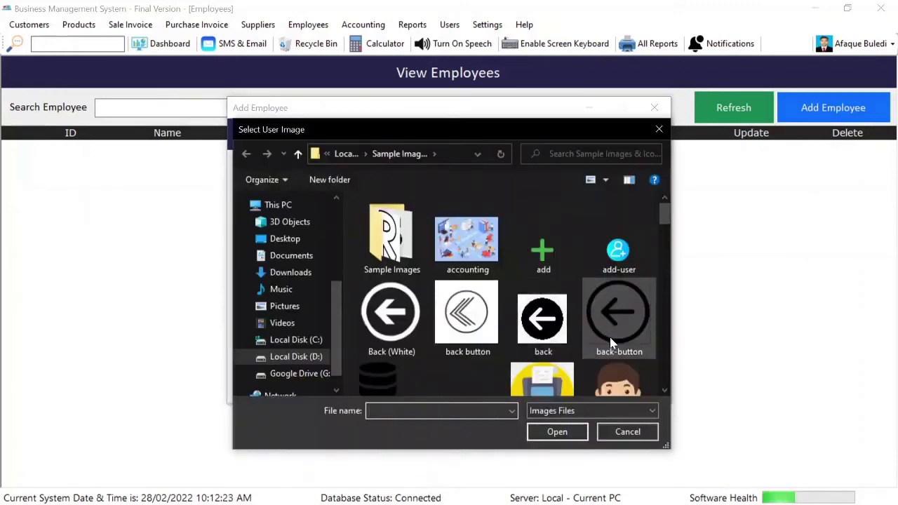
{"action": "scroll", "coordinate": [611, 342], "scroll_direction": "down", "scroll_amount": 1}
{"action": "left_click", "coordinate": [617, 355]}
{"action": "left_click", "coordinate": [557, 430]}
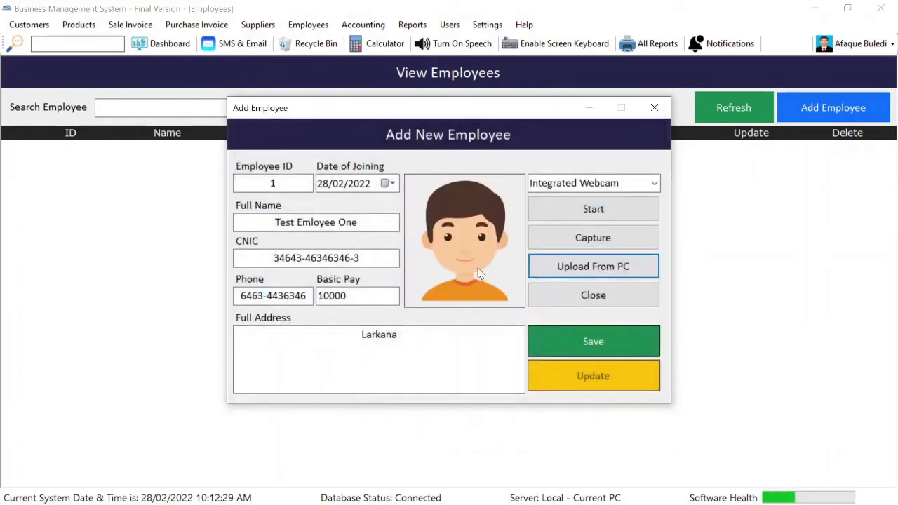
Save Test Emloyee One, acknowledge the confirmation and close the Add Employee form
{"action": "left_click", "coordinate": [594, 344]}
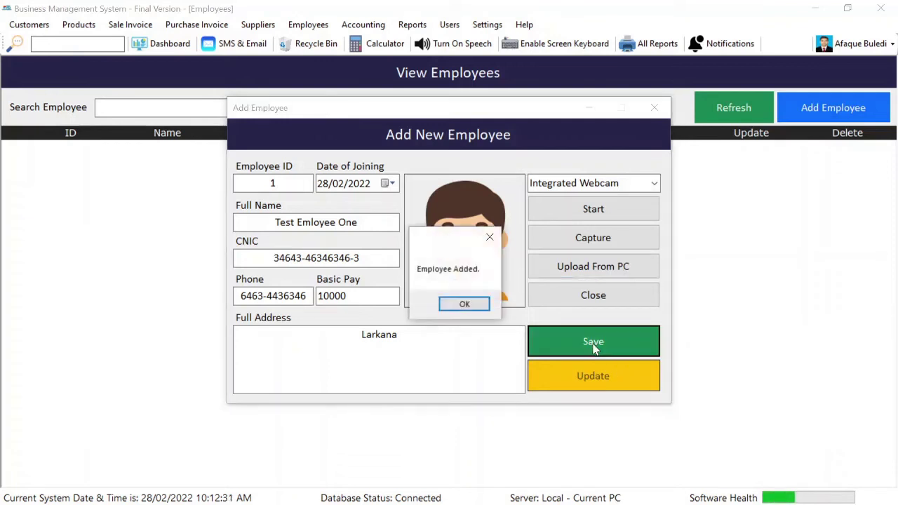
{"action": "key", "text": "Return"}
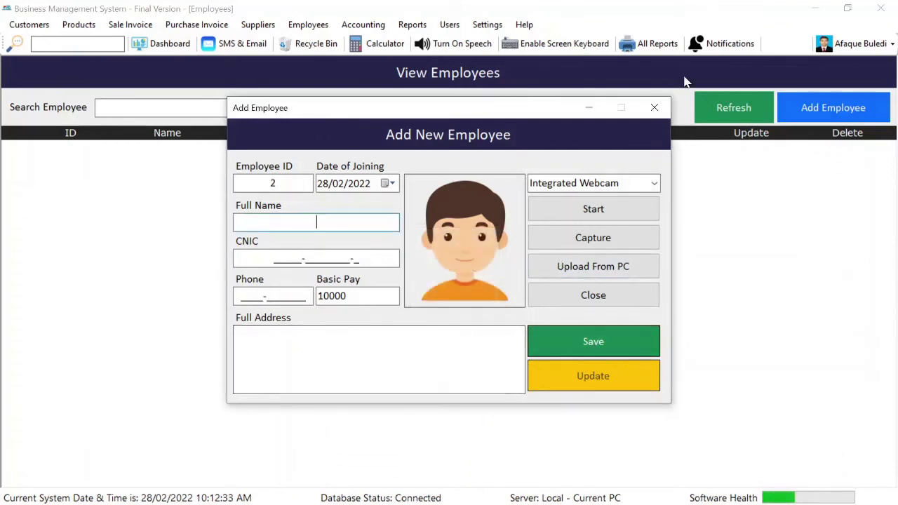
{"action": "left_click", "coordinate": [657, 115]}
Refresh the list and start a second employee 'Test Employee' with CNIC 634 and a phone number
{"action": "left_click", "coordinate": [724, 117]}
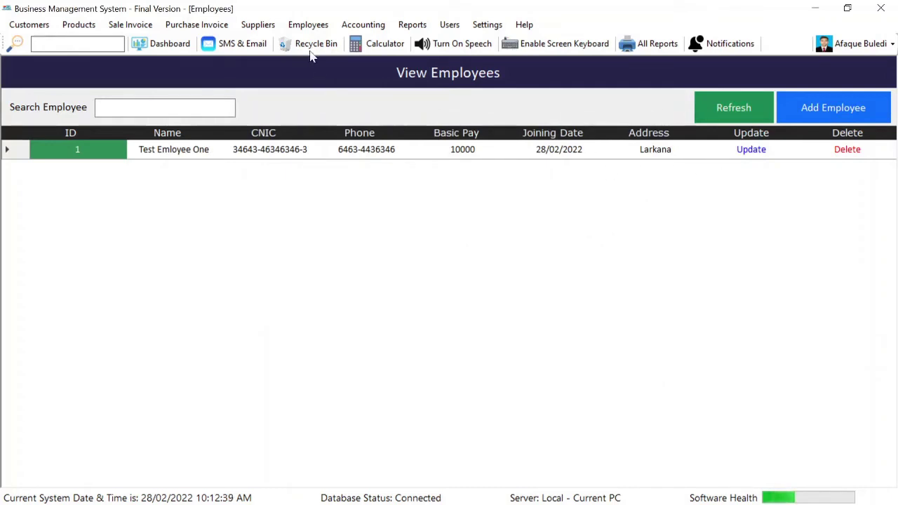
{"action": "left_click", "coordinate": [864, 120]}
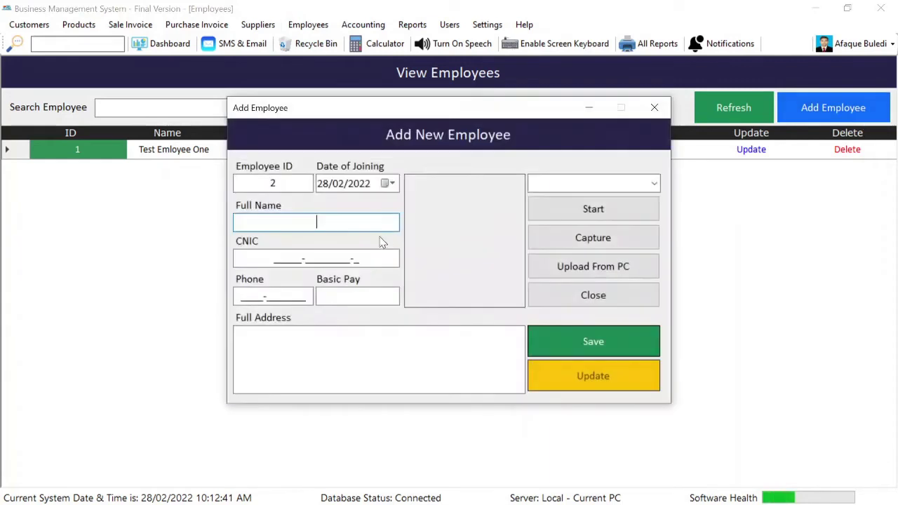
{"action": "type", "text": "Test Employee"}
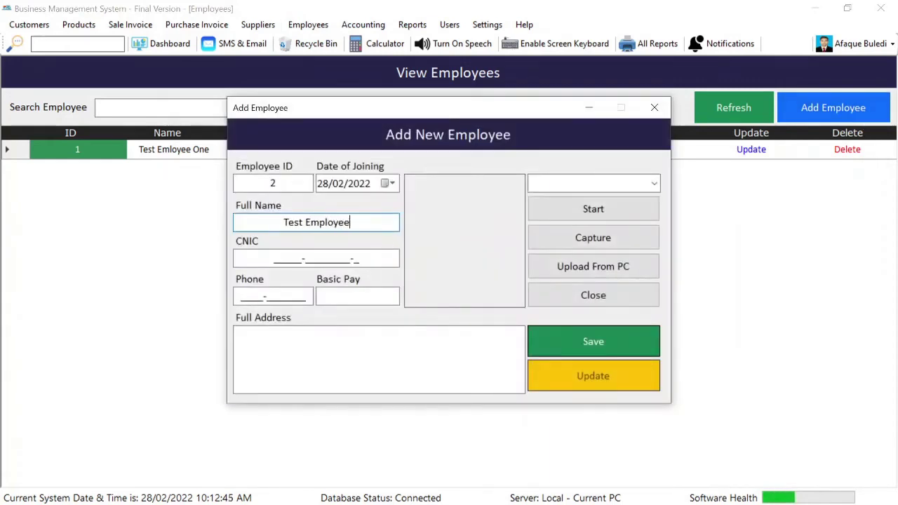
{"action": "key", "text": "Tab"}
{"action": "type", "text": "634"}
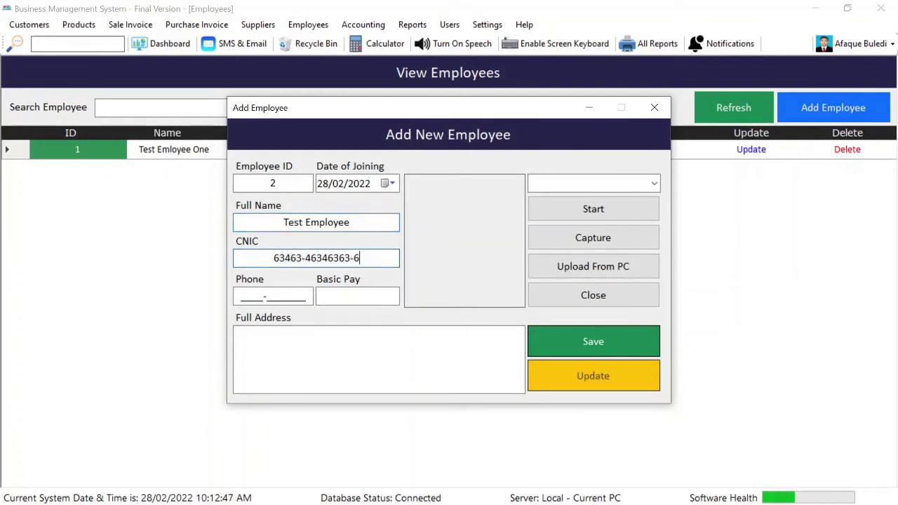
{"action": "key", "text": "Tab"}
{"action": "type", "text": "43634263246"}
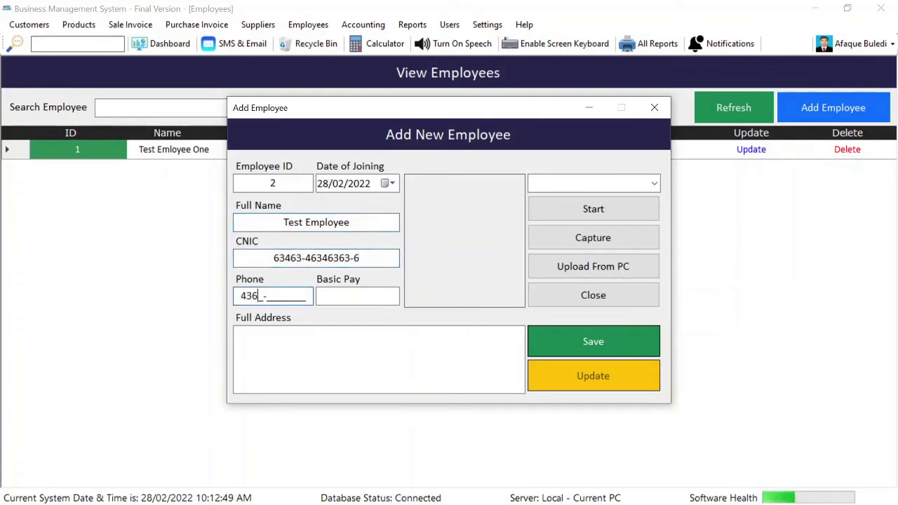
Enter basic pay 10000 and the Larkana address for the new employee
{"action": "key", "text": "Tab"}
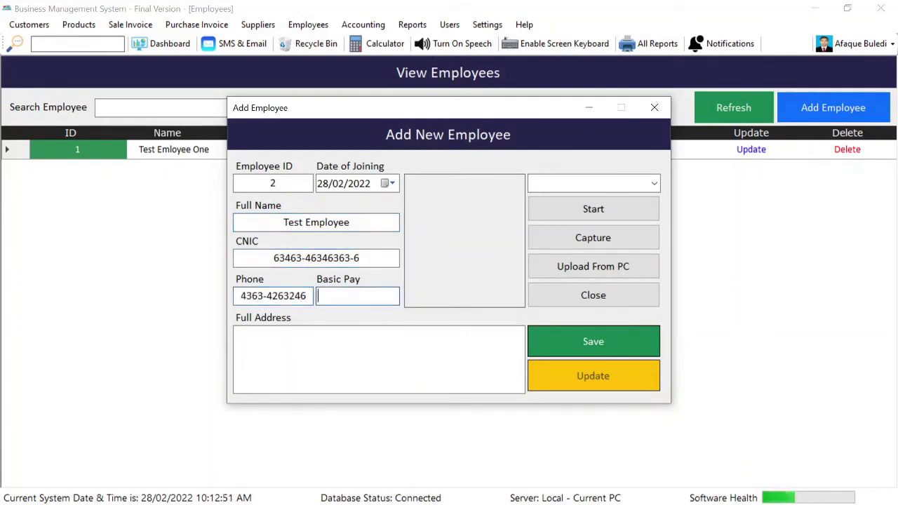
{"action": "type", "text": "10000"}
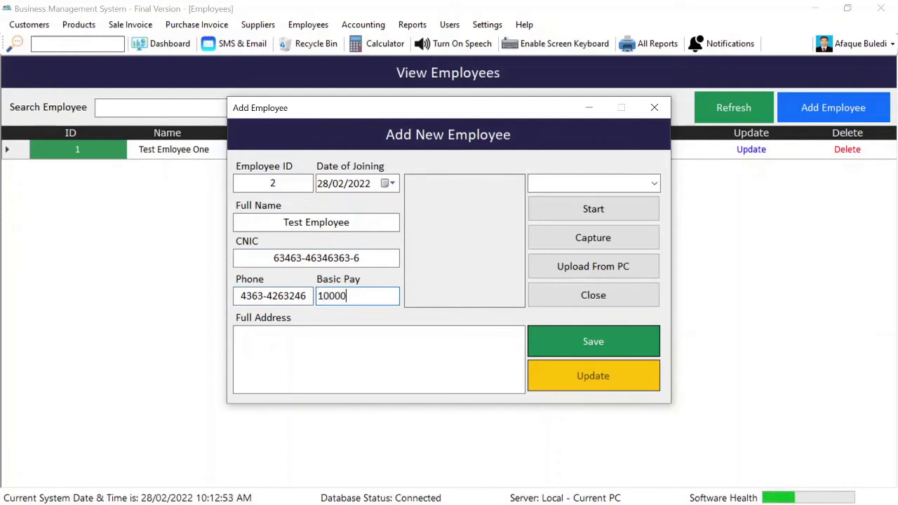
{"action": "left_click", "coordinate": [379, 334]}
{"action": "type", "text": "Larkana"}
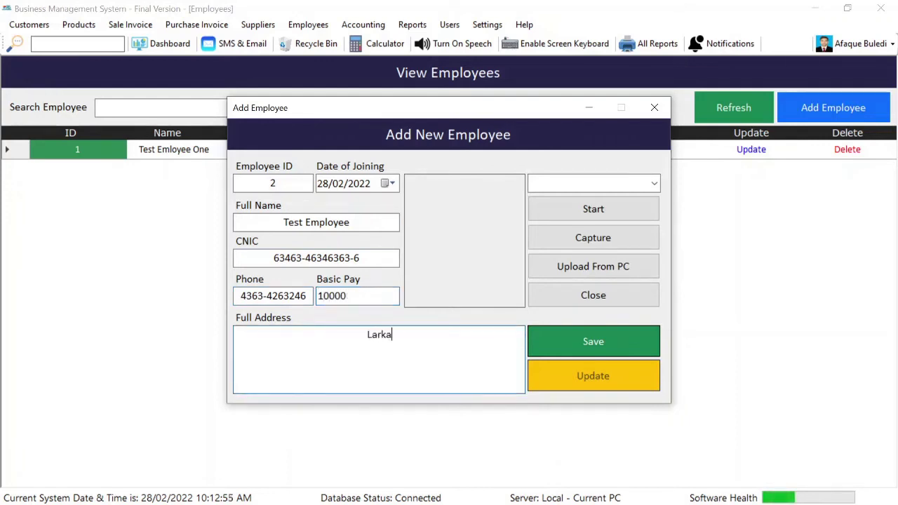
Choose Integrated Webcam and upload the 'boy' image as the photo
{"action": "left_click", "coordinate": [654, 184]}
{"action": "left_click", "coordinate": [631, 201]}
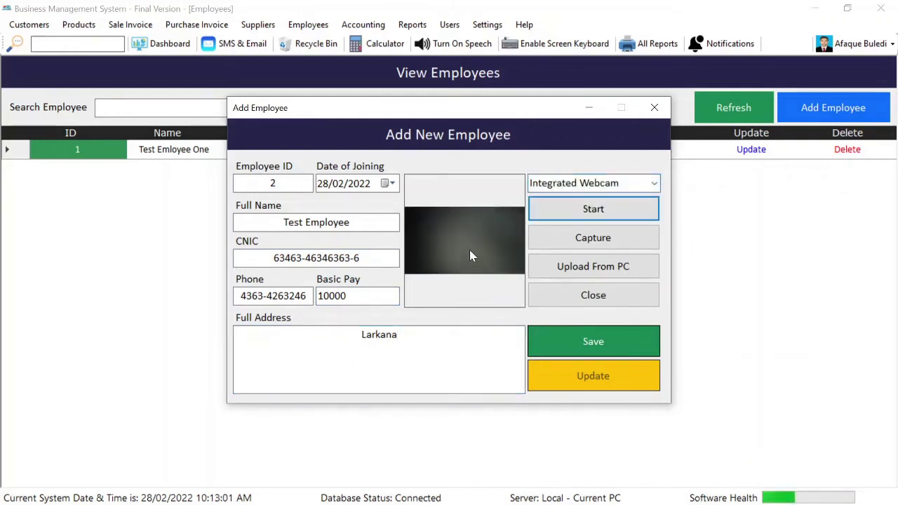
{"action": "left_click", "coordinate": [613, 264]}
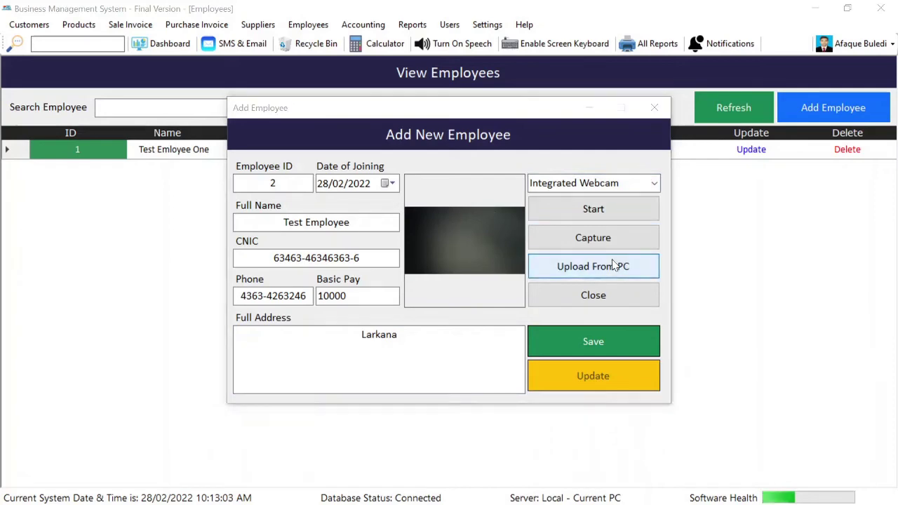
{"action": "left_click", "coordinate": [631, 398]}
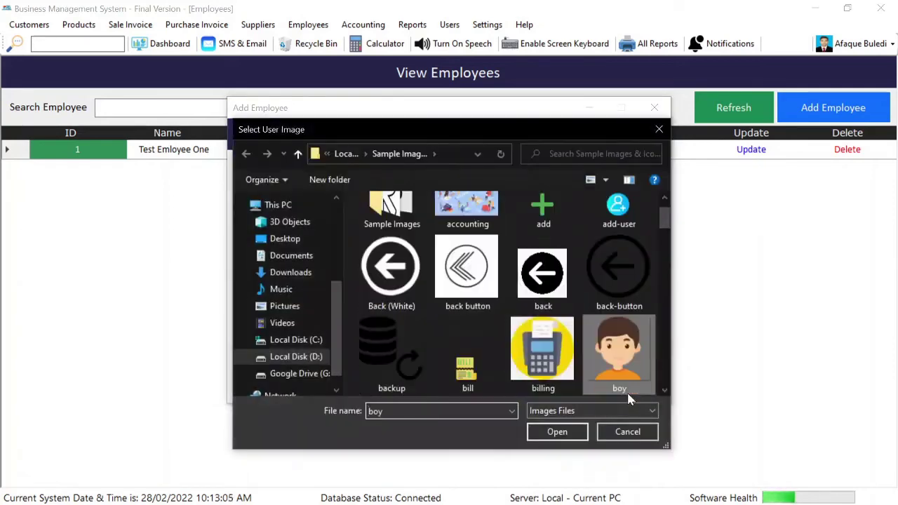
{"action": "left_click", "coordinate": [558, 432]}
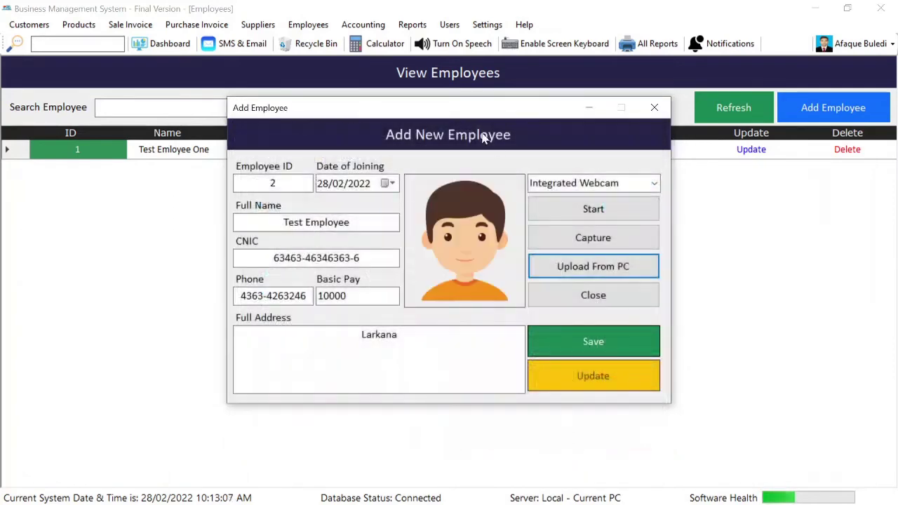
Save the second employee, close the form and refresh the employee list
{"action": "left_click", "coordinate": [598, 353]}
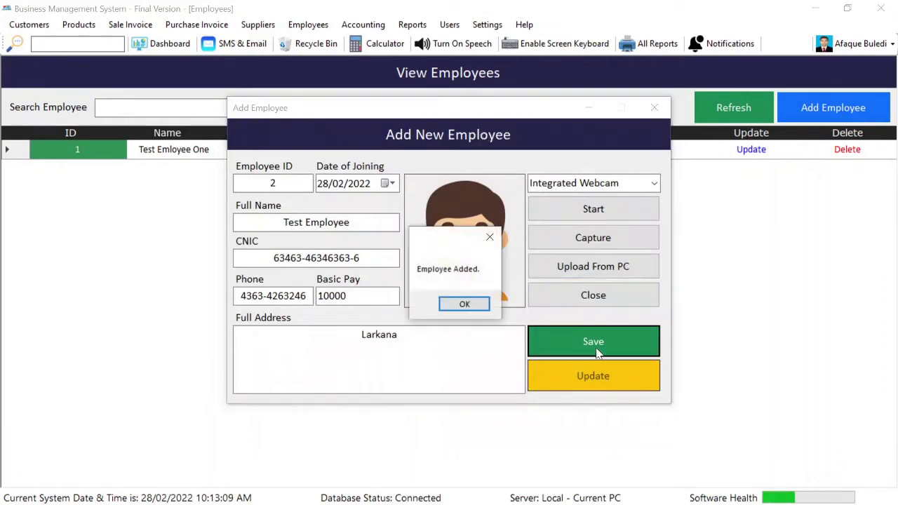
{"action": "key", "text": "Return"}
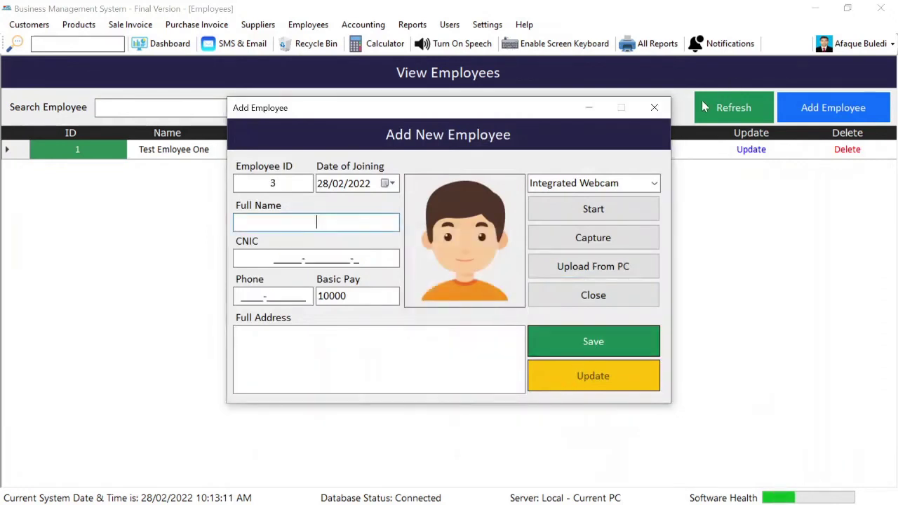
{"action": "left_click", "coordinate": [654, 107]}
{"action": "left_click", "coordinate": [762, 106]}
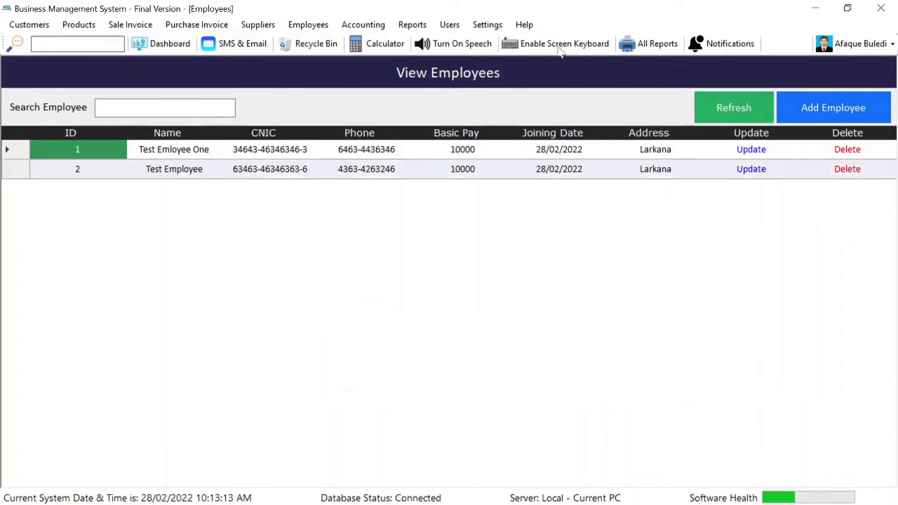
Load the saved attendance records for the selected date in View Attendance
{"action": "left_click", "coordinate": [310, 25]}
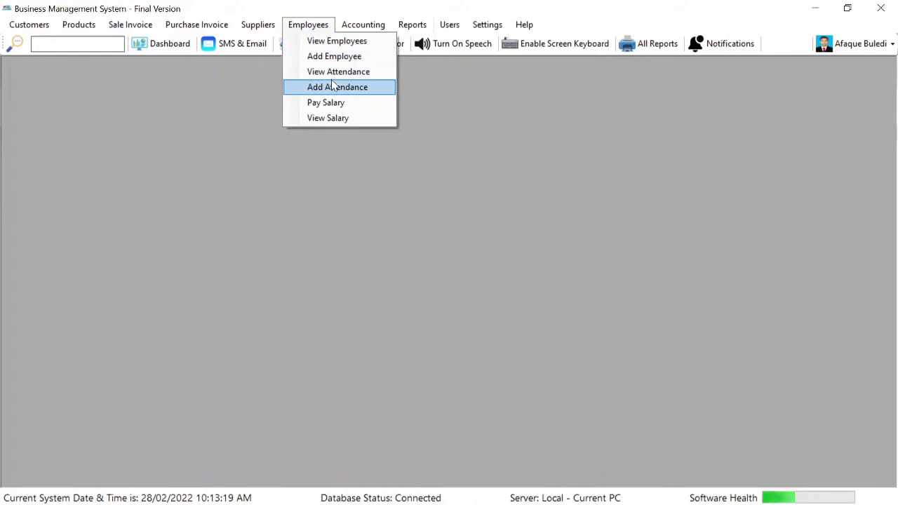
{"action": "left_click", "coordinate": [332, 74]}
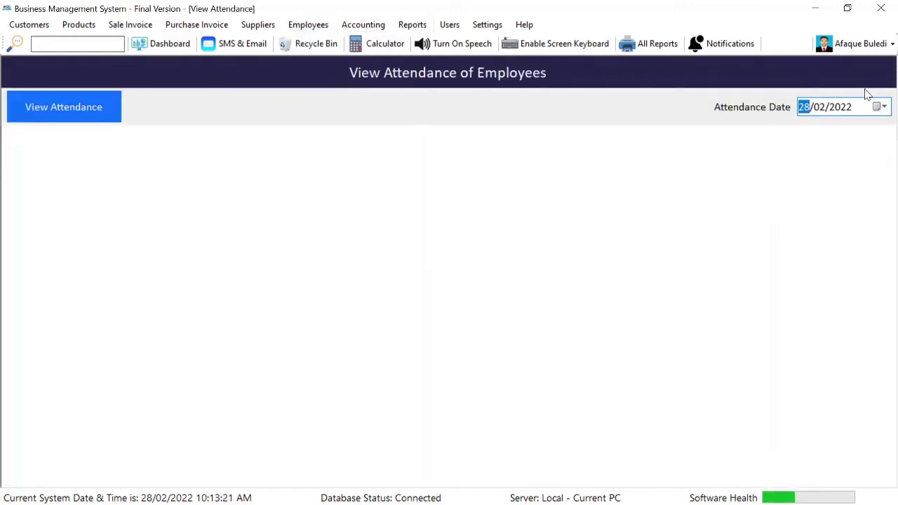
{"action": "left_click", "coordinate": [85, 116]}
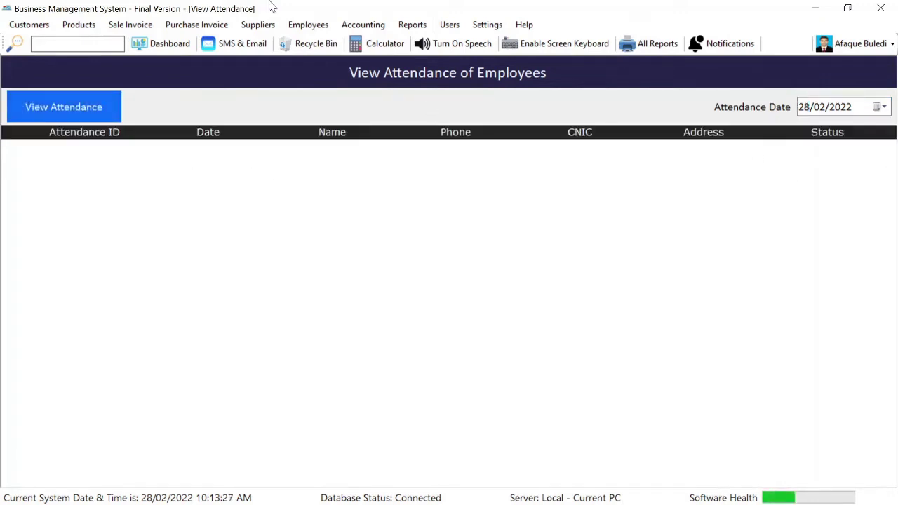
Save attendance for 02/28/2022 with Test Emloyee One present, then return to View Attendance
{"action": "left_click", "coordinate": [300, 25]}
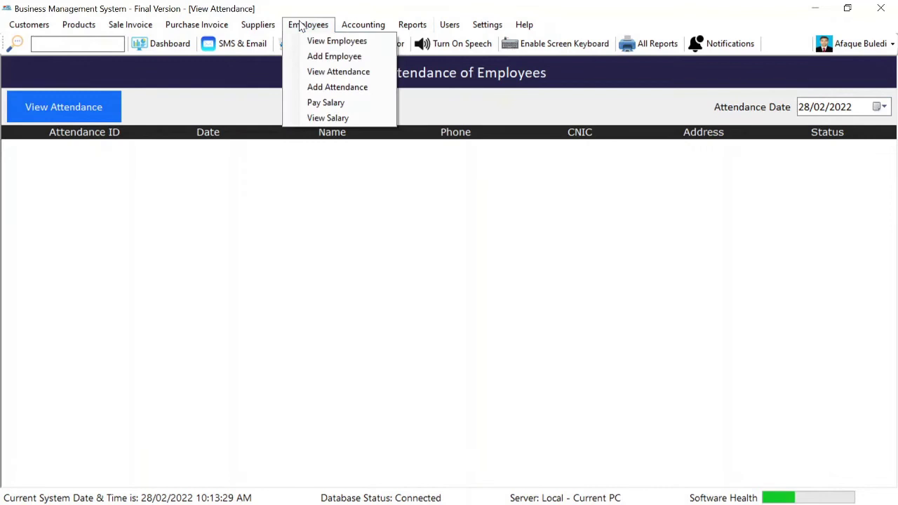
{"action": "left_click", "coordinate": [338, 87]}
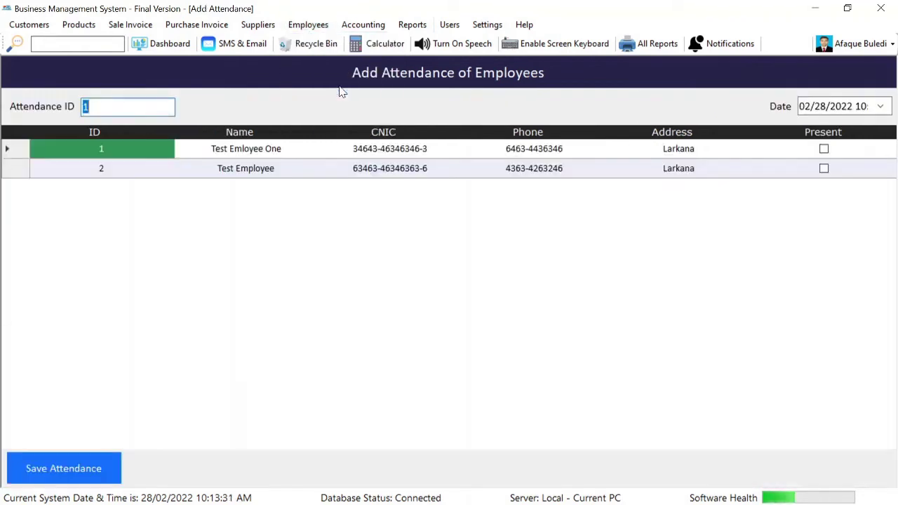
{"action": "left_click", "coordinate": [824, 150]}
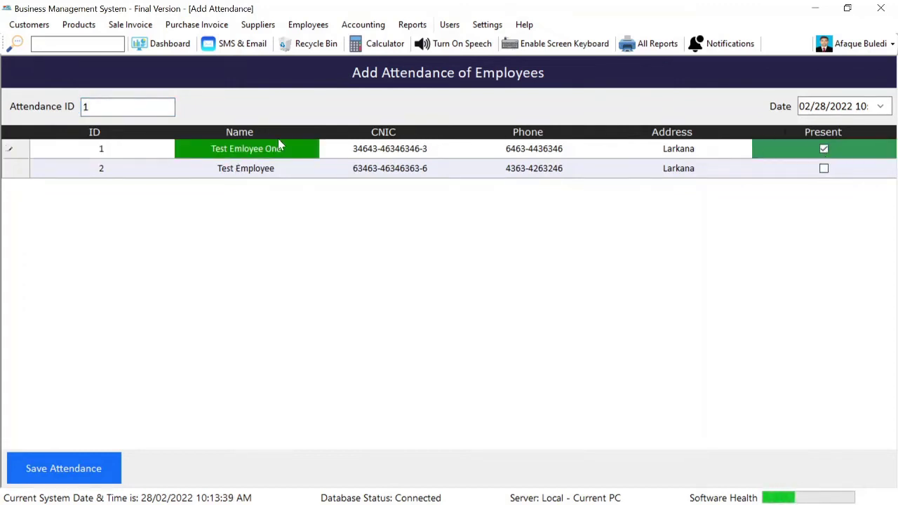
{"action": "left_click", "coordinate": [52, 469]}
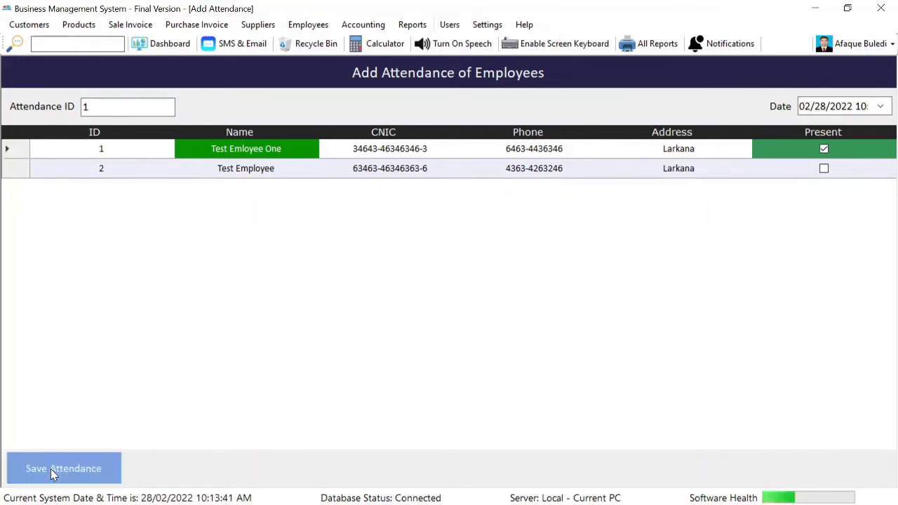
{"action": "key", "text": "Return"}
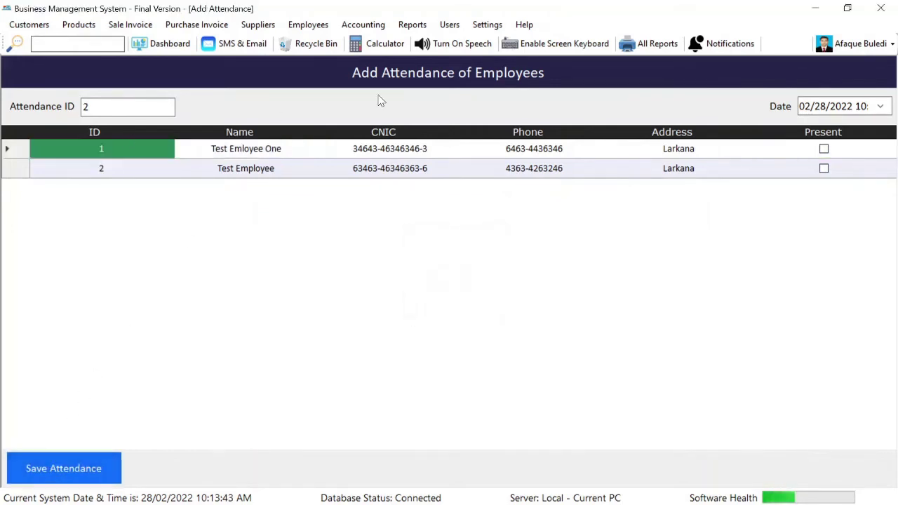
{"action": "left_click", "coordinate": [87, 106]}
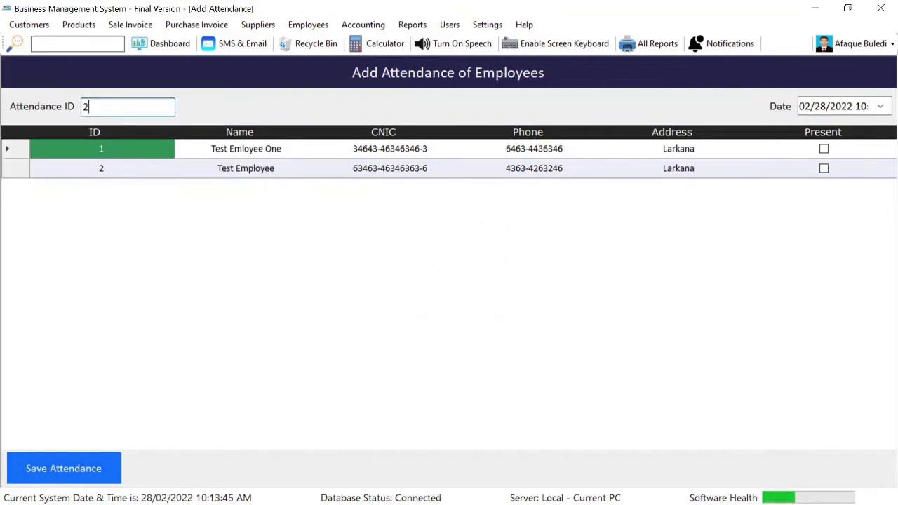
{"action": "left_click", "coordinate": [313, 24]}
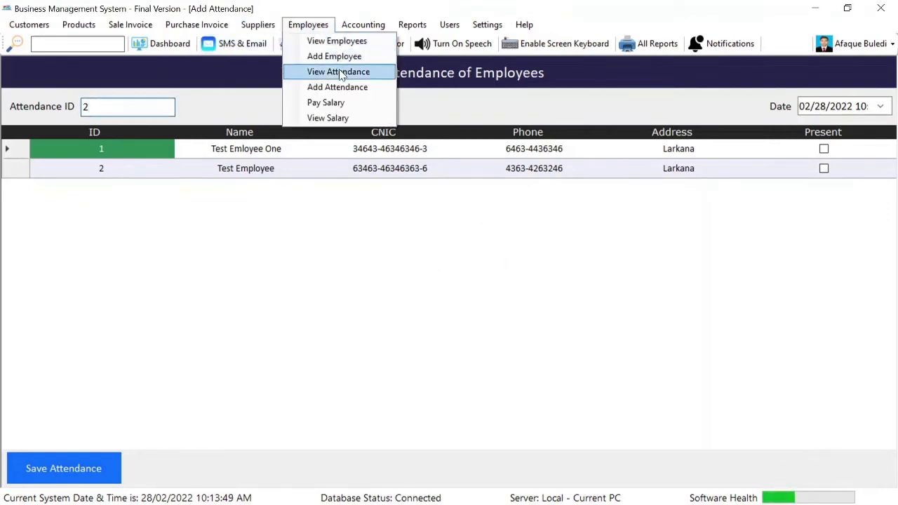
{"action": "left_click", "coordinate": [340, 72]}
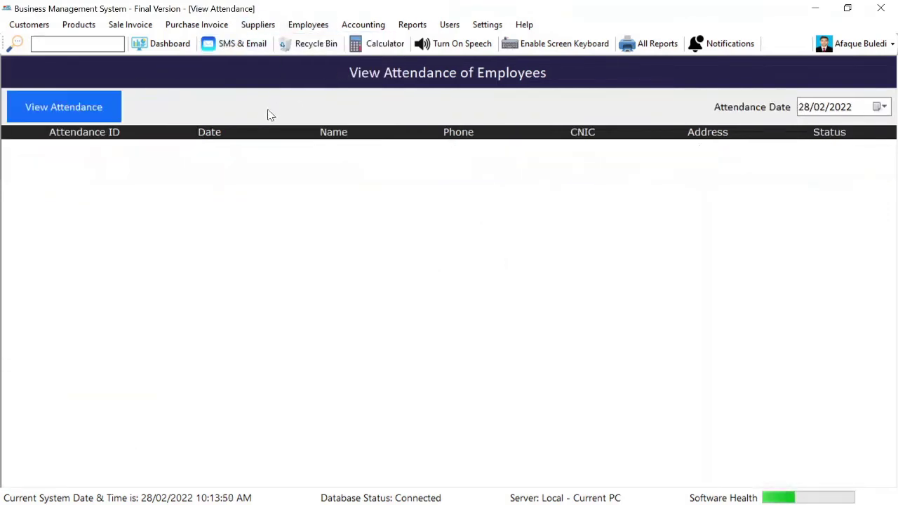
Save attendance for 1 March 2022 with both employees marked present
{"action": "left_click", "coordinate": [31, 117]}
{"action": "left_click", "coordinate": [855, 154]}
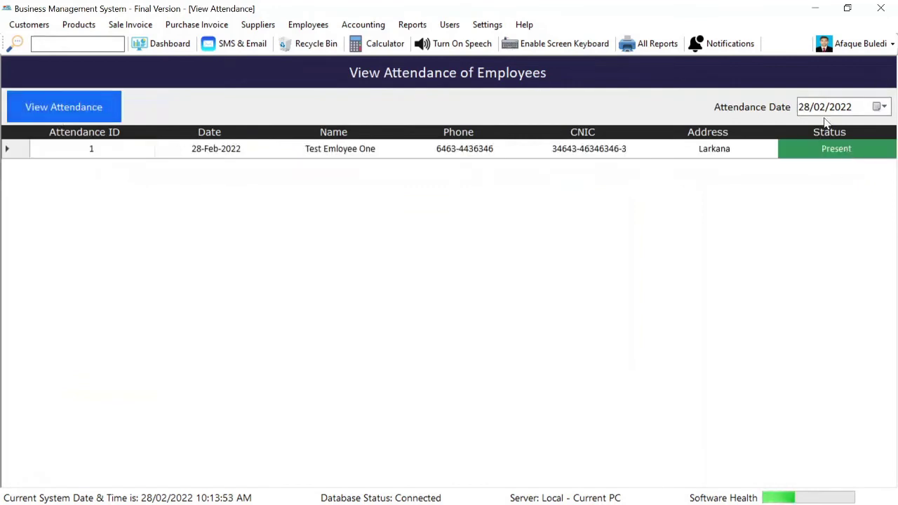
{"action": "left_click", "coordinate": [321, 27]}
{"action": "left_click", "coordinate": [353, 87]}
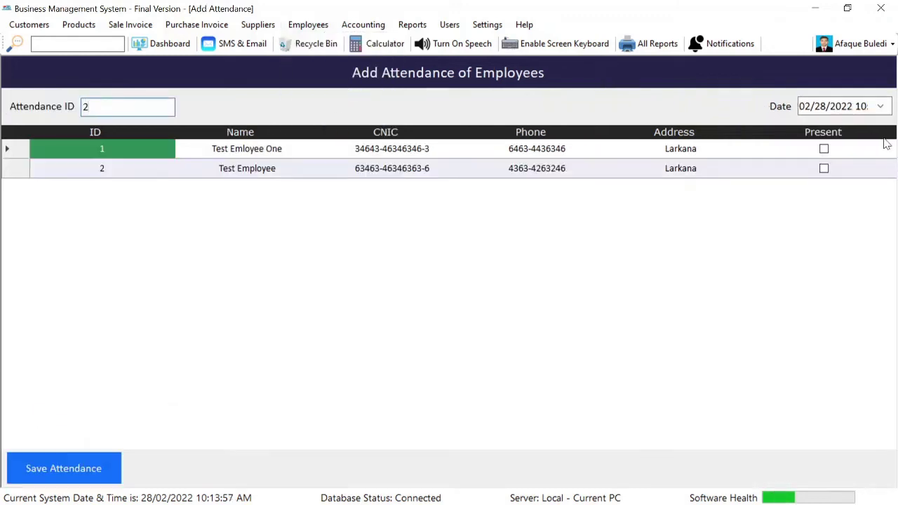
{"action": "left_click", "coordinate": [881, 107]}
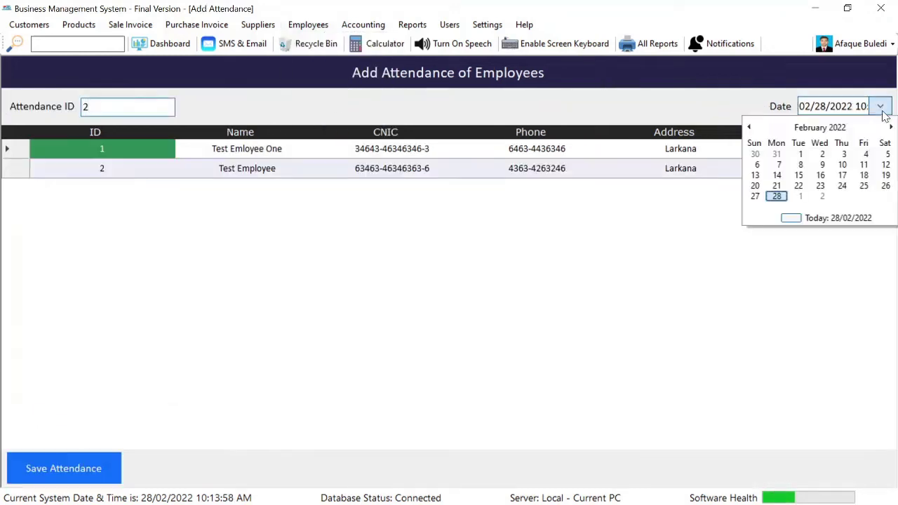
{"action": "left_click", "coordinate": [801, 196]}
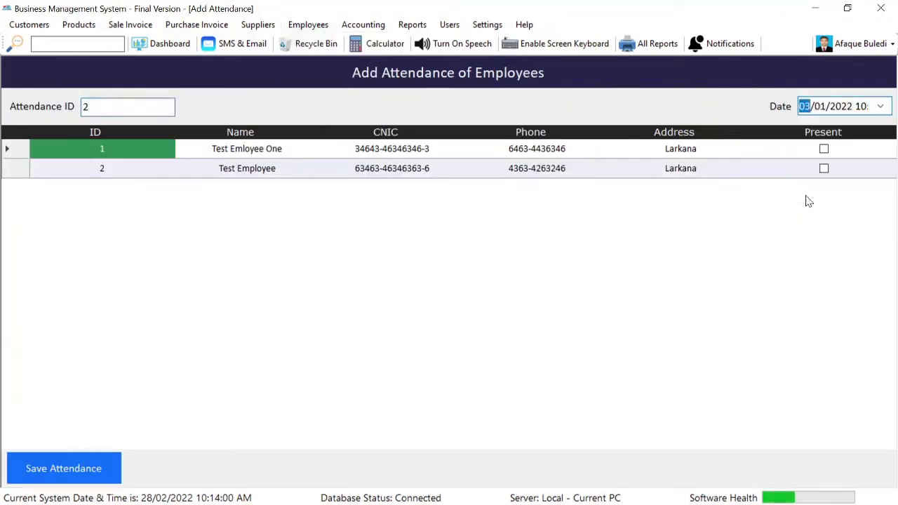
{"action": "left_click", "coordinate": [825, 150]}
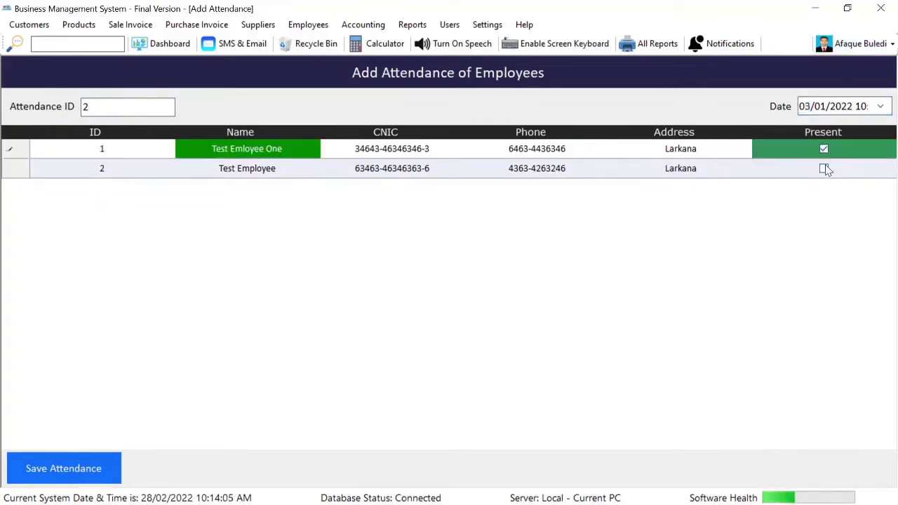
{"action": "left_click", "coordinate": [825, 169]}
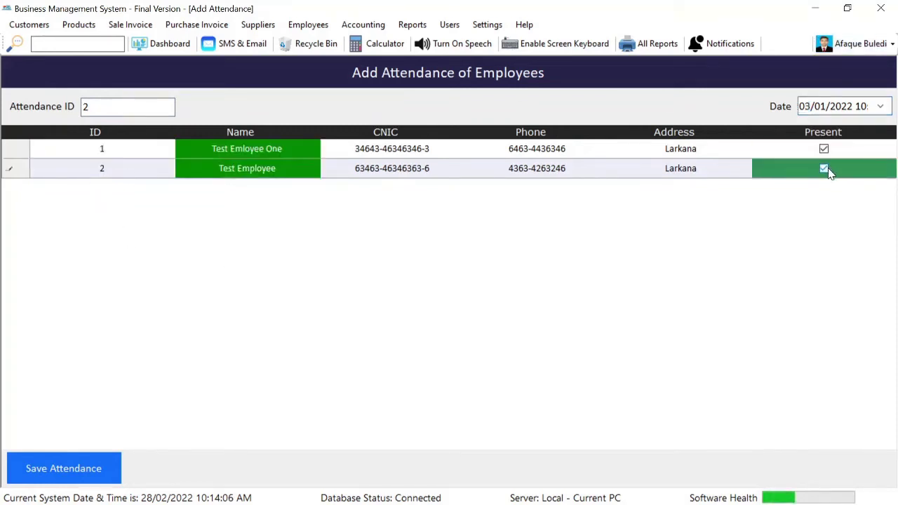
{"action": "left_click", "coordinate": [60, 474]}
{"action": "key", "text": "Return"}
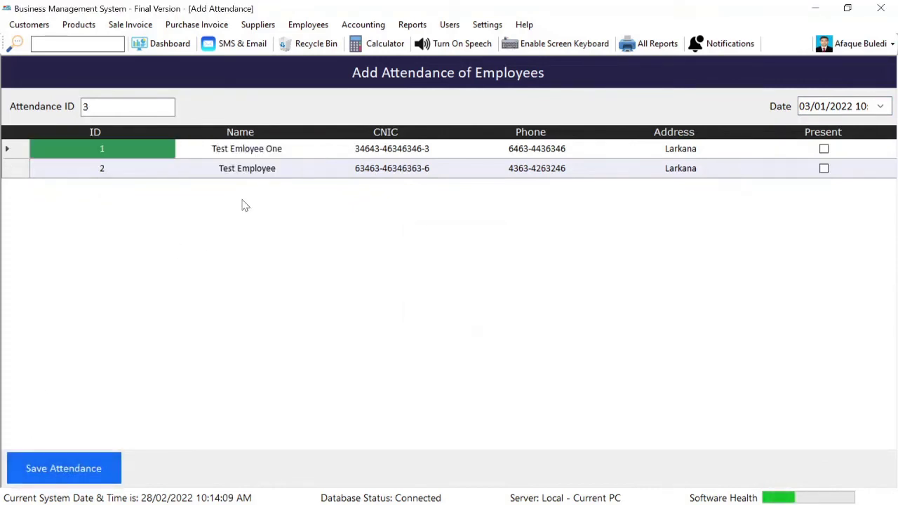
View saved attendance for 1 March and 28 February 2022, then close both attendance forms
{"action": "left_click", "coordinate": [309, 25]}
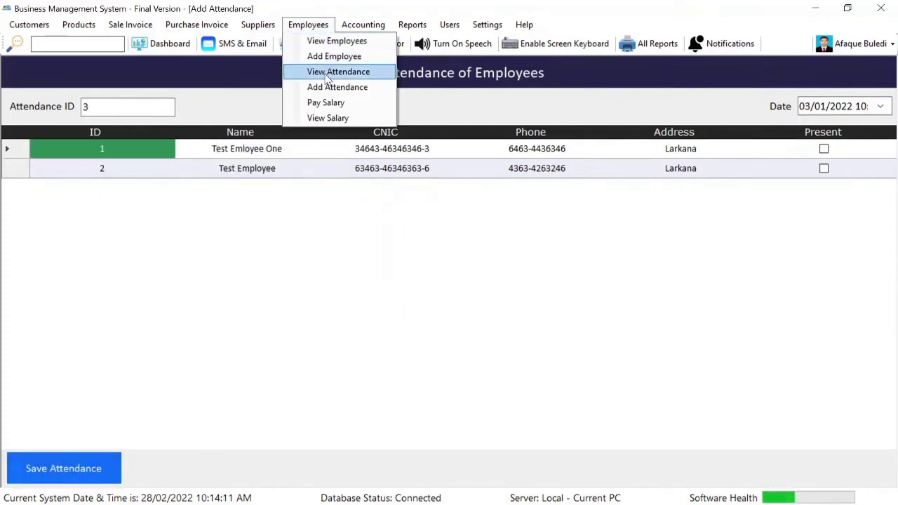
{"action": "left_click", "coordinate": [319, 70]}
{"action": "left_click", "coordinate": [882, 108]}
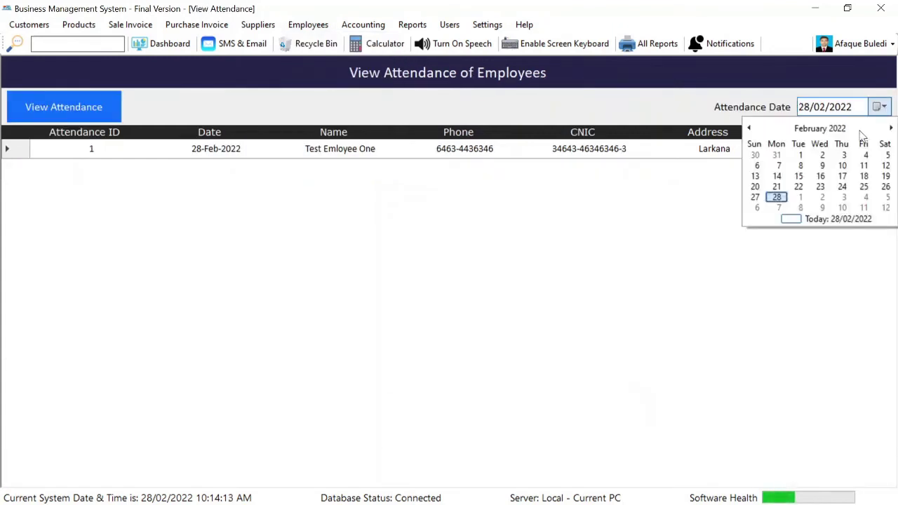
{"action": "left_click", "coordinate": [803, 201]}
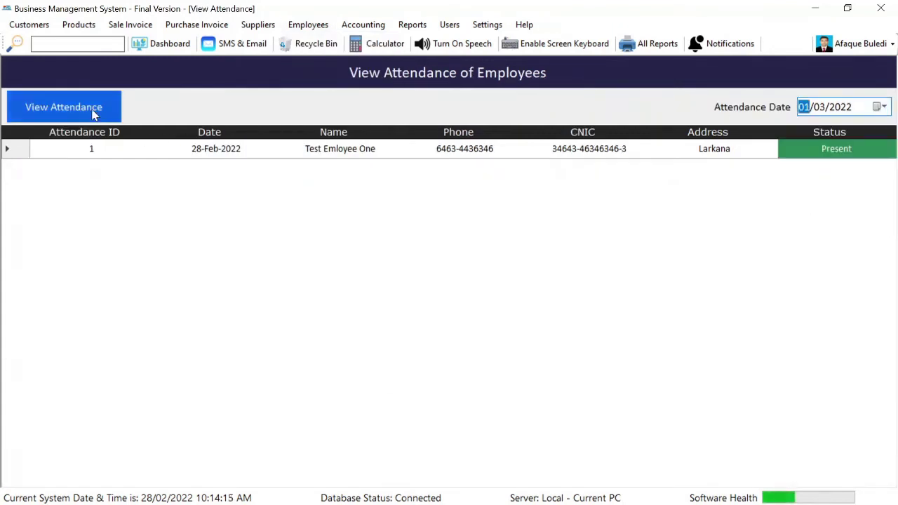
{"action": "left_click", "coordinate": [95, 114]}
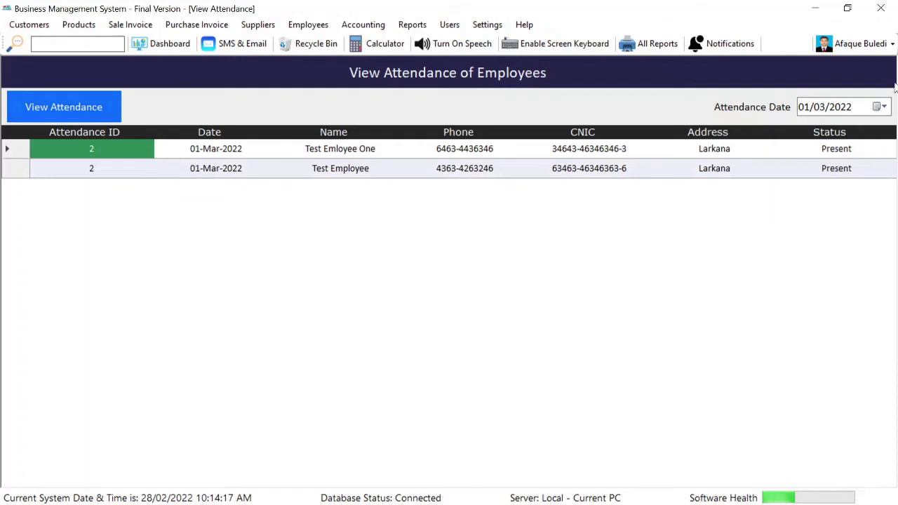
{"action": "left_click", "coordinate": [883, 107]}
{"action": "left_click", "coordinate": [779, 156]}
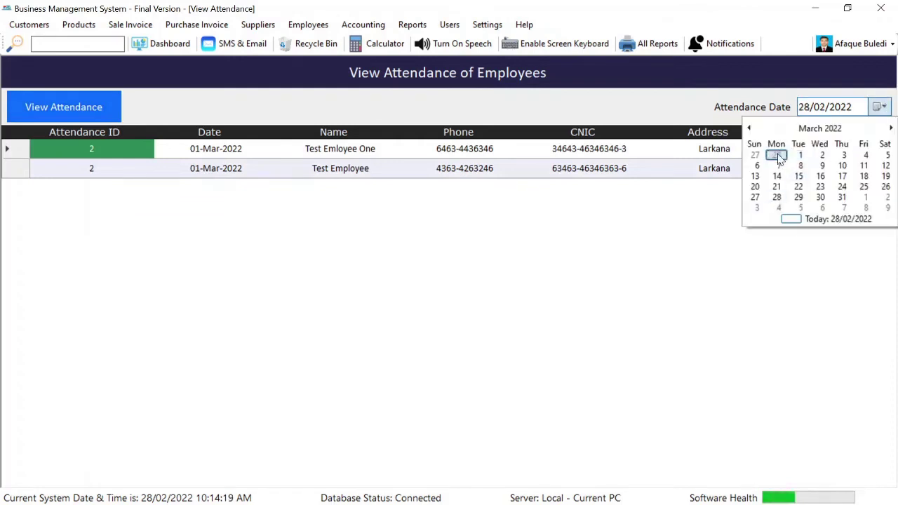
{"action": "left_click", "coordinate": [59, 116]}
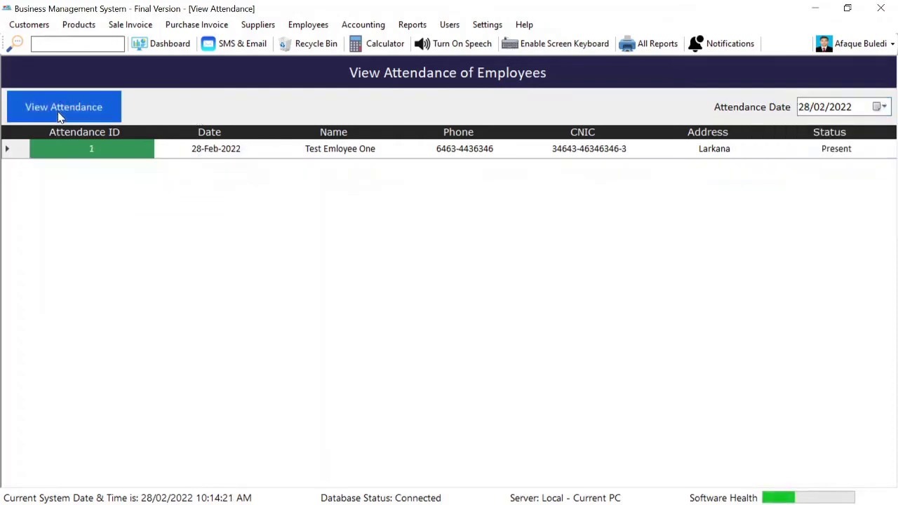
{"action": "key", "text": "Escape"}
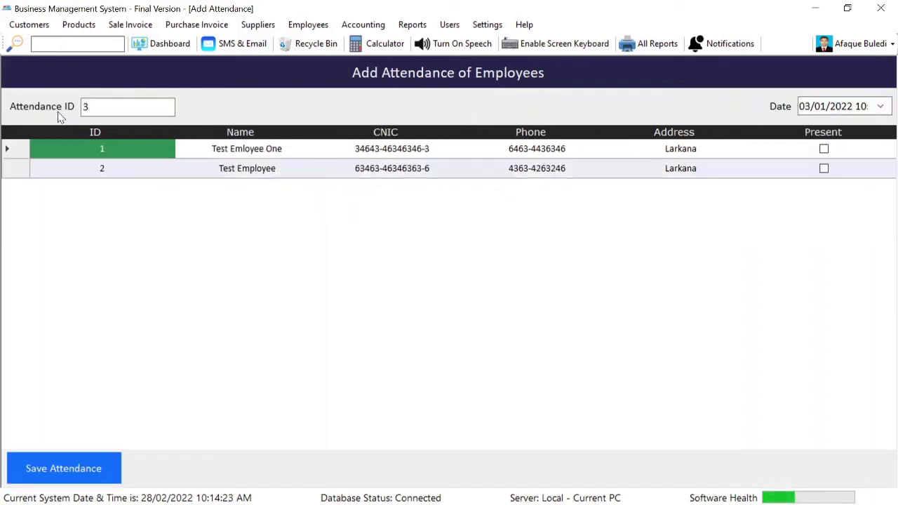
{"action": "key", "text": "Escape"}
{"action": "left_click", "coordinate": [315, 27]}
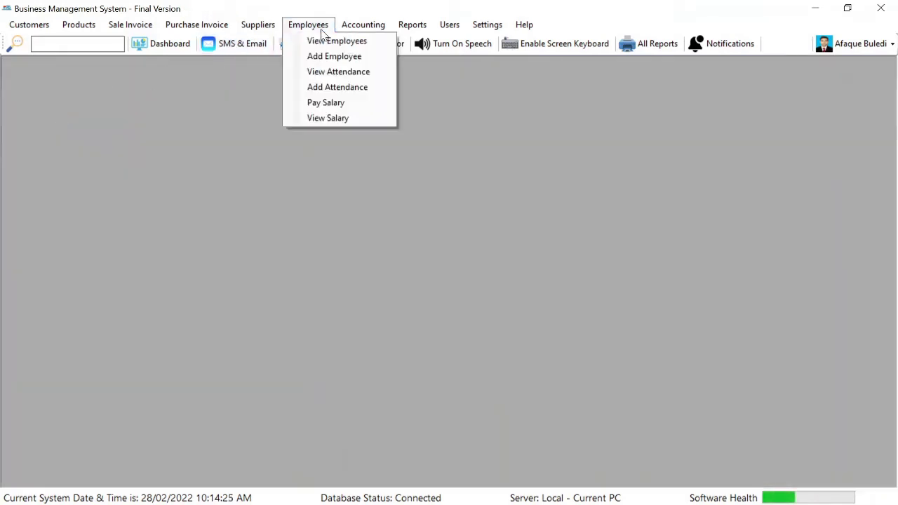
Set the pay month to February and give the first employee a 500 allowance and 1000 advance
{"action": "left_click", "coordinate": [346, 105]}
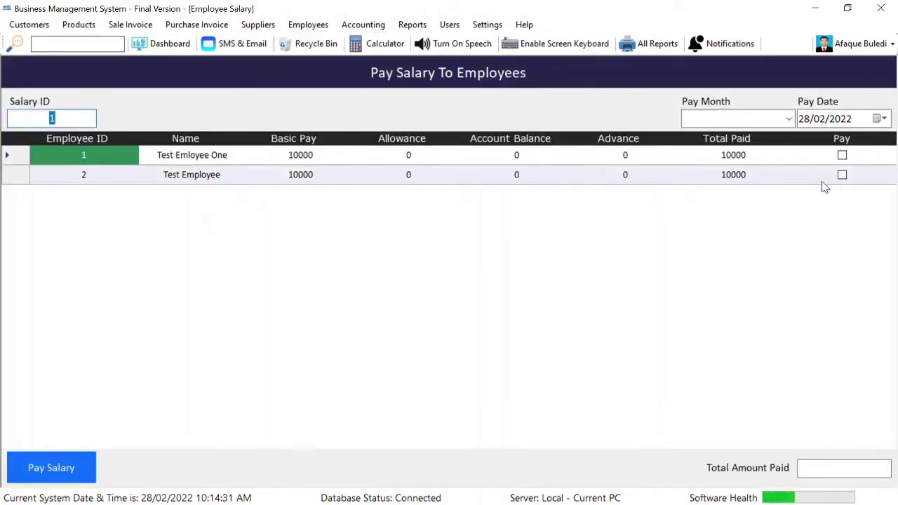
{"action": "left_click", "coordinate": [789, 119]}
{"action": "left_click", "coordinate": [744, 150]}
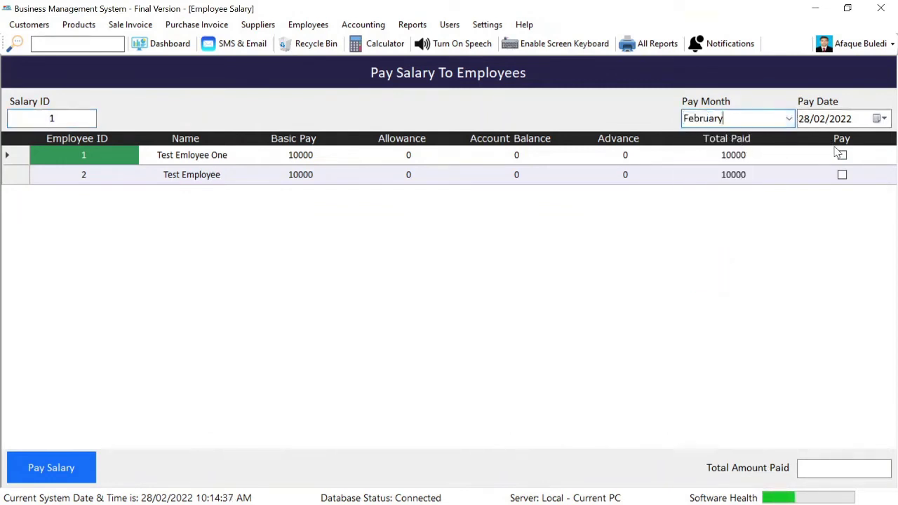
{"action": "left_click", "coordinate": [424, 158]}
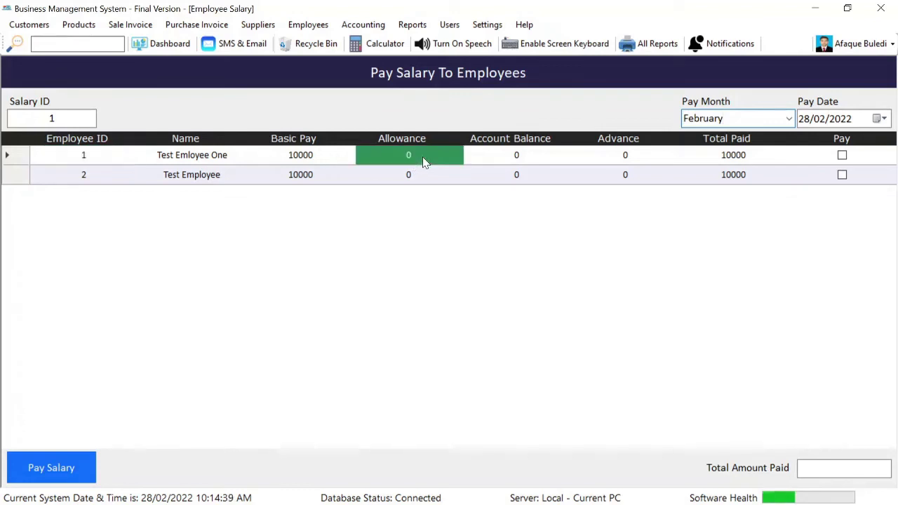
{"action": "type", "text": "500"}
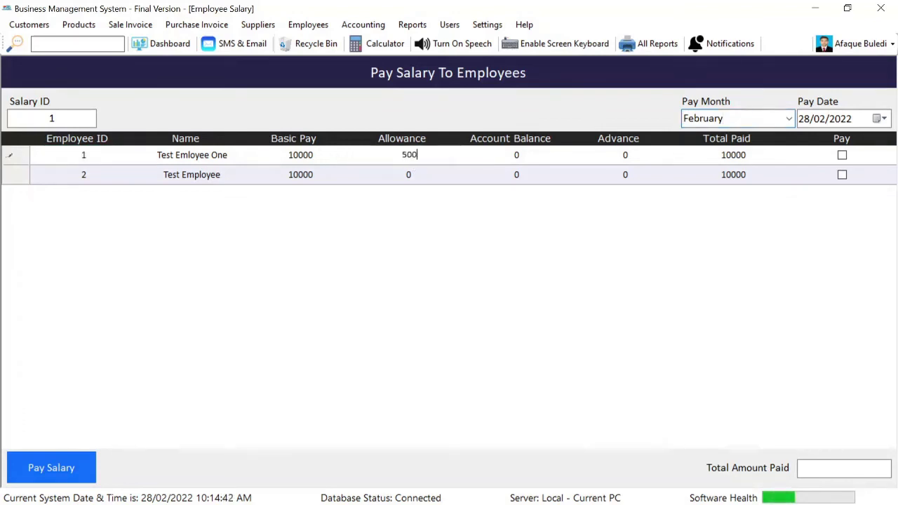
{"action": "key", "text": "Return"}
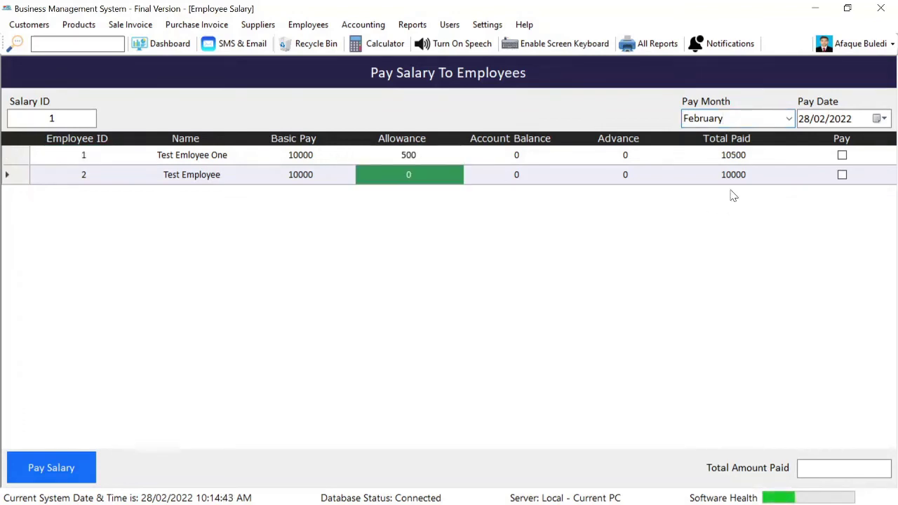
{"action": "left_click", "coordinate": [747, 158]}
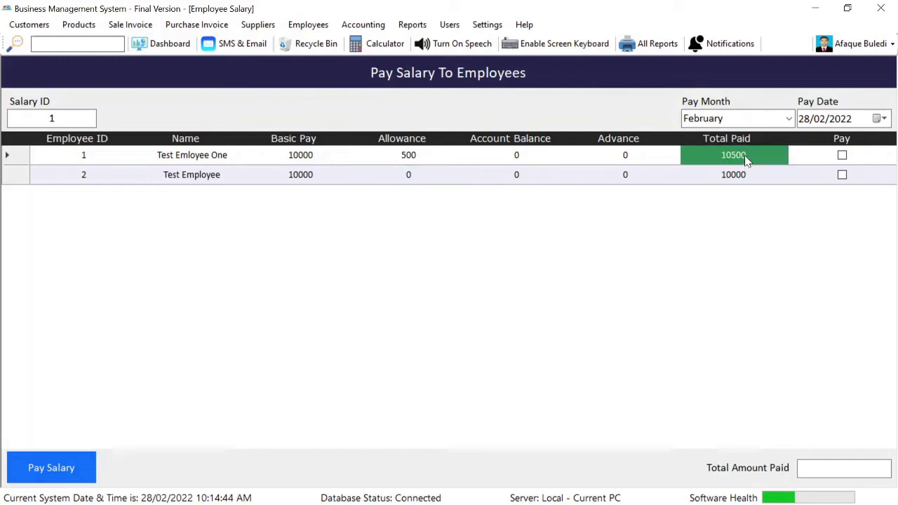
{"action": "left_click", "coordinate": [640, 160]}
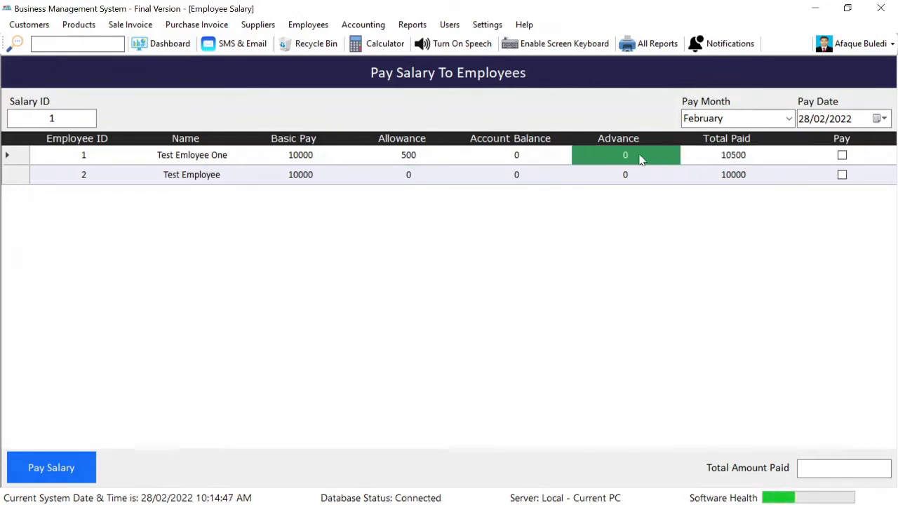
{"action": "type", "text": "100"}
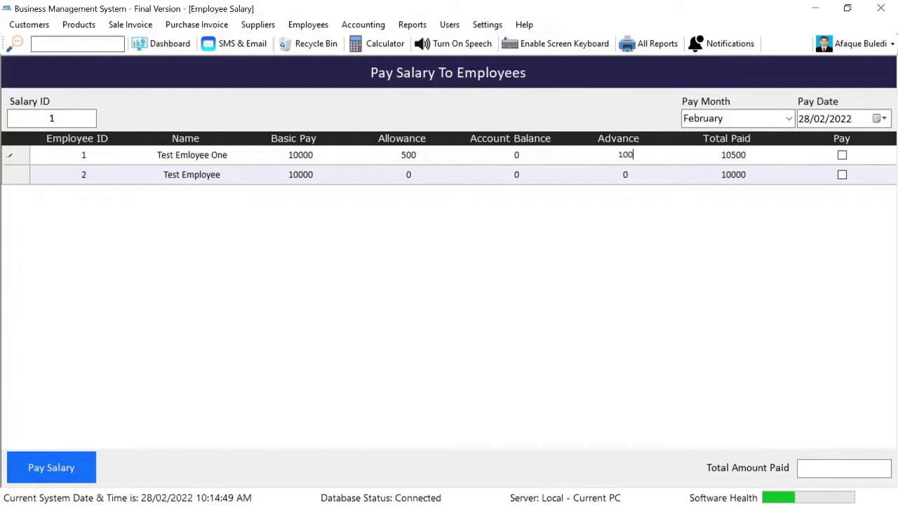
{"action": "type", "text": "0"}
{"action": "key", "text": "Return"}
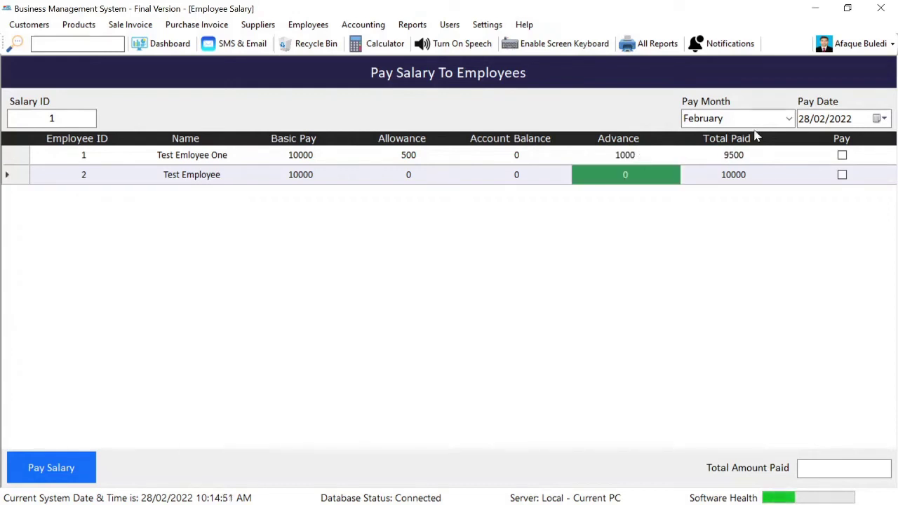
{"action": "left_click", "coordinate": [758, 154]}
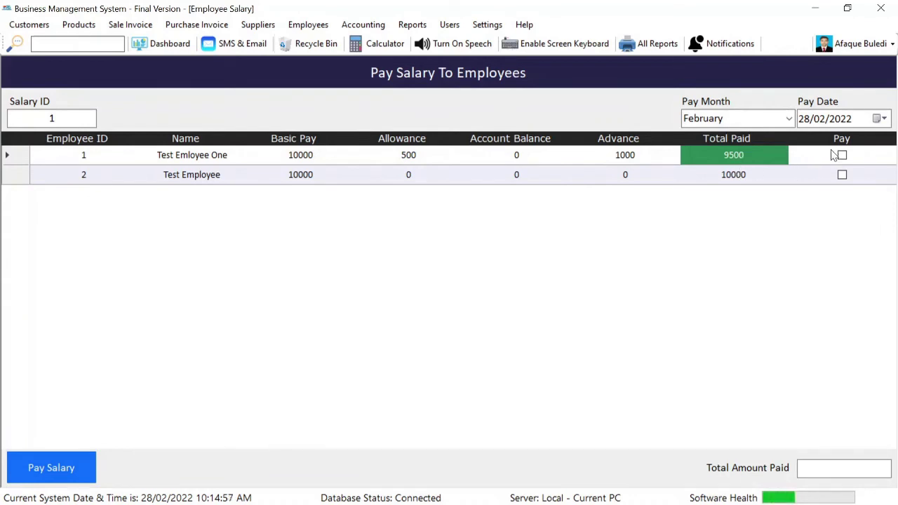
Give Test Employee a 100 allowance, tick both employees and pay February salaries
{"action": "left_click", "coordinate": [426, 175]}
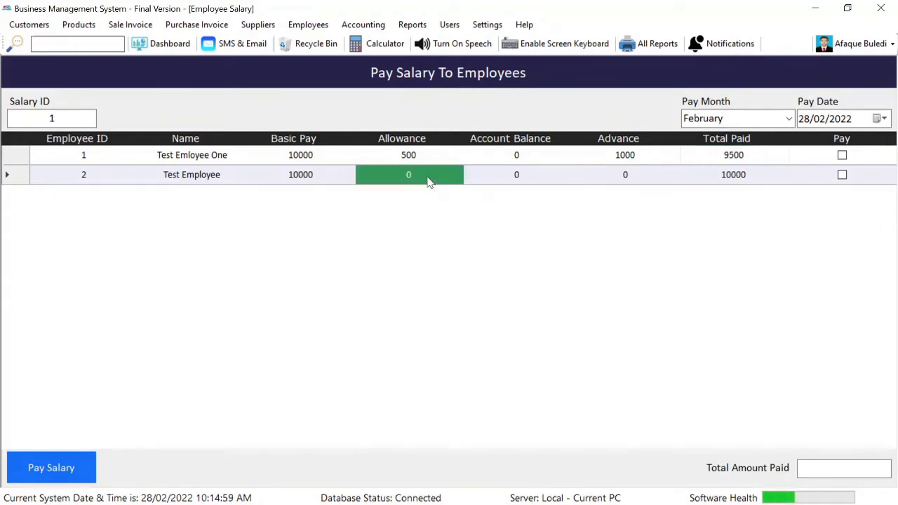
{"action": "type", "text": "100"}
{"action": "key", "text": "Return"}
{"action": "left_click", "coordinate": [843, 156]}
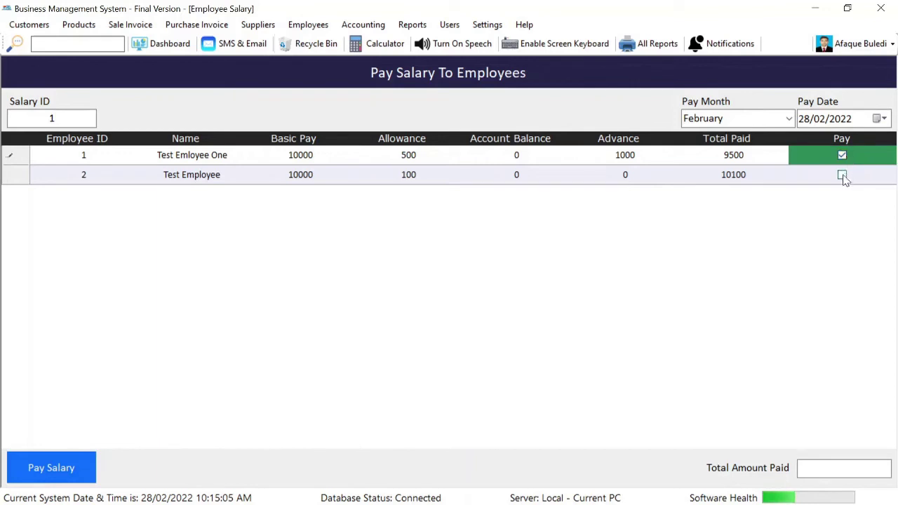
{"action": "left_click", "coordinate": [843, 176]}
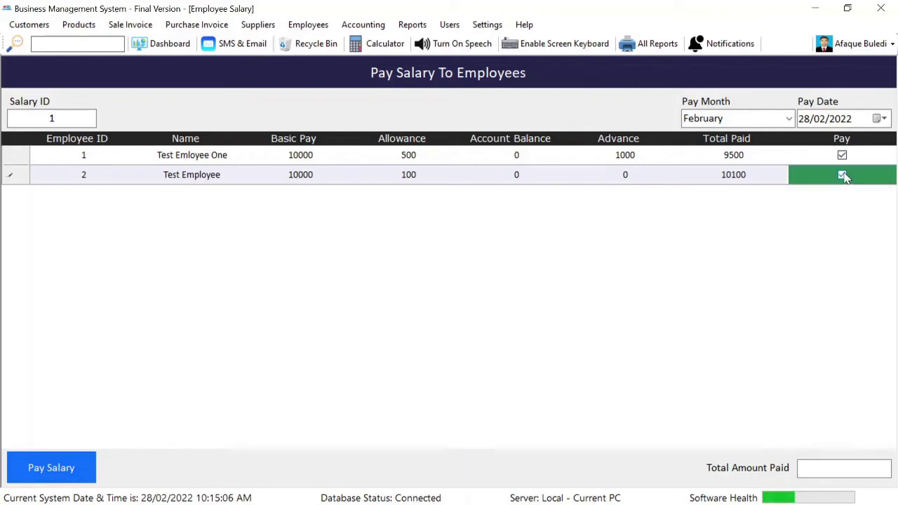
{"action": "left_click", "coordinate": [60, 463]}
{"action": "key", "text": "Return"}
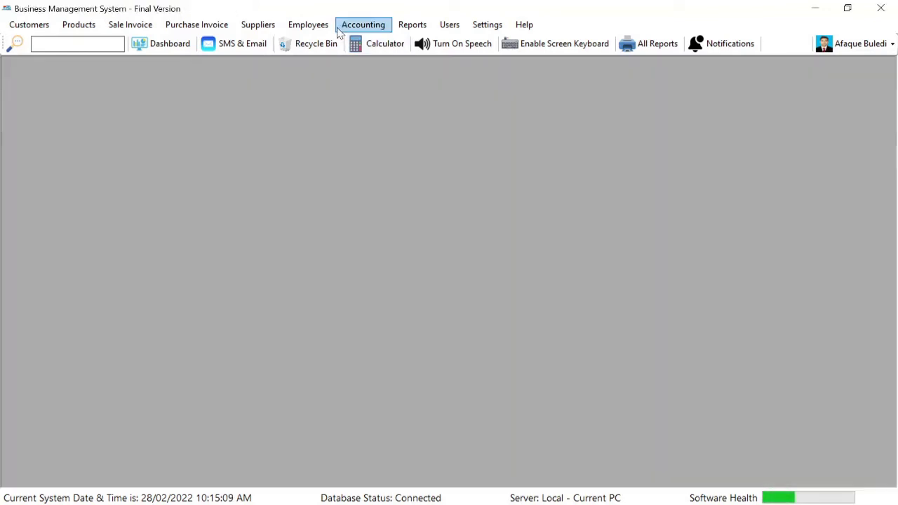
{"action": "left_click", "coordinate": [308, 25]}
{"action": "left_click", "coordinate": [343, 118]}
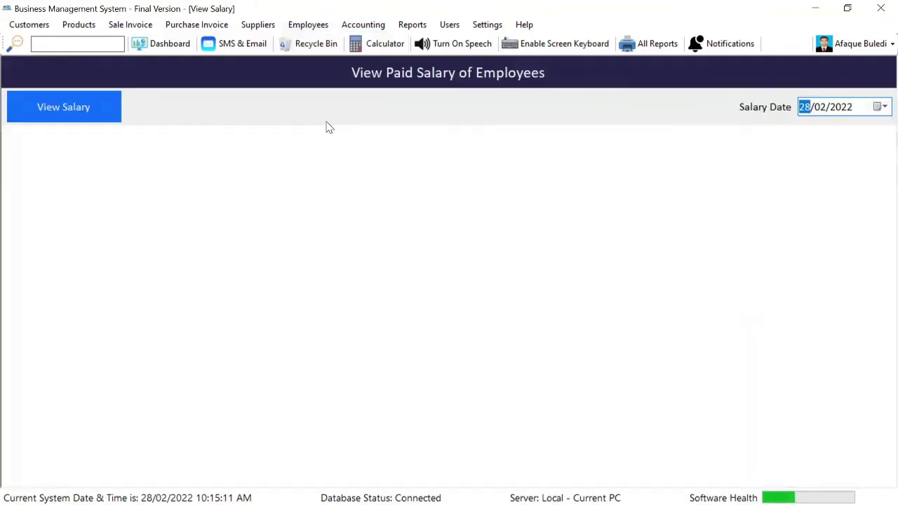
{"action": "left_click", "coordinate": [33, 118]}
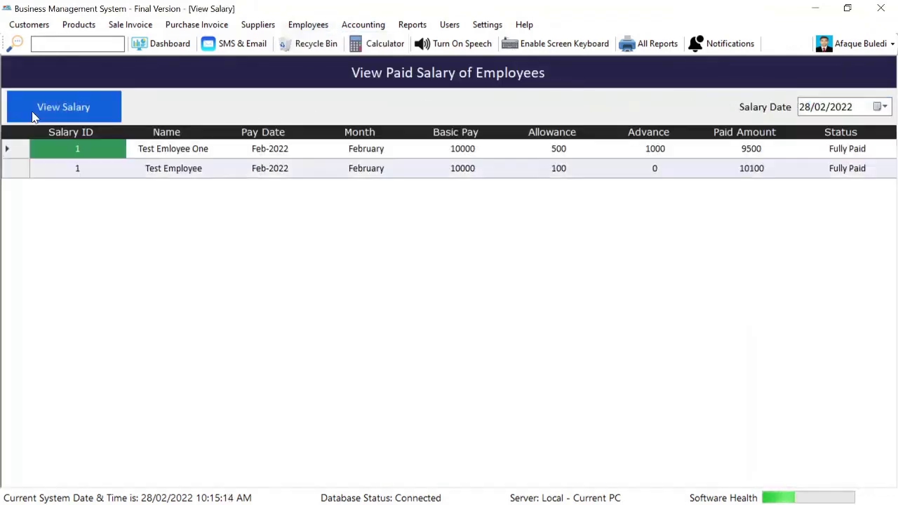
{"action": "left_click", "coordinate": [285, 150]}
{"action": "left_click", "coordinate": [283, 172]}
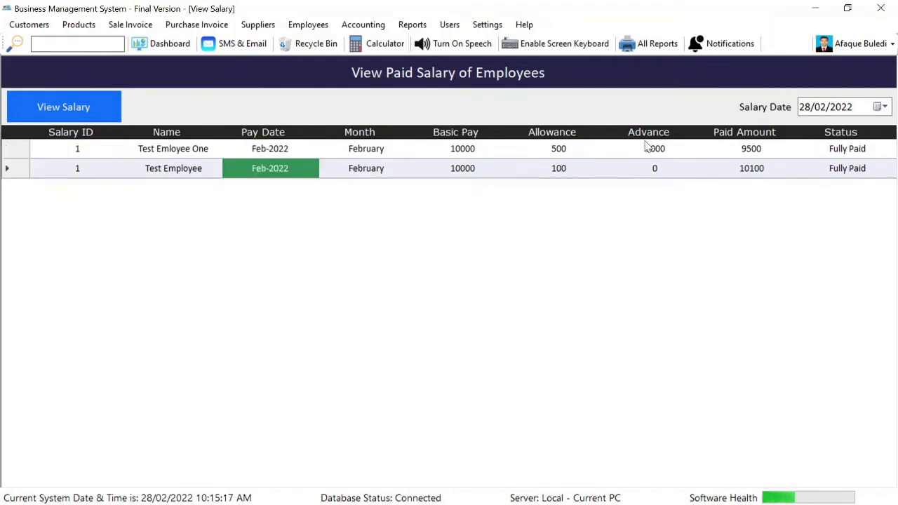
{"action": "left_click", "coordinate": [470, 151]}
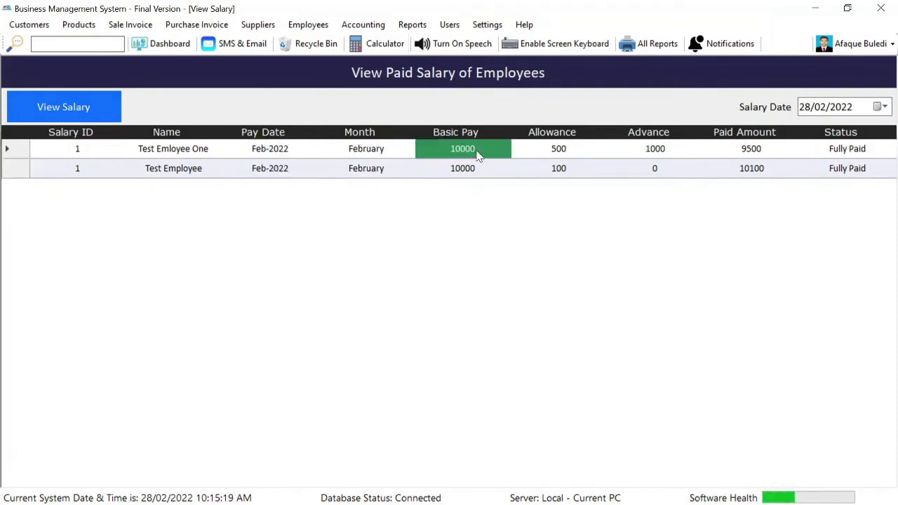
{"action": "left_click", "coordinate": [560, 155]}
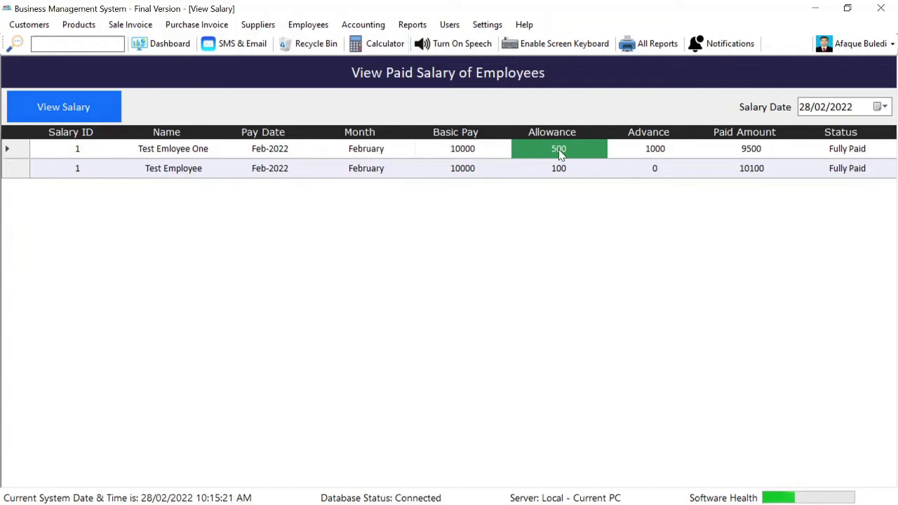
{"action": "left_click", "coordinate": [655, 153]}
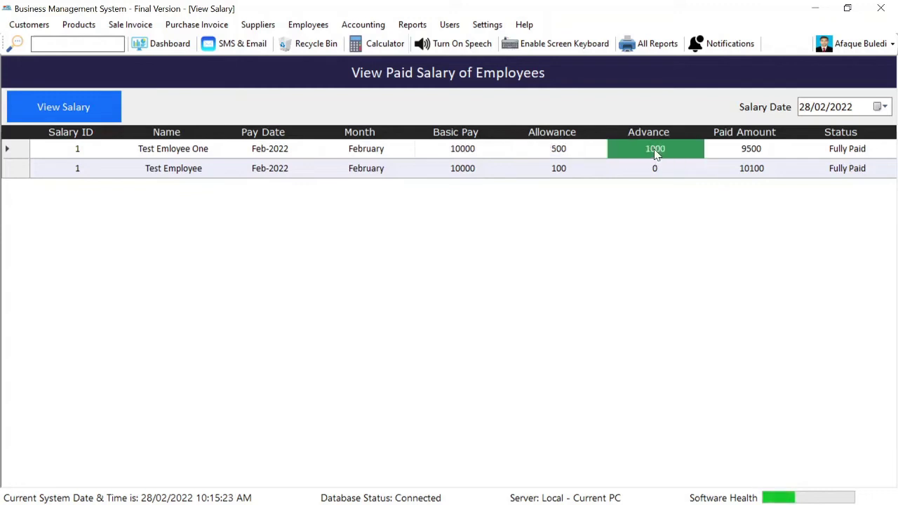
{"action": "left_click", "coordinate": [754, 150]}
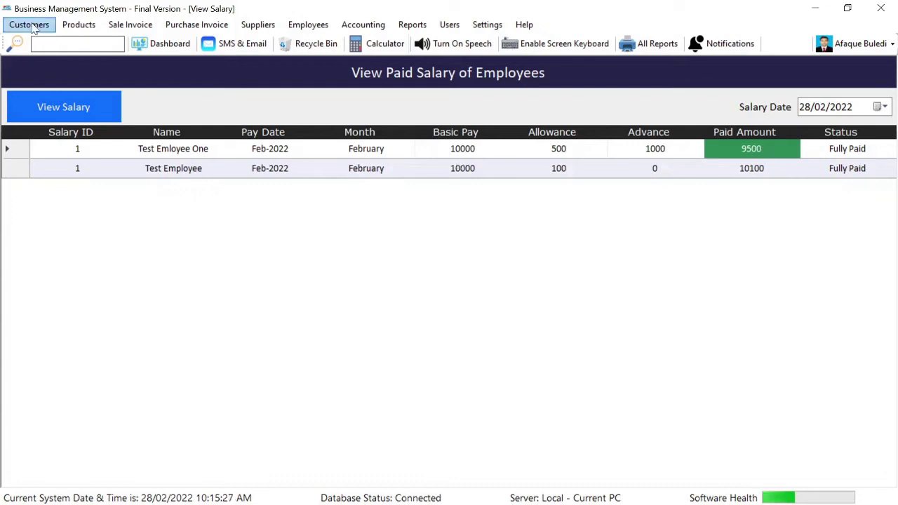
{"action": "left_click", "coordinate": [370, 28]}
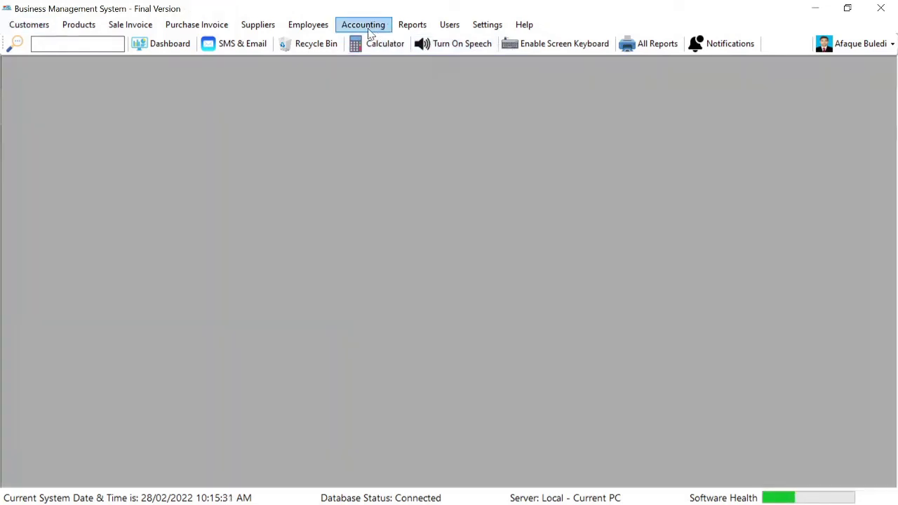
{"action": "mouse_move", "coordinate": [313, 30]}
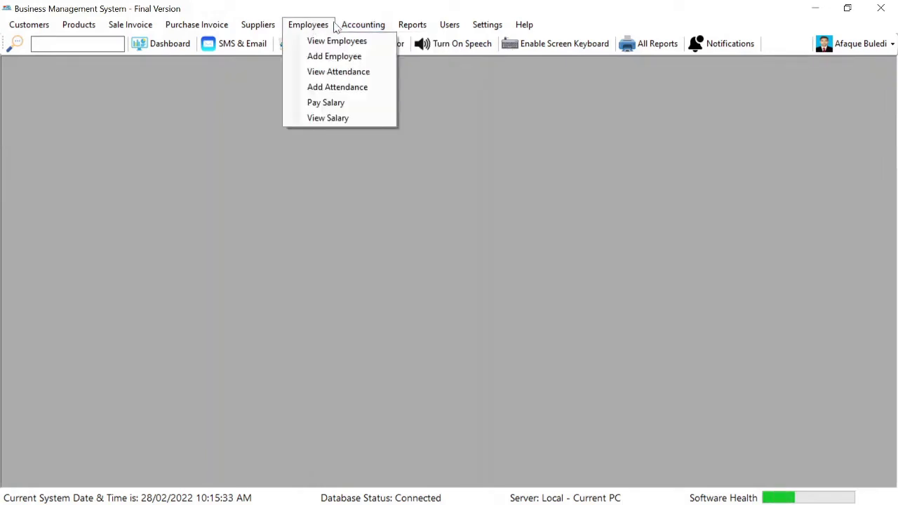
{"action": "mouse_move", "coordinate": [349, 26]}
{"action": "left_click", "coordinate": [373, 63]}
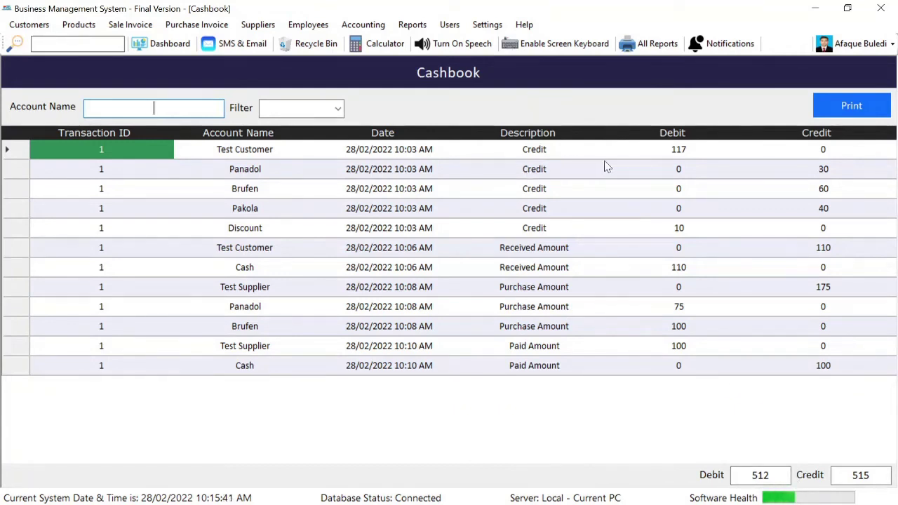
{"action": "left_click", "coordinate": [702, 155]}
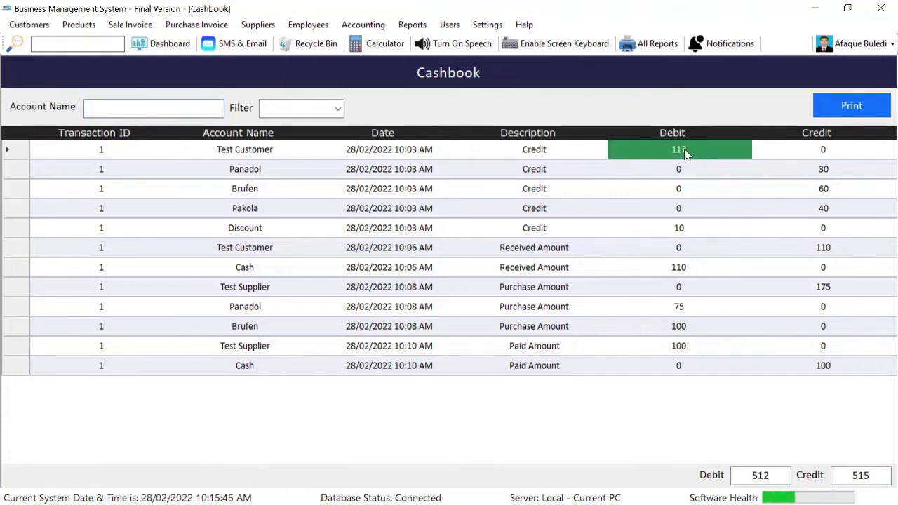
{"action": "left_click", "coordinate": [266, 155]}
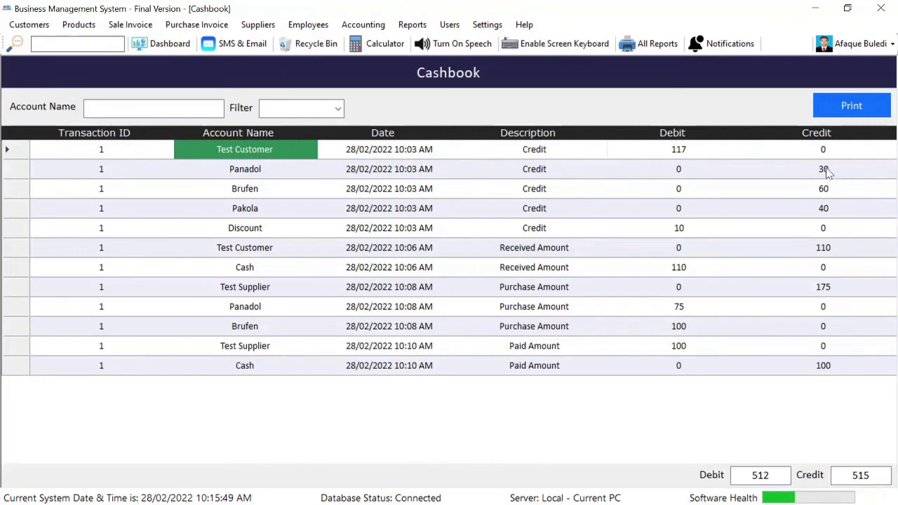
{"action": "left_click_drag", "start_coordinate": [827, 170], "coordinate": [840, 212]}
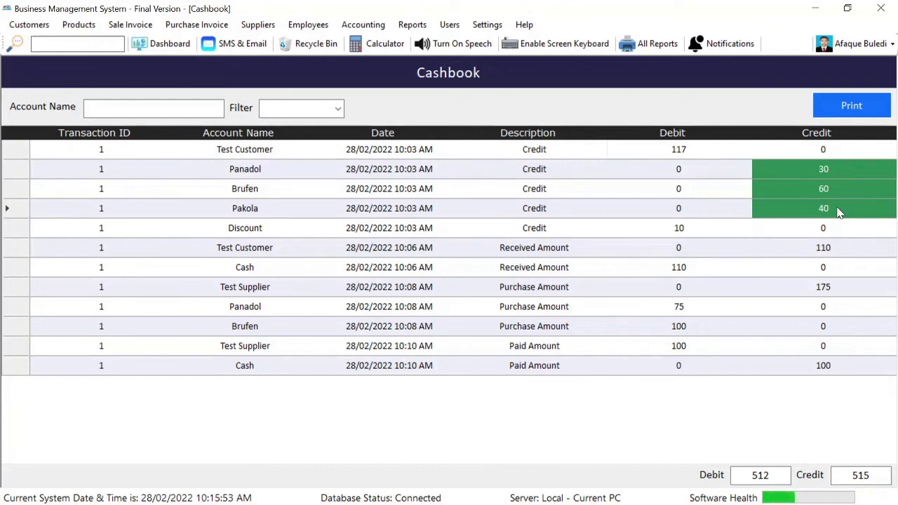
{"action": "left_click", "coordinate": [836, 253]}
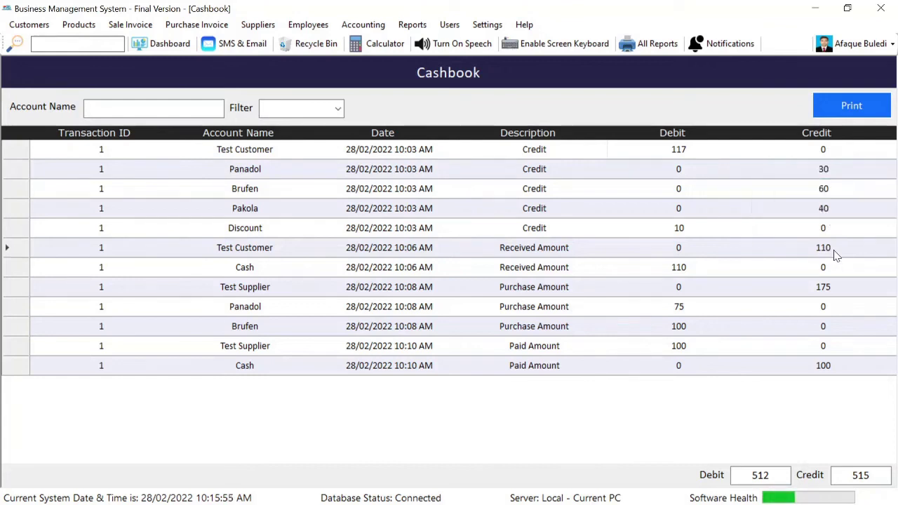
{"action": "mouse_move", "coordinate": [227, 251]}
{"action": "left_mouse_down"}
{"action": "mouse_move", "coordinate": [618, 252]}
{"action": "mouse_move", "coordinate": [720, 241]}
{"action": "mouse_move", "coordinate": [819, 267]}
{"action": "left_mouse_up"}
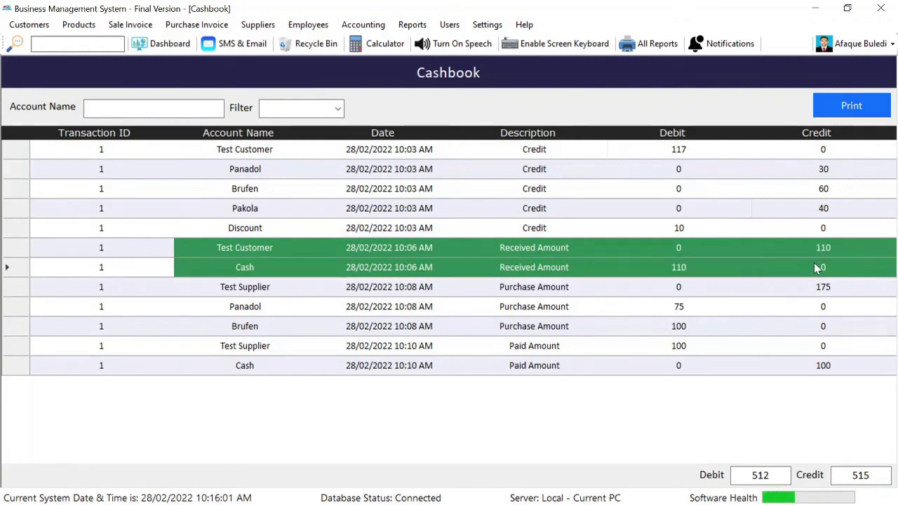
{"action": "left_click", "coordinate": [279, 270]}
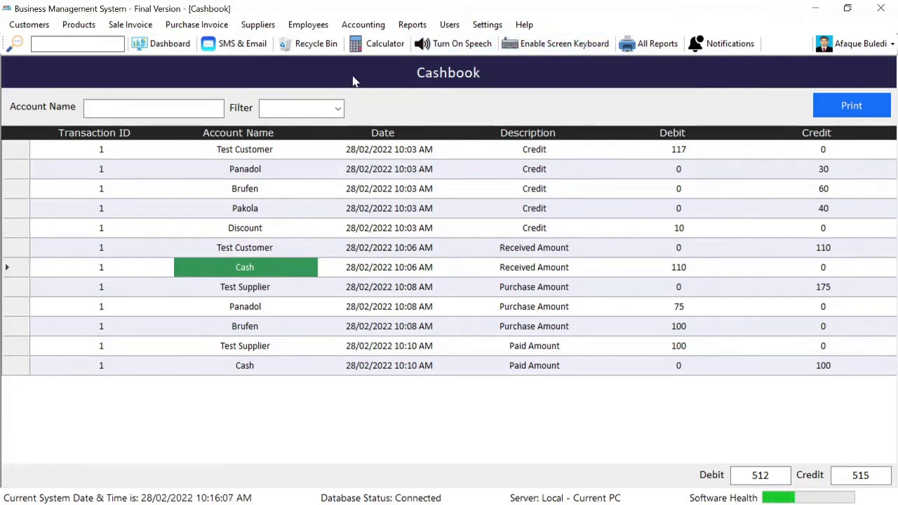
{"action": "key", "text": "Escape"}
{"action": "left_click", "coordinate": [366, 28]}
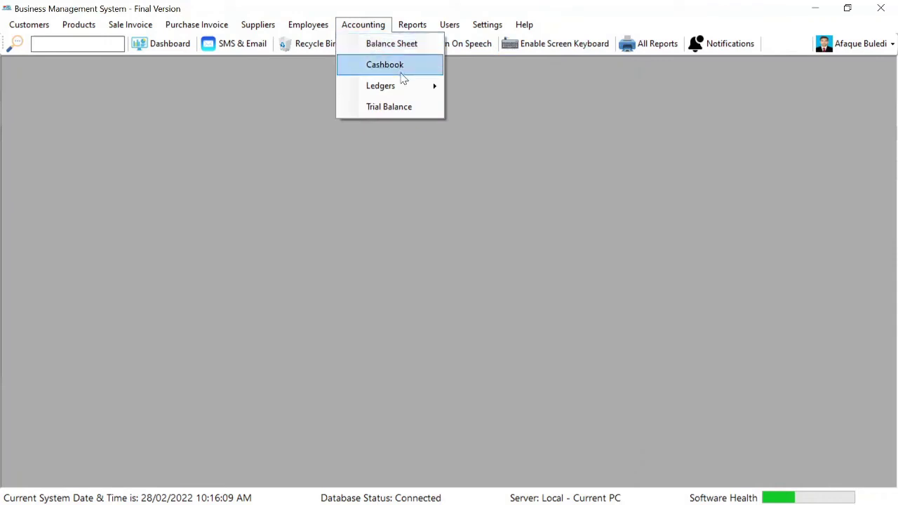
{"action": "mouse_move", "coordinate": [404, 86]}
{"action": "left_click", "coordinate": [491, 84]}
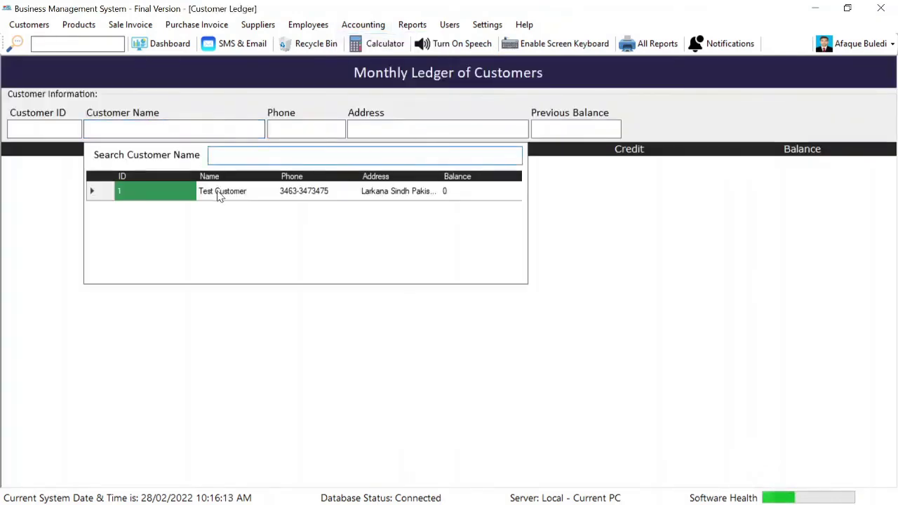
{"action": "double_click", "coordinate": [217, 194]}
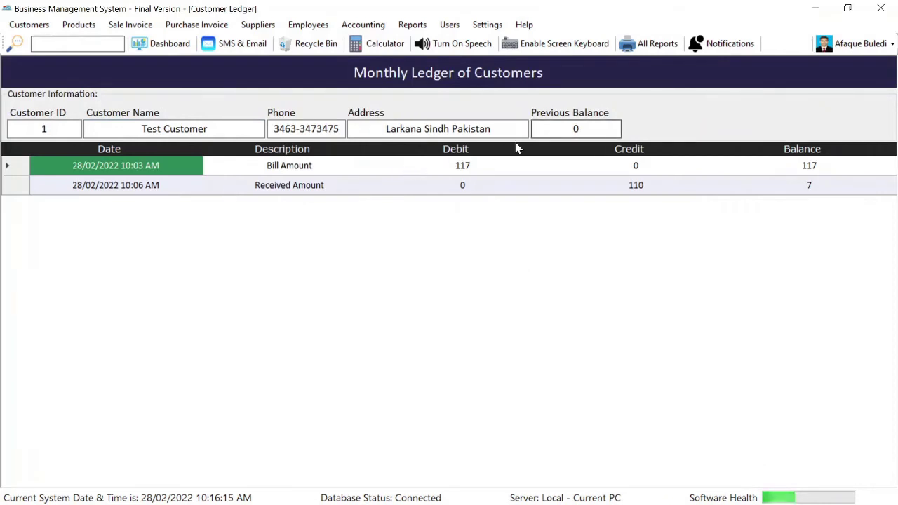
{"action": "left_click", "coordinate": [486, 173]}
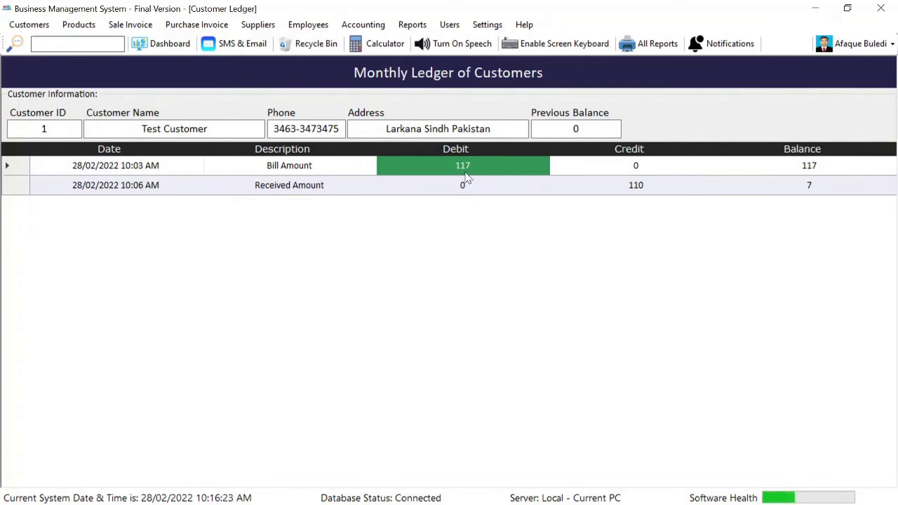
{"action": "left_click", "coordinate": [847, 172]}
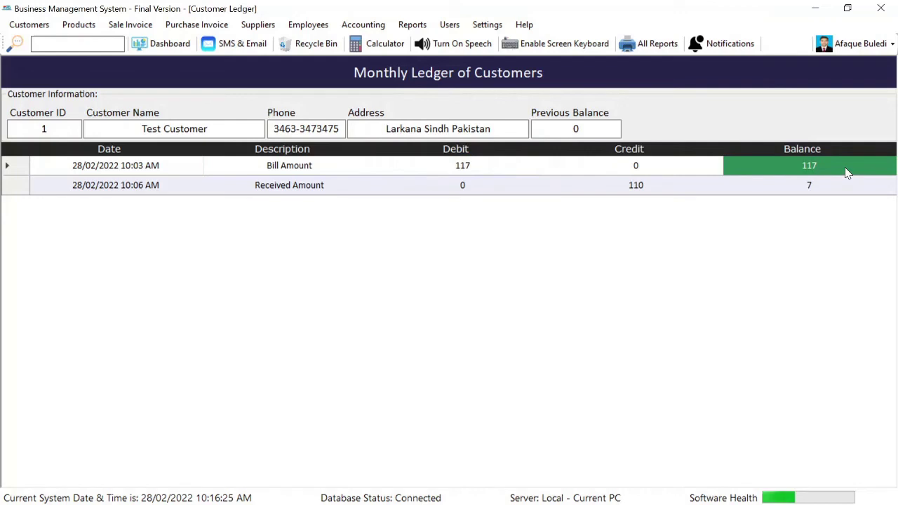
{"action": "left_click", "coordinate": [652, 191]}
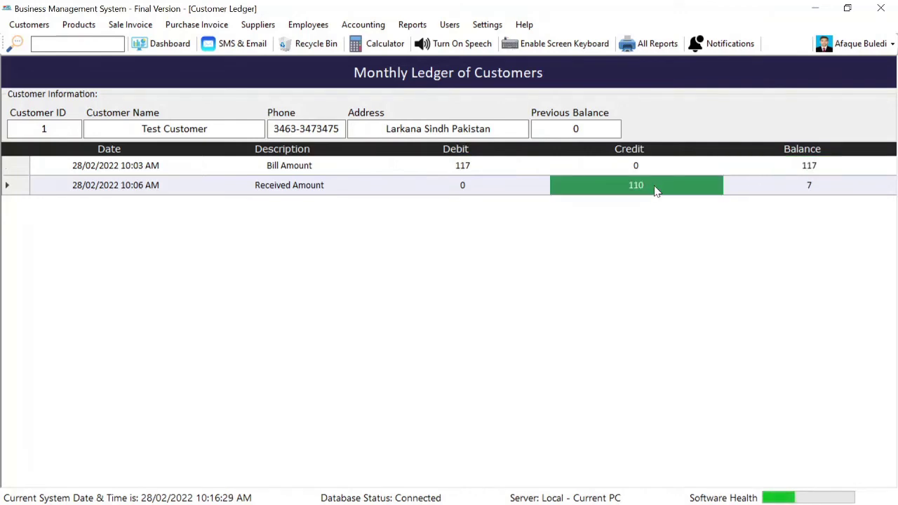
{"action": "left_click", "coordinate": [843, 186]}
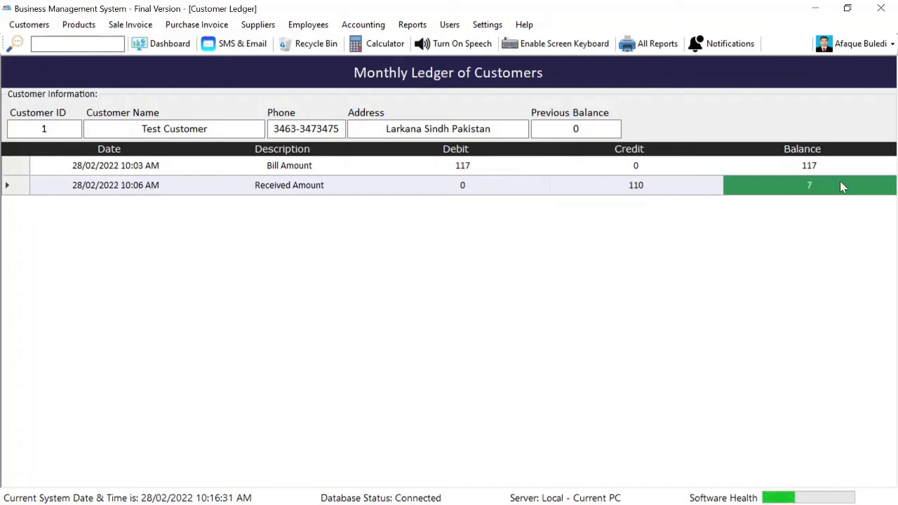
{"action": "left_click", "coordinate": [362, 24]}
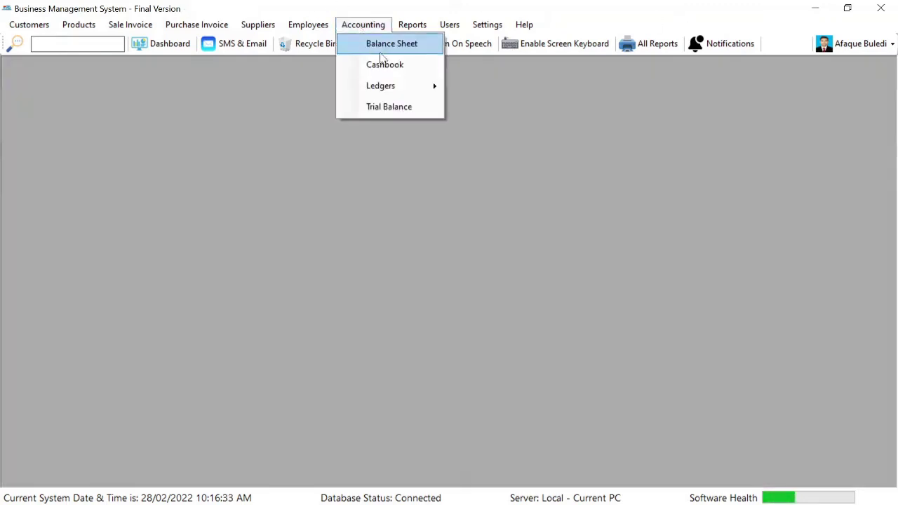
{"action": "mouse_move", "coordinate": [405, 94]}
{"action": "left_click", "coordinate": [470, 102]}
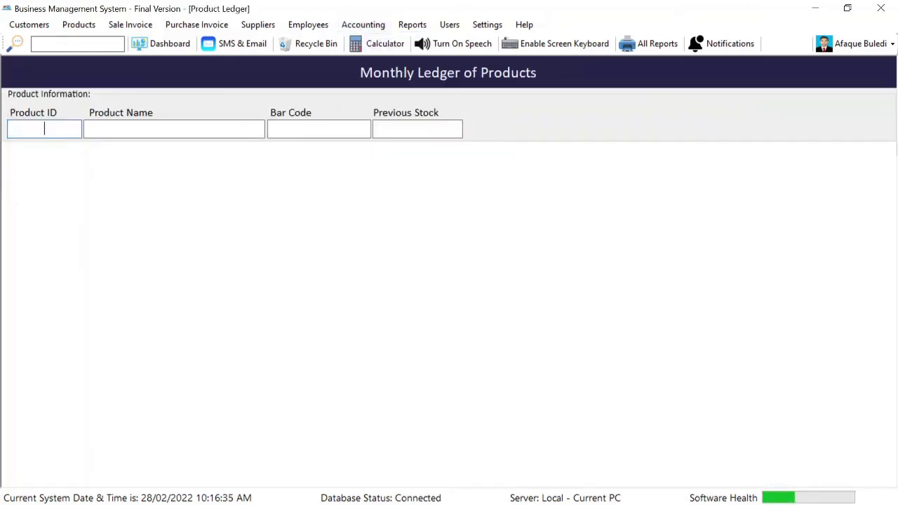
{"action": "left_click", "coordinate": [175, 129]}
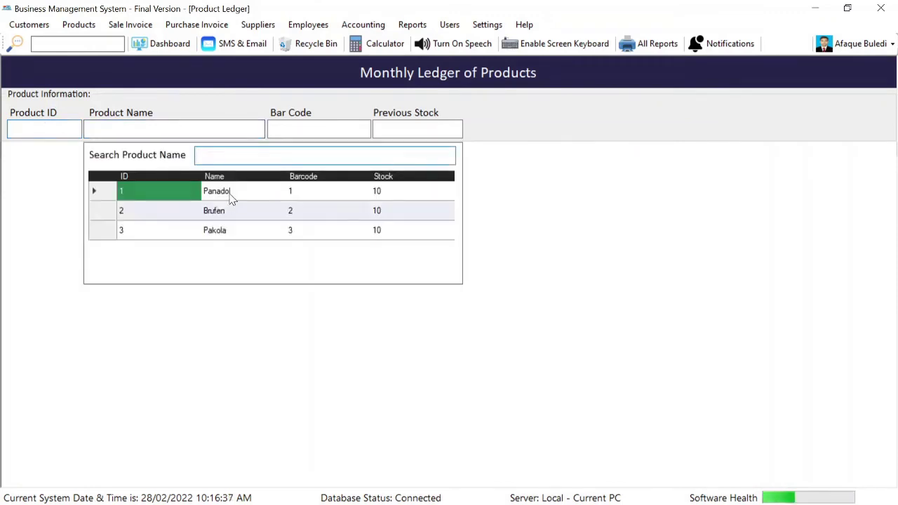
{"action": "double_click", "coordinate": [231, 196]}
{"action": "double_click", "coordinate": [427, 129]}
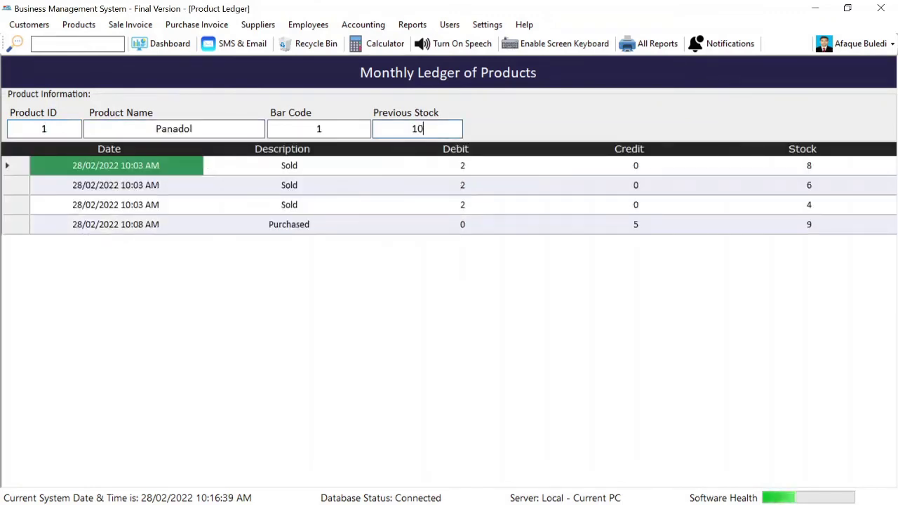
{"action": "left_click", "coordinate": [476, 164]}
{"action": "left_click", "coordinate": [845, 170]}
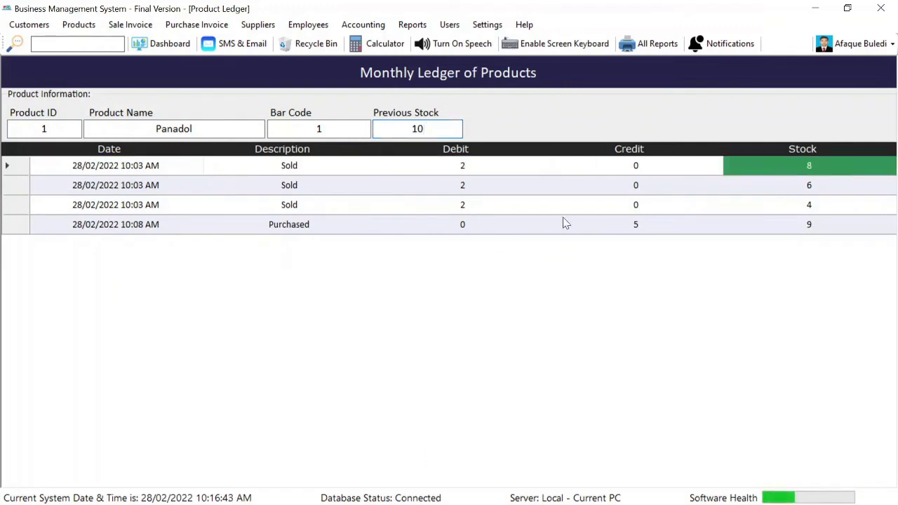
{"action": "left_click", "coordinate": [831, 183]}
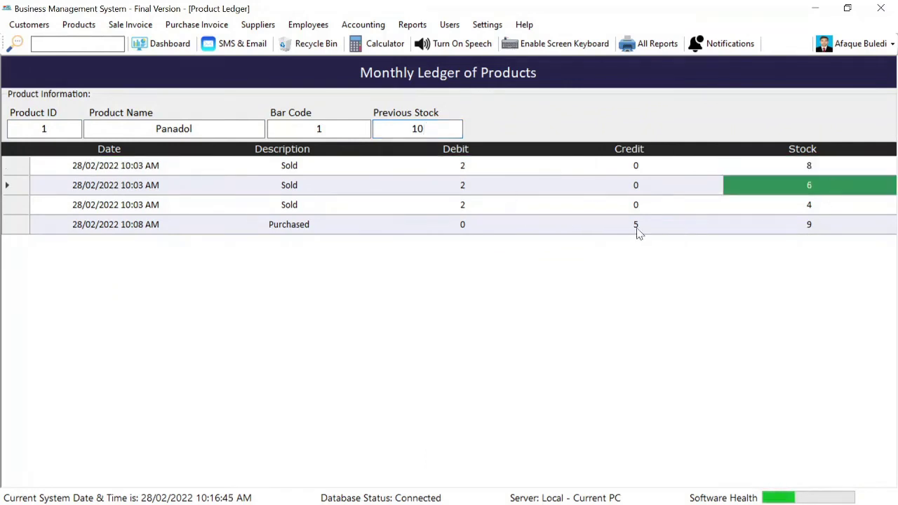
{"action": "left_click", "coordinate": [663, 202]}
{"action": "left_click", "coordinate": [815, 210]}
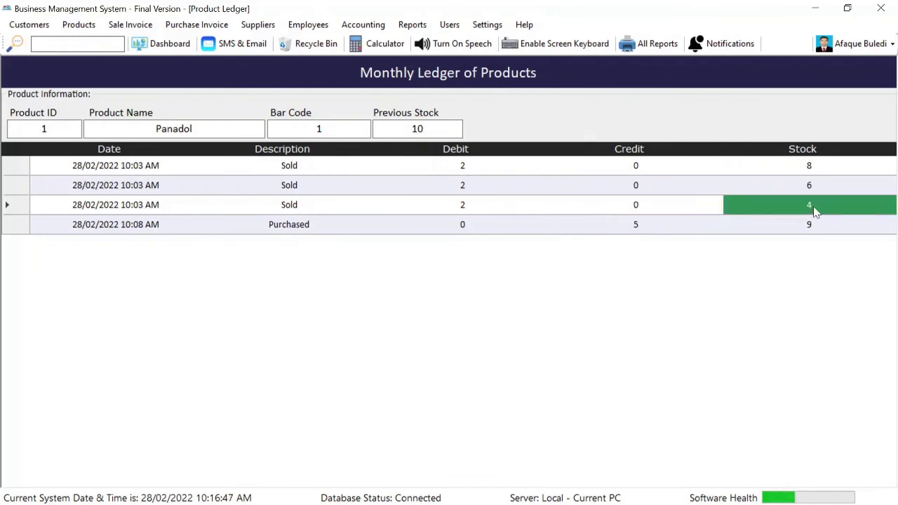
{"action": "left_click", "coordinate": [650, 230]}
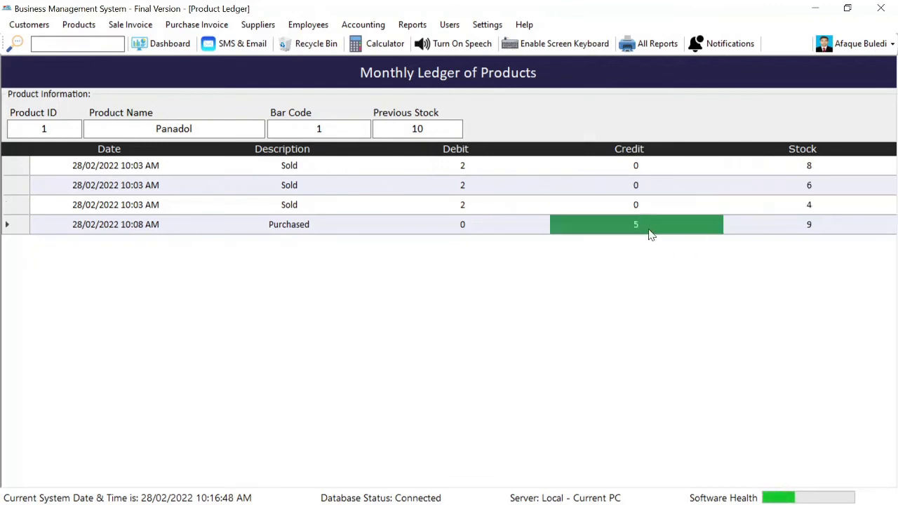
{"action": "left_click", "coordinate": [801, 229]}
Load Test Supplier's ledger and review the 175 purchase credit, 100 payment and 75 balance
{"action": "key", "text": "Escape"}
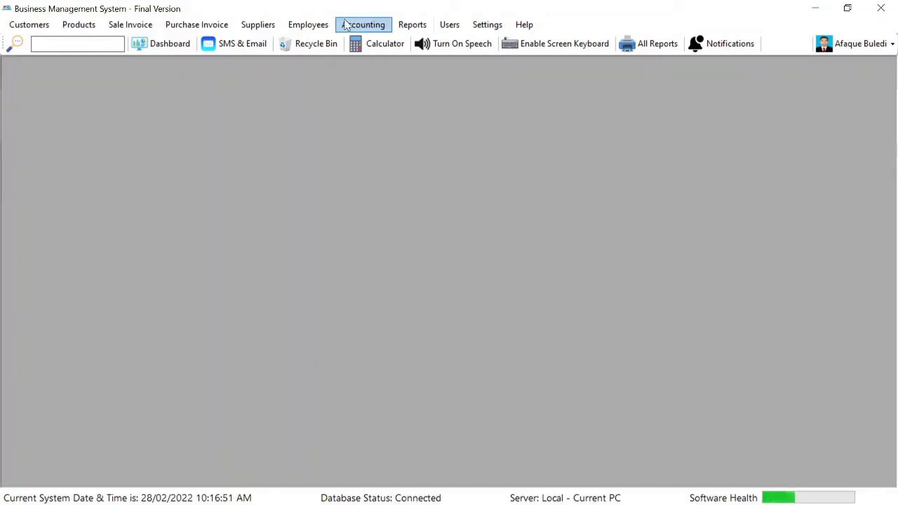
{"action": "left_click", "coordinate": [363, 25]}
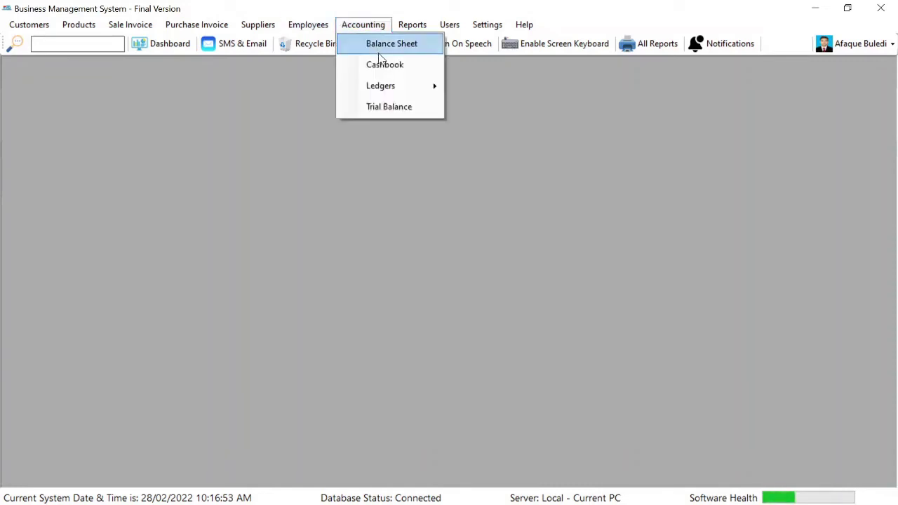
{"action": "mouse_move", "coordinate": [391, 87]}
{"action": "left_click", "coordinate": [496, 115]}
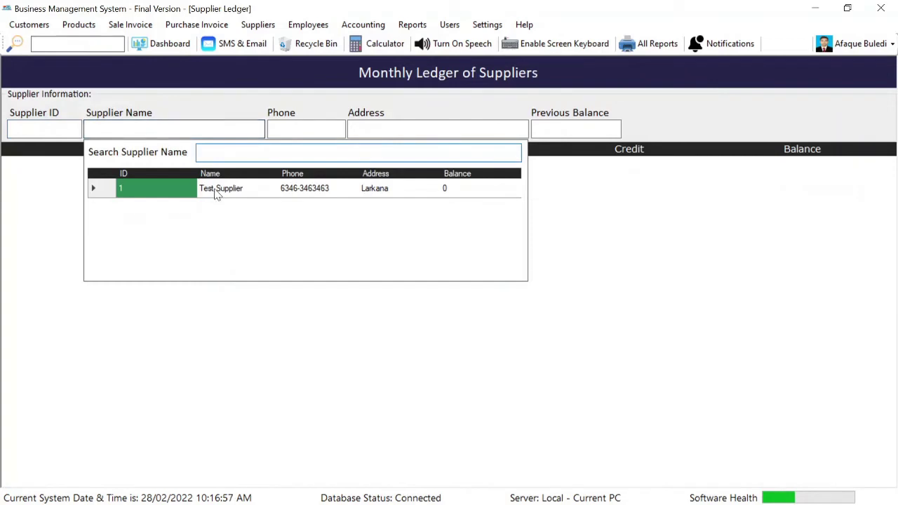
{"action": "double_click", "coordinate": [215, 195]}
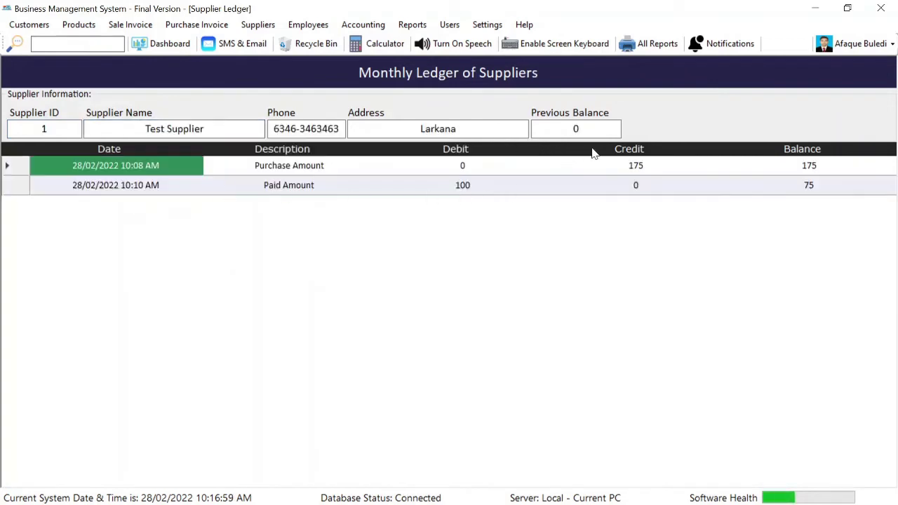
{"action": "left_click", "coordinate": [652, 170]}
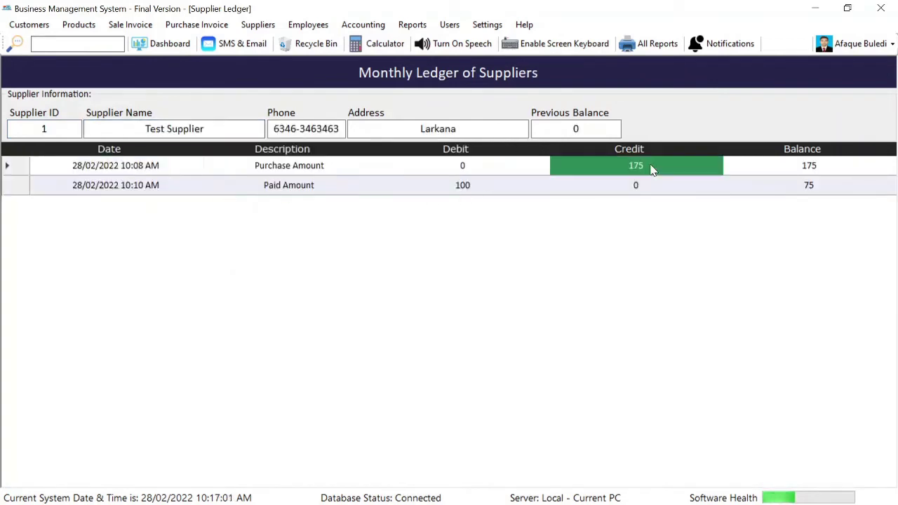
{"action": "left_click", "coordinate": [824, 171]}
{"action": "left_click", "coordinate": [453, 188]}
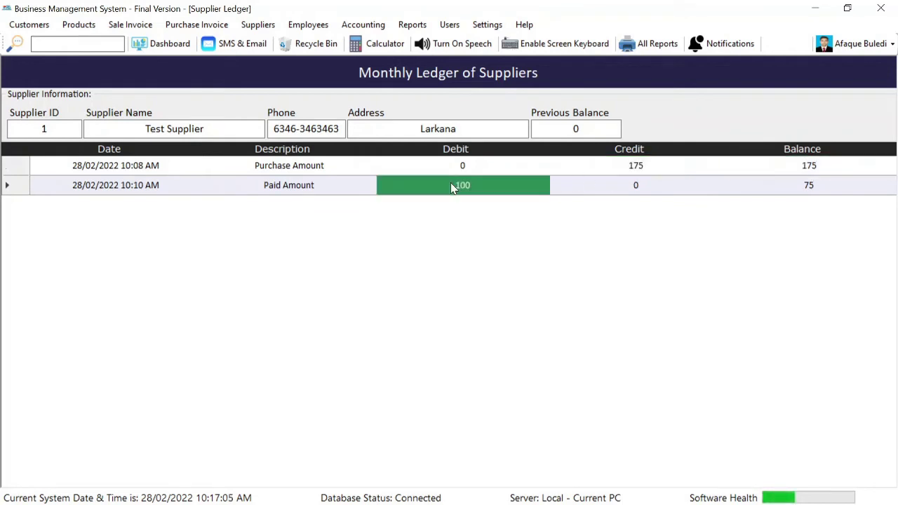
{"action": "left_click", "coordinate": [829, 190]}
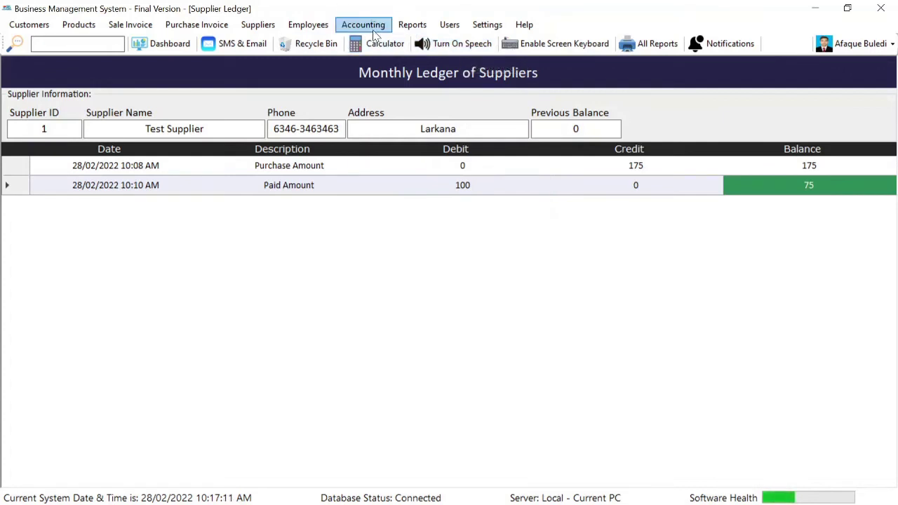
{"action": "left_click", "coordinate": [375, 36]}
Review the trial balance: Test Customer debit 7, Test Supplier credit 75, totals 75
{"action": "left_click", "coordinate": [391, 109]}
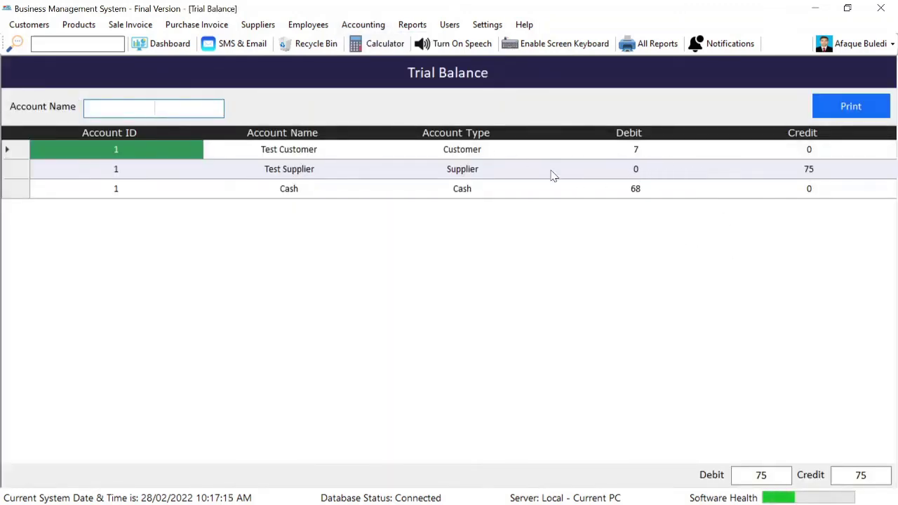
{"action": "left_click", "coordinate": [654, 154]}
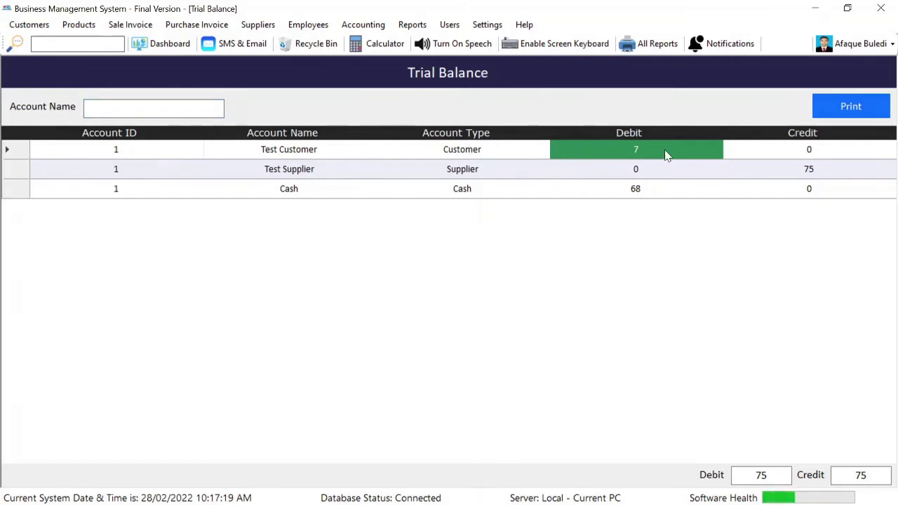
{"action": "left_click", "coordinate": [826, 175]}
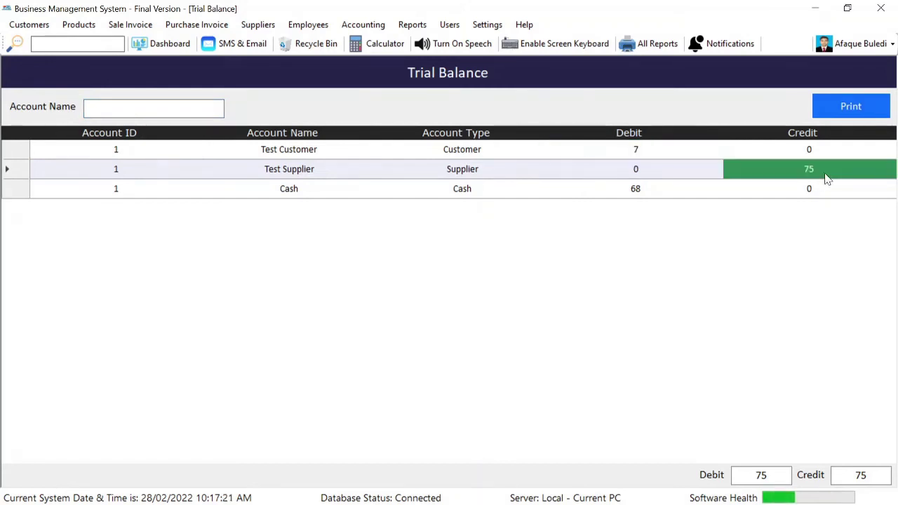
{"action": "left_click", "coordinate": [629, 153]}
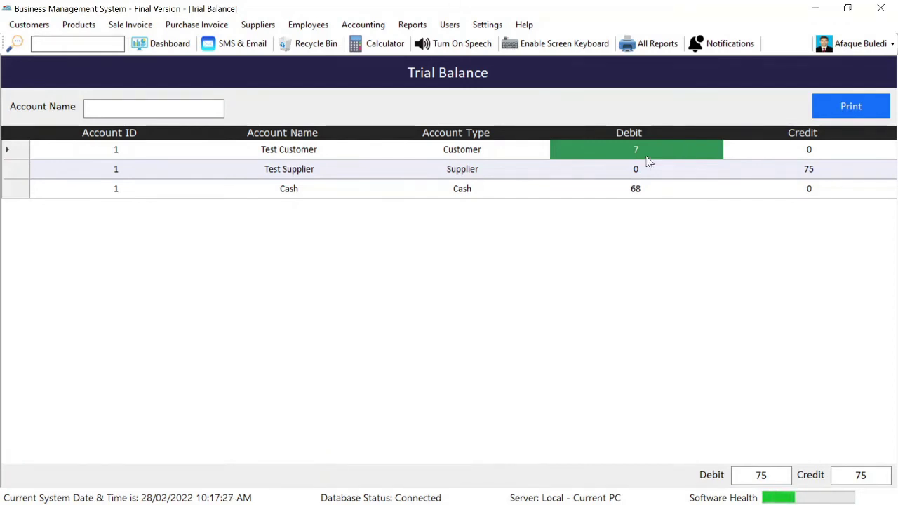
{"action": "left_click", "coordinate": [820, 151]}
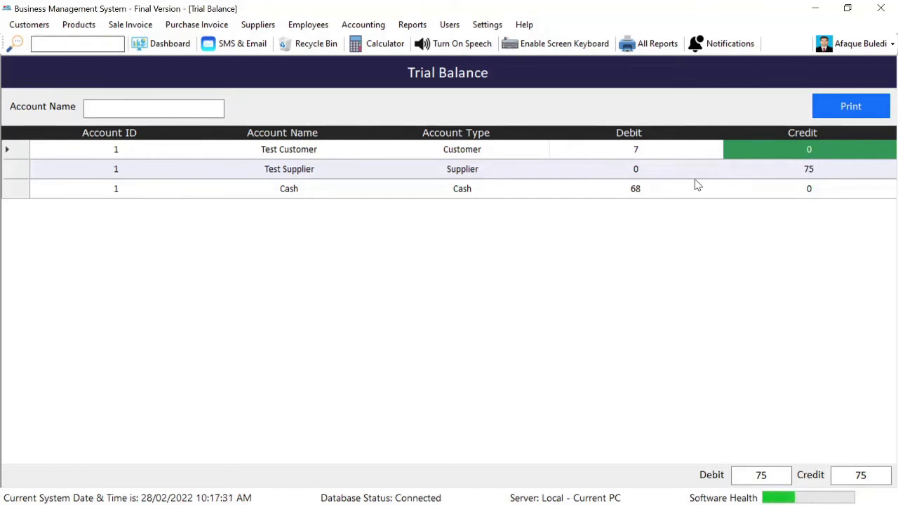
{"action": "left_click", "coordinate": [791, 175]}
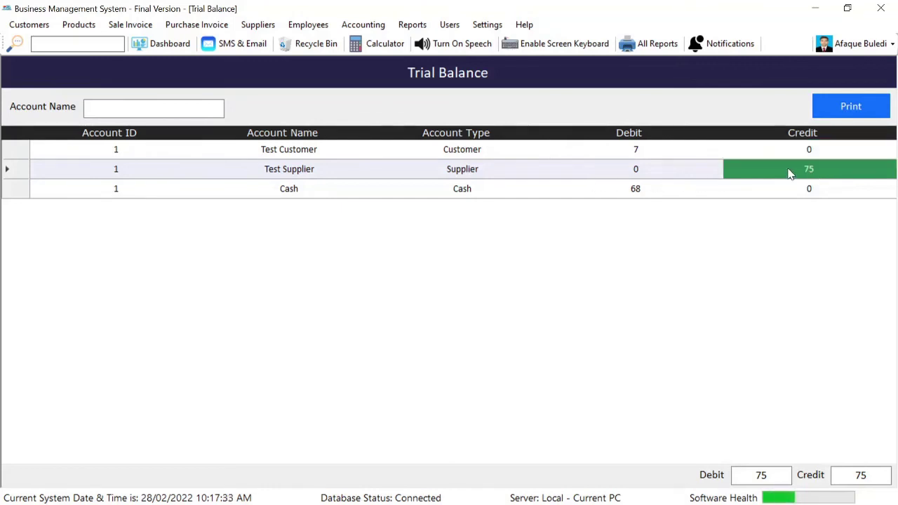
{"action": "left_click", "coordinate": [638, 165]}
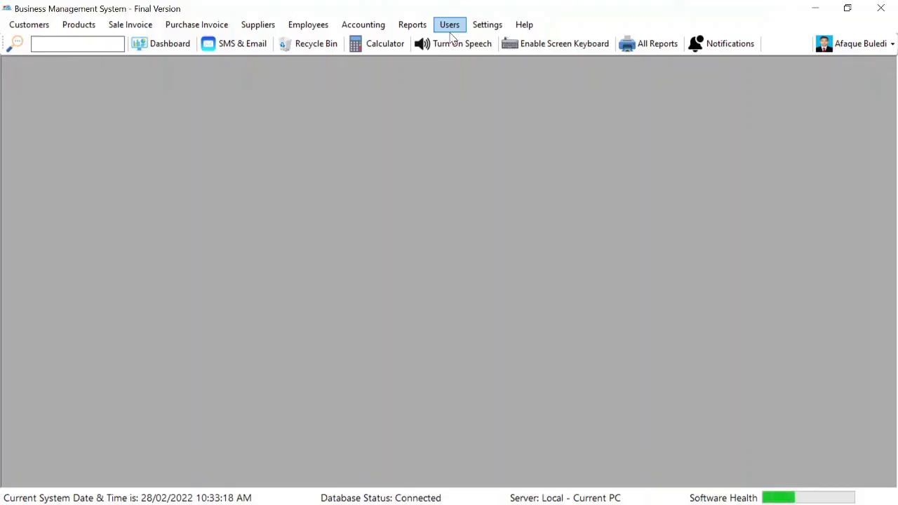
Show the View Users list, then open and cancel the Add Users form without creating a user
{"action": "left_click", "coordinate": [451, 30]}
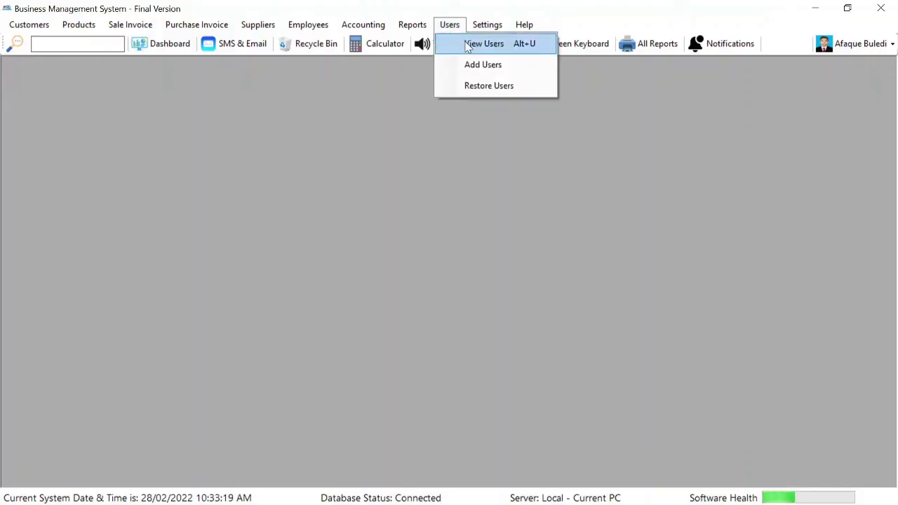
{"action": "left_click", "coordinate": [465, 42]}
{"action": "left_click", "coordinate": [832, 112]}
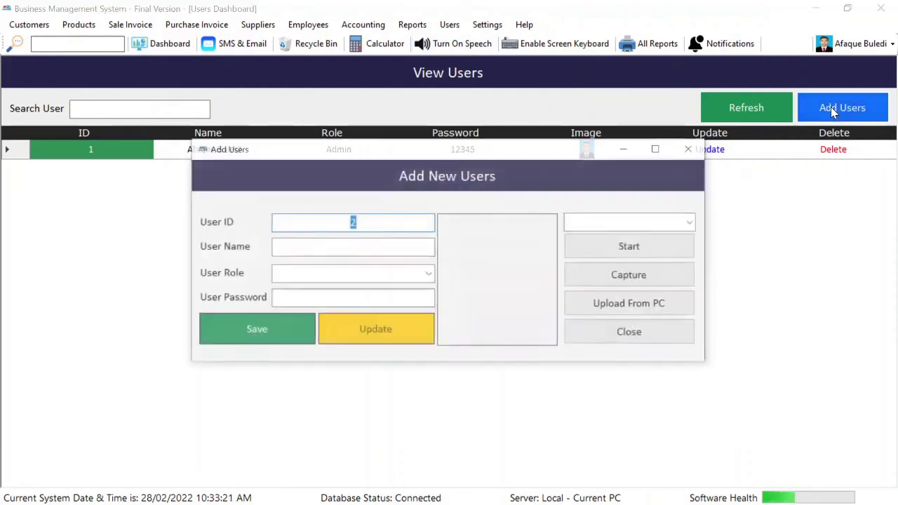
{"action": "left_click", "coordinate": [353, 248]}
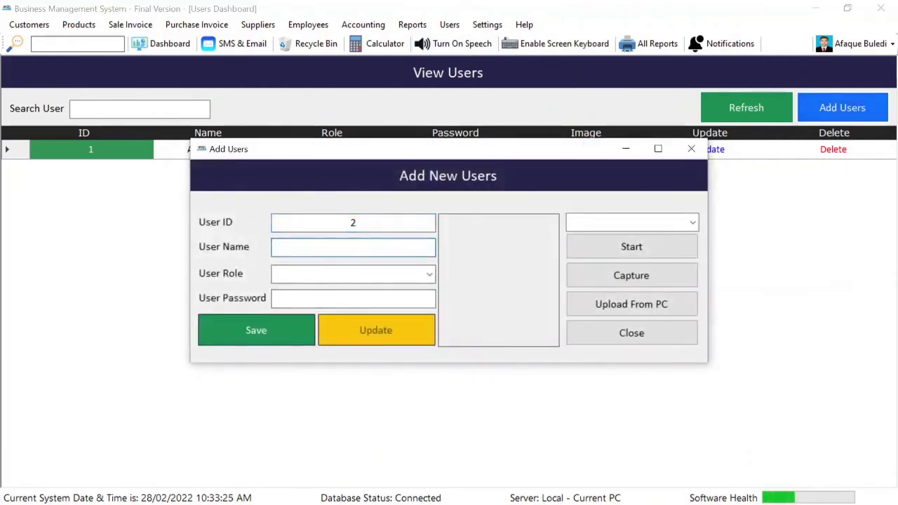
{"action": "left_click", "coordinate": [690, 150]}
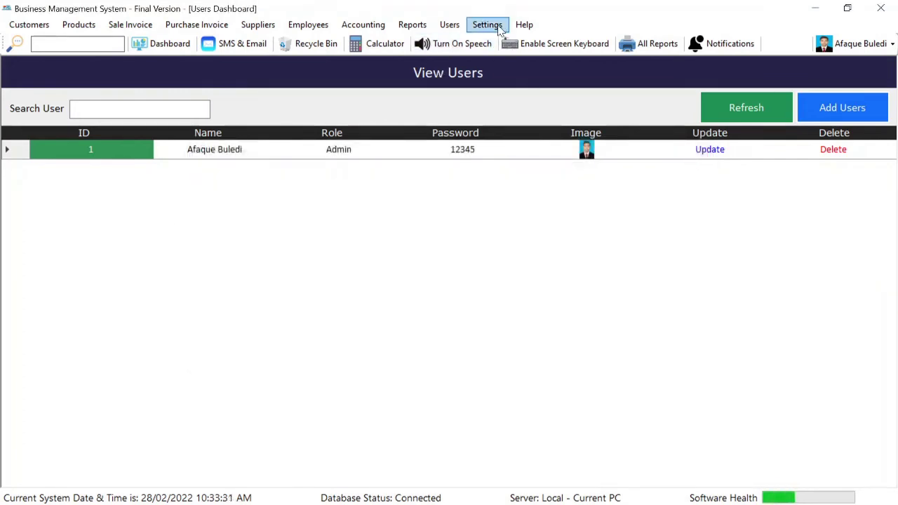
Open Settings, reposition the dialog slightly and show the Email and SMS page
{"action": "left_click", "coordinate": [491, 25]}
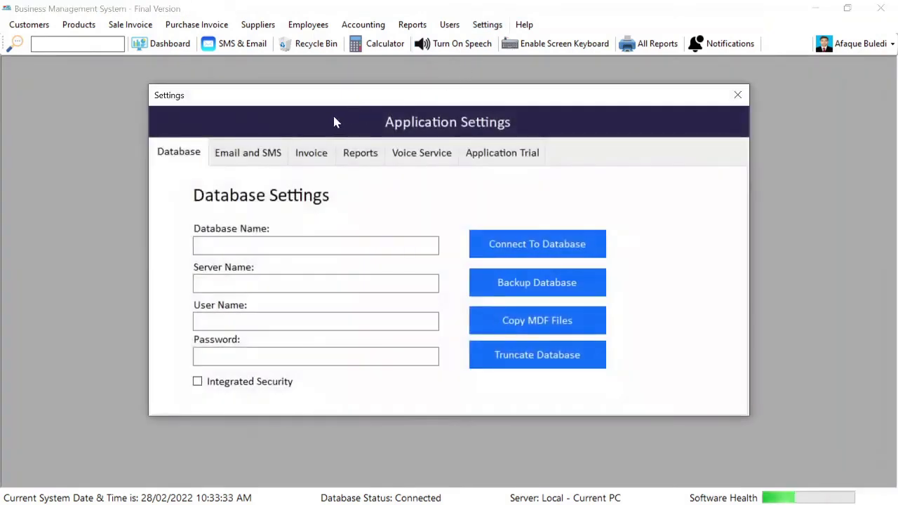
{"action": "mouse_move", "coordinate": [332, 100]}
{"action": "left_mouse_down"}
{"action": "mouse_move", "coordinate": [377, 34]}
{"action": "mouse_move", "coordinate": [346, 102]}
{"action": "left_mouse_up"}
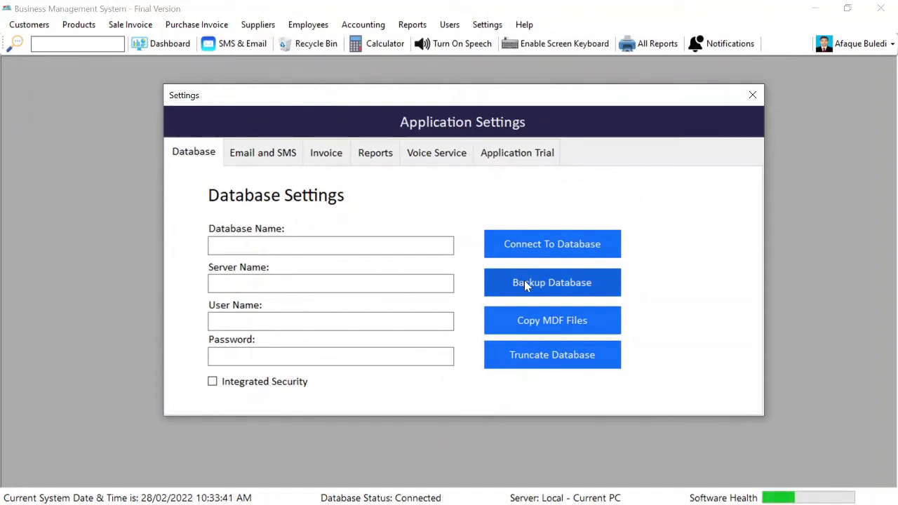
{"action": "left_click", "coordinate": [249, 152]}
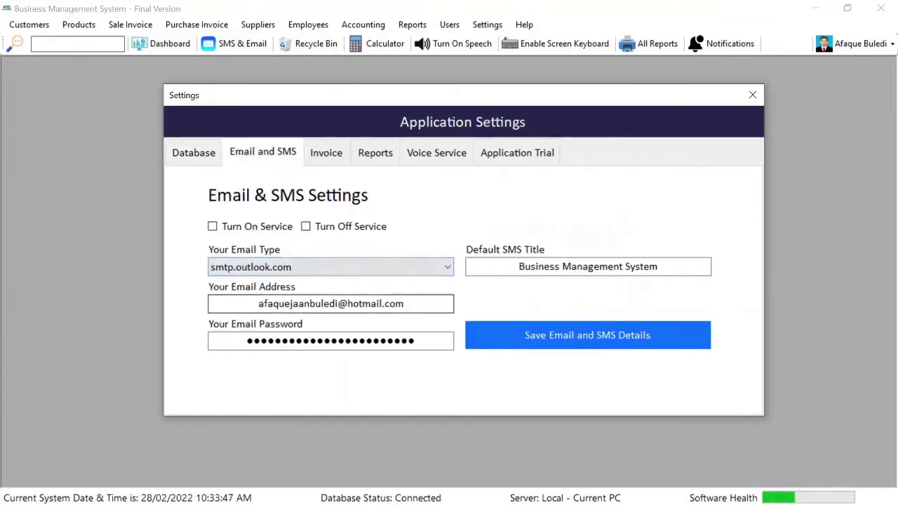
Inspect the email address and the default SMS title 'Business Management System' without changing them
{"action": "left_click_drag", "start_coordinate": [416, 304], "coordinate": [254, 304]}
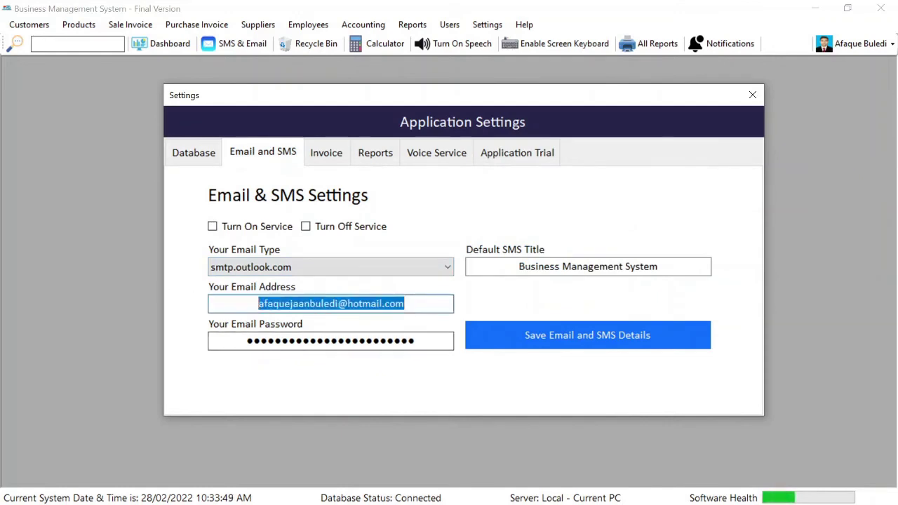
{"action": "key", "text": "End"}
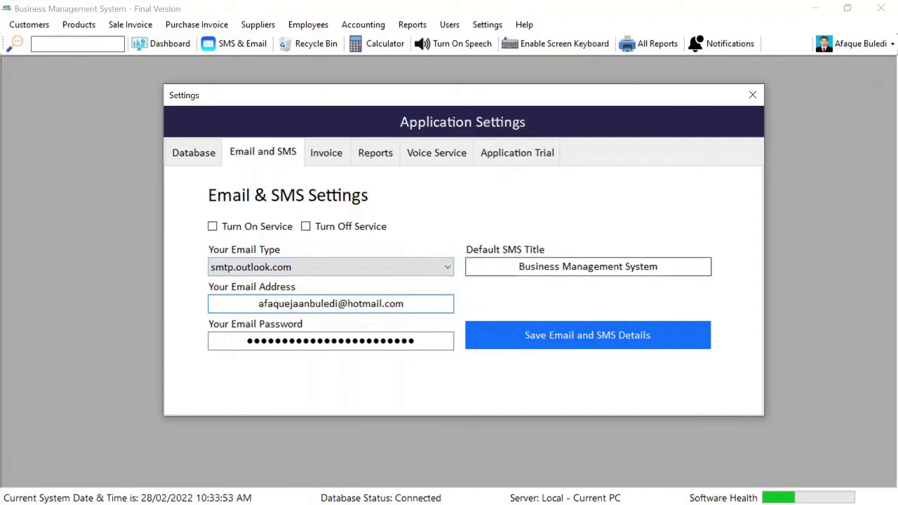
{"action": "left_click", "coordinate": [519, 267]}
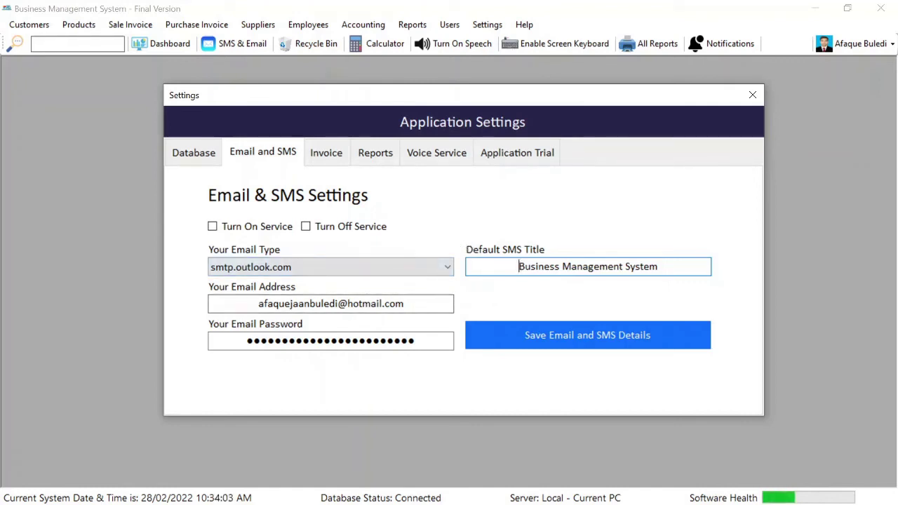
{"action": "left_click_drag", "start_coordinate": [518, 266], "coordinate": [662, 267]}
{"action": "left_click", "coordinate": [500, 266]}
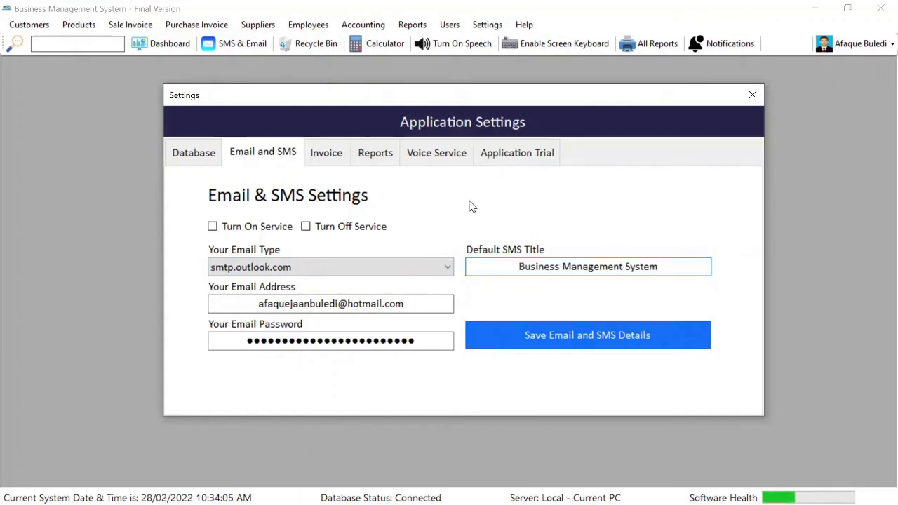
Review the report title, contact and address on the Reports page, then show Voice Service settings
{"action": "left_click", "coordinate": [368, 156]}
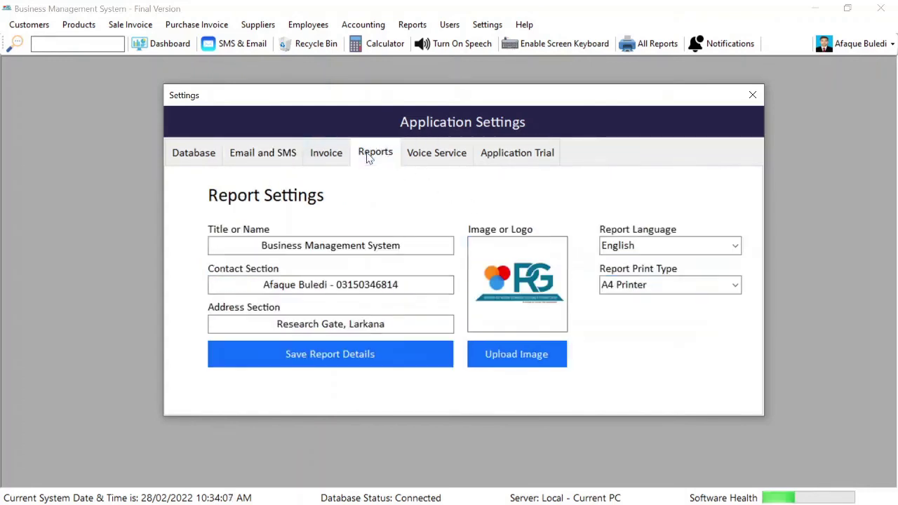
{"action": "left_click_drag", "start_coordinate": [400, 245], "coordinate": [261, 246]}
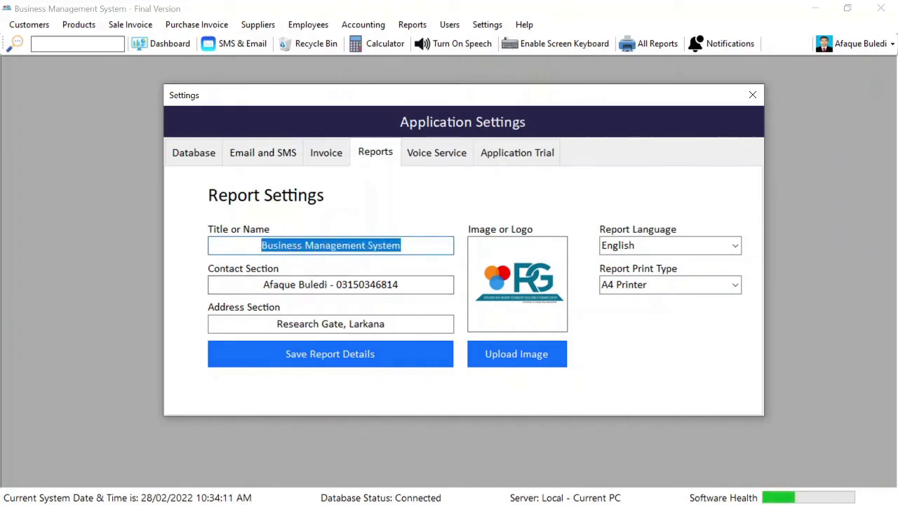
{"action": "left_click_drag", "start_coordinate": [399, 284], "coordinate": [336, 284]}
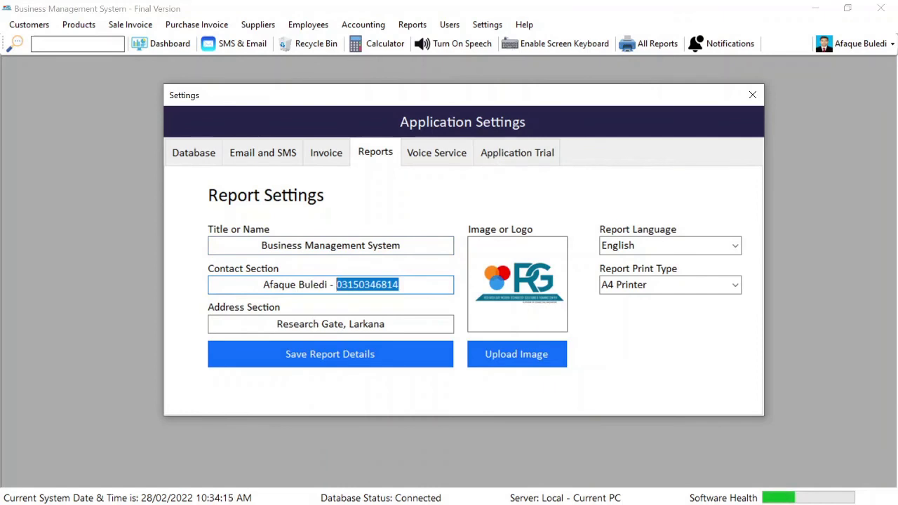
{"action": "left_click", "coordinate": [399, 285]}
{"action": "left_click_drag", "start_coordinate": [399, 285], "coordinate": [336, 284]}
{"action": "left_click", "coordinate": [400, 285]}
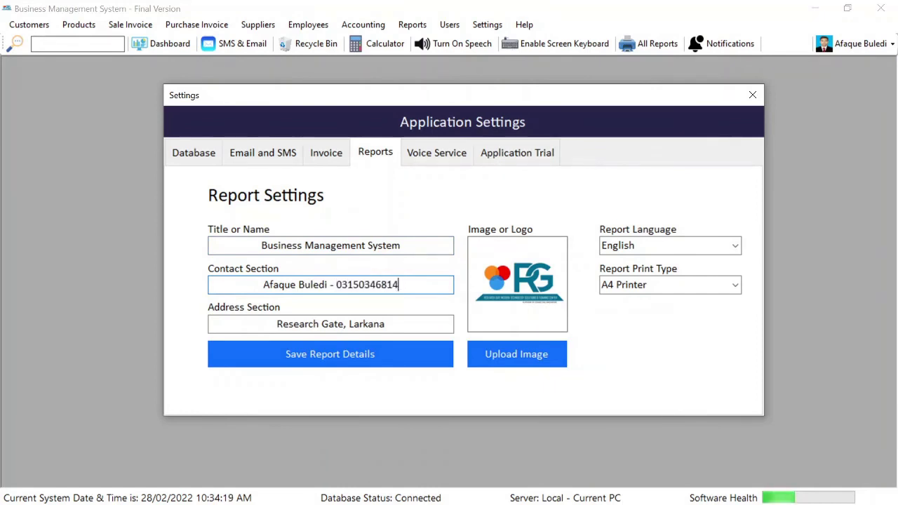
{"action": "left_click", "coordinate": [385, 325]}
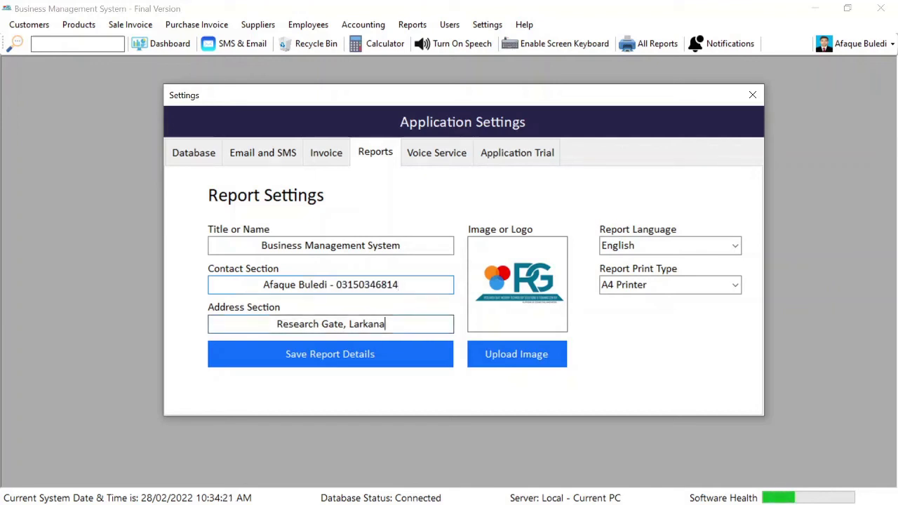
{"action": "left_click_drag", "start_coordinate": [385, 325], "coordinate": [293, 324]}
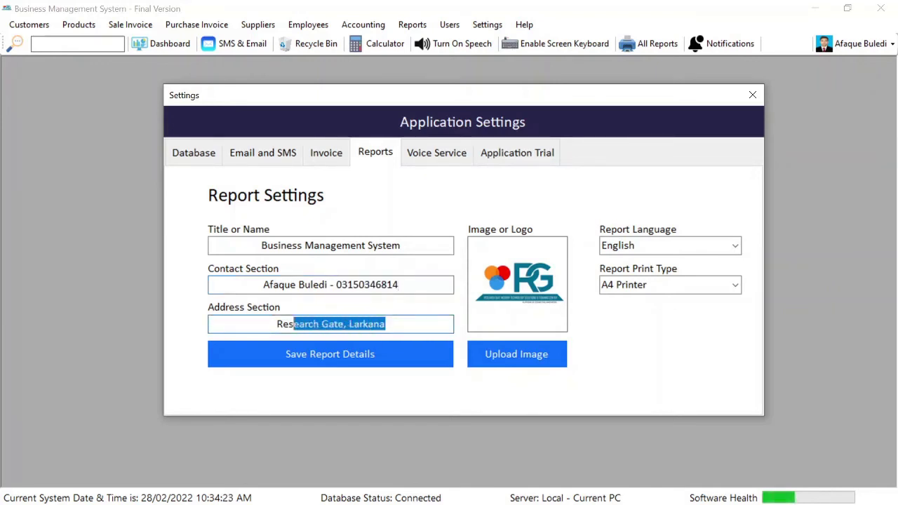
{"action": "left_click", "coordinate": [394, 325]}
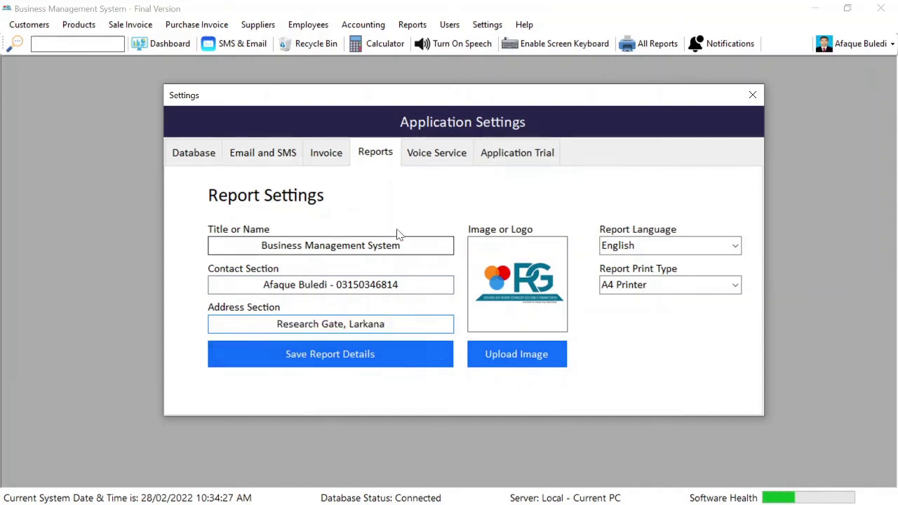
{"action": "left_click", "coordinate": [462, 168]}
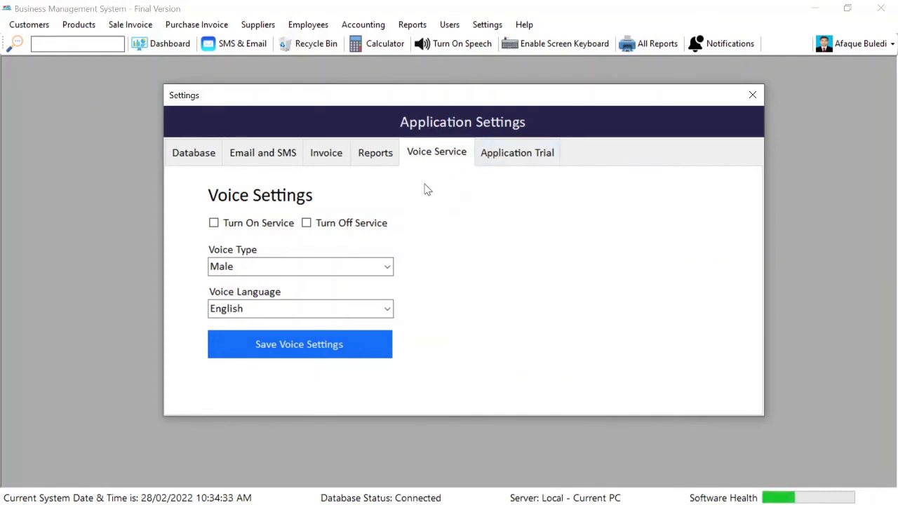
Keep Male as the voice type and English as the voice language
{"action": "left_click", "coordinate": [387, 268]}
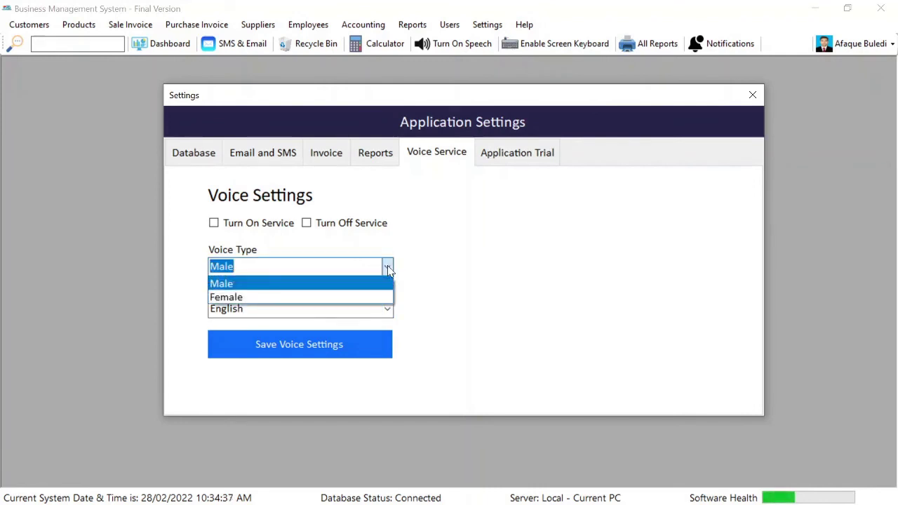
{"action": "left_click", "coordinate": [389, 270]}
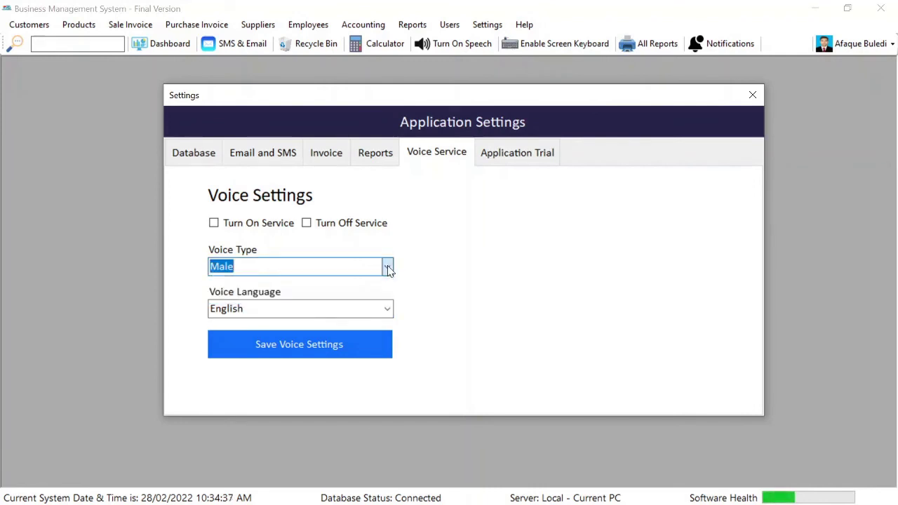
{"action": "left_click", "coordinate": [388, 310]}
{"action": "left_click", "coordinate": [387, 309]}
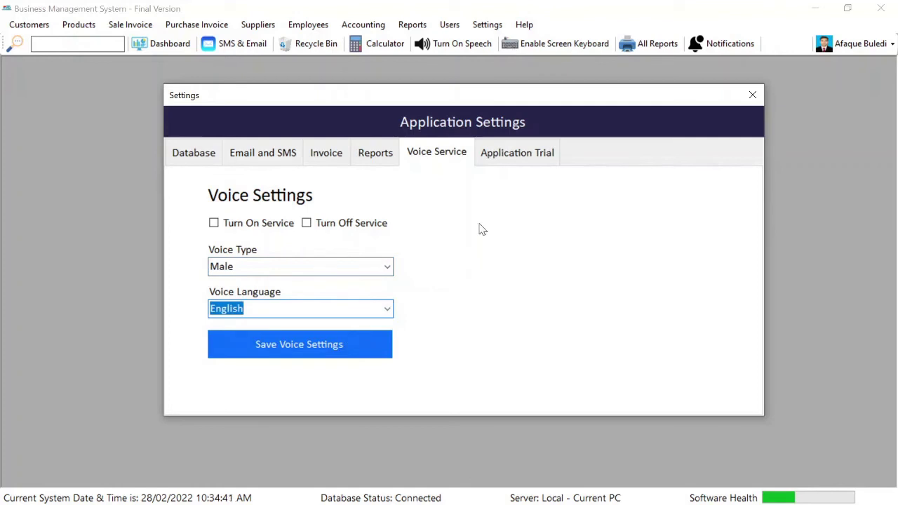
Check the Application Trial dates, then close the Settings window
{"action": "left_click", "coordinate": [522, 156]}
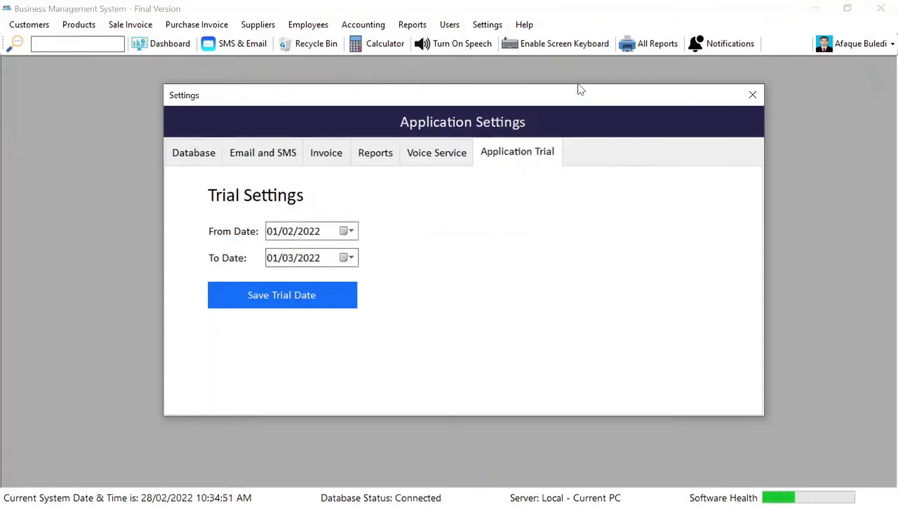
{"action": "mouse_move", "coordinate": [512, 107]}
{"action": "left_mouse_down"}
{"action": "mouse_move", "coordinate": [498, 102]}
{"action": "mouse_move", "coordinate": [516, 108]}
{"action": "left_mouse_up"}
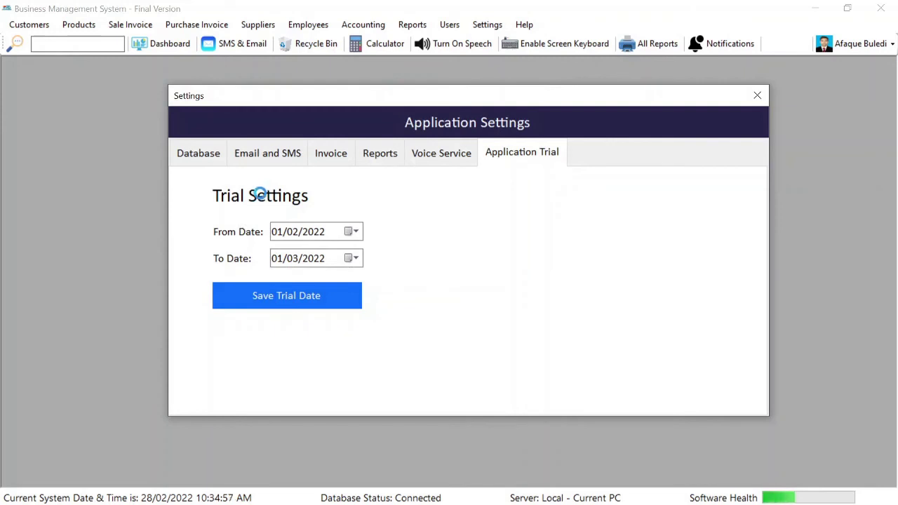
{"action": "left_click", "coordinate": [757, 96]}
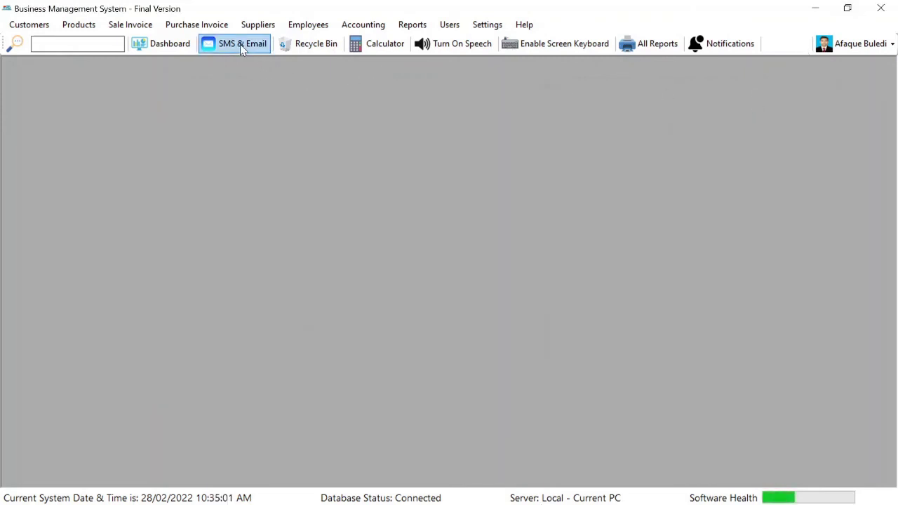
Attach boy.png to an email draft, view the SMS Service tab, then open Recycle Bin
{"action": "left_click", "coordinate": [240, 44]}
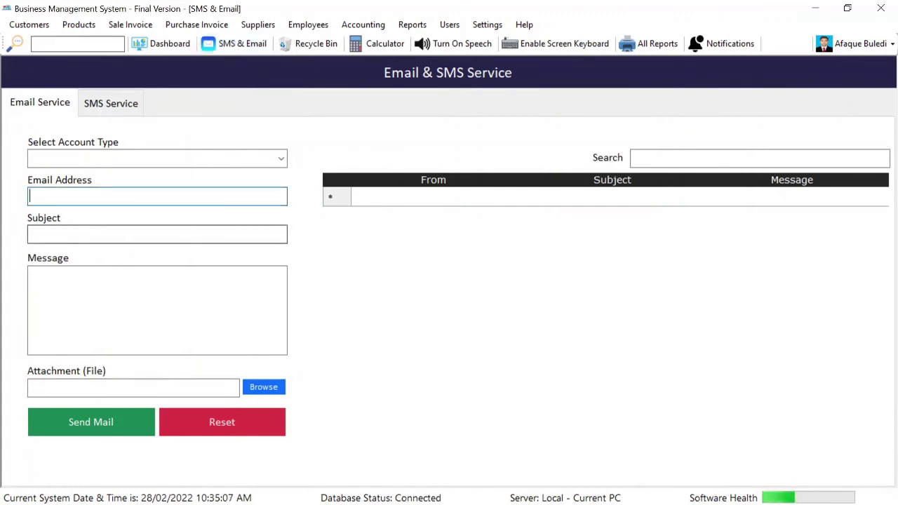
{"action": "left_click", "coordinate": [244, 235]}
{"action": "left_click", "coordinate": [235, 301]}
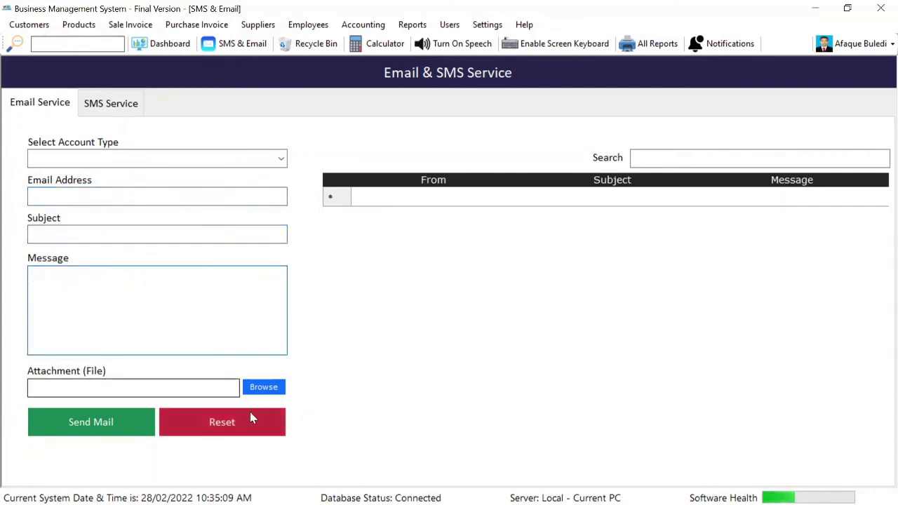
{"action": "left_click", "coordinate": [273, 397]}
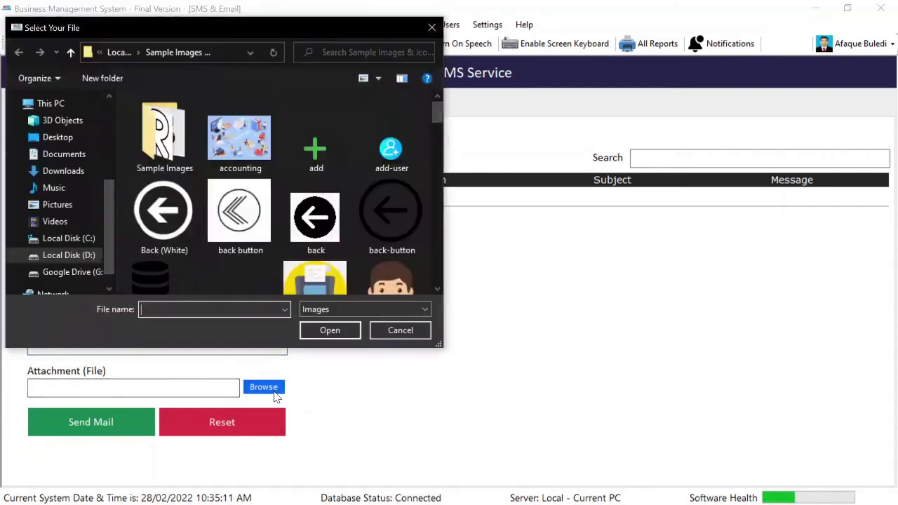
{"action": "left_click", "coordinate": [392, 279]}
{"action": "left_click", "coordinate": [330, 329]}
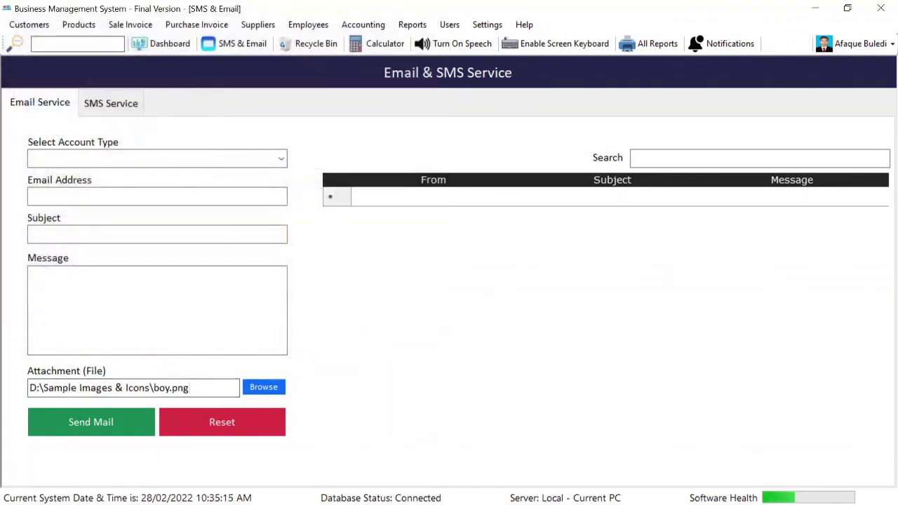
{"action": "left_click", "coordinate": [96, 106]}
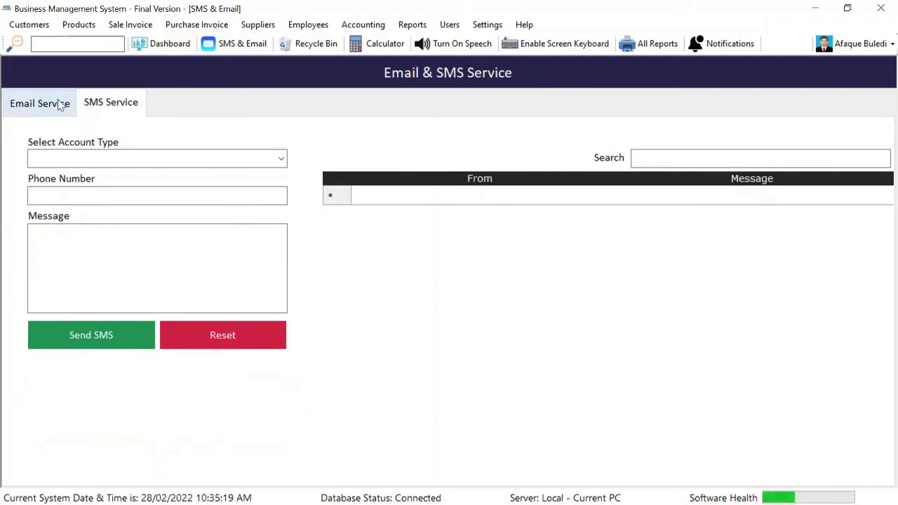
{"action": "left_click", "coordinate": [310, 55]}
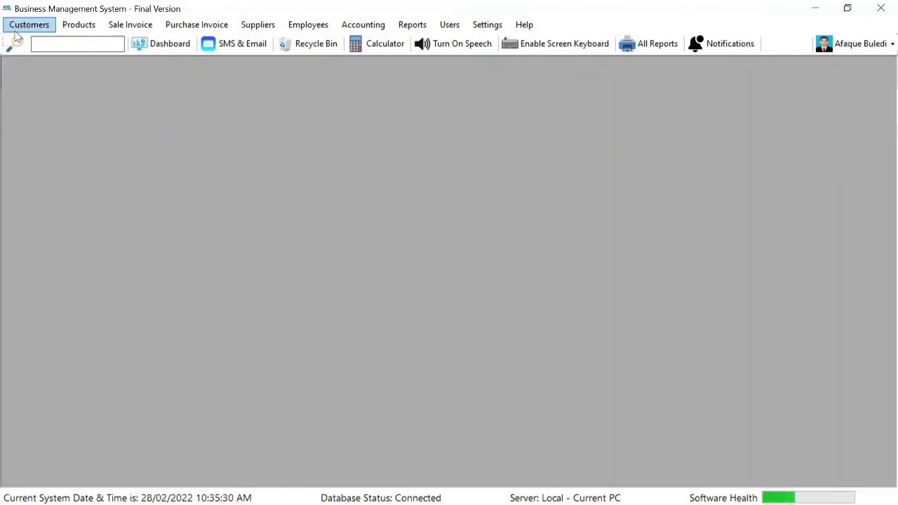
Delete Test Customer from the View Customers list
{"action": "left_click", "coordinate": [21, 27]}
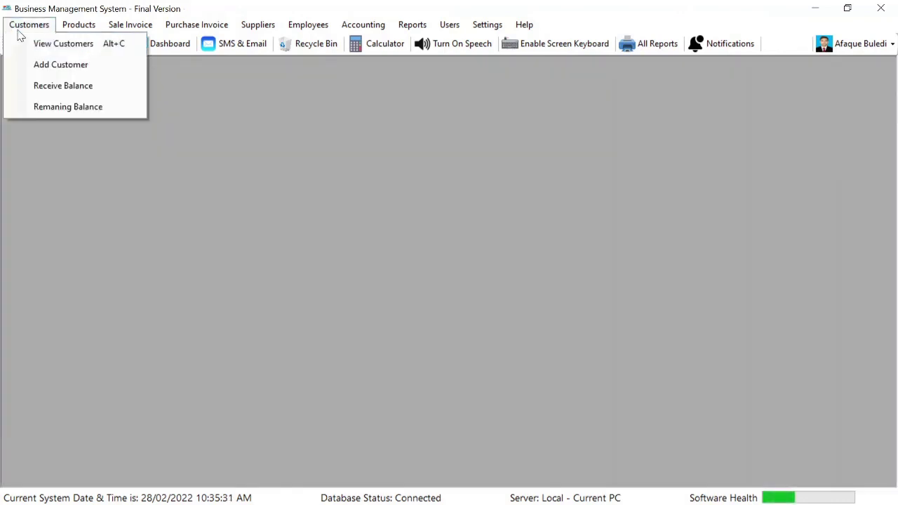
{"action": "left_click", "coordinate": [50, 49]}
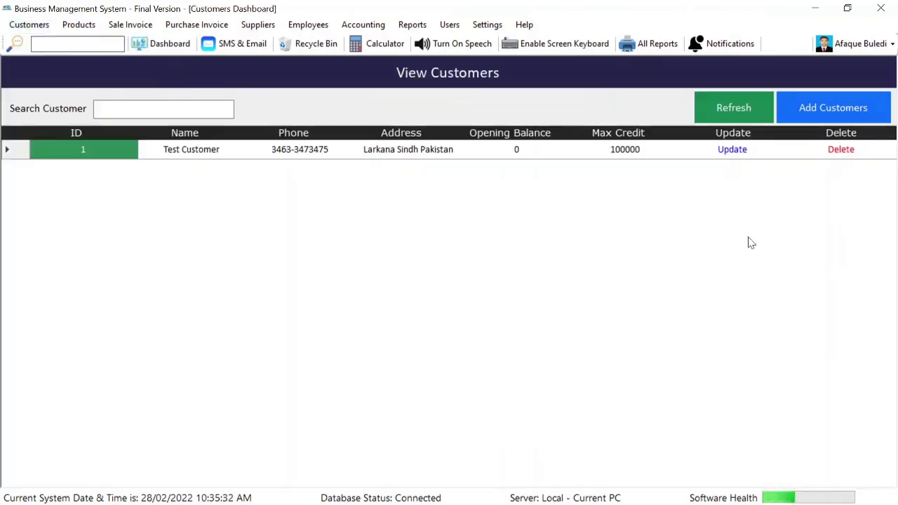
{"action": "left_click", "coordinate": [845, 152]}
{"action": "key", "text": "Return"}
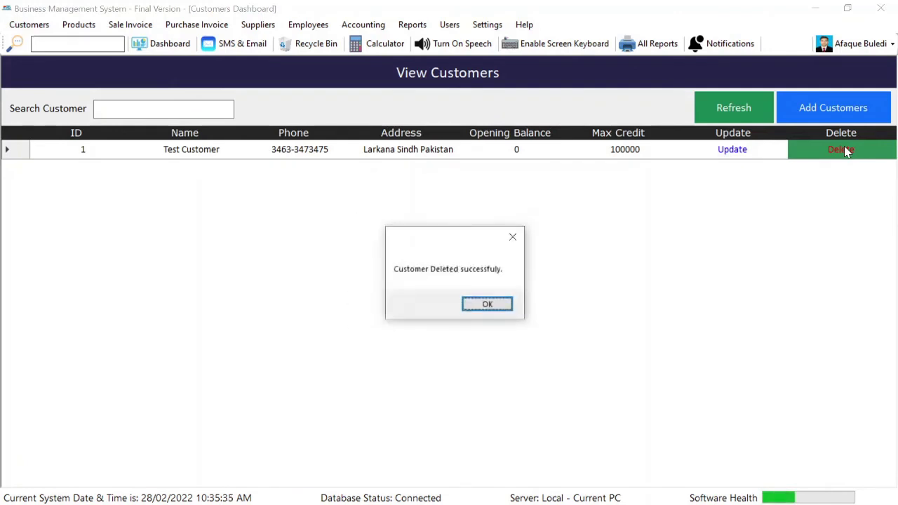
{"action": "key", "text": "Return"}
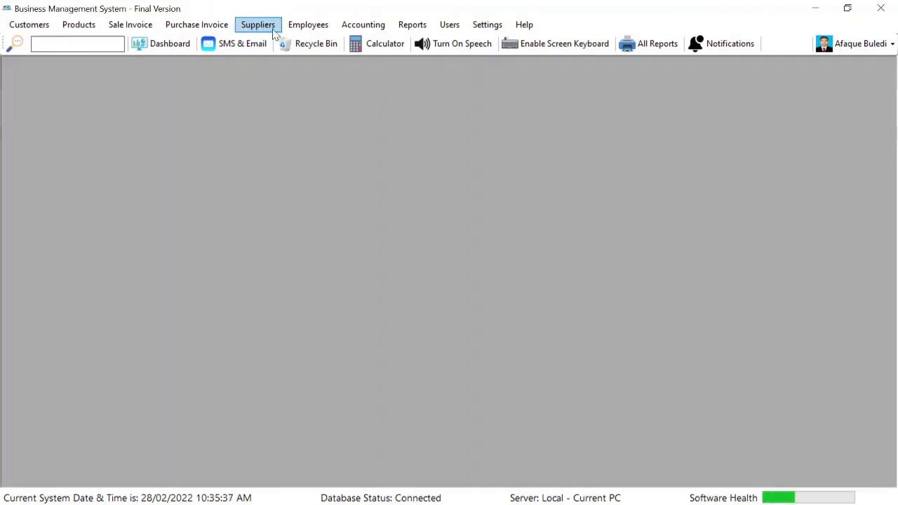
Restore Test Customer from the Recycle Bin
{"action": "left_click", "coordinate": [303, 43]}
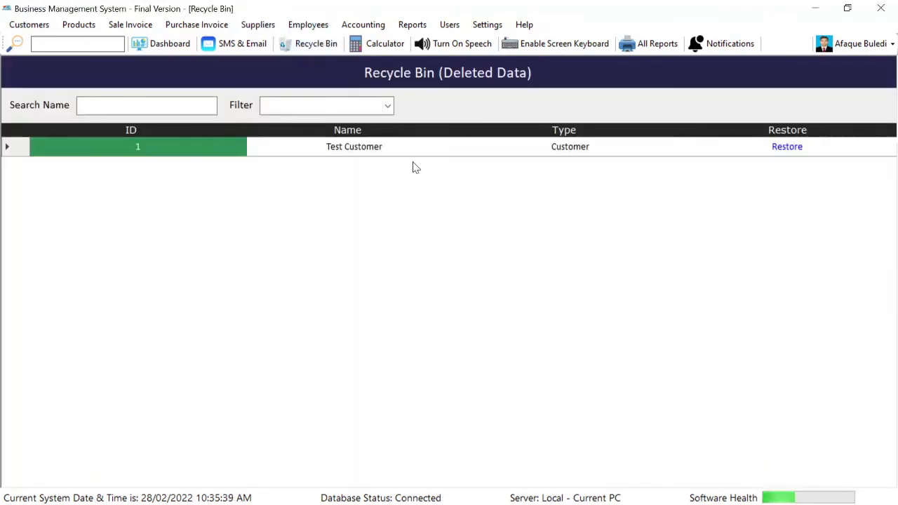
{"action": "left_click", "coordinate": [25, 24]}
{"action": "left_click", "coordinate": [48, 44]}
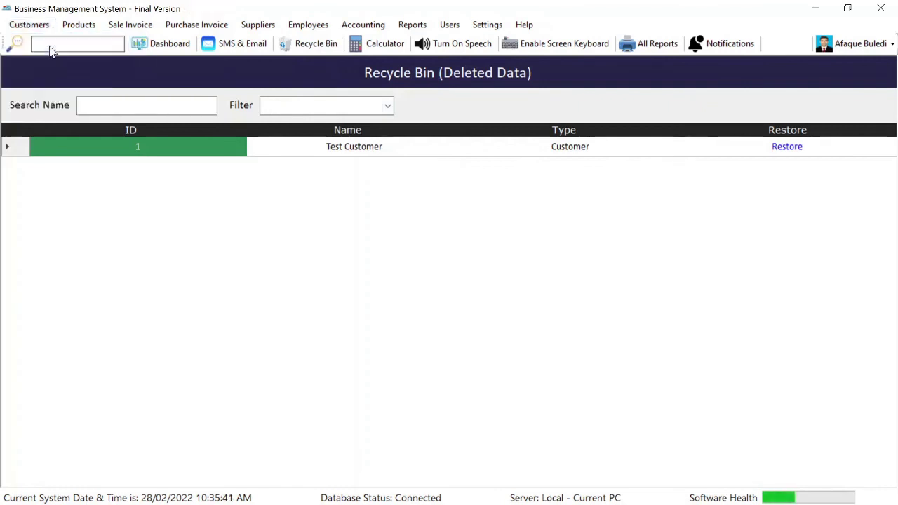
{"action": "left_click", "coordinate": [730, 121]}
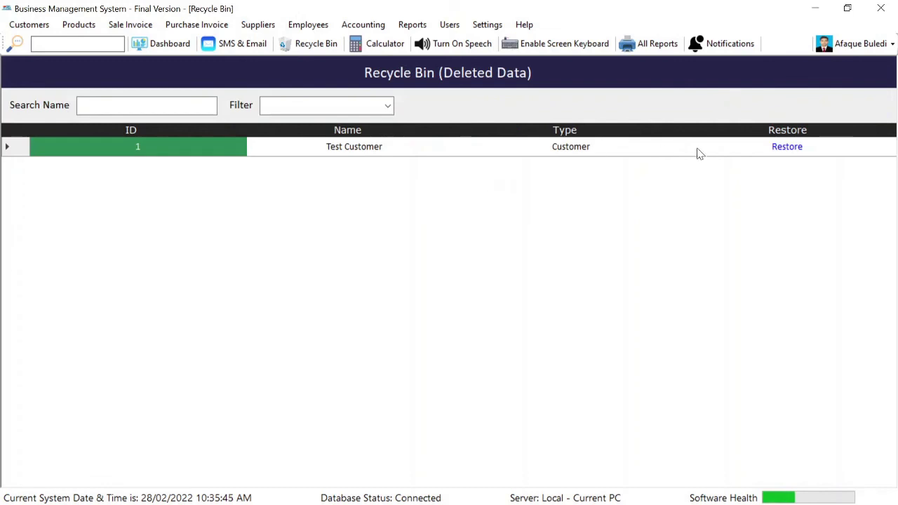
{"action": "left_click", "coordinate": [787, 147]}
{"action": "key", "text": "Return"}
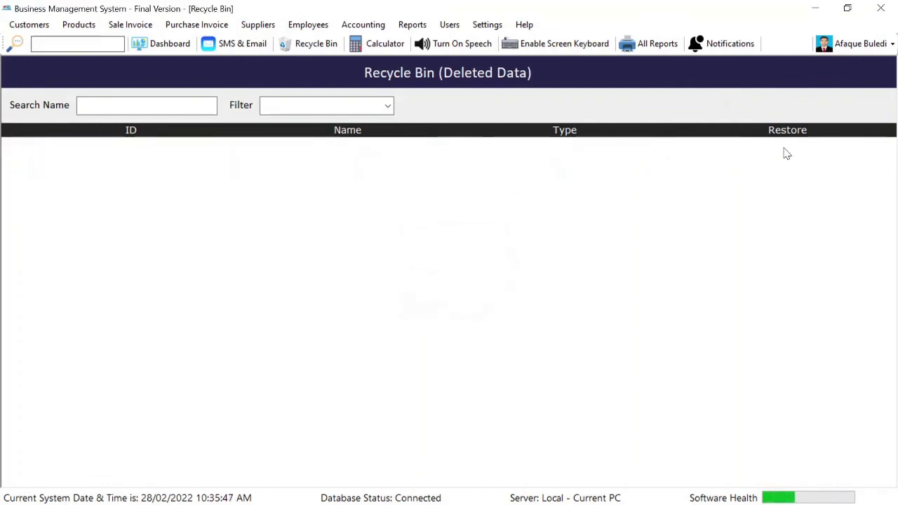
Confirm Test Customer is back in the customer list, then close View Customers
{"action": "left_click", "coordinate": [28, 25]}
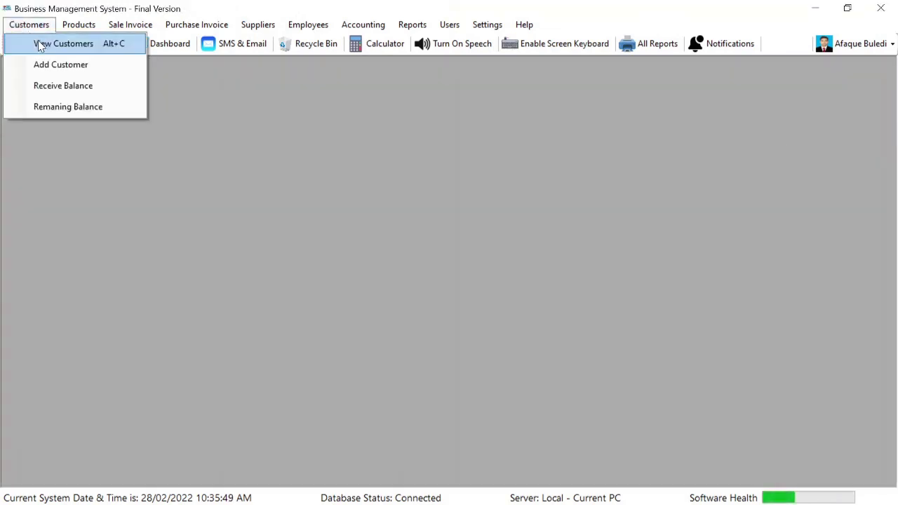
{"action": "left_click", "coordinate": [37, 42]}
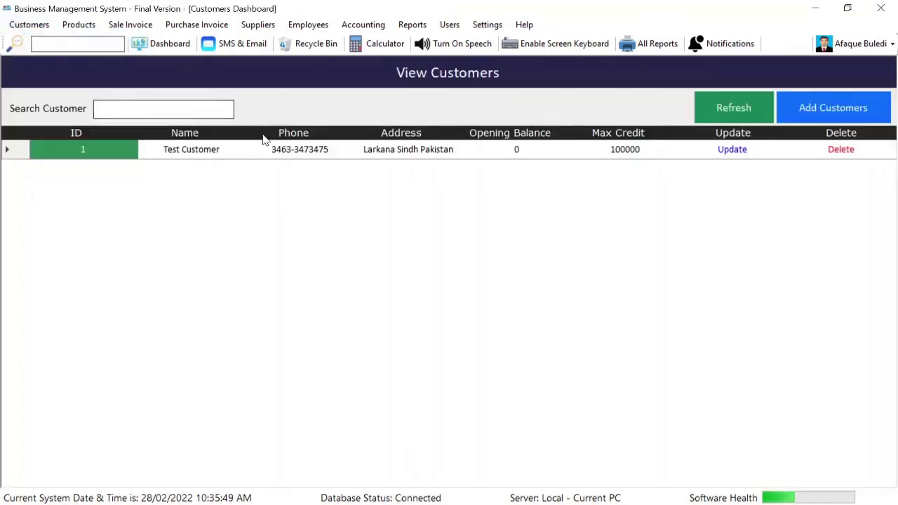
{"action": "left_click", "coordinate": [339, 52]}
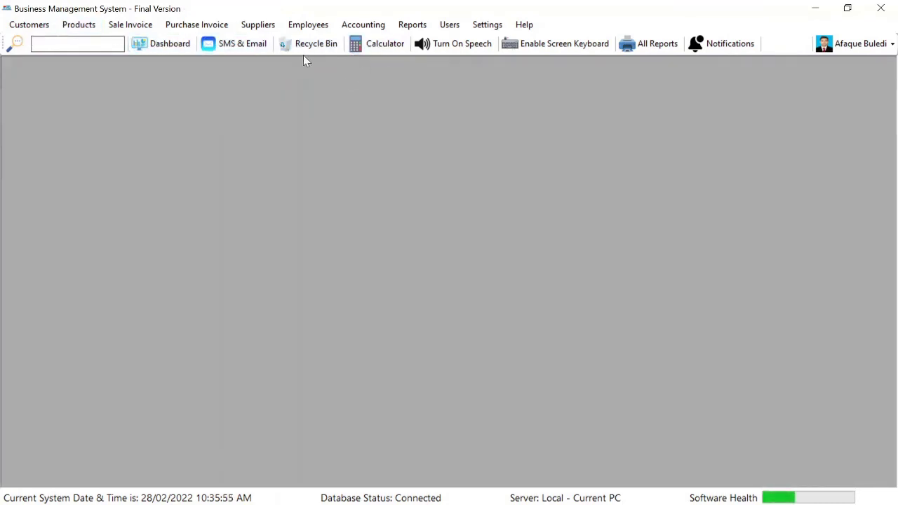
Open the calculator, move it to the right, and close it
{"action": "left_click", "coordinate": [357, 50]}
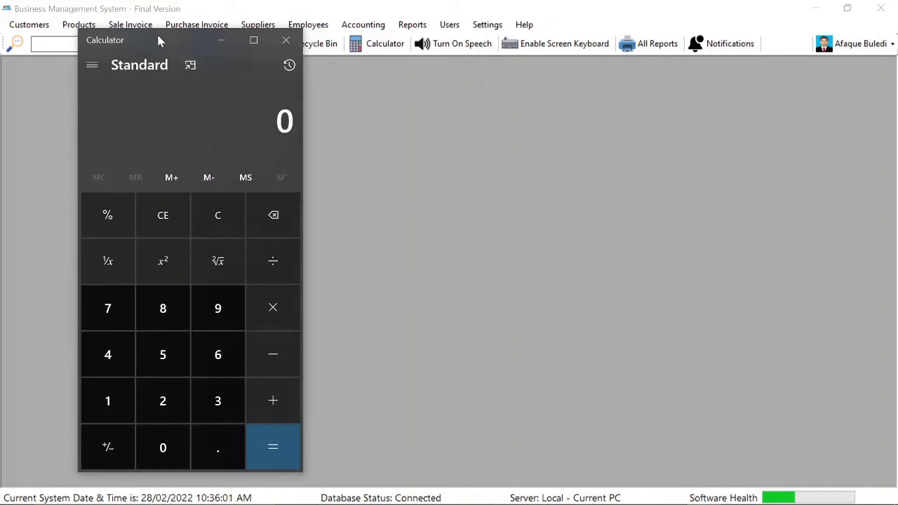
{"action": "left_click_drag", "start_coordinate": [160, 39], "coordinate": [345, 32]}
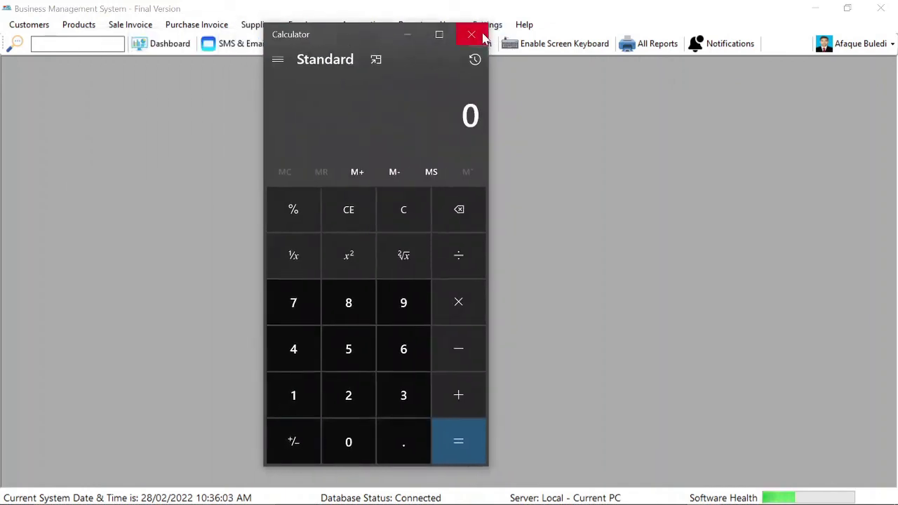
{"action": "left_click", "coordinate": [482, 35]}
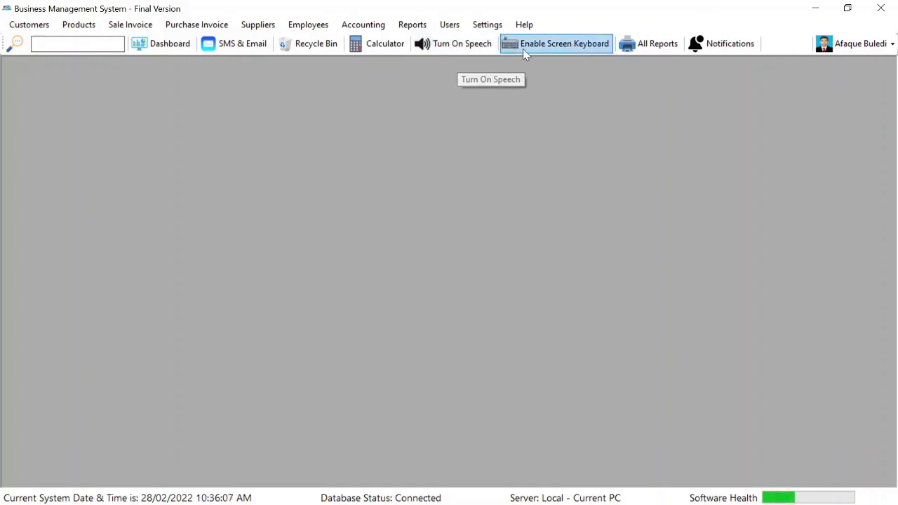
Turn the on-screen keyboard on and back off, then open All Reports
{"action": "left_click", "coordinate": [570, 52]}
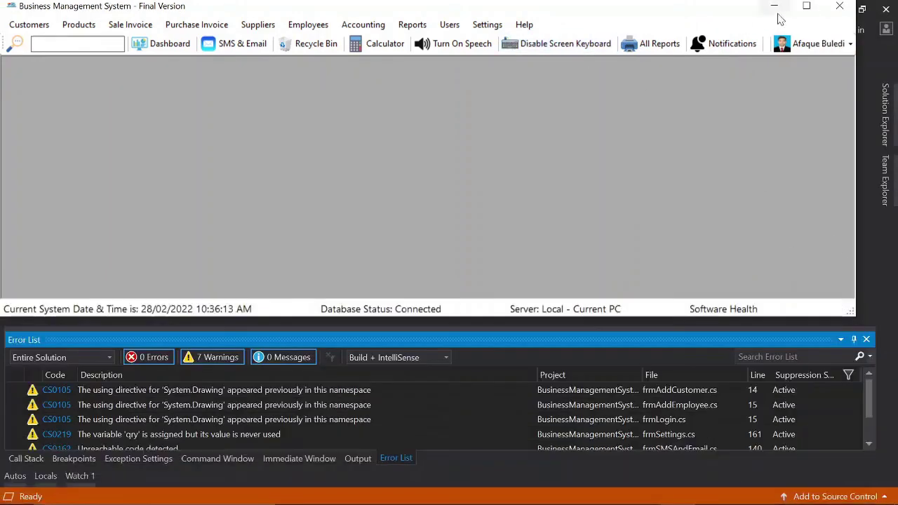
{"action": "left_click", "coordinate": [807, 5]}
{"action": "left_click", "coordinate": [540, 58]}
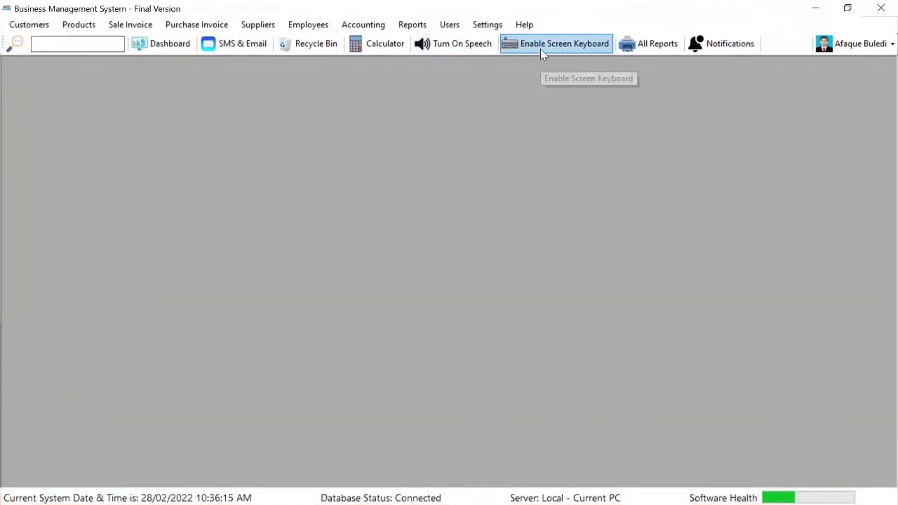
{"action": "left_click", "coordinate": [666, 44]}
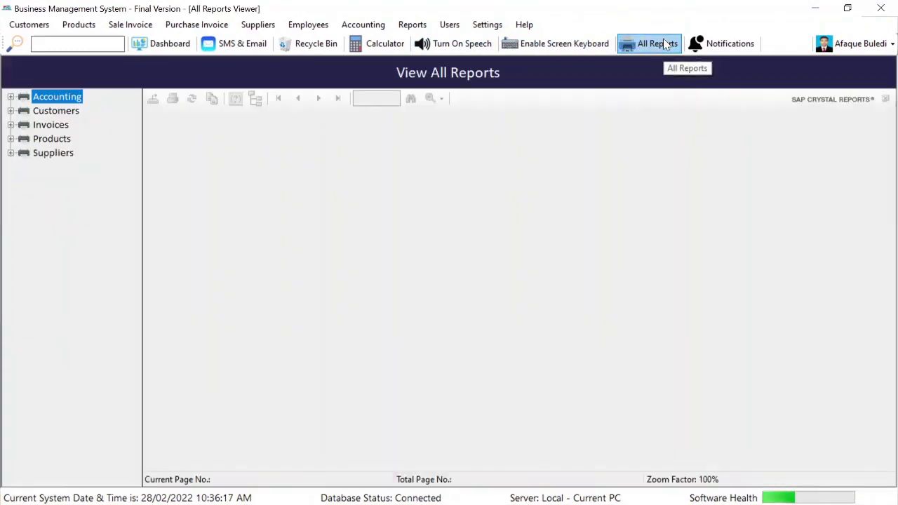
Check Notifications, then load and refresh the Registered Customers report
{"action": "left_click", "coordinate": [716, 50]}
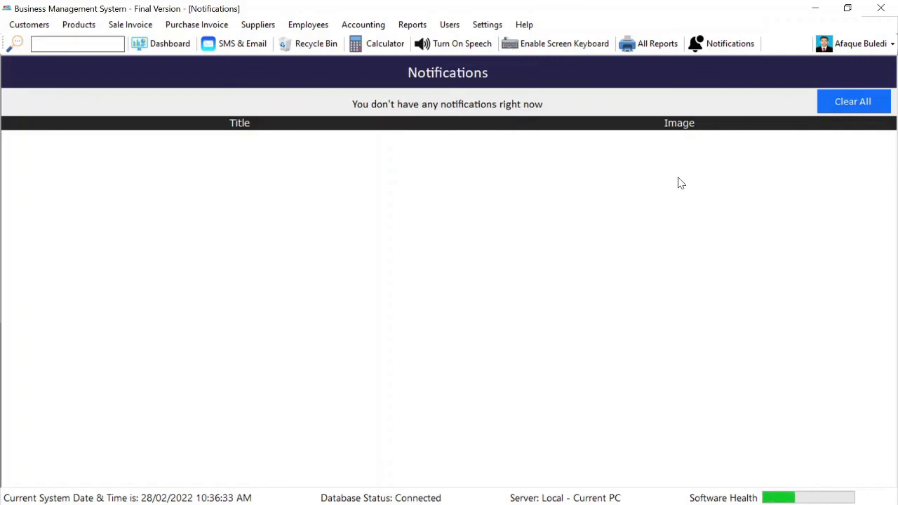
{"action": "left_click", "coordinate": [655, 48]}
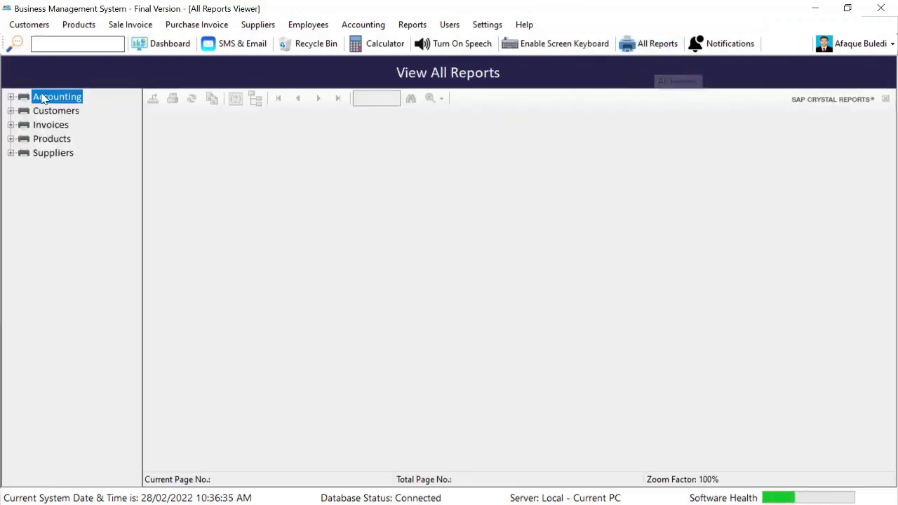
{"action": "left_click", "coordinate": [11, 96]}
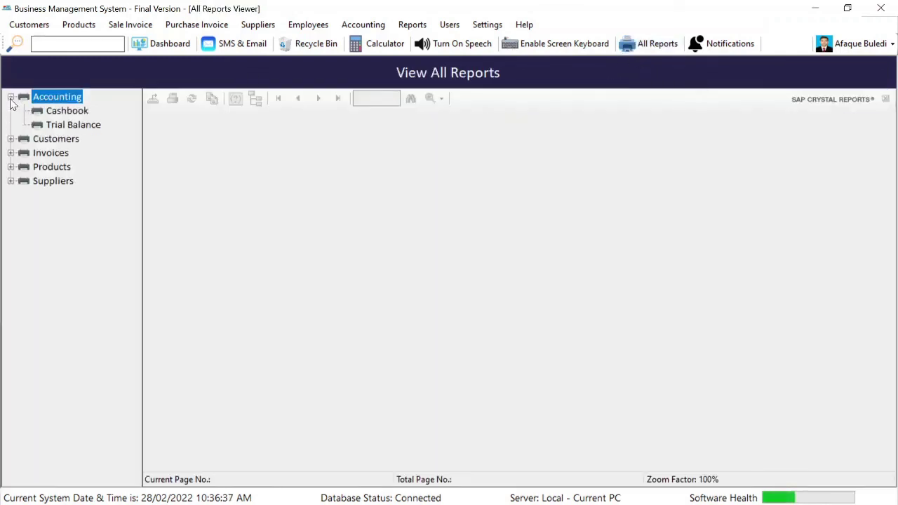
{"action": "left_click", "coordinate": [11, 139]}
{"action": "left_click", "coordinate": [60, 154]}
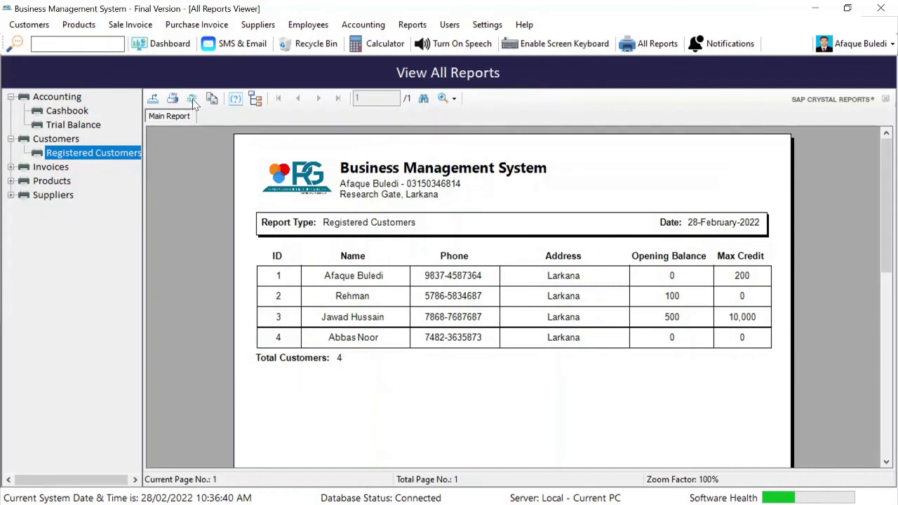
{"action": "left_click", "coordinate": [192, 99]}
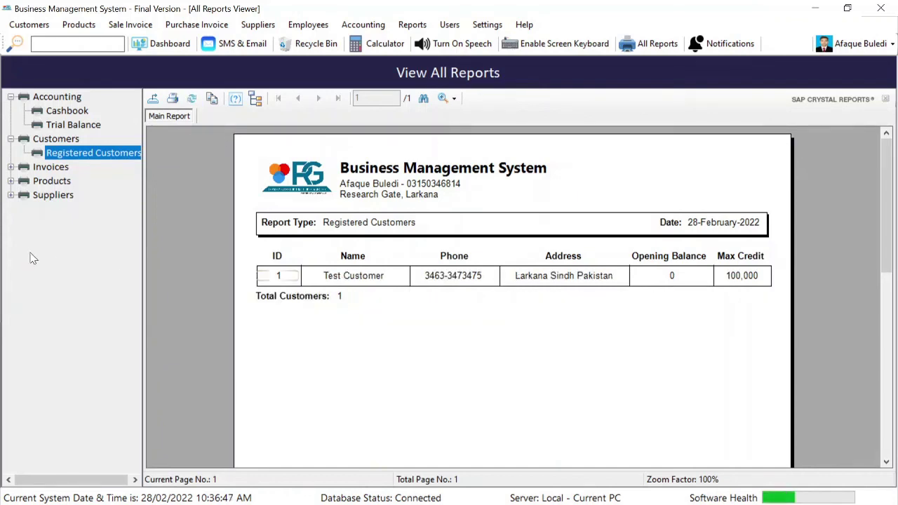
Open the Date Wise Total Sale report showing 2022-02-28, Test Customer, total 117
{"action": "left_click", "coordinate": [10, 167]}
{"action": "left_click", "coordinate": [77, 181]}
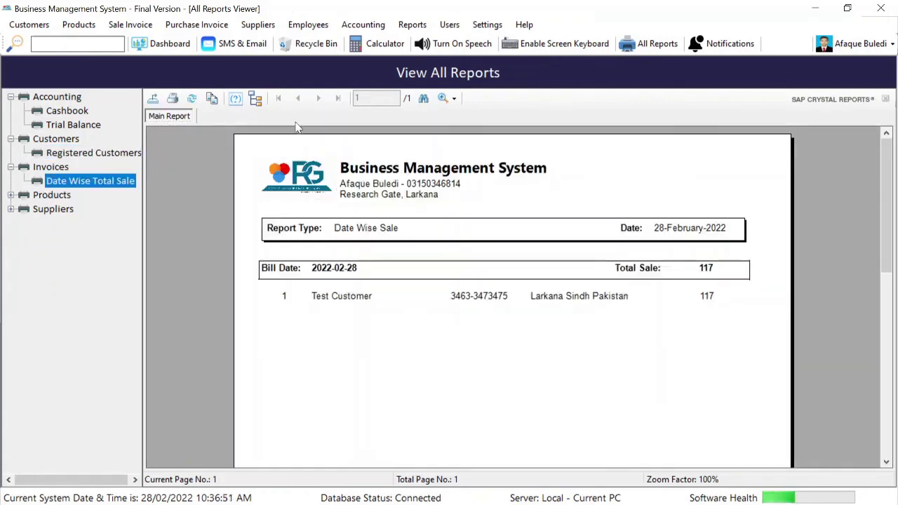
{"action": "scroll", "coordinate": [726, 316], "scroll_direction": "down", "scroll_amount": 5}
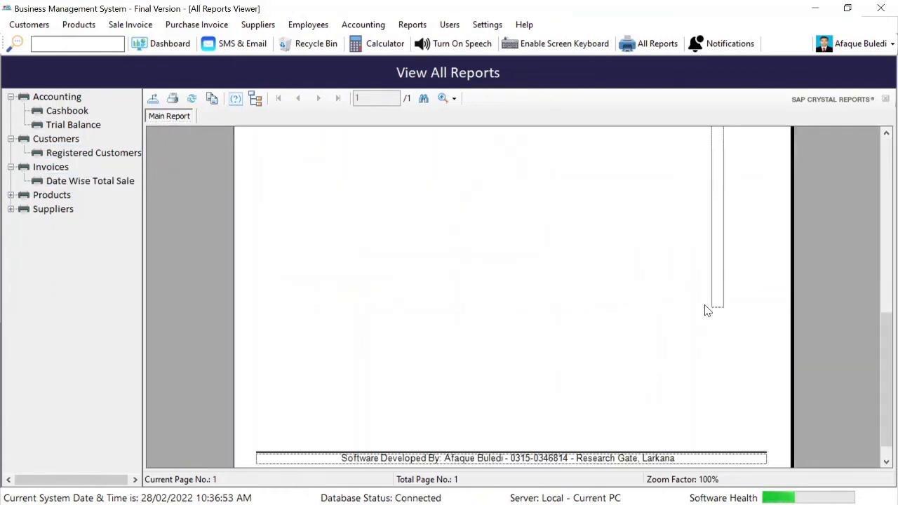
{"action": "left_click_drag", "start_coordinate": [887, 327], "coordinate": [885, 138]}
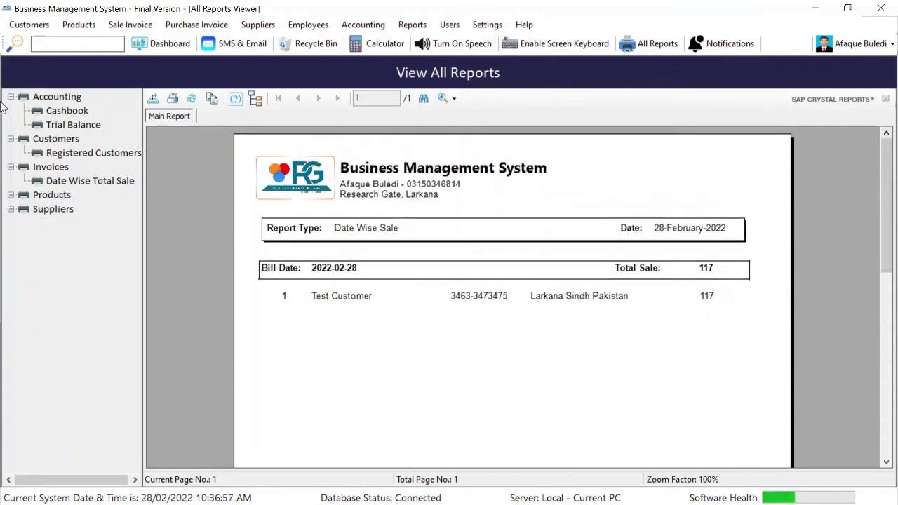
Load and refresh the Bar Code Stickers report under Products
{"action": "left_click", "coordinate": [11, 196]}
{"action": "left_click", "coordinate": [77, 208]}
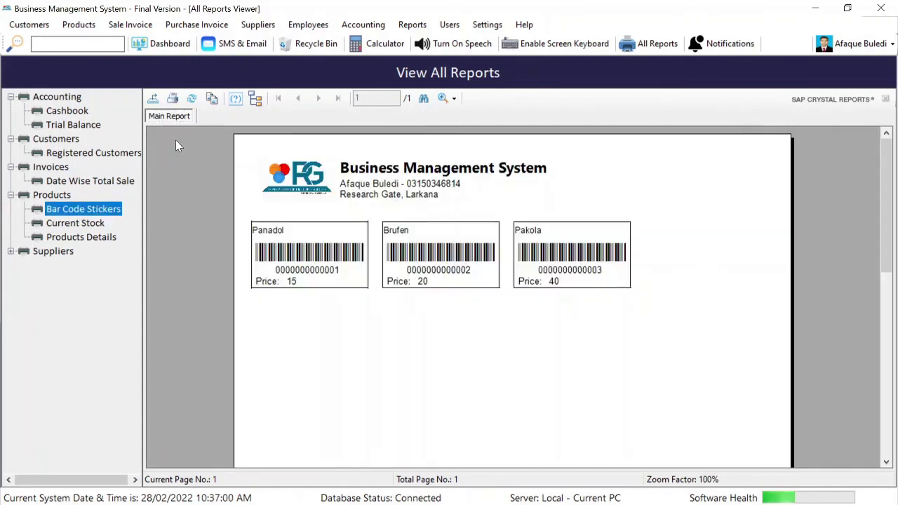
{"action": "left_click", "coordinate": [191, 98]}
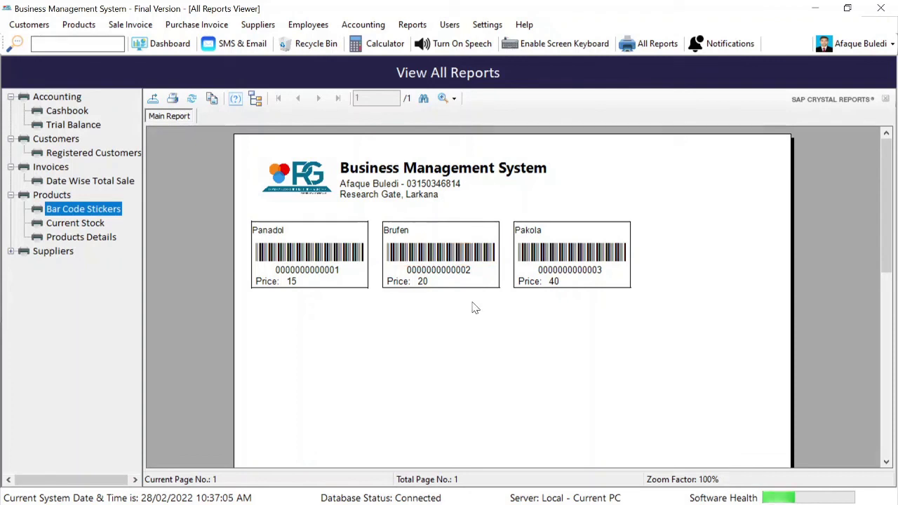
{"action": "left_click", "coordinate": [370, 302]}
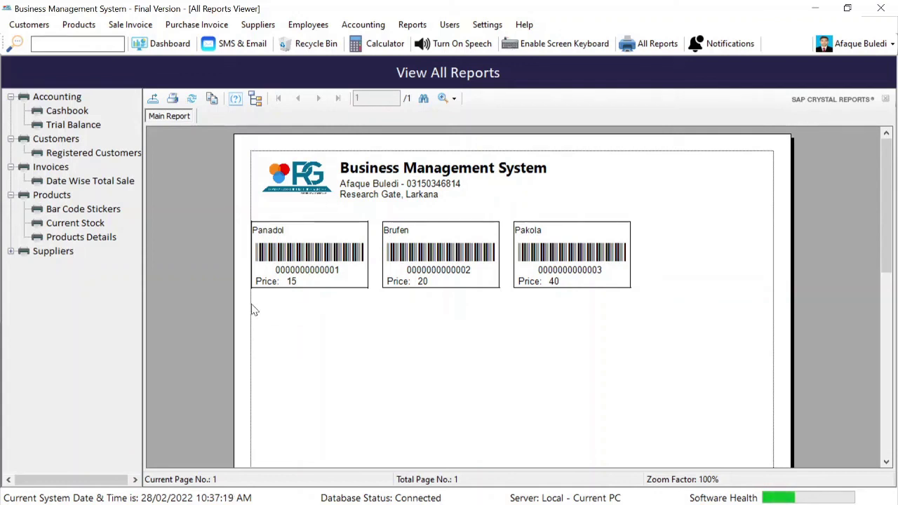
View the Current Stock and Products Details reports, then close the reports viewer
{"action": "left_click", "coordinate": [75, 224]}
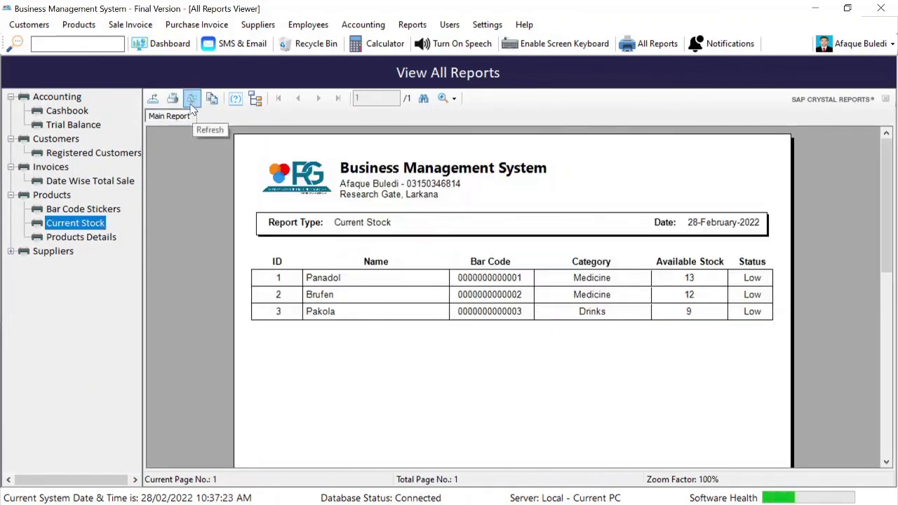
{"action": "left_click", "coordinate": [708, 279]}
{"action": "left_click", "coordinate": [670, 358]}
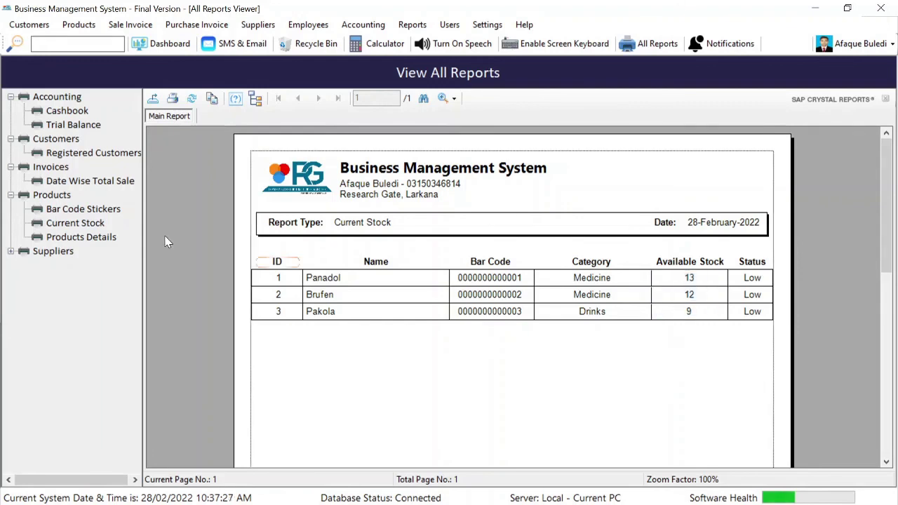
{"action": "left_click", "coordinate": [103, 240]}
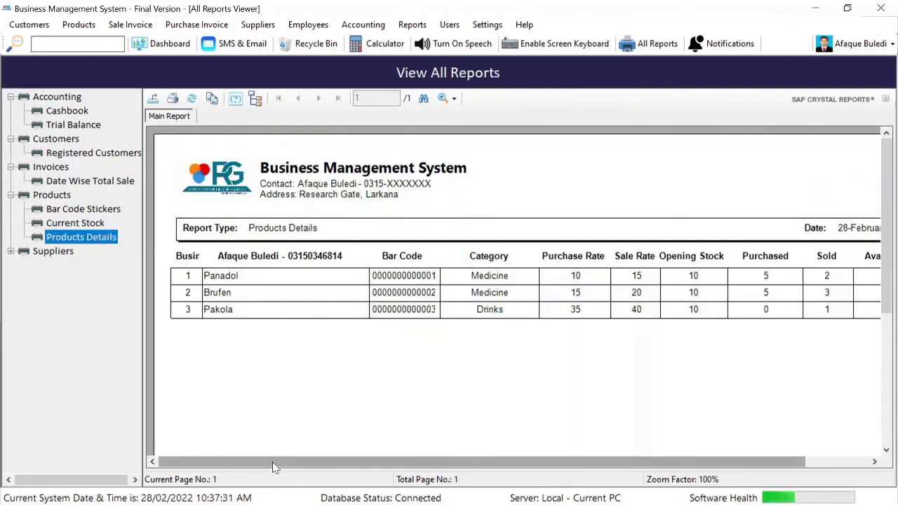
{"action": "left_click_drag", "start_coordinate": [272, 462], "coordinate": [316, 481]}
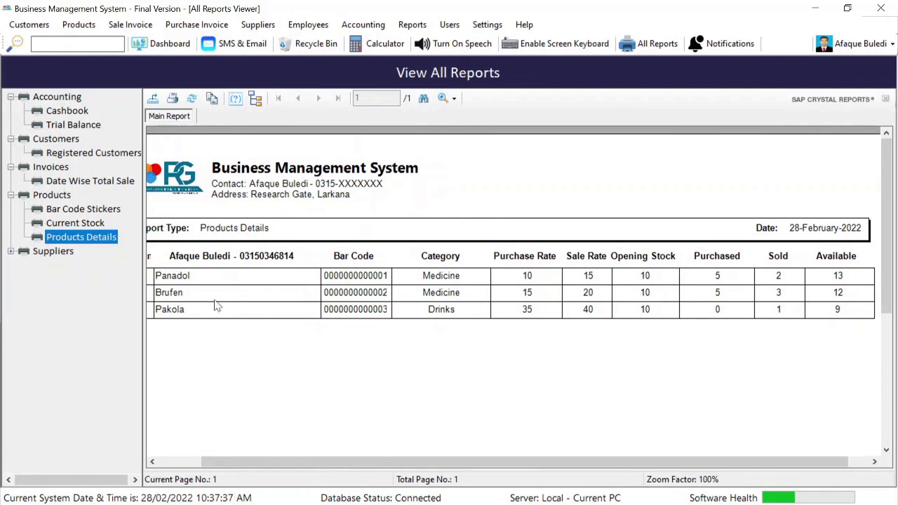
{"action": "key", "text": "Escape"}
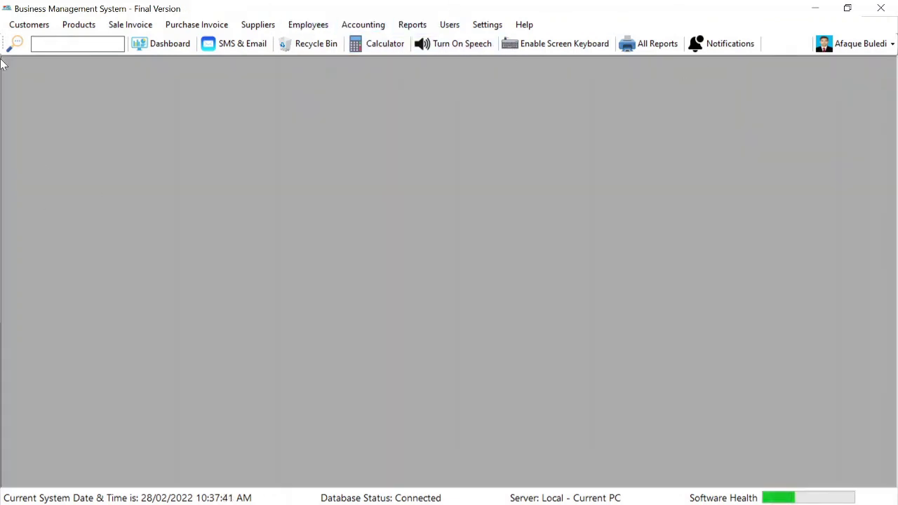
Review the Dashboard summary, then log out and exit from the Login Form
{"action": "left_click", "coordinate": [164, 49]}
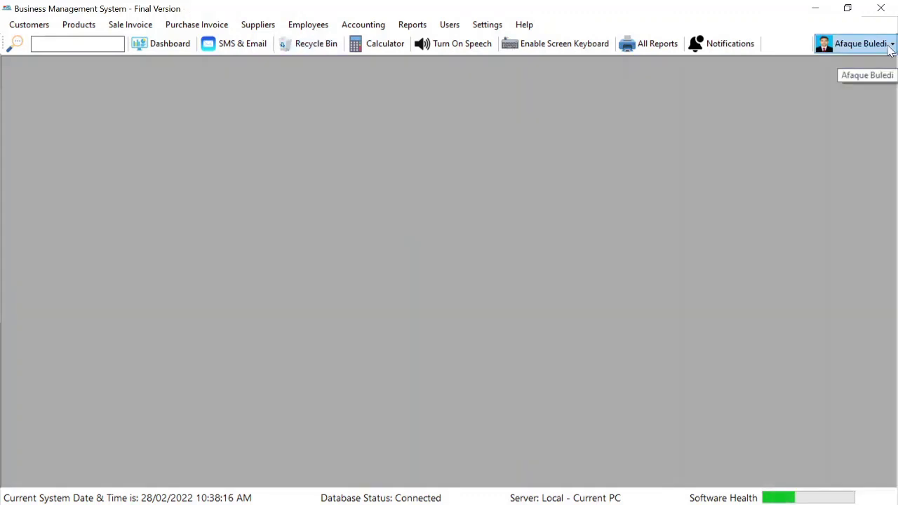
{"action": "left_click", "coordinate": [892, 44]}
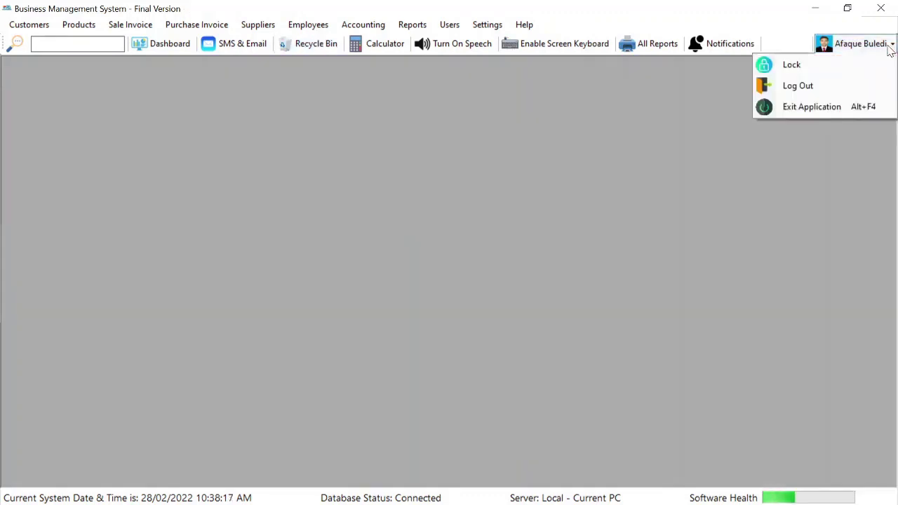
{"action": "left_click", "coordinate": [837, 88]}
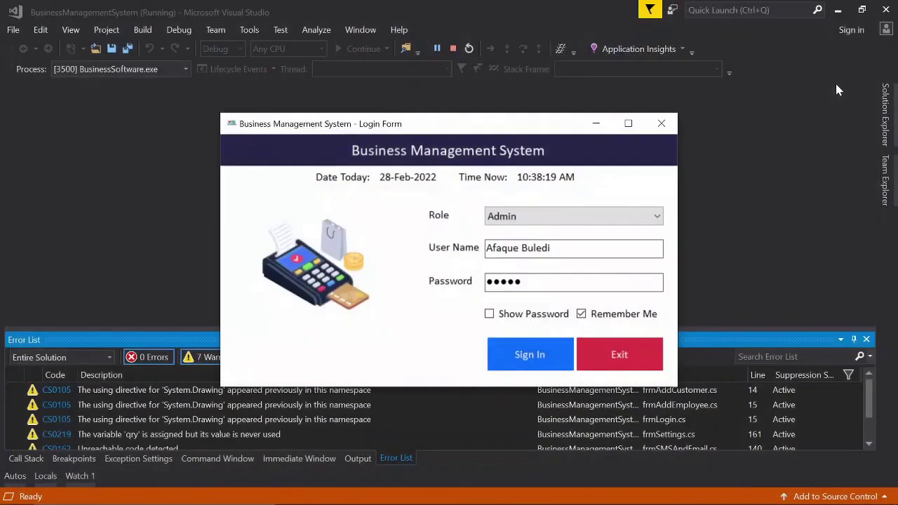
{"action": "left_click", "coordinate": [617, 358]}
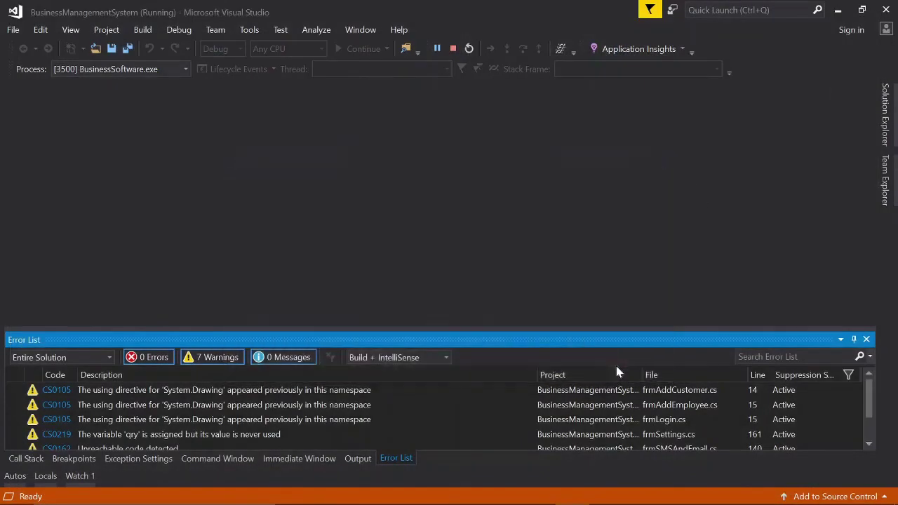